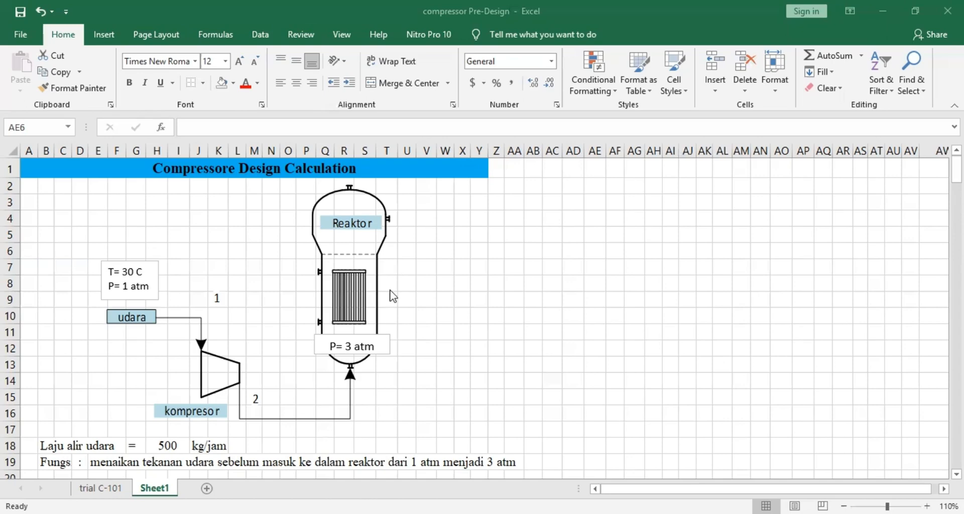
# - Enter the section heading "1. Kondisi Operasi" in cell A21, below the compressor's function description
pyautogui.scroll(-6, 423, 374)
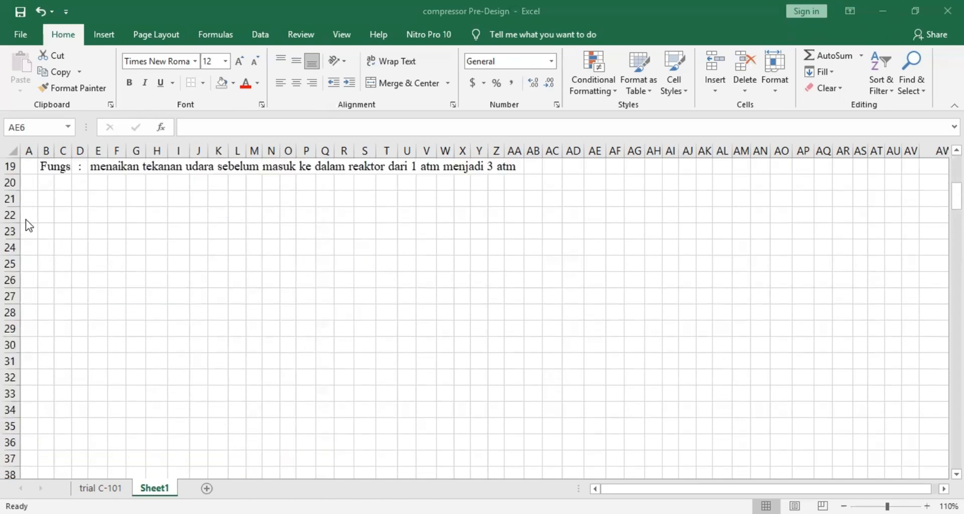
pyautogui.scroll(-1, 43, 223)
pyautogui.scroll(4, 44, 224)
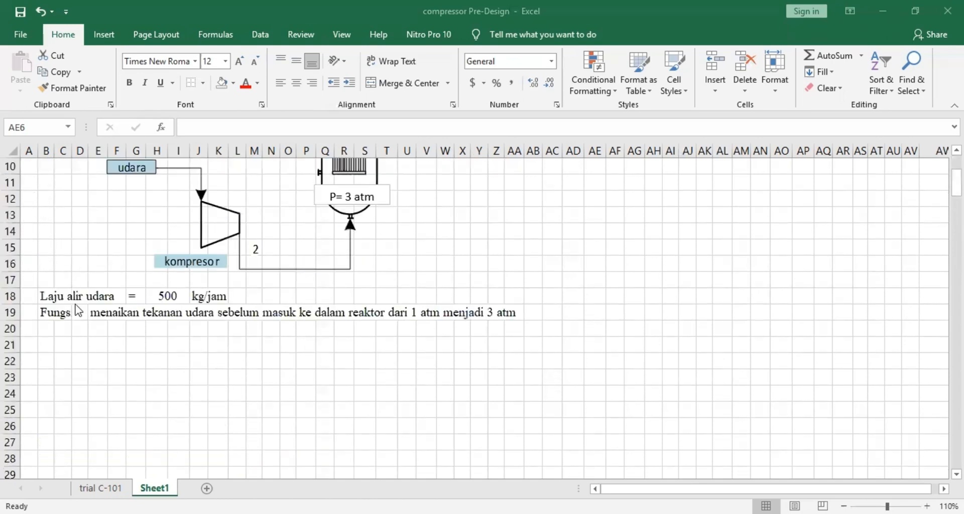
pyautogui.click(31, 343)
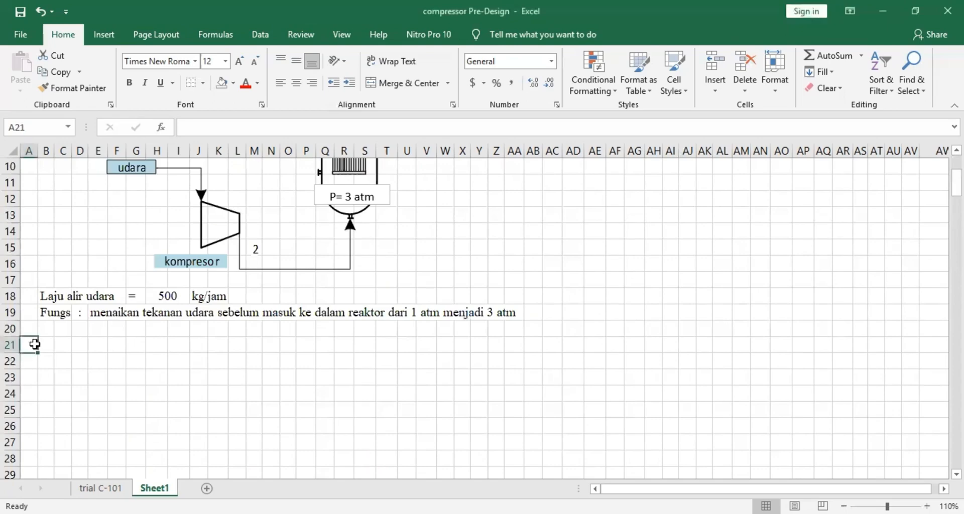
pyautogui.write('1. Ko')
pyautogui.write('ndis')
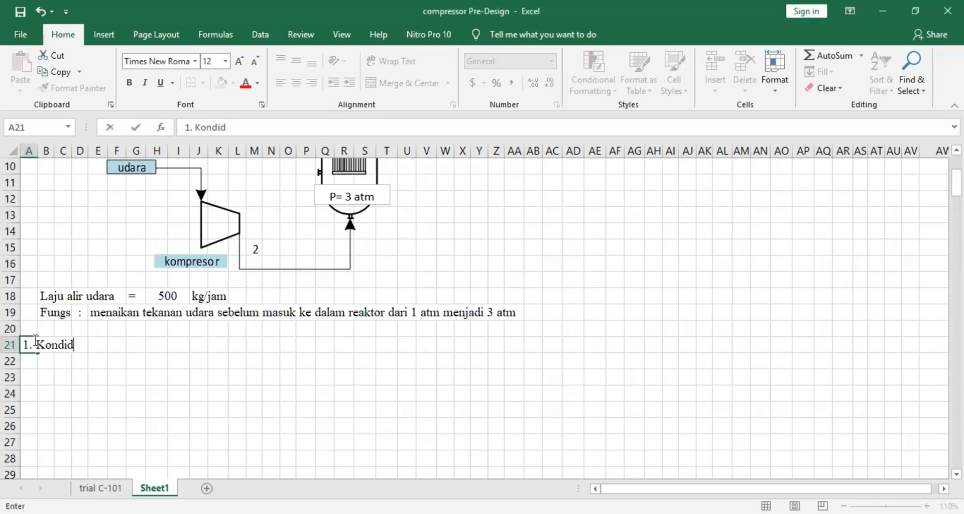
pyautogui.write('i Operasi')
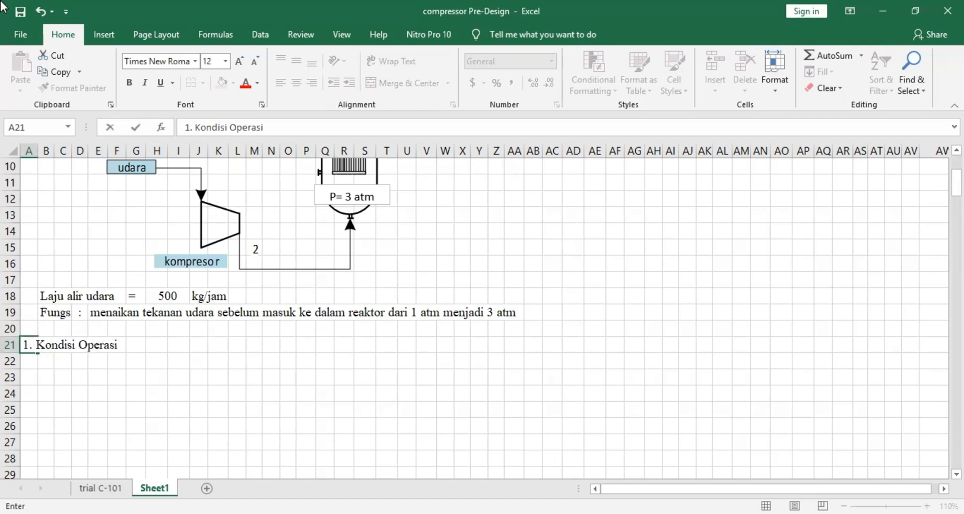
# - Add the inlet pressure in row 23 as "P in", "=", 1 and "atm" in cells C23, E23, F23 and G23
pyautogui.click(59, 383)
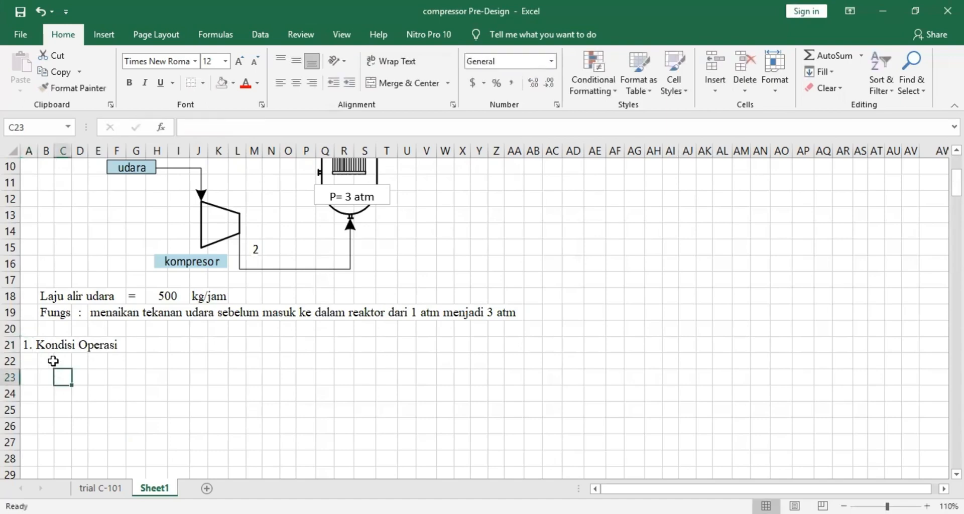
pyautogui.write('P in')
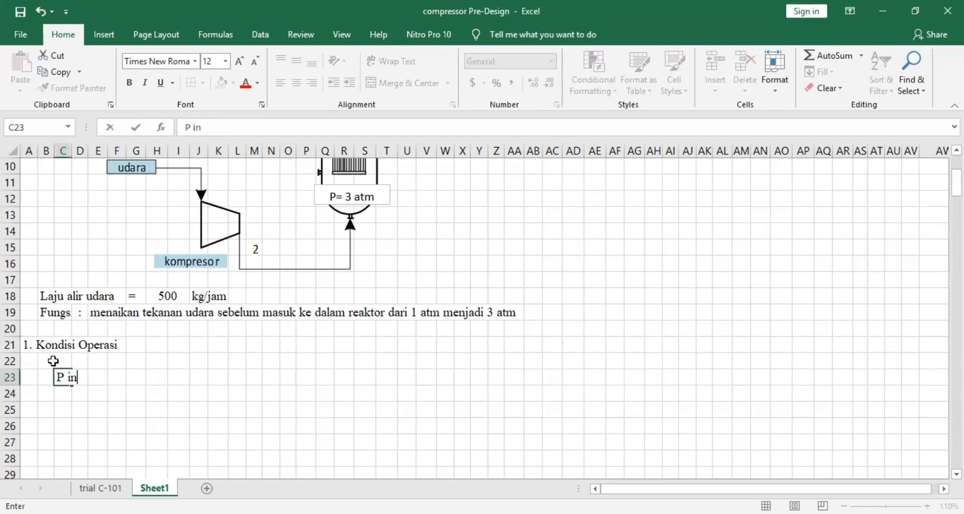
pyautogui.press('Tab')
pyautogui.press('Tab')
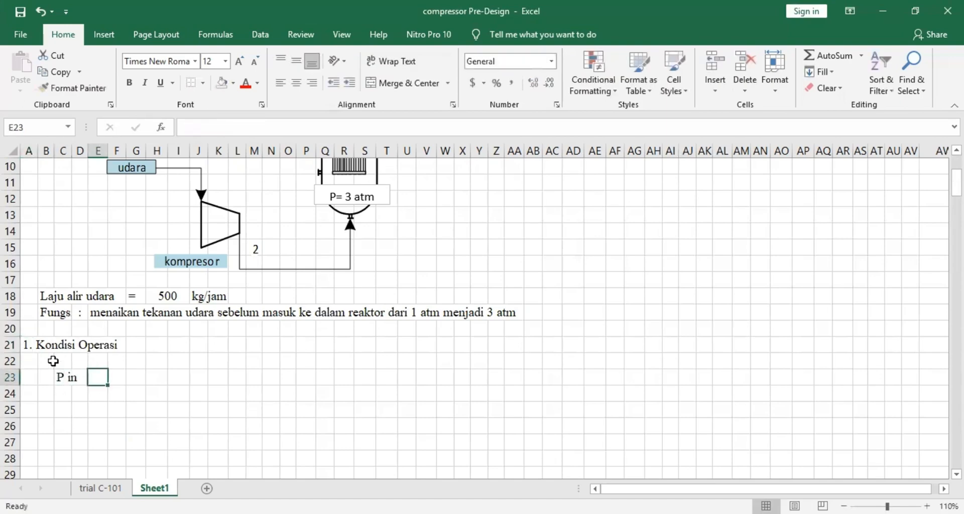
pyautogui.write("'=")
pyautogui.press('Tab')
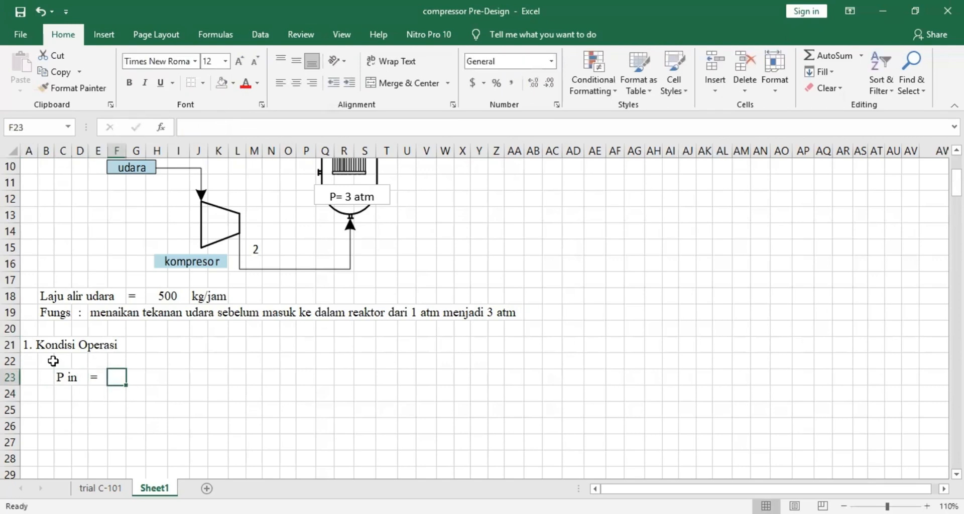
pyautogui.write('1')
pyautogui.press('Tab')
pyautogui.write('a')
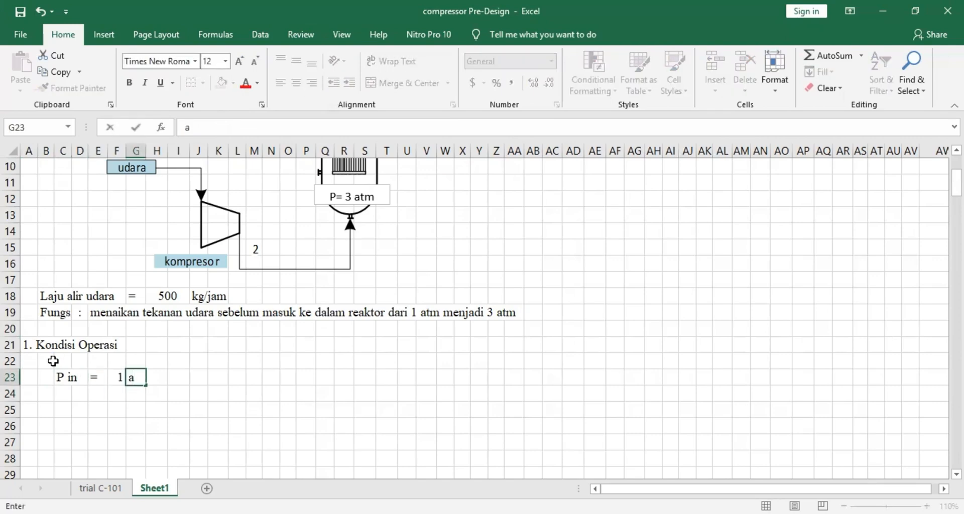
pyautogui.write('tm')
pyautogui.press('Return')
# - Add the outlet pressure in row 24 as "P out", "=", 3 and "atm", aligned with the inlet pressure entries
pyautogui.press('Left')
pyautogui.press('Left')
pyautogui.press('Left')
pyautogui.press('Left')
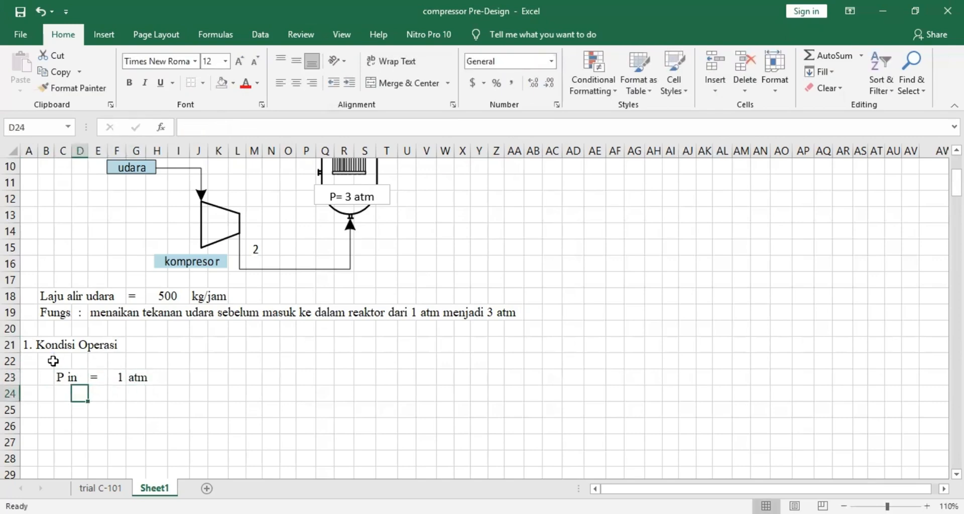
pyautogui.write('P out')
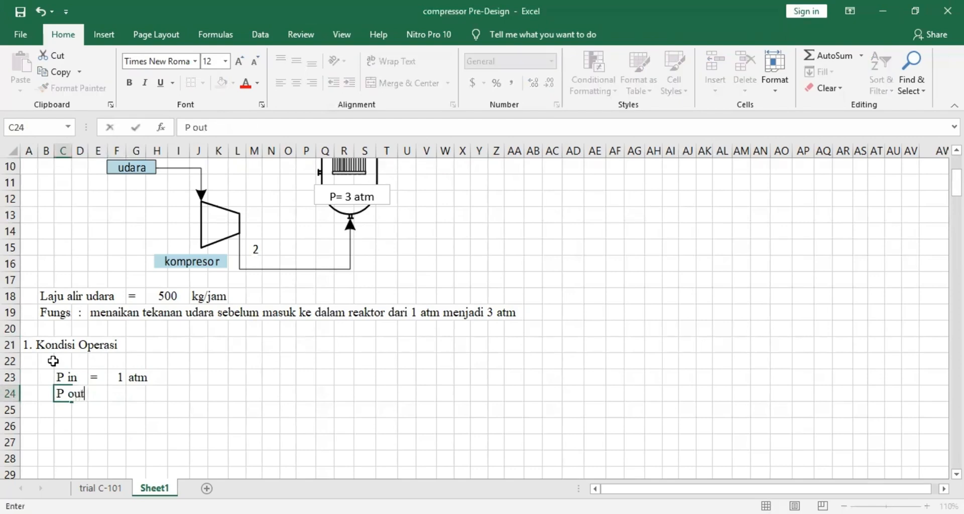
pyautogui.press('Tab')
pyautogui.press('Tab')
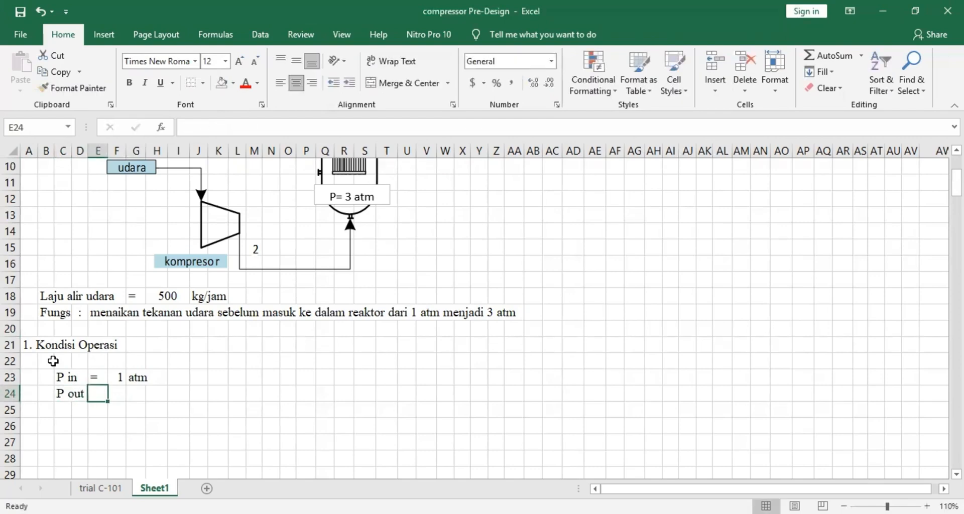
pyautogui.write('=')
pyautogui.press('Tab')
pyautogui.write('3')
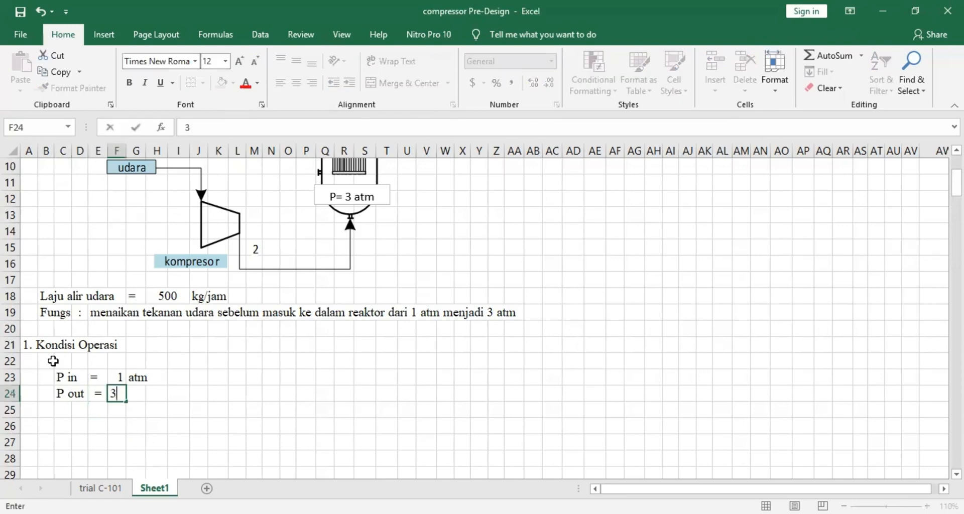
pyautogui.press('Tab')
pyautogui.write('atm')
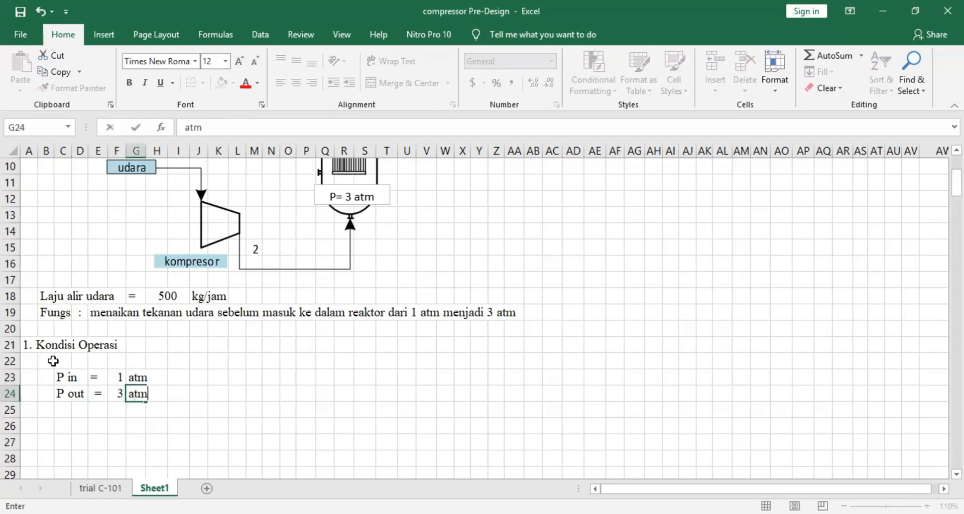
pyautogui.press('Down')
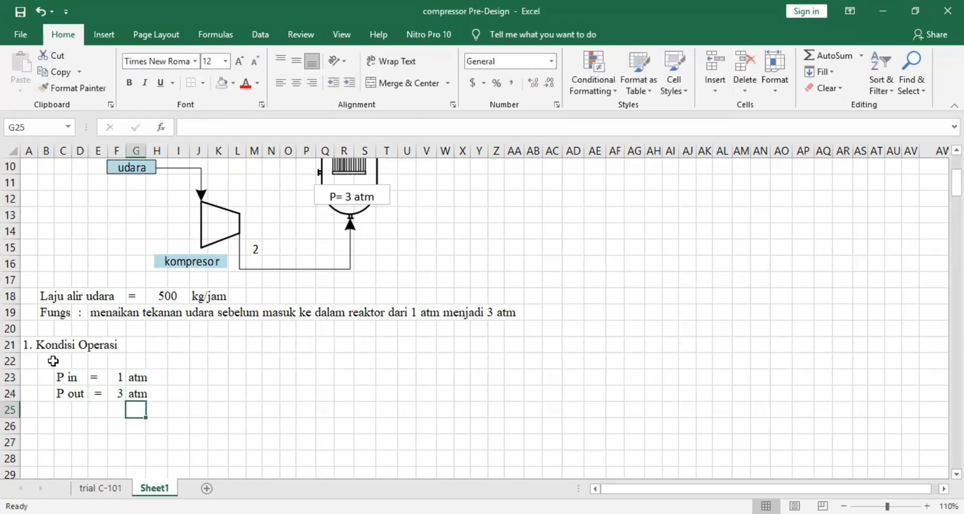
# - Label row 25 "Tin" in cell C25 and put an equals sign in cell E25
pyautogui.press('Left')
pyautogui.press('Left')
pyautogui.press('Left')
pyautogui.press('Left')
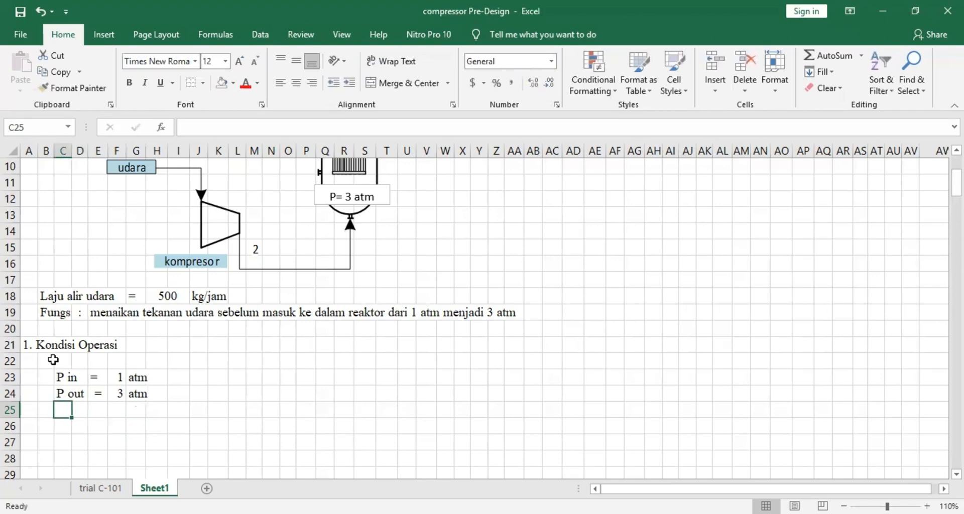
pyautogui.write('Tin')
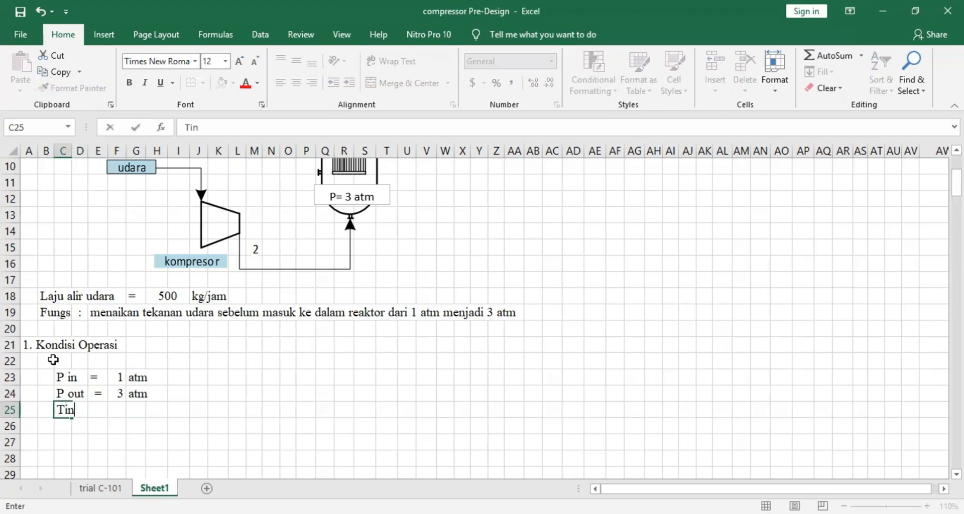
pyautogui.press('Right')
pyautogui.press('Right')
pyautogui.press('Right')
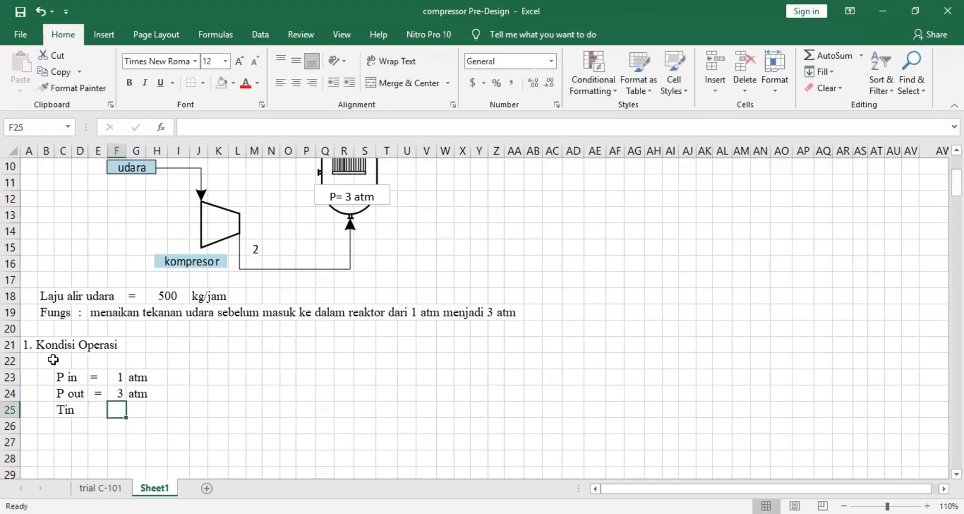
pyautogui.press('Left')
pyautogui.write('+')
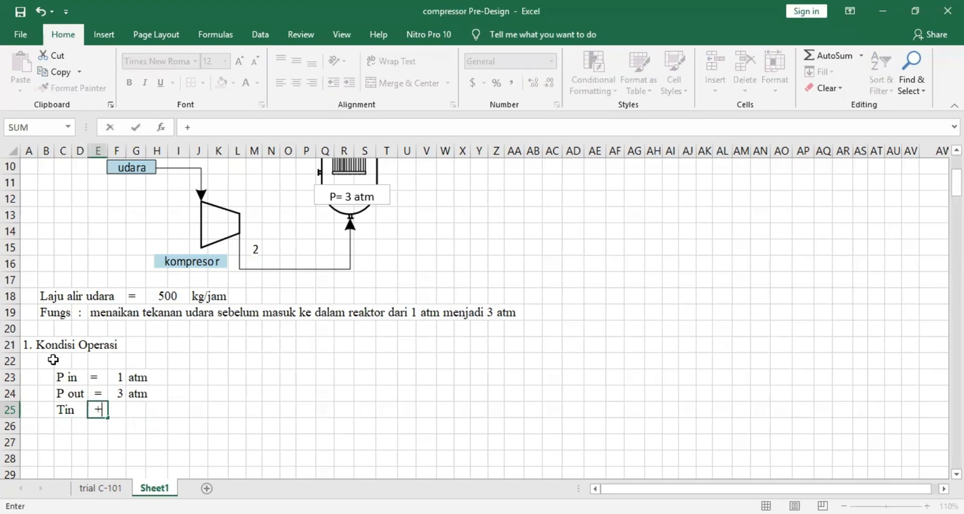
pyautogui.press('BackSpace')
pyautogui.write('=')
pyautogui.press('Return')
# - Set the inlet temperature to 30 in cell F25 with the unit "C" in G25
pyautogui.press('Right')
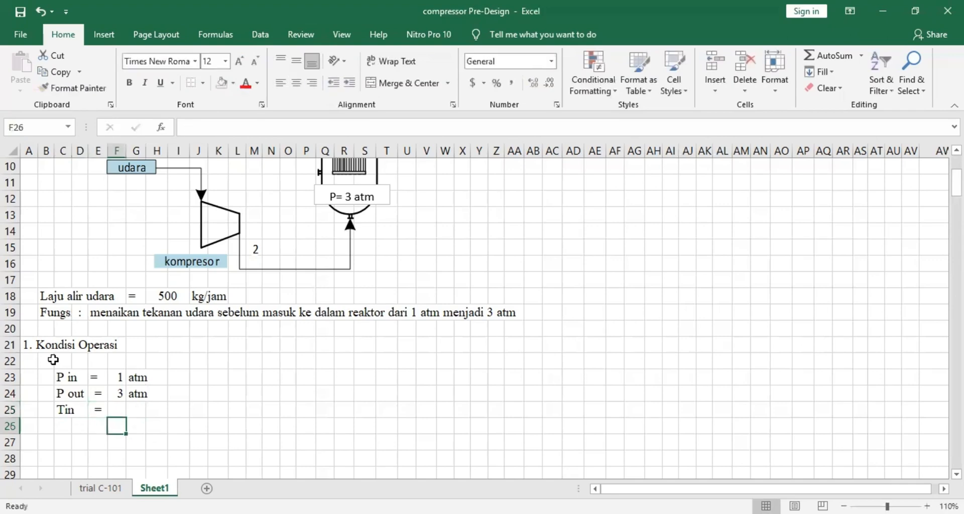
pyautogui.press('Up')
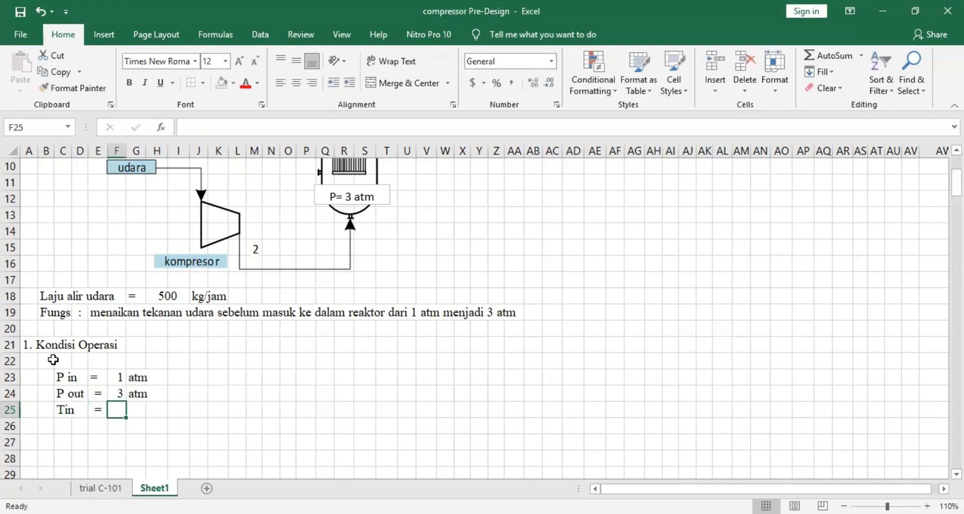
pyautogui.write('30')
pyautogui.press('Right')
pyautogui.write('C')
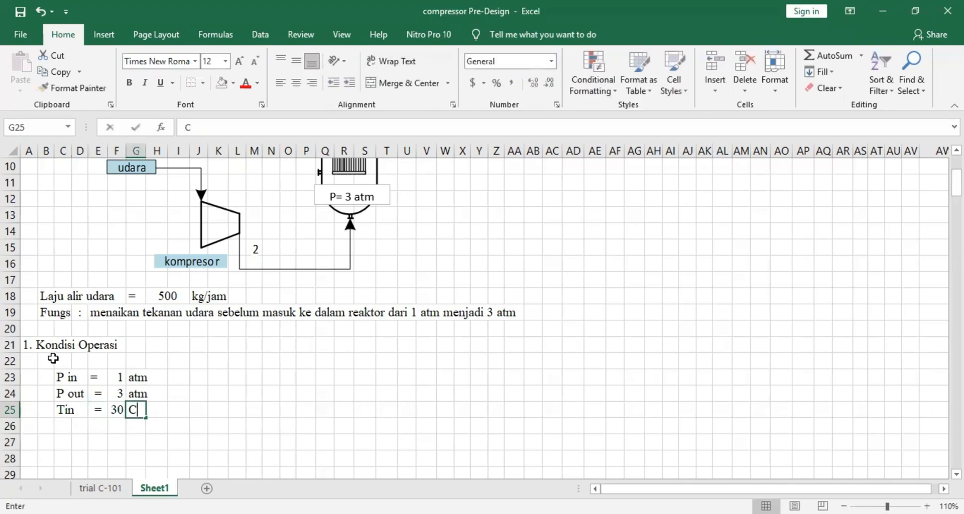
pyautogui.press('Return')
# - Label row 26 "Tref" in cell C26 and put an equals sign in cell E26
pyautogui.press('Left')
pyautogui.press('Left')
pyautogui.write('T')
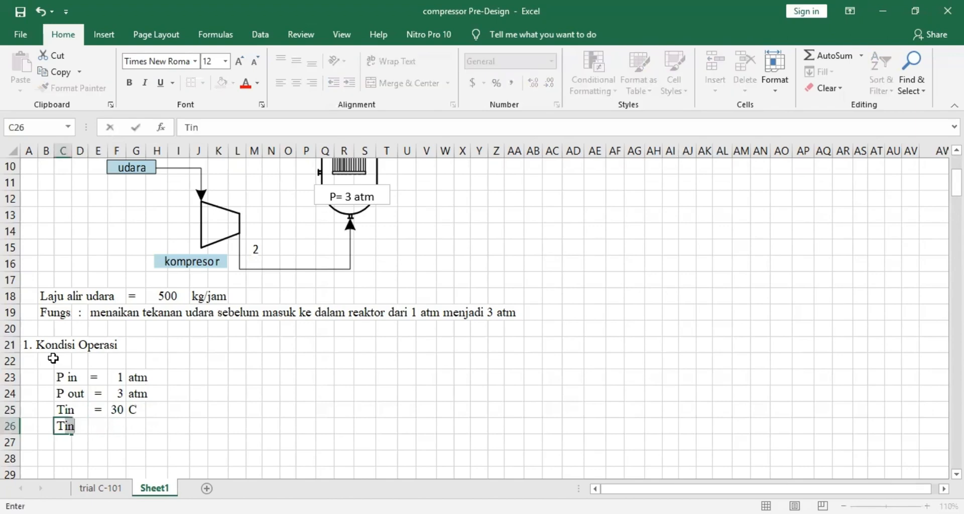
pyautogui.write('ref')
pyautogui.press('Right')
pyautogui.press('Right')
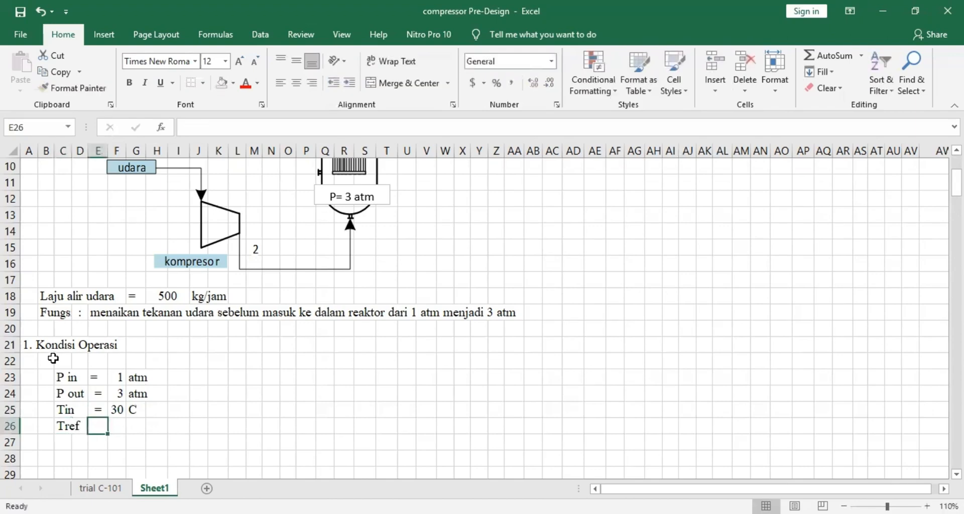
pyautogui.write("'=")
pyautogui.press('Return')
# - Set the reference temperature to 25 in cell F26 with the unit "C" in G26
pyautogui.press('Right')
pyautogui.press('Up')
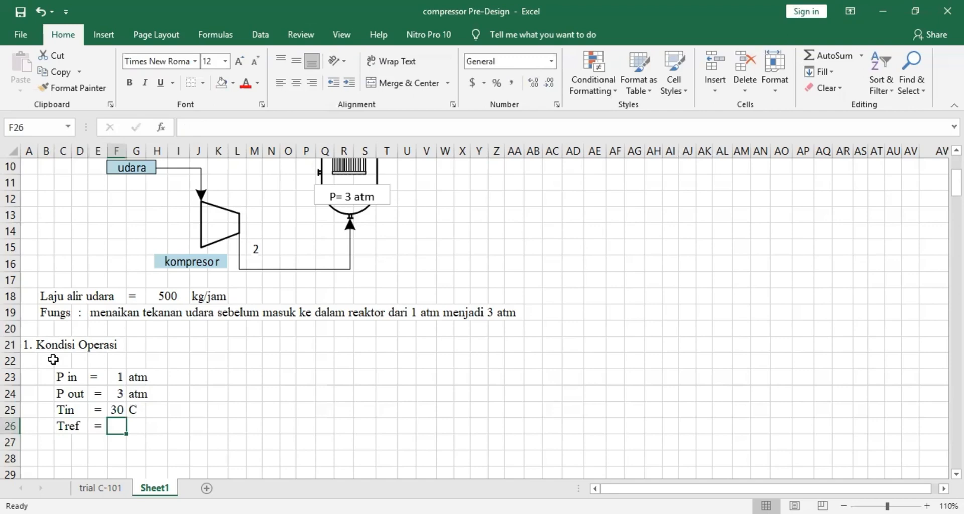
pyautogui.write('25')
pyautogui.press('Right')
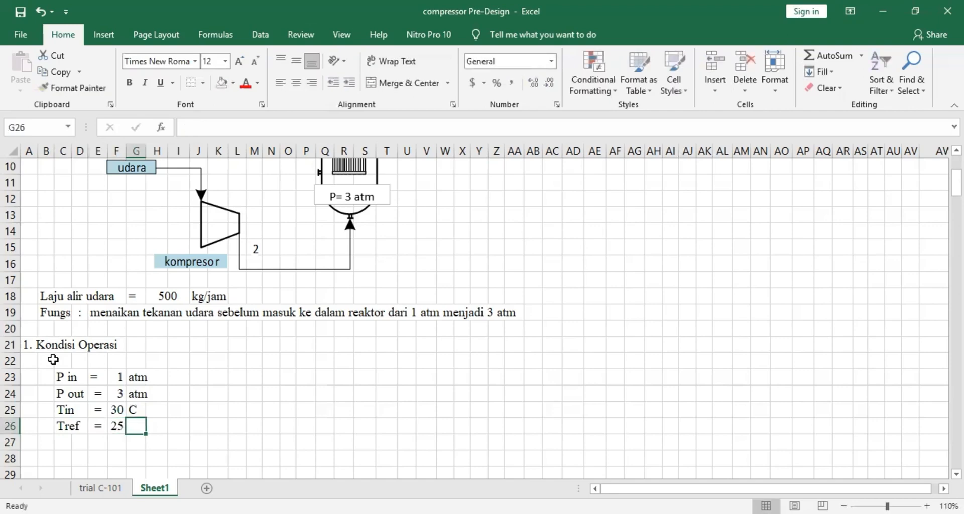
pyautogui.write('C')
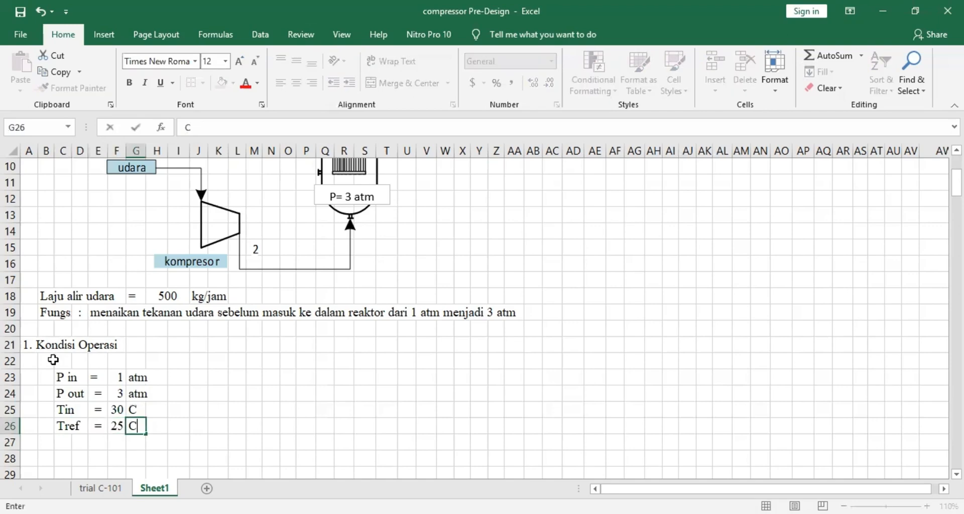
pyautogui.press('Return')
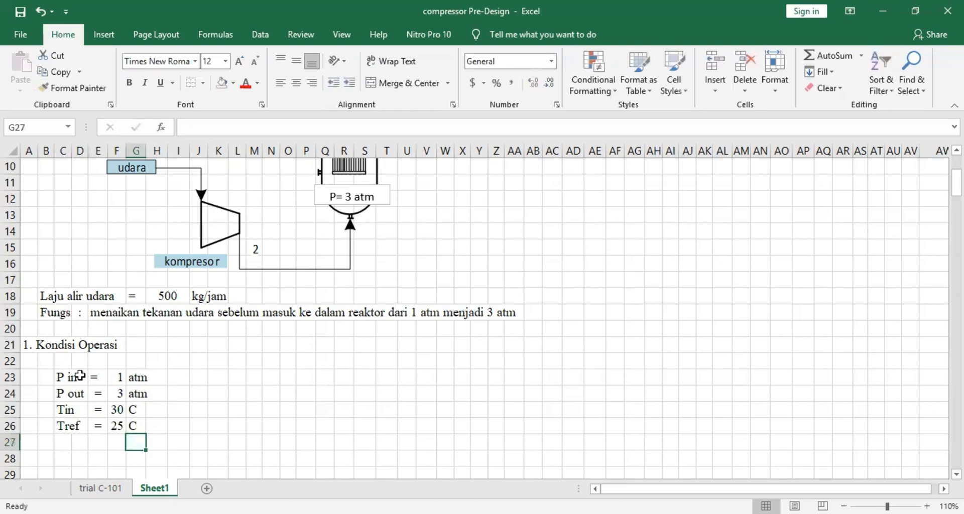
# - Center the equals signs in cells E23 to E26 horizontally
pyautogui.click(96, 377)
pyautogui.hotkey('shift', 'Down')
pyautogui.hotkey('shift', 'Down')
pyautogui.hotkey('shift', 'Down')
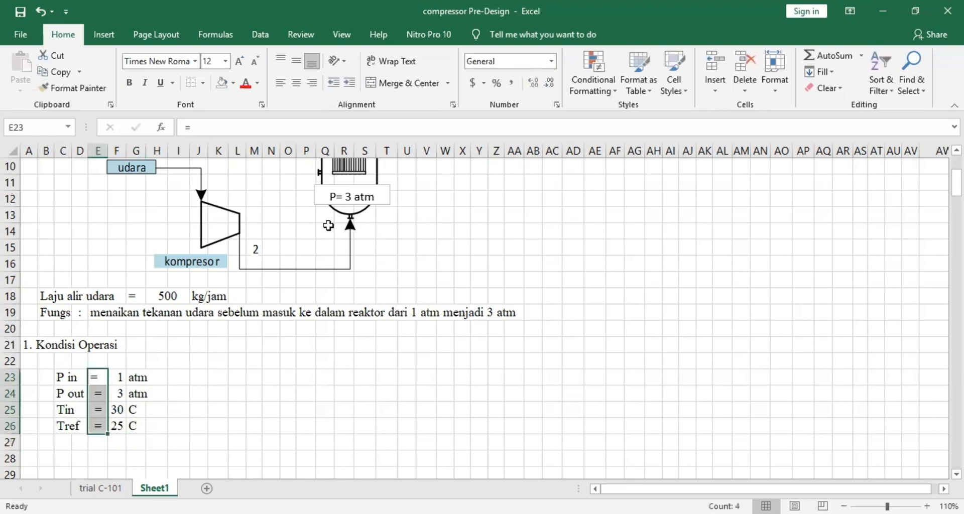
pyautogui.click(296, 82)
pyautogui.click(238, 346)
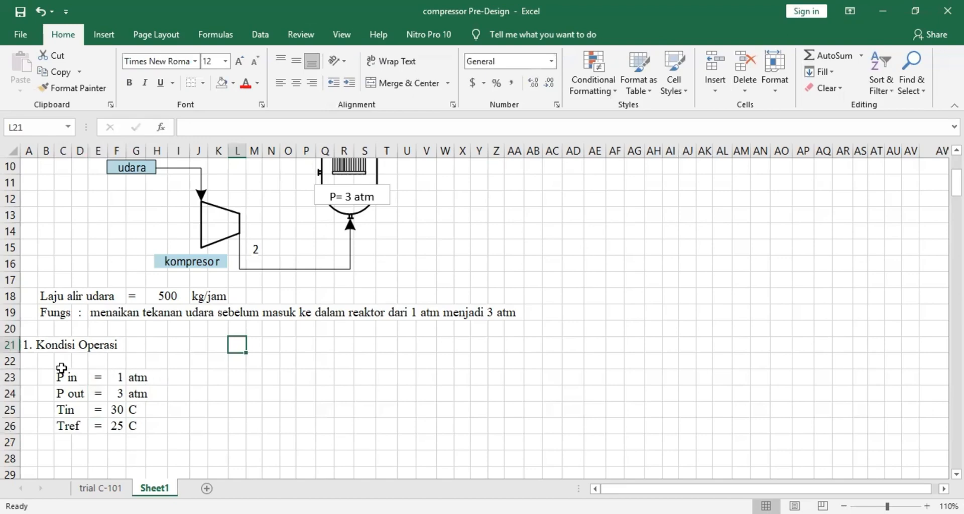
# - Put equals signs in cells I23 and I24, beside the units of the inlet and outlet pressures
pyautogui.click(174, 376)
pyautogui.press('Down')
pyautogui.write('=')
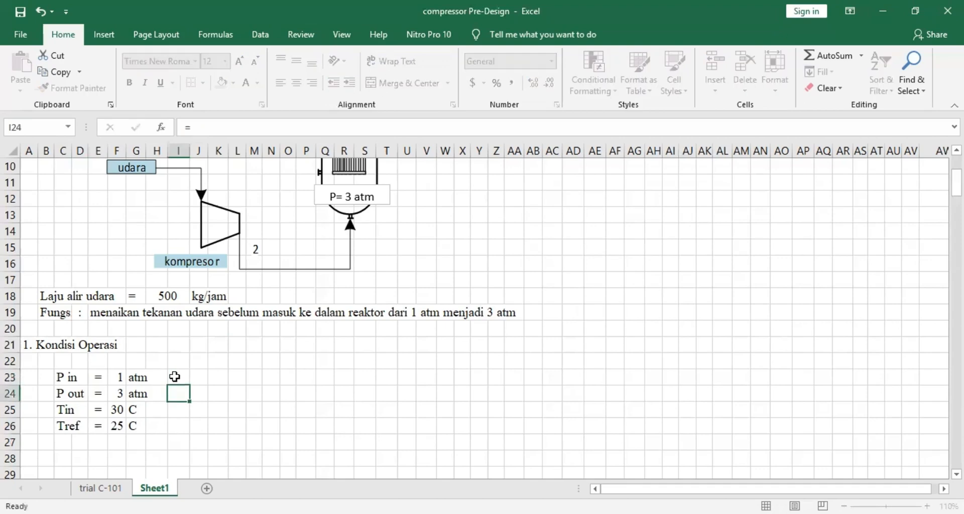
pyautogui.press('Return')
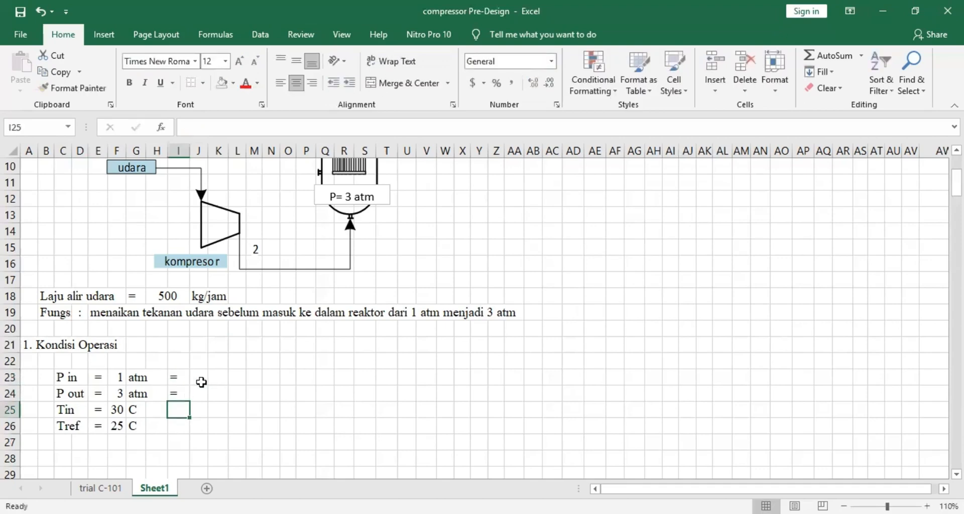
# - Convert the inlet pressure to bar in cell J23 with the formula =F23*1.01325
pyautogui.click(200, 382)
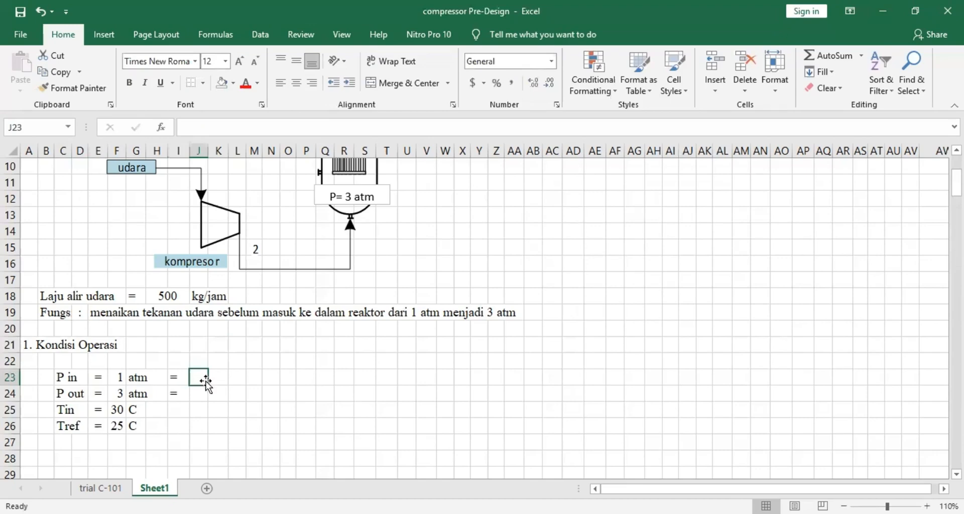
pyautogui.write('=')
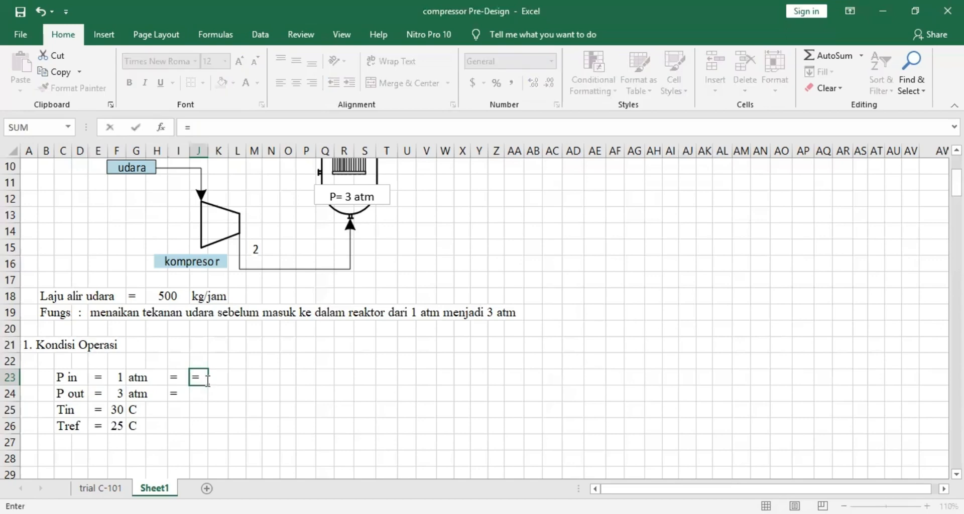
pyautogui.click(118, 383)
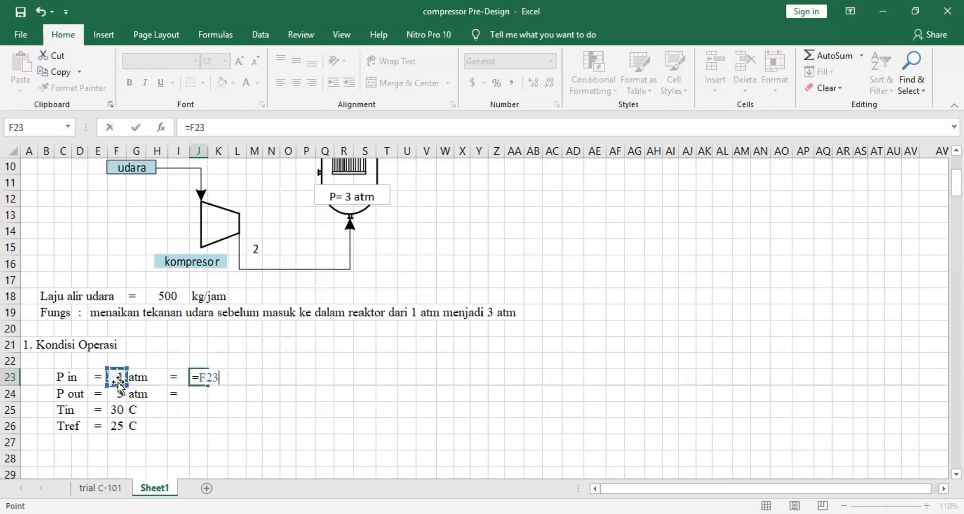
pyautogui.write('*1.')
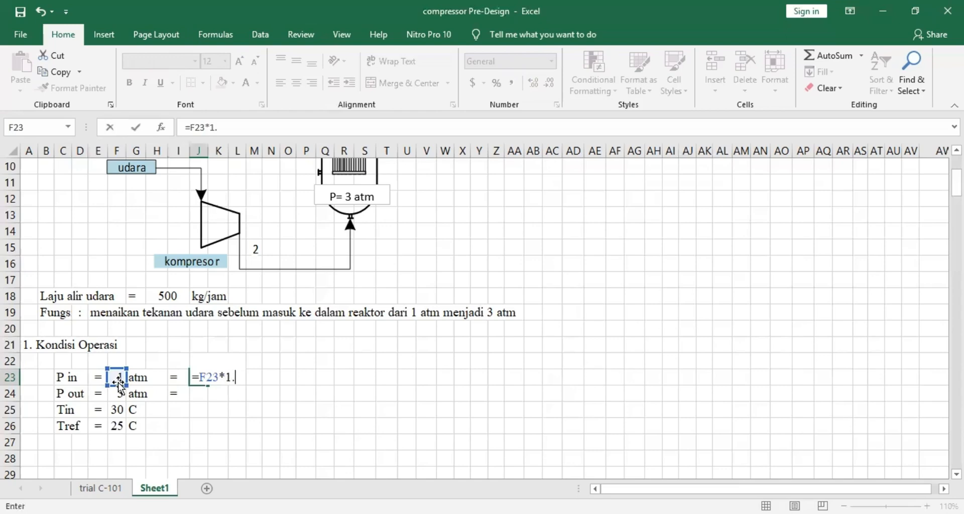
pyautogui.write('013')
pyautogui.write('25')
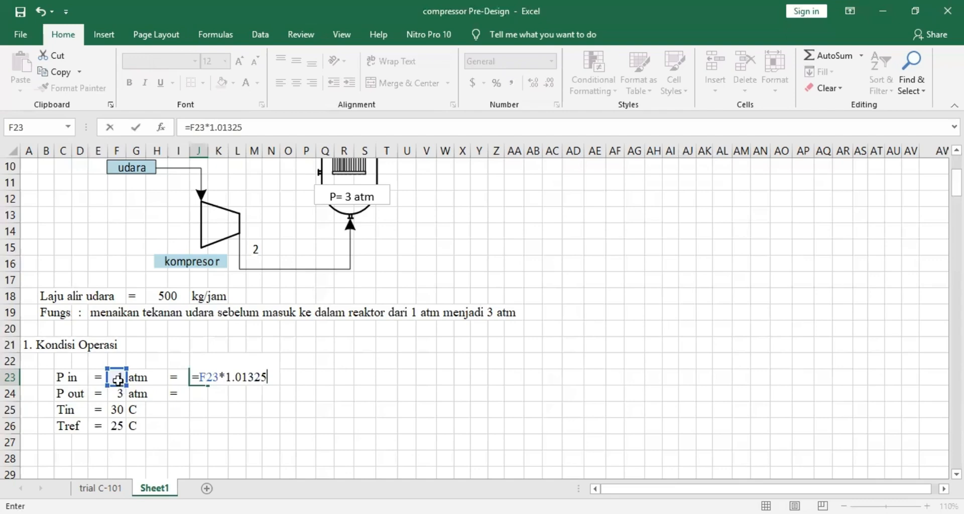
pyautogui.press('Return')
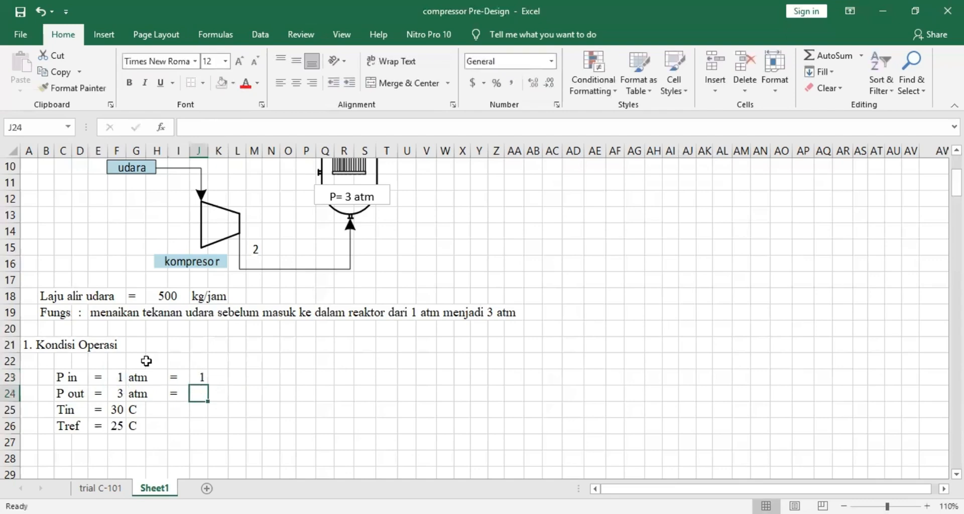
# - Convert the outlet pressure to bar in cell J24 with the formula =F24*1.01325
pyautogui.write('=')
pyautogui.click(111, 395)
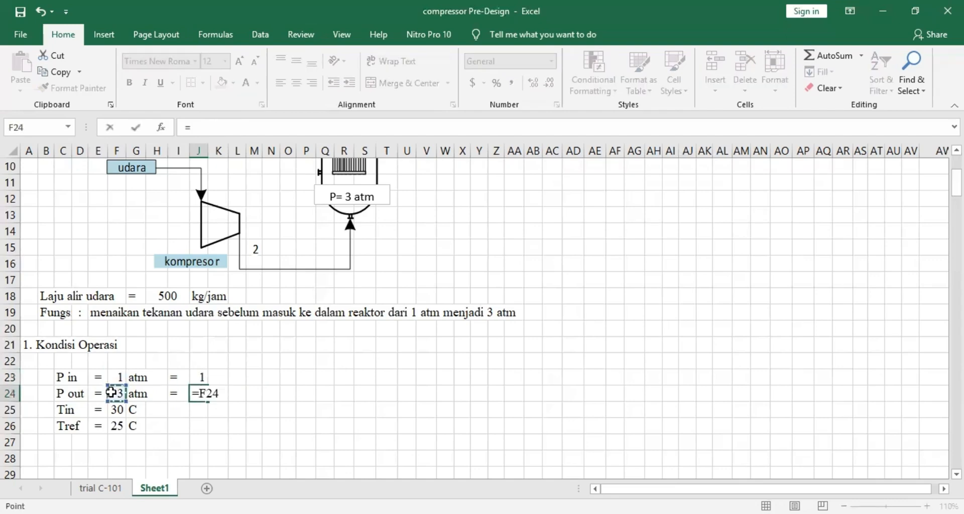
pyautogui.write('*1.013')
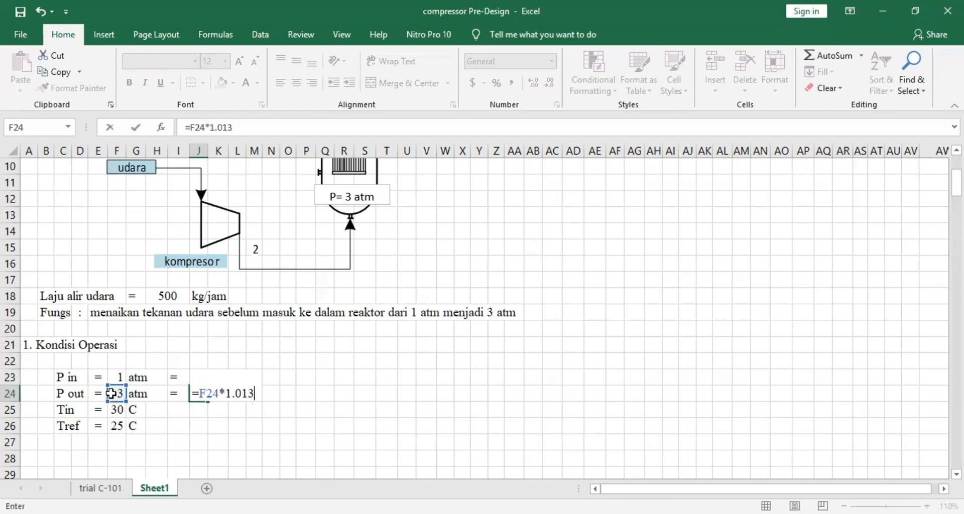
pyautogui.write('25')
pyautogui.press('Return')
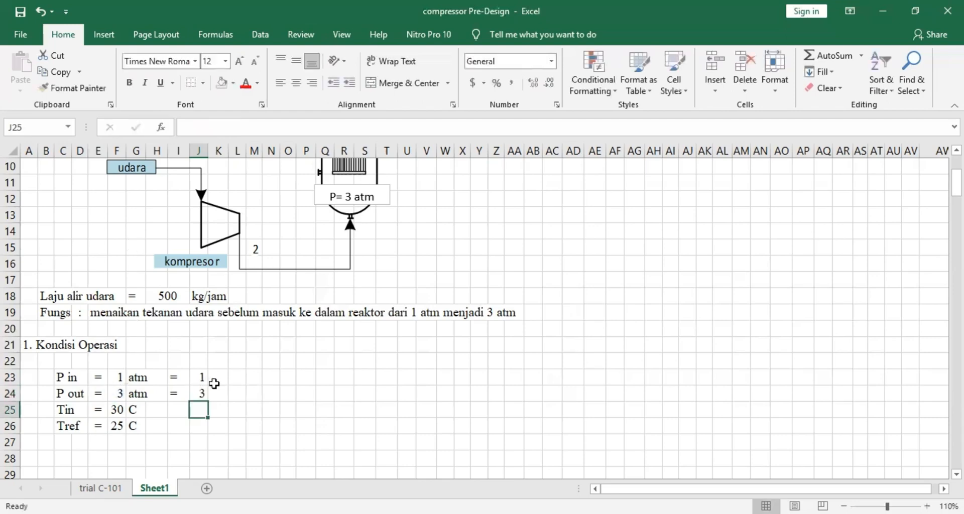
# - Merge and center columns J and K in row 23 and in row 24 around the converted pressures
pyautogui.moveTo(198, 377)
pyautogui.mouseDown()
pyautogui.moveTo(216, 377)
pyautogui.moveTo(201, 394)
pyautogui.mouseUp()
pyautogui.click(384, 84)
pyautogui.click(370, 82)
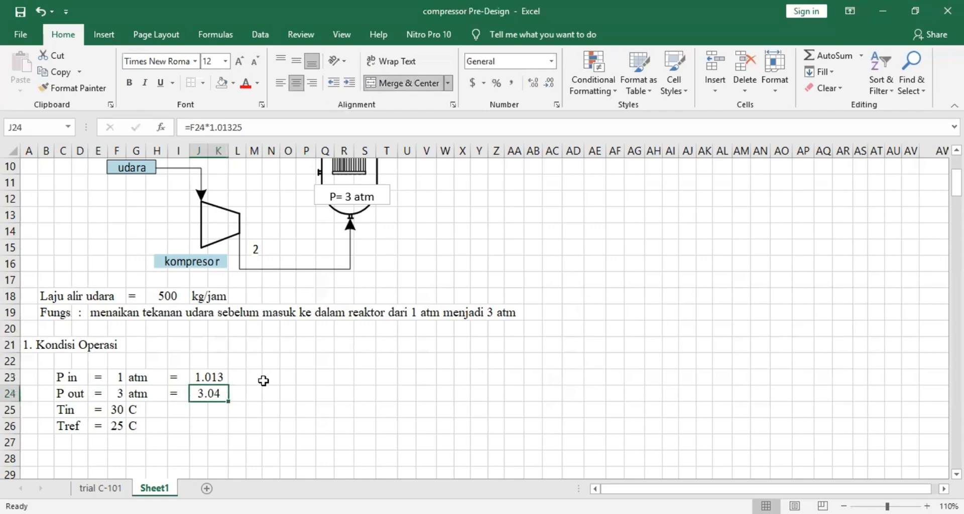
# - Enter the unit "bar" in cells L23 and L24 beside the converted pressures
pyautogui.press('Up')
pyautogui.press('Right')
pyautogui.write('bar')
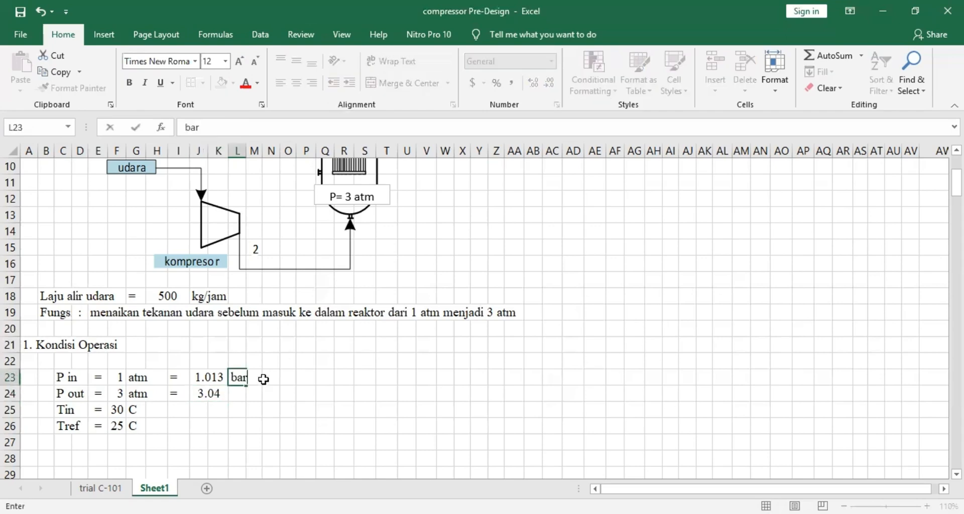
pyautogui.press('Return')
pyautogui.write('bar')
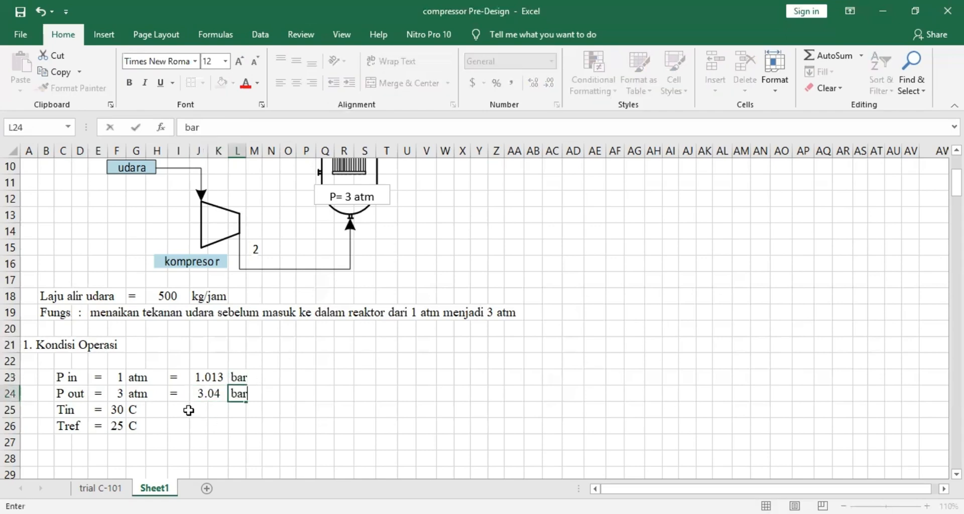
# - Put equals signs in cells I25 and I26, beside the units of the inlet and reference temperatures
pyautogui.click(185, 411)
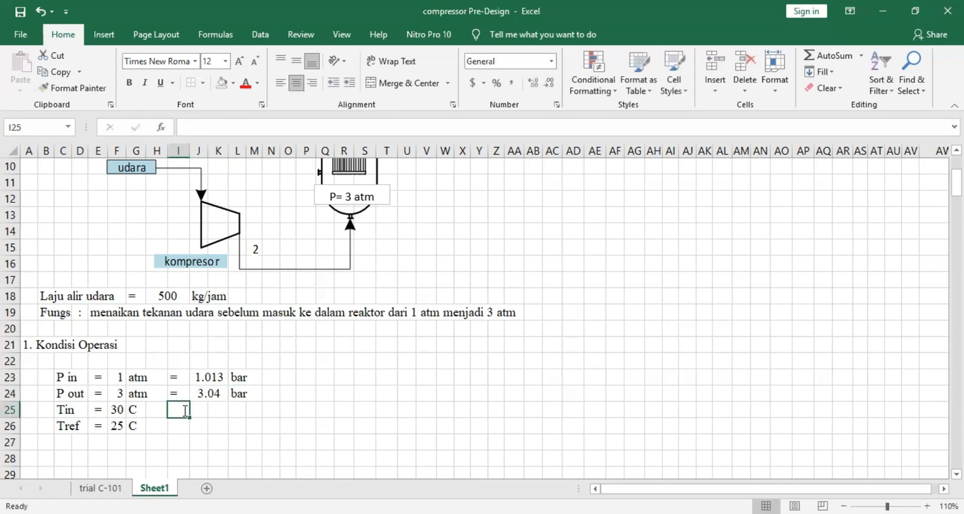
pyautogui.write('=')
pyautogui.press('Return')
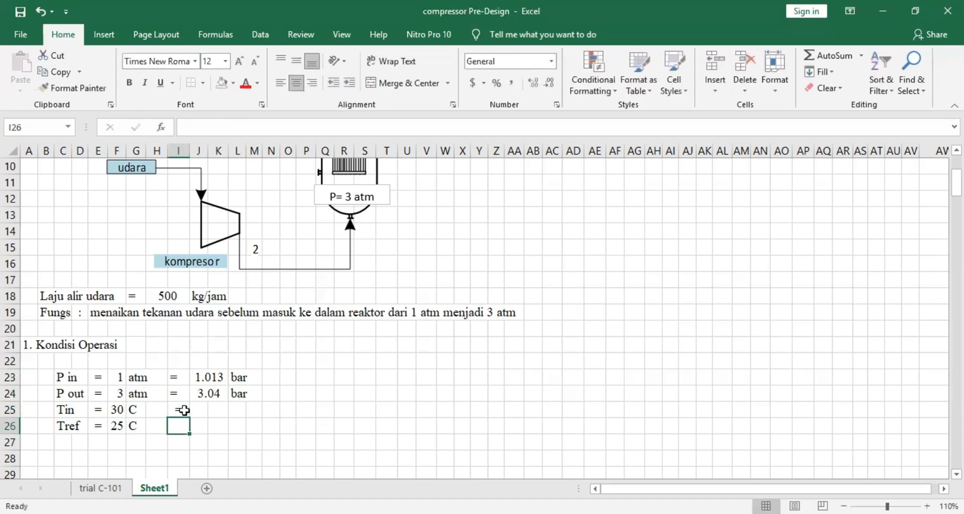
pyautogui.write('=')
pyautogui.press('Return')
# - Convert the inlet temperature to kelvin in cell J25 with the formula =F25+273.15
pyautogui.click(200, 409)
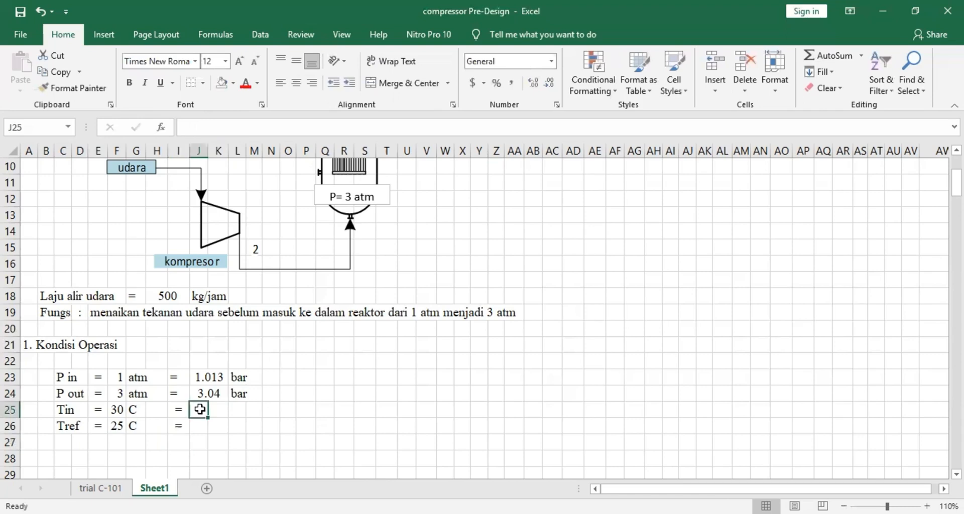
pyautogui.write('=')
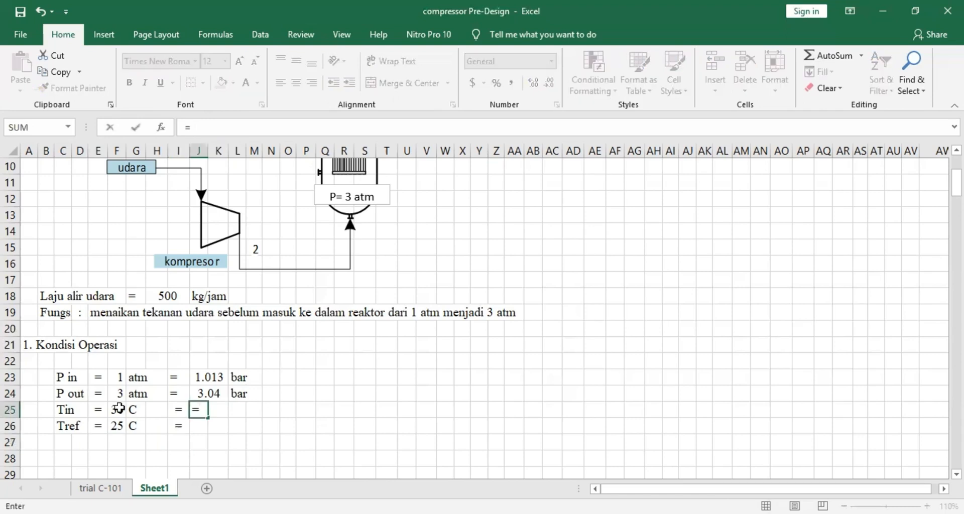
pyautogui.click(119, 408)
pyautogui.write('+2')
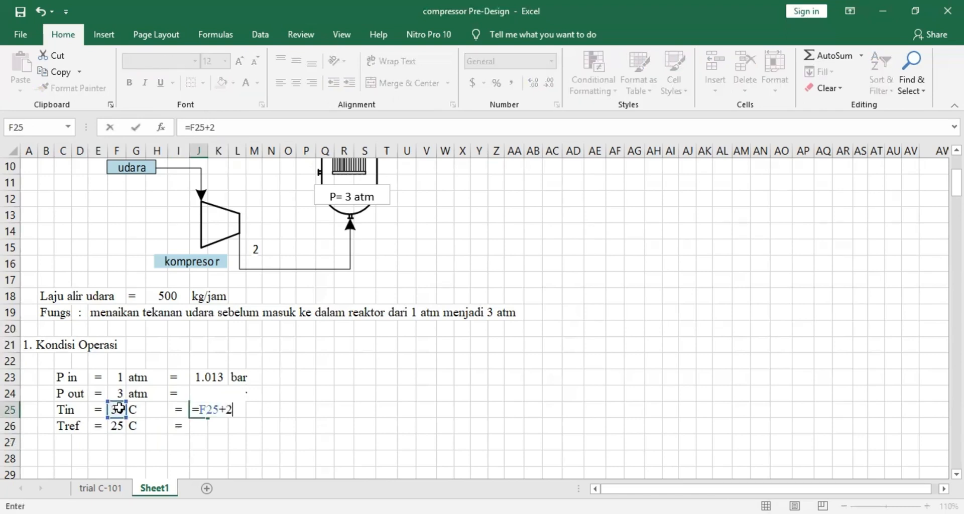
pyautogui.write('73.1')
pyautogui.press('Return')
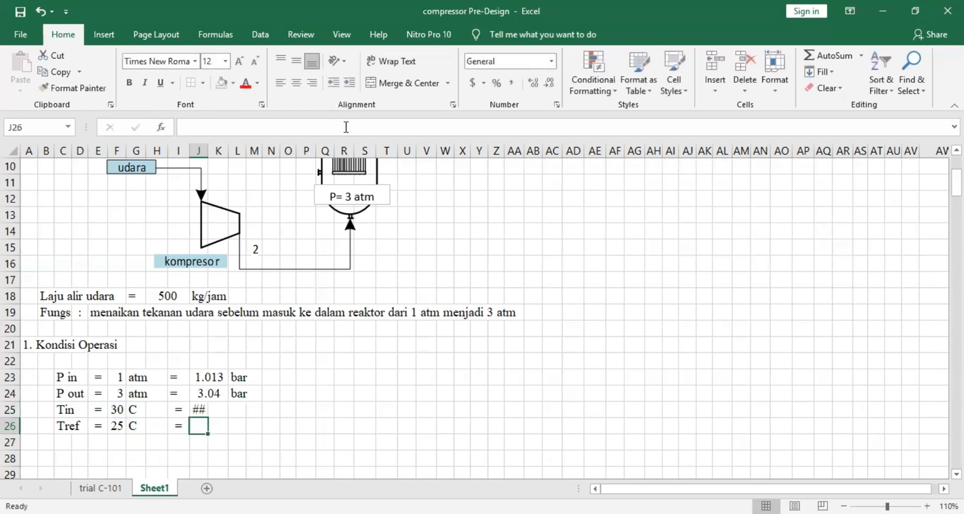
# - Merge and center cells J25:K25 and cells J26:K26 for the converted temperatures
pyautogui.press('Up')
pyautogui.hotkey('shift', 'Right')
pyautogui.click(381, 84)
pyautogui.click(199, 425)
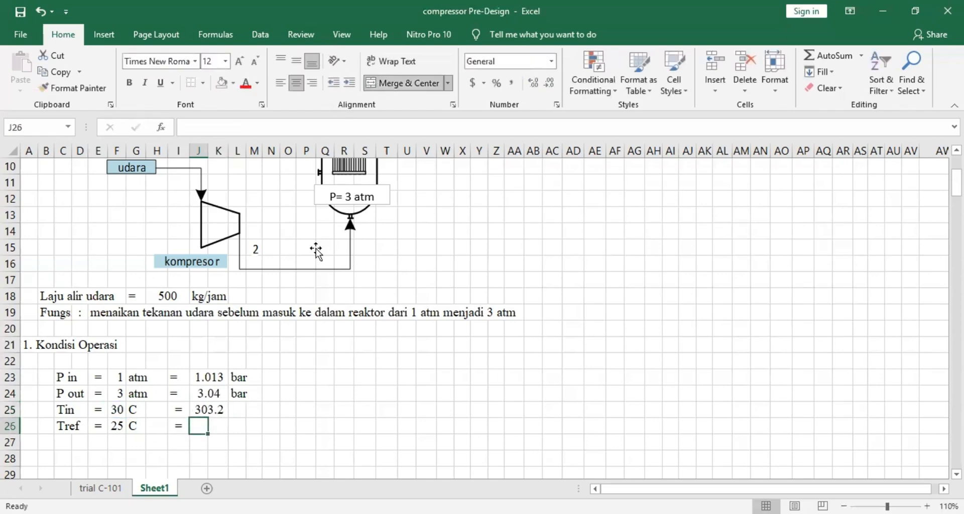
pyautogui.hotkey('shift', 'Right')
pyautogui.click(408, 83)
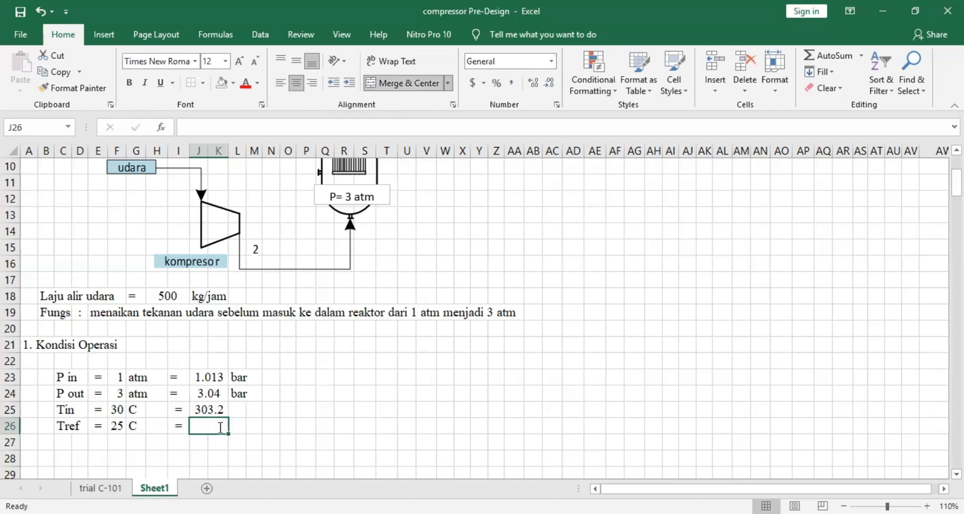
# - Convert the reference temperature to kelvin in the merged cell J26 with the formula =F26+273.15
pyautogui.write('=')
pyautogui.click(117, 424)
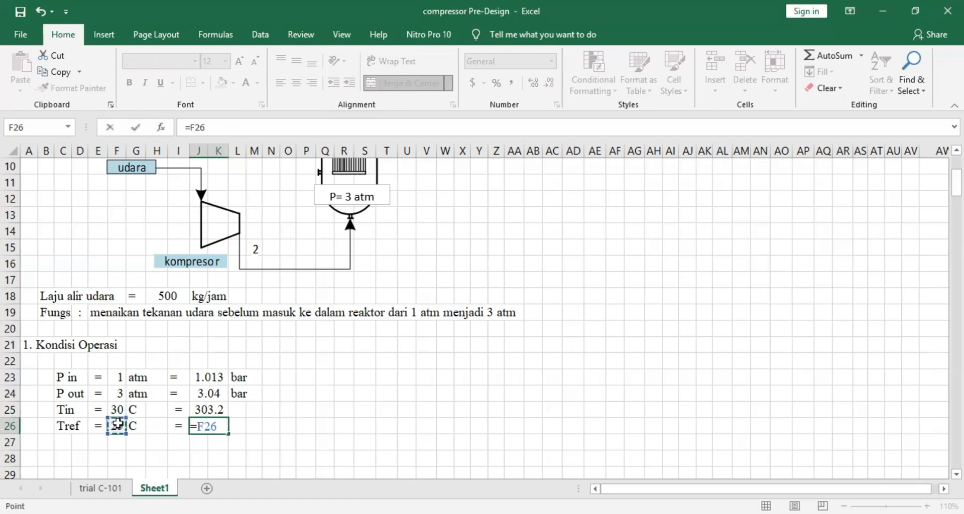
pyautogui.write('+273')
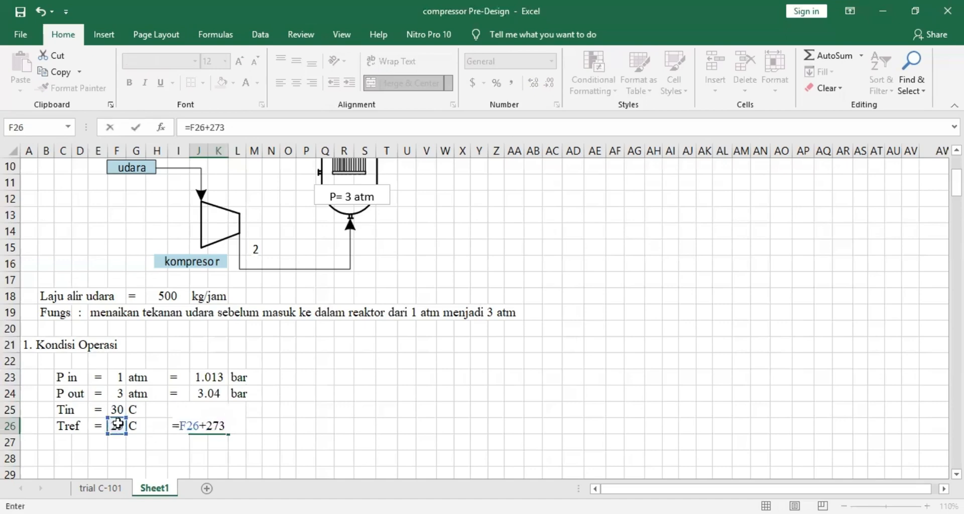
pyautogui.write('.15')
pyautogui.press('Return')
# - Enter the unit "K" in cells L25 and L26 beside the converted temperatures
pyautogui.click(235, 411)
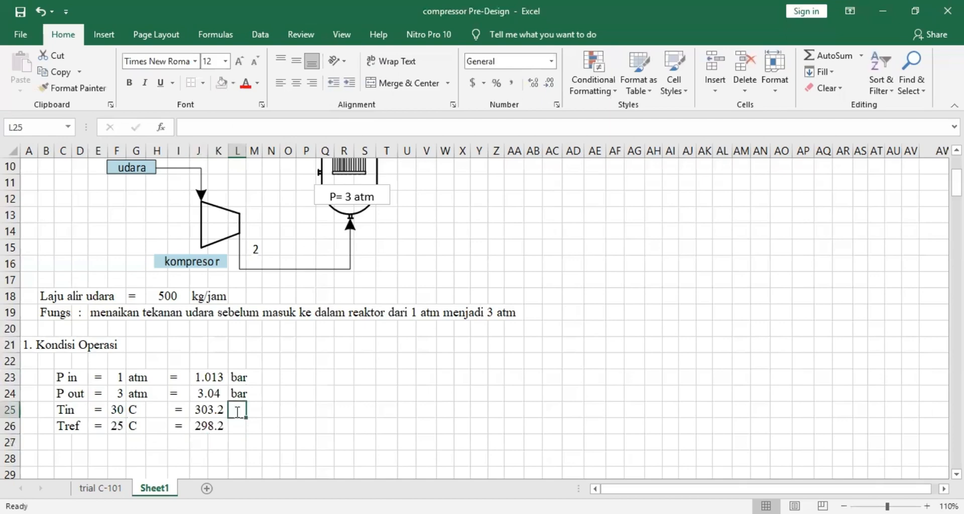
pyautogui.write('K')
pyautogui.press('Return')
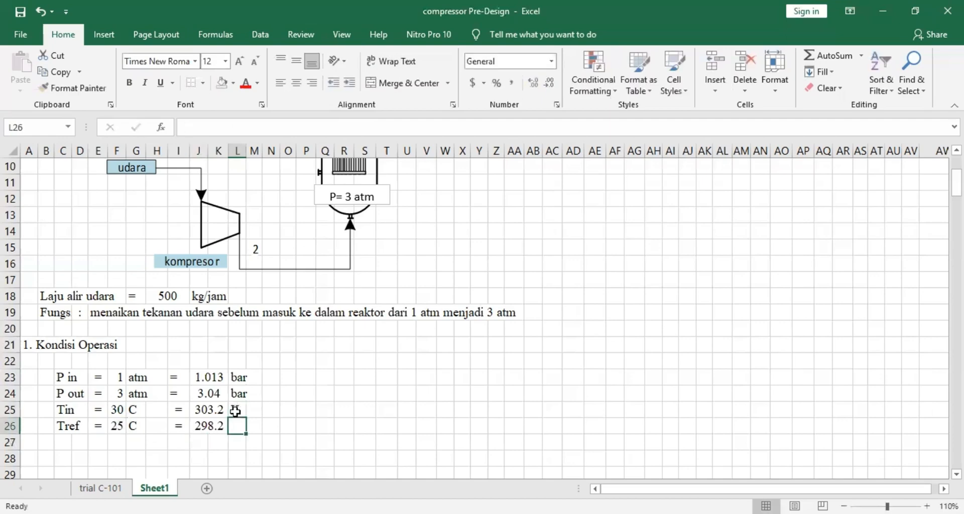
pyautogui.write('K')
pyautogui.press('Return')
# - Make the labels in C23 to C26 and the heading "1. Kondisi Operasi" in A21 bold
pyautogui.scroll(-2, 59, 275)
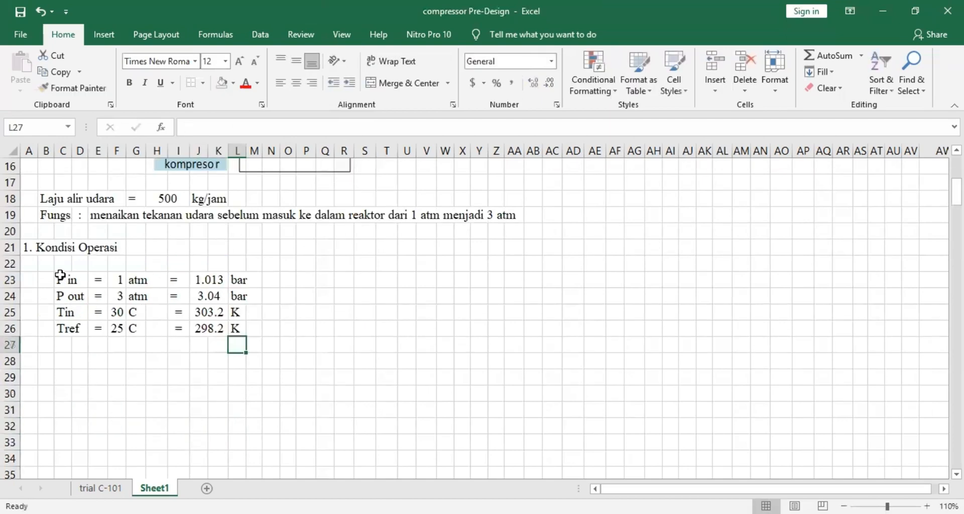
pyautogui.moveTo(60, 275); pyautogui.dragTo(71, 334)
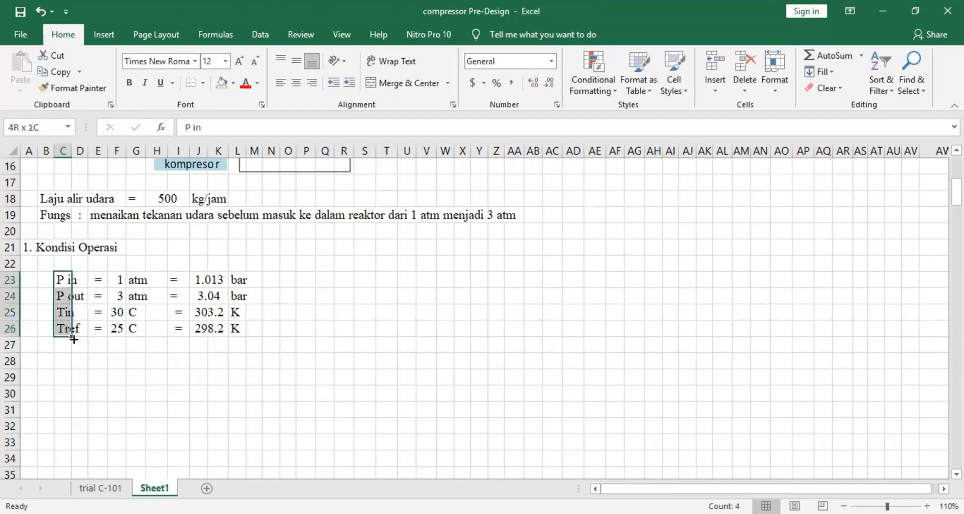
pyautogui.click(129, 83)
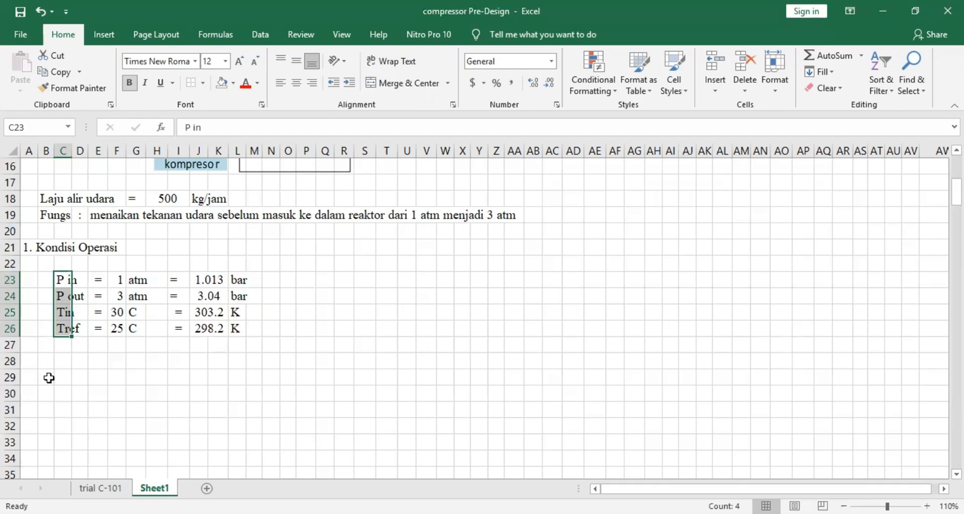
pyautogui.click(28, 250)
pyautogui.click(129, 83)
# - Enter the section heading "2. Menentukan BM campuran" in cell A28
pyautogui.click(28, 363)
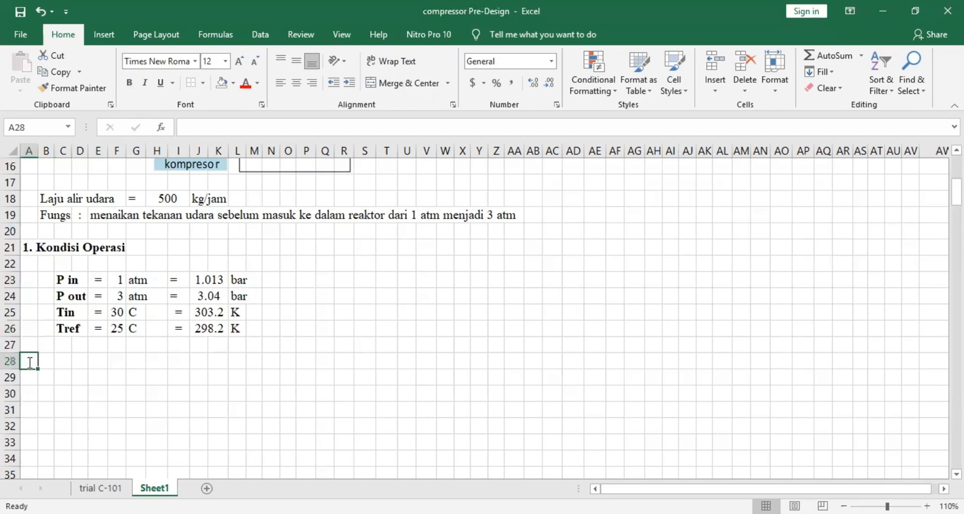
pyautogui.write('2.')
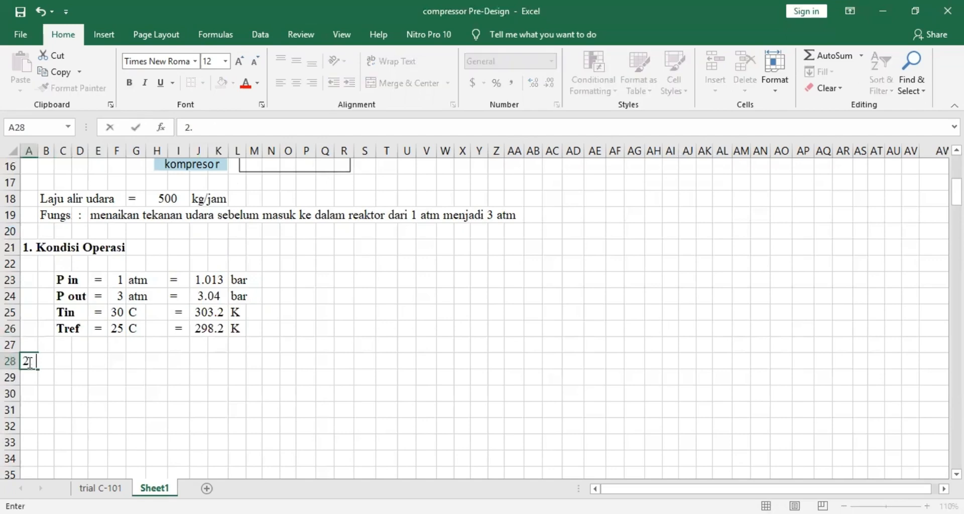
pyautogui.write(' Menentukan')
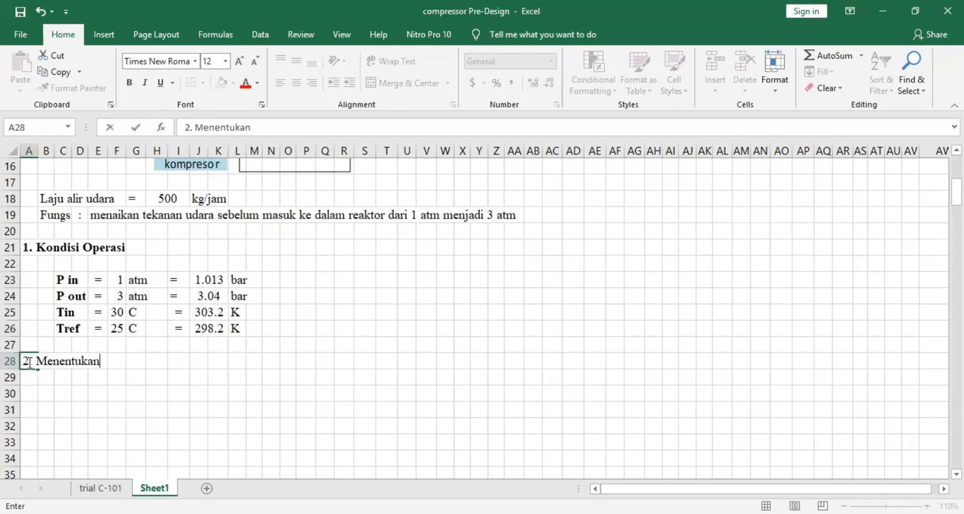
pyautogui.write(' BM campura')
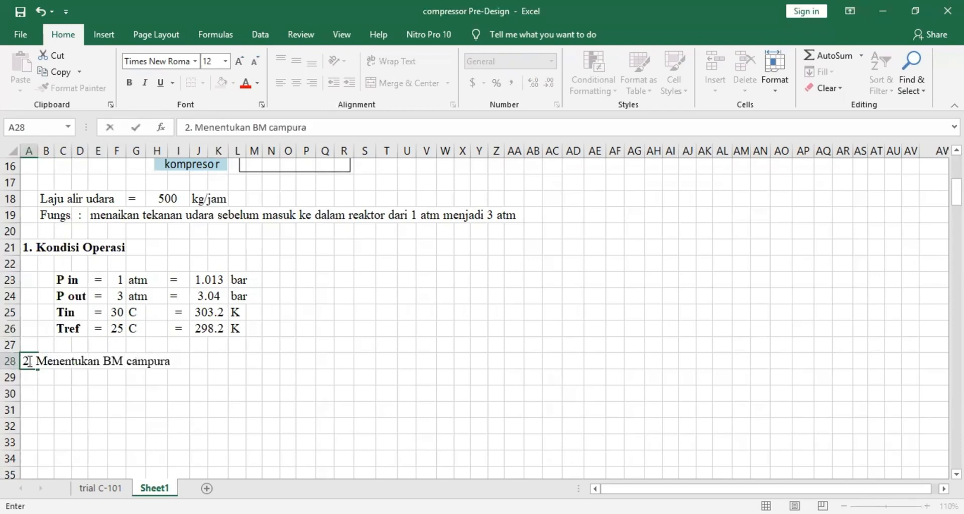
pyautogui.write('n')
pyautogui.click(105, 394)
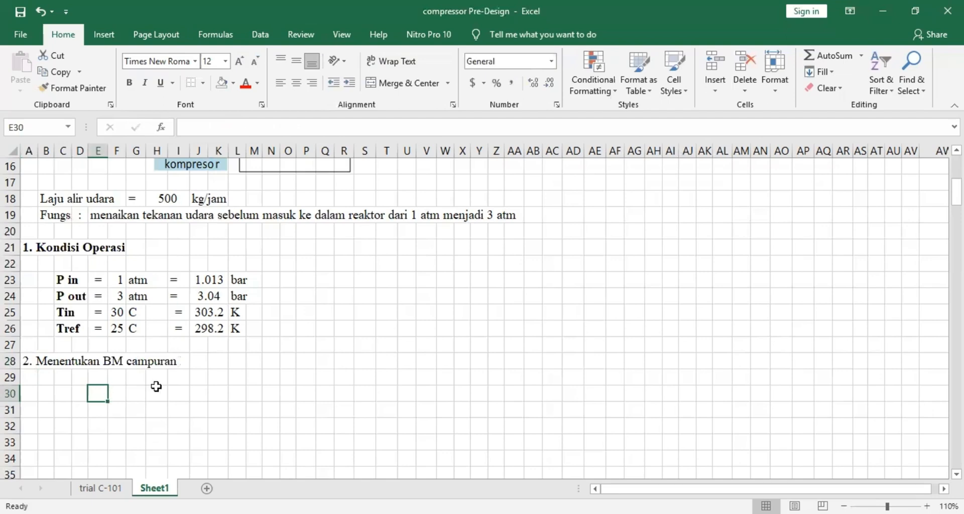
# - Make the section 2 heading in cell A28 bold
pyautogui.scroll(5, 156, 384)
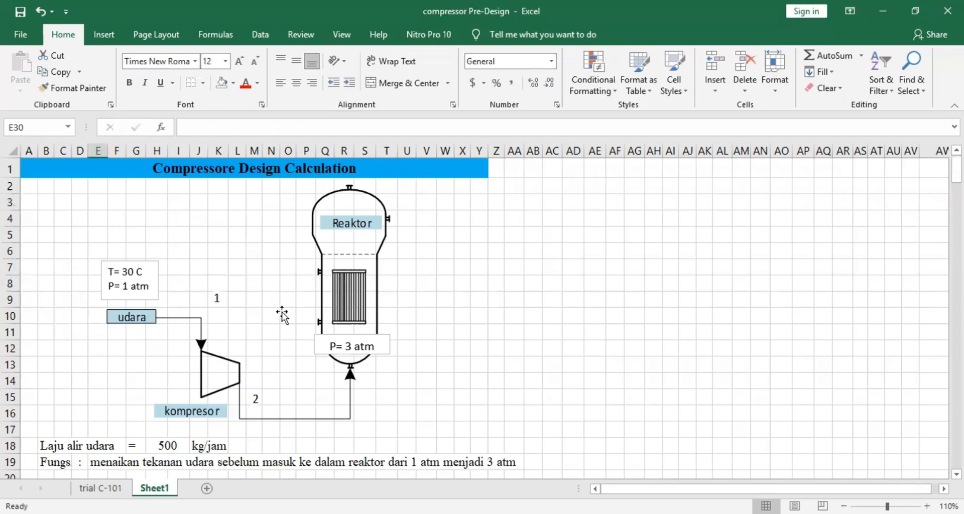
pyautogui.scroll(-6, 282, 314)
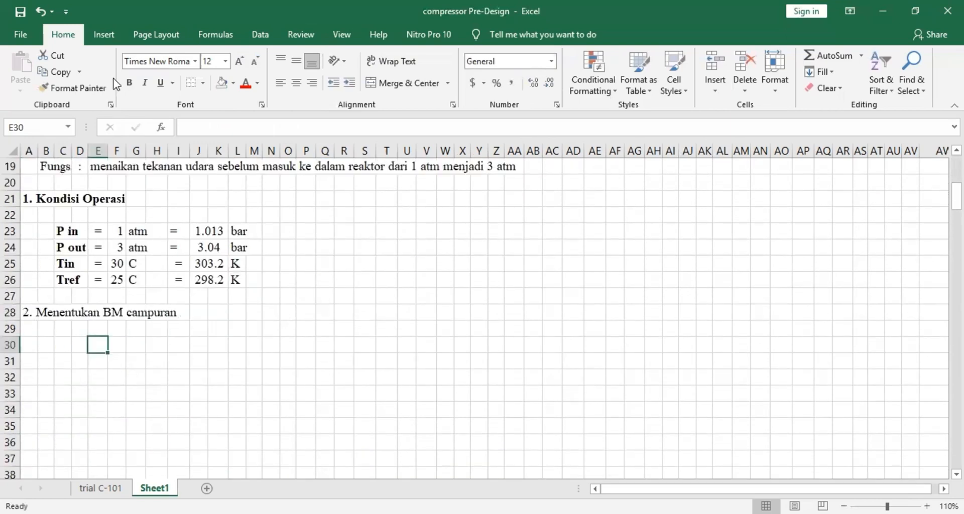
pyautogui.click(28, 313)
pyautogui.hotkey('ctrl', 'b')
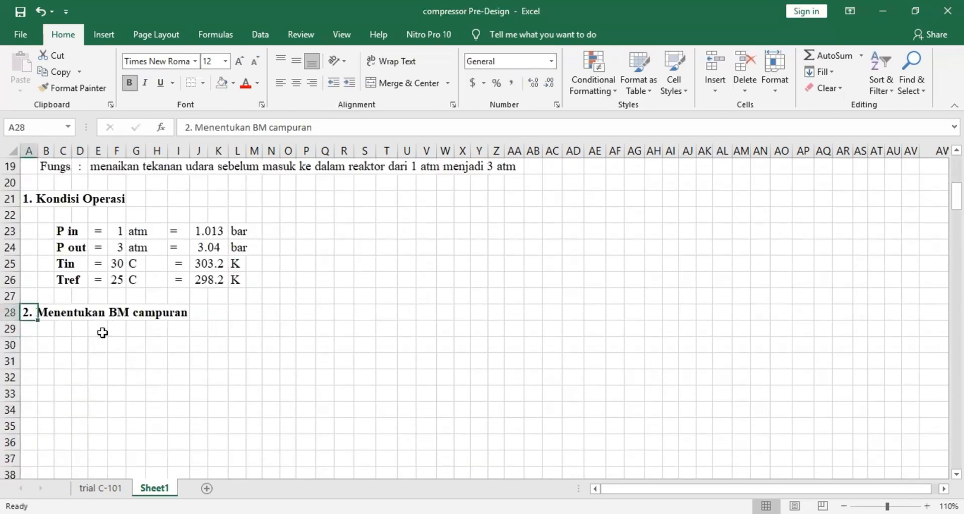
# - Enter the table headers "Komponen" in C30 and "BM" in G30 under section 2
pyautogui.click(60, 342)
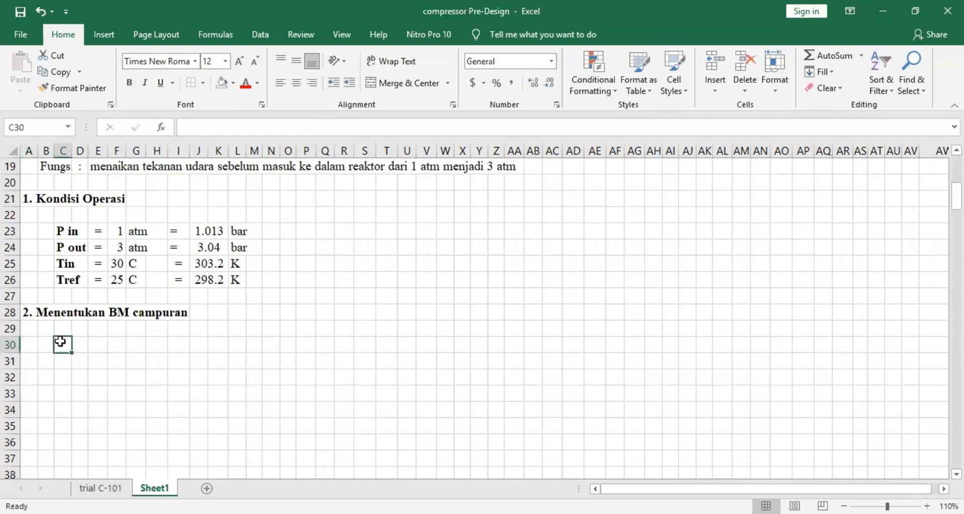
pyautogui.write('Komp')
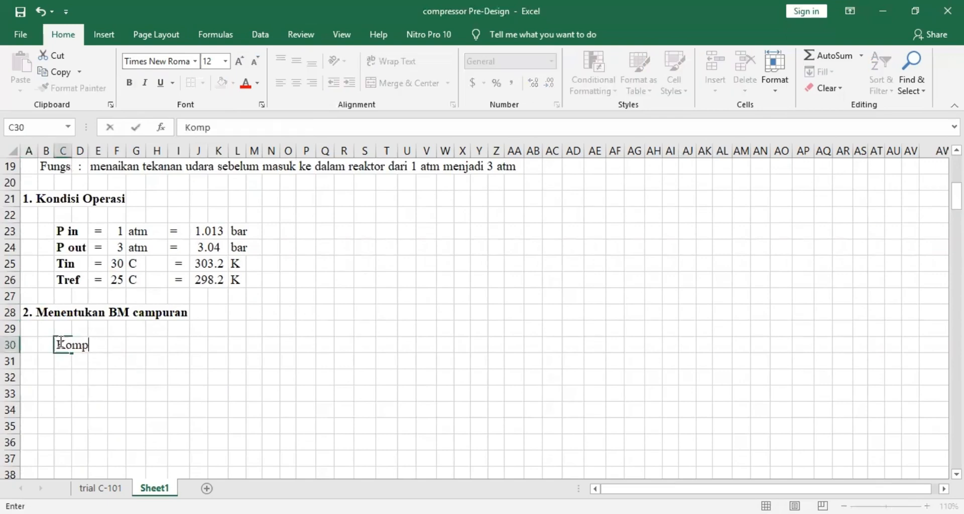
pyautogui.write('onen')
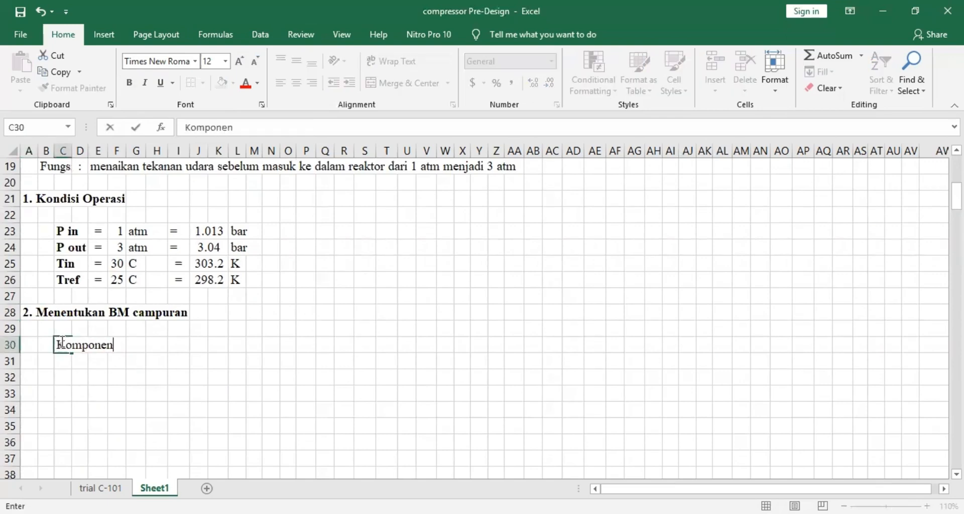
pyautogui.click(137, 343)
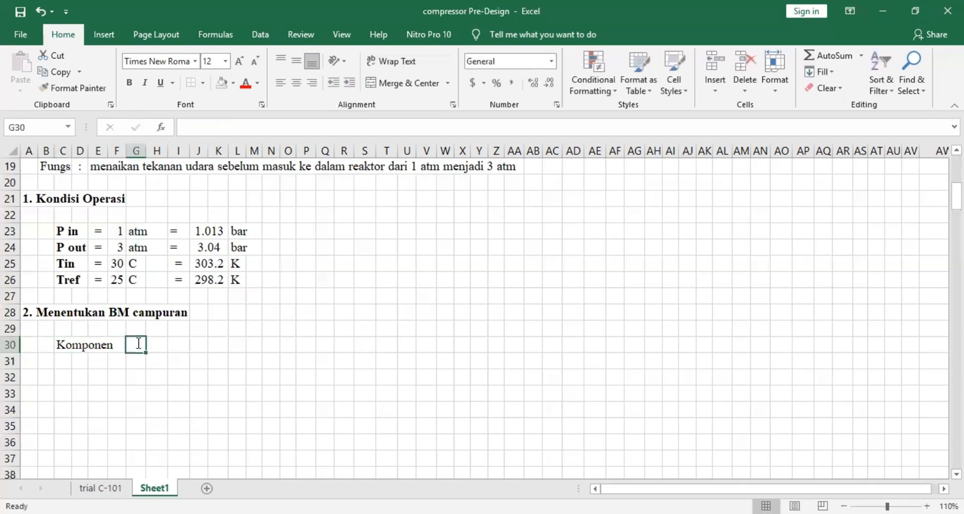
pyautogui.write('BM')
pyautogui.press('Tab')
pyautogui.press('Tab')
pyautogui.press('Tab')
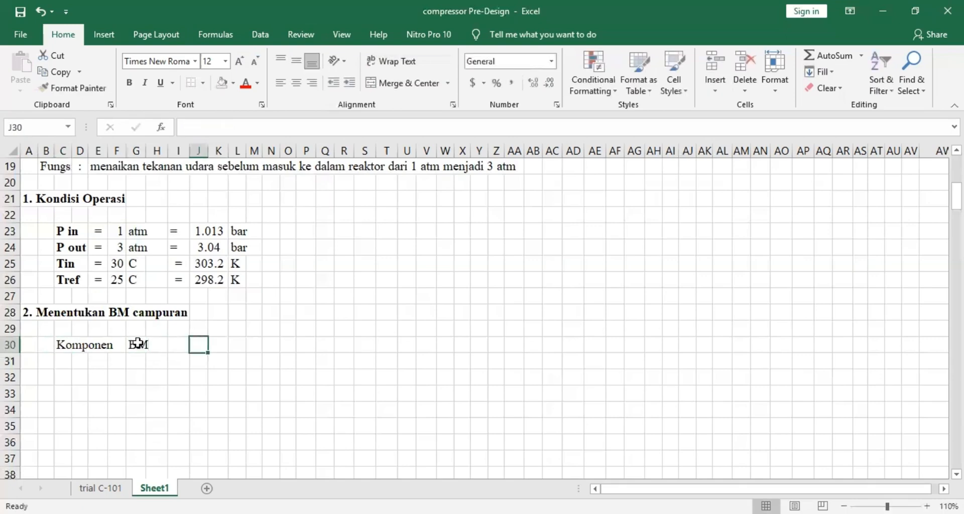
# - Add the table headers "Fraksi" in J30 and "Mol" in M30
pyautogui.write('Mo')
pyautogui.press('BackSpace')
pyautogui.press('BackSpace')
pyautogui.write('F')
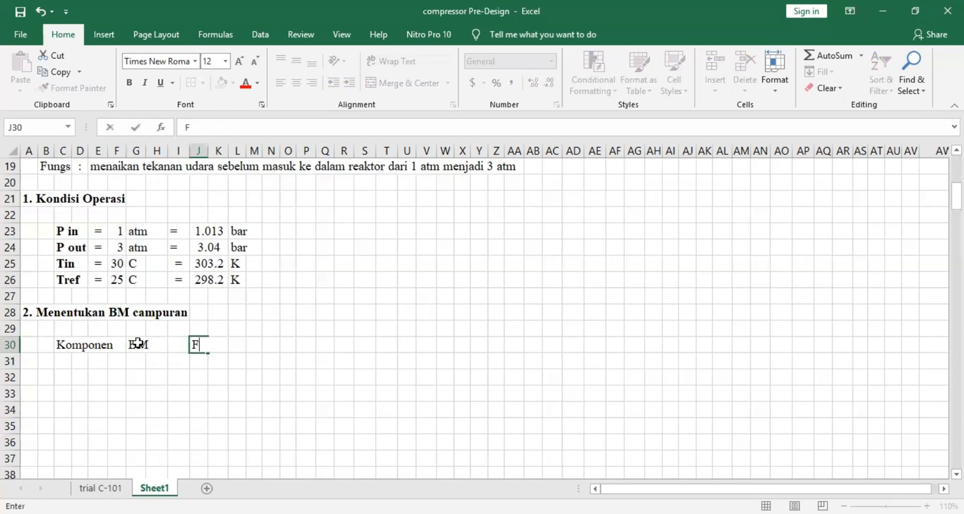
pyautogui.write('raksi')
pyautogui.press('Tab')
pyautogui.press('Tab')
pyautogui.press('Tab')
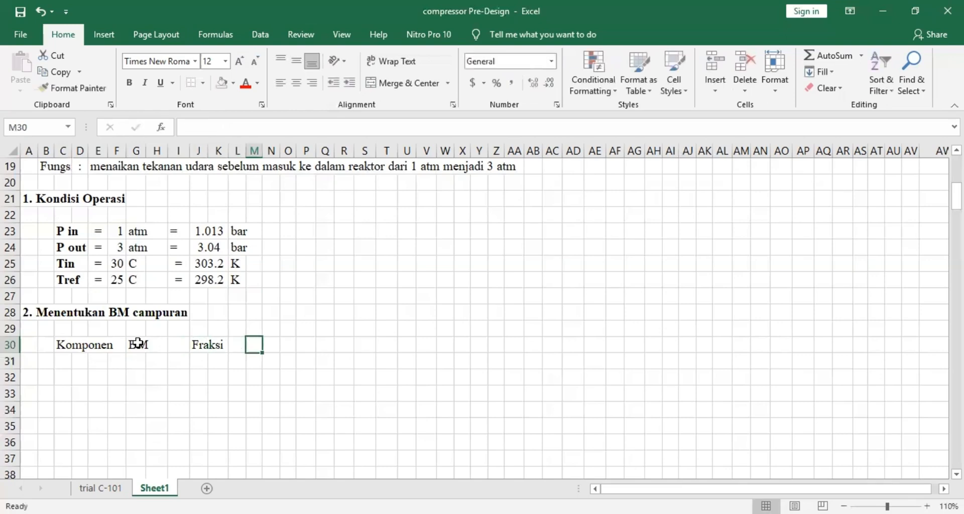
pyautogui.write('Mol')
pyautogui.press('Tab')
pyautogui.press('Tab')
pyautogui.press('Tab')
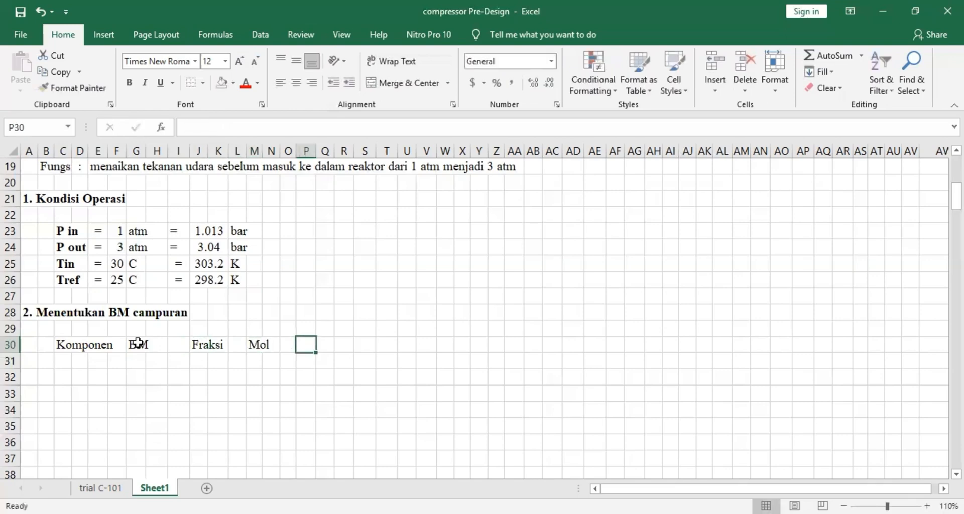
# - Add the table headers "Massa" in P30 and "BMc" in S30
pyautogui.press('Tab')
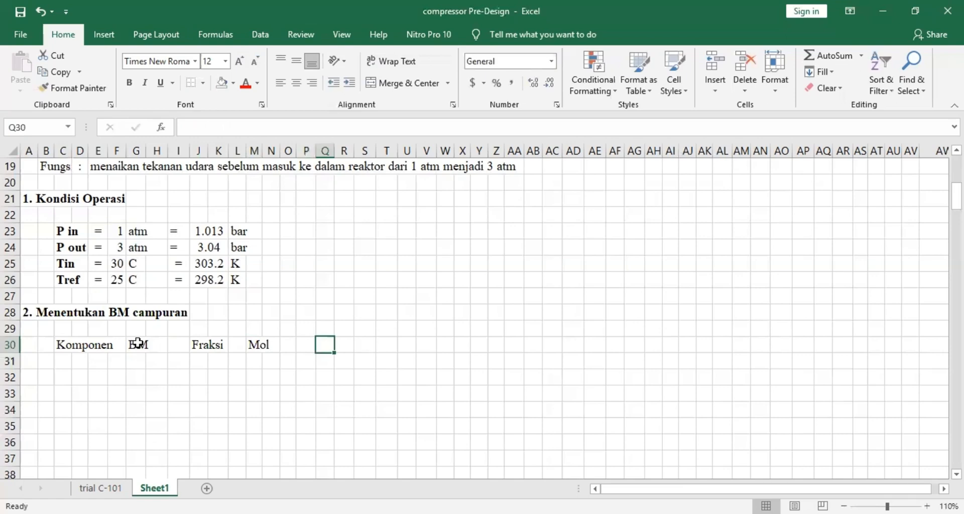
pyautogui.press('Left')
pyautogui.write('M')
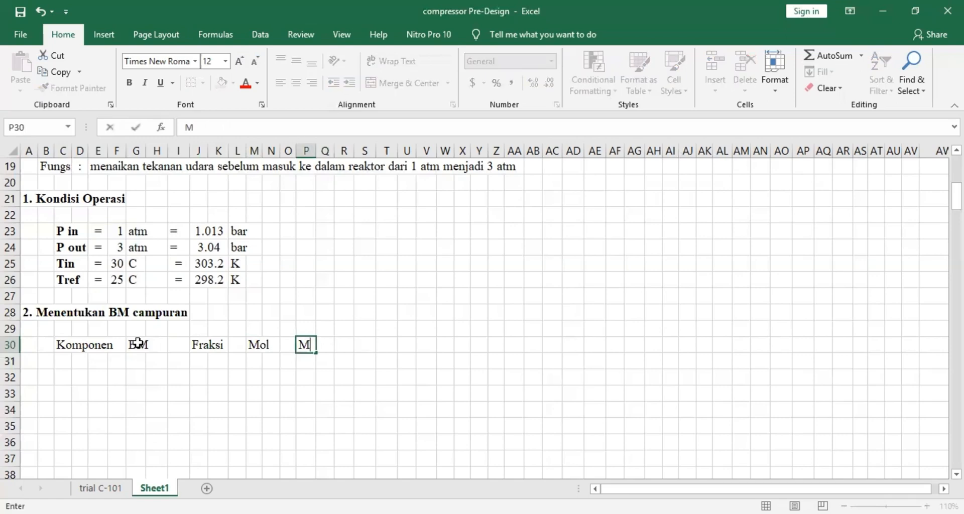
pyautogui.write('assa')
pyautogui.press('Tab')
pyautogui.press('Tab')
pyautogui.press('Tab')
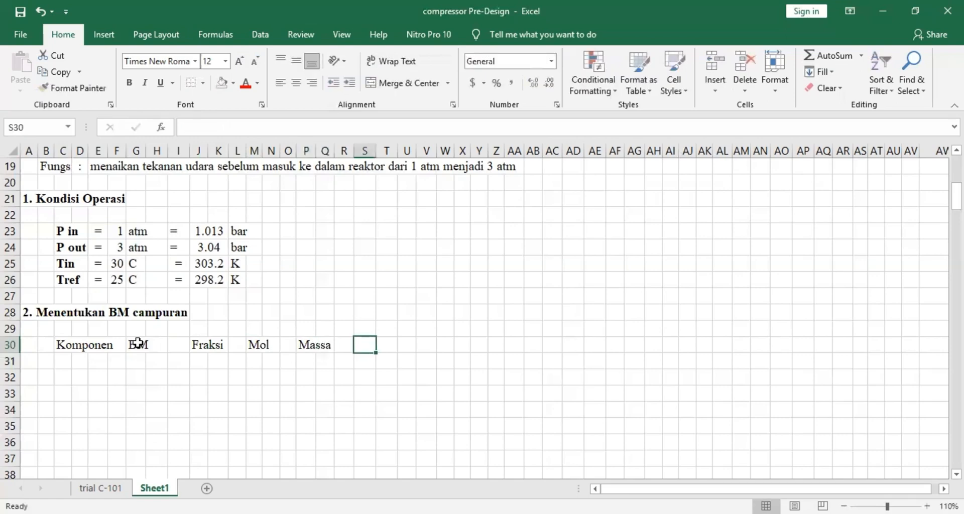
pyautogui.write('BM')
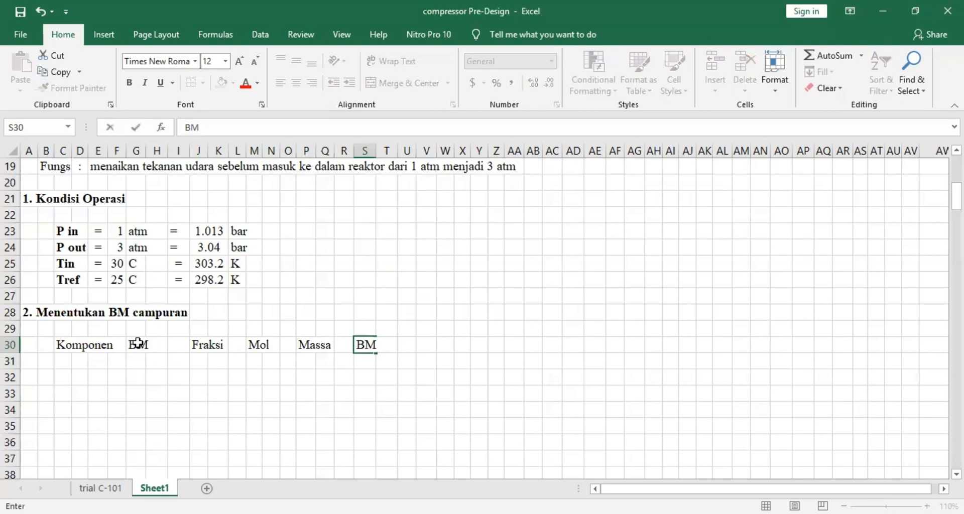
pyautogui.write(' C')
pyautogui.press('BackSpace')
pyautogui.press('BackSpace')
pyautogui.write('c')
# - Merge and center each header in row 30 across its own columns, from Komponen in C:F through BMc in S:U
pyautogui.moveTo(65, 345); pyautogui.dragTo(134, 345)
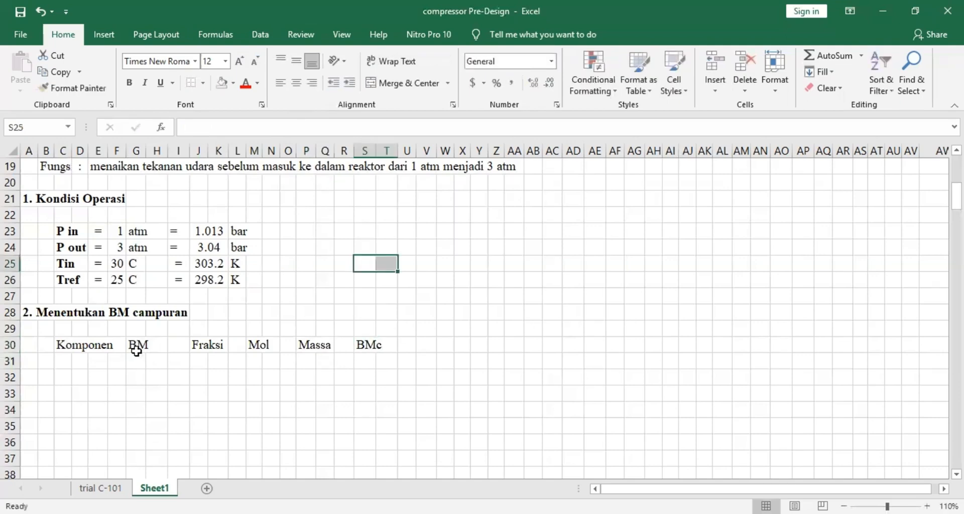
pyautogui.click(401, 83)
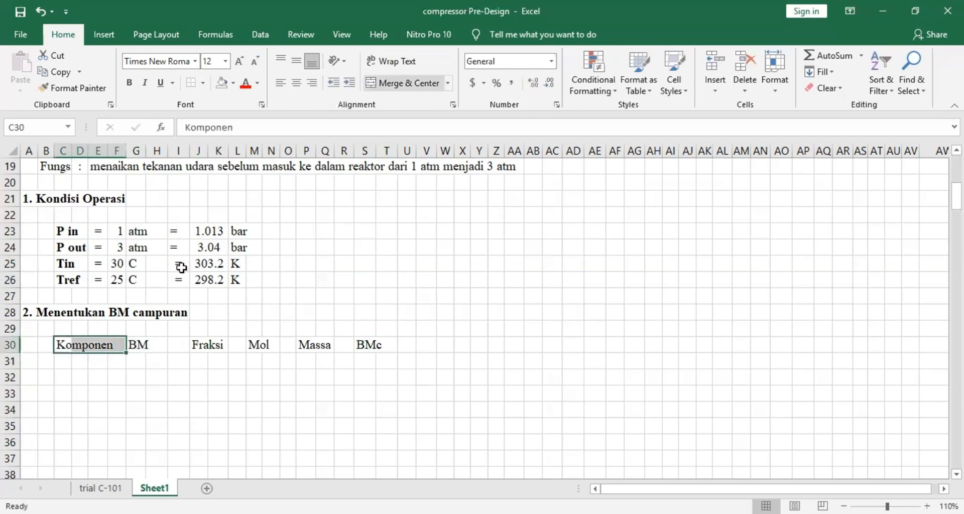
pyautogui.moveTo(142, 344); pyautogui.dragTo(405, 340)
pyautogui.click(401, 83)
pyautogui.press('F4')
pyautogui.click(395, 83)
pyautogui.press('F4')
pyautogui.click(397, 84)
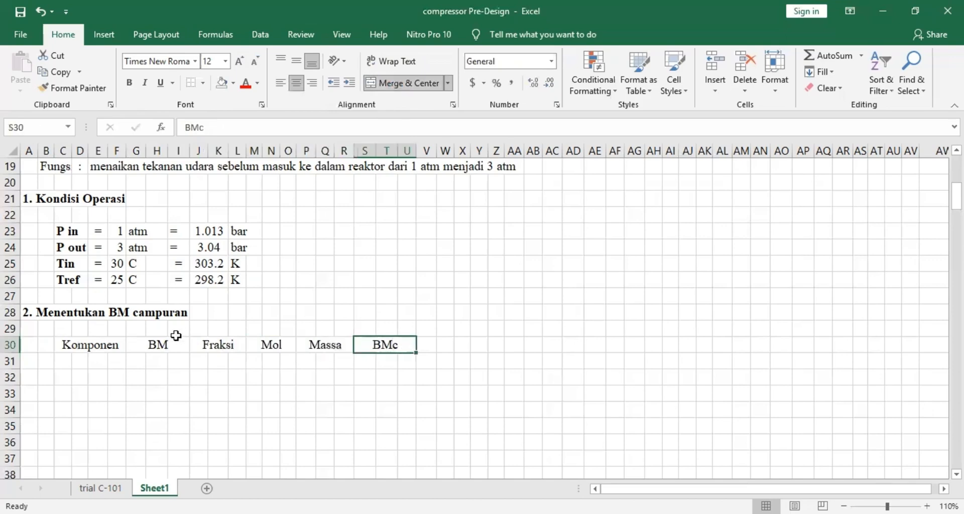
# - Merge and center the blank cells beneath each header in rows 31 to 33, matching the header widths
pyautogui.scroll(-1, 116, 312)
pyautogui.moveTo(63, 312); pyautogui.dragTo(404, 350)
pyautogui.press('F4')
pyautogui.press('F4')
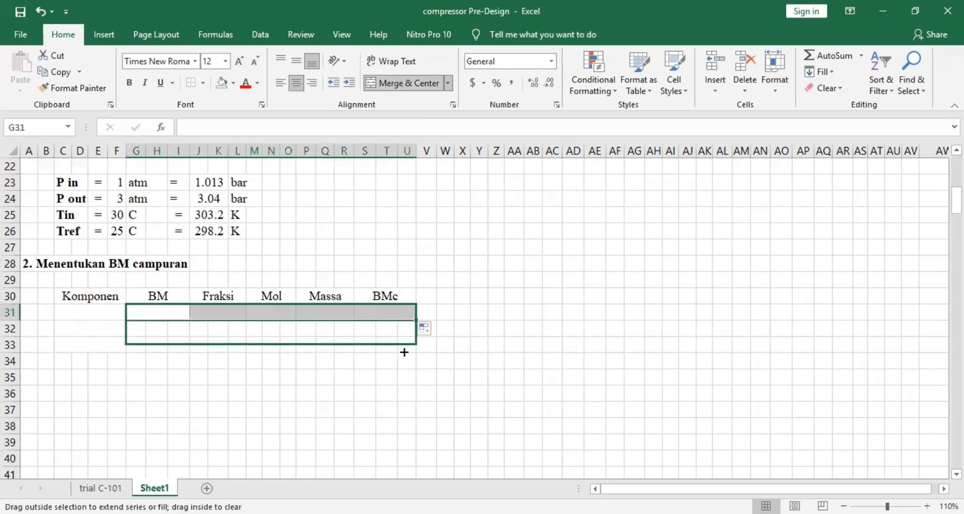
# - Fill the Komponen column with "O2", "N2" and "Total" in rows 31 to 33
pyautogui.click(93, 308)
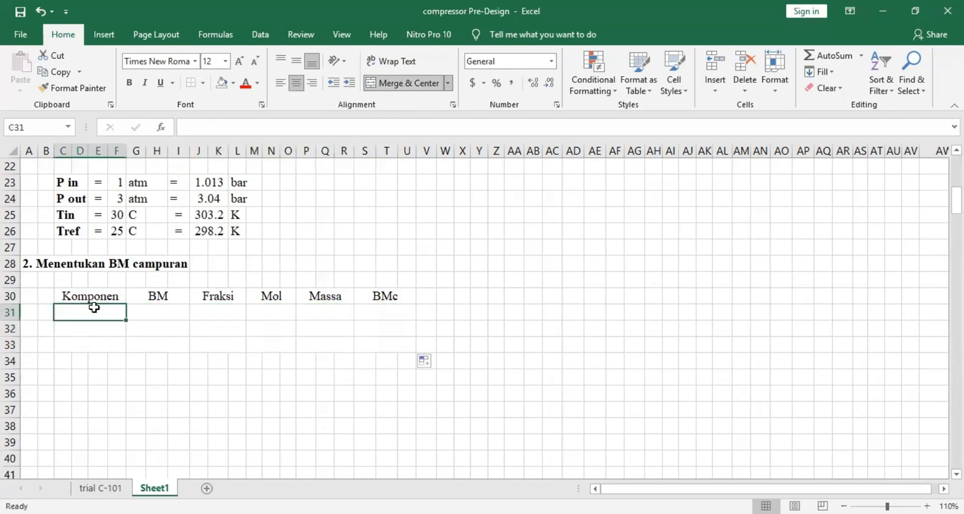
pyautogui.scroll(1, 211, 222)
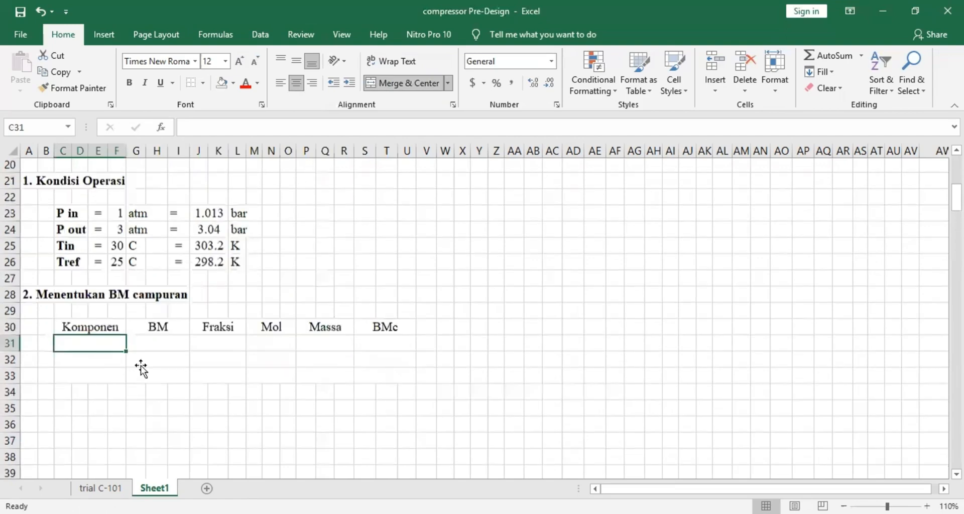
pyautogui.scroll(6, 142, 368)
pyautogui.scroll(-4, 143, 352)
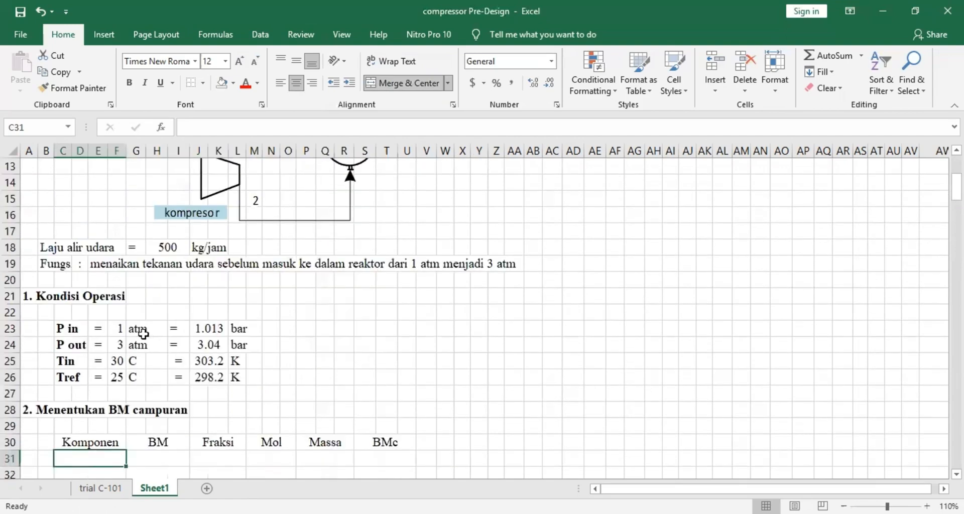
pyautogui.scroll(-2, 143, 334)
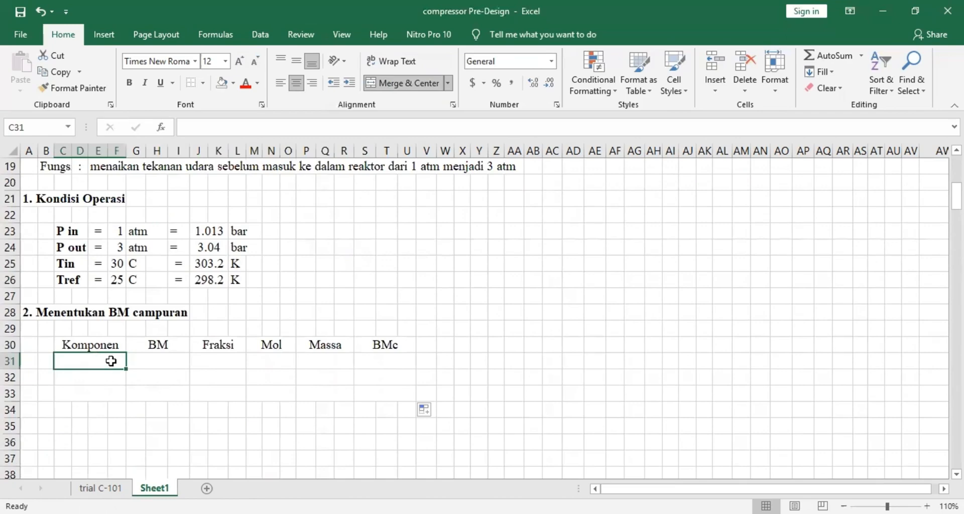
pyautogui.write('O2')
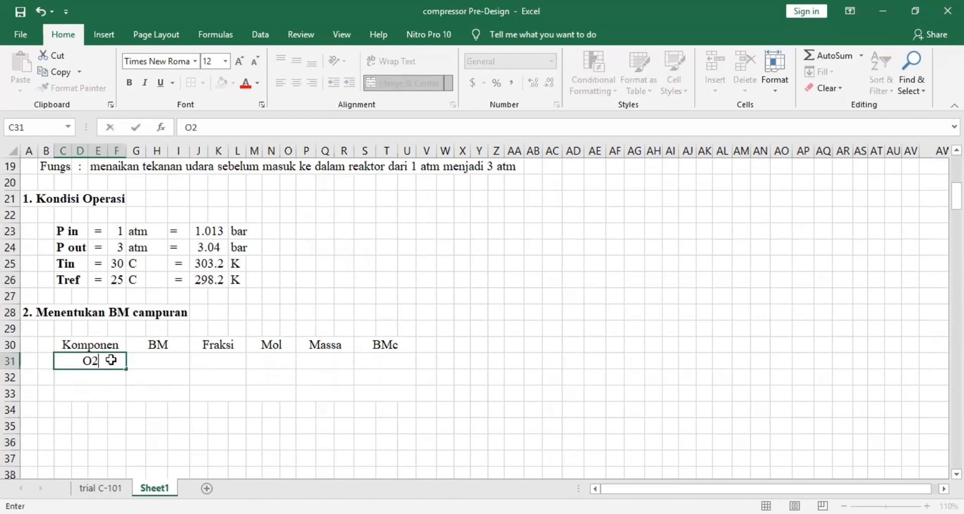
pyautogui.press('Return')
pyautogui.write('N2')
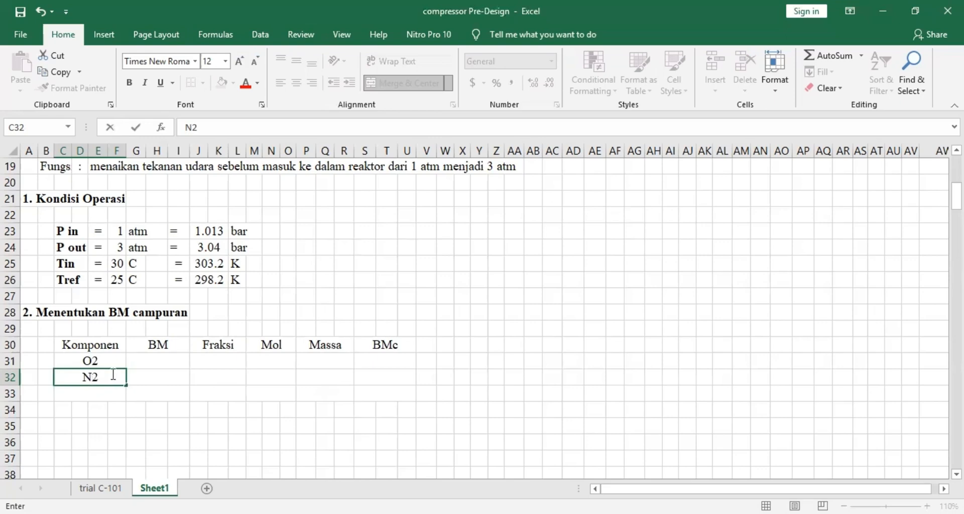
pyautogui.click(91, 393)
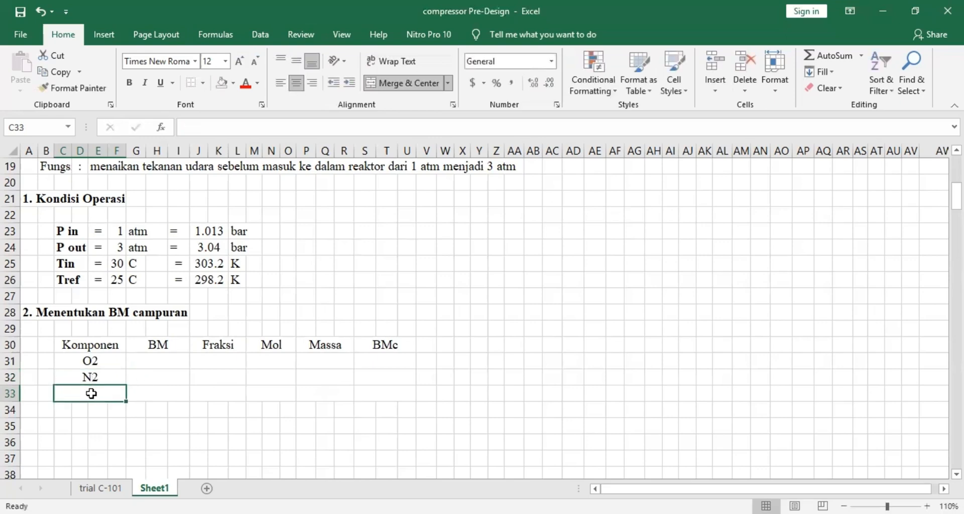
pyautogui.write('Total')
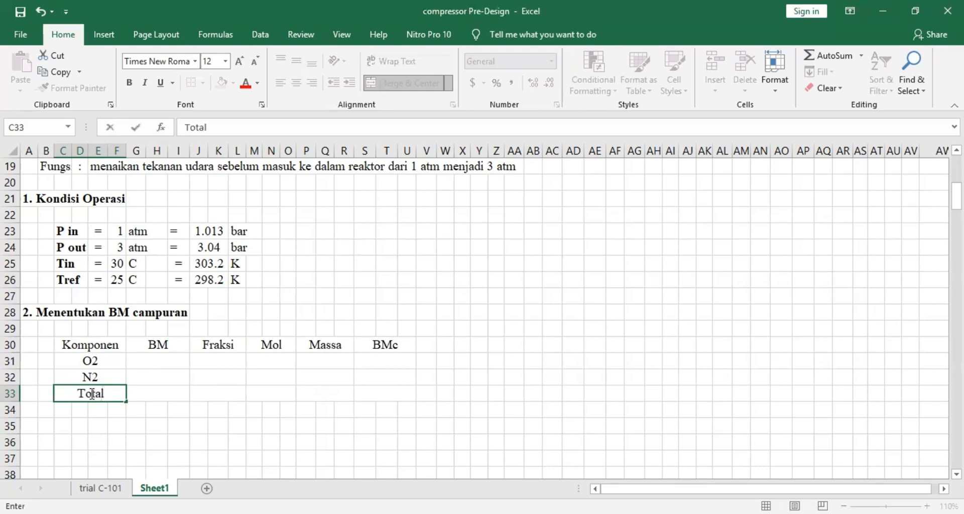
pyautogui.click(211, 440)
# - Enter the BM values 32 for O2 and 28 for N2
pyautogui.click(173, 362)
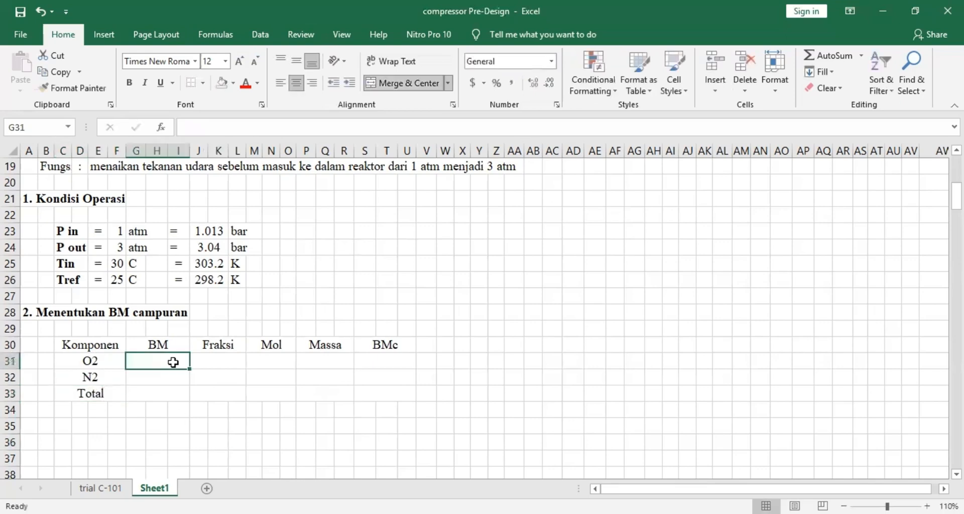
pyautogui.write('32')
pyautogui.click(171, 377)
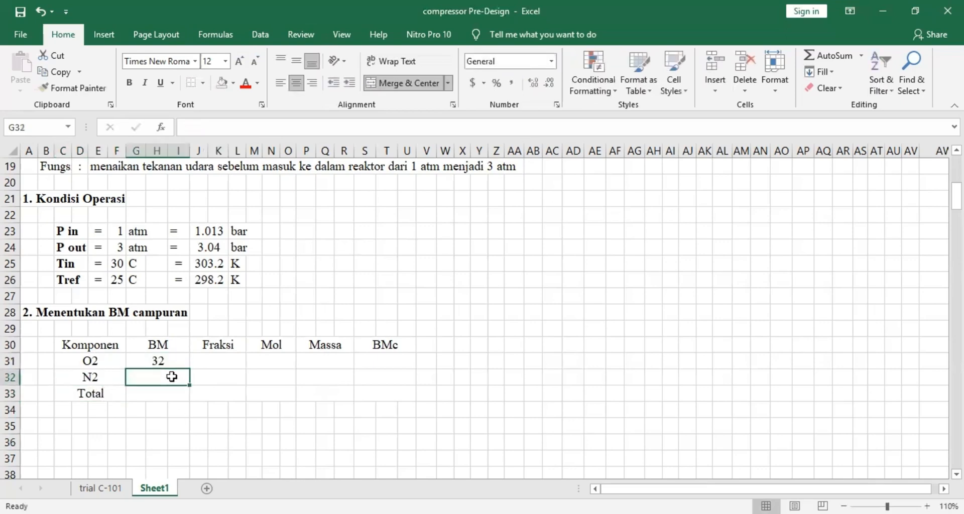
pyautogui.write('28')
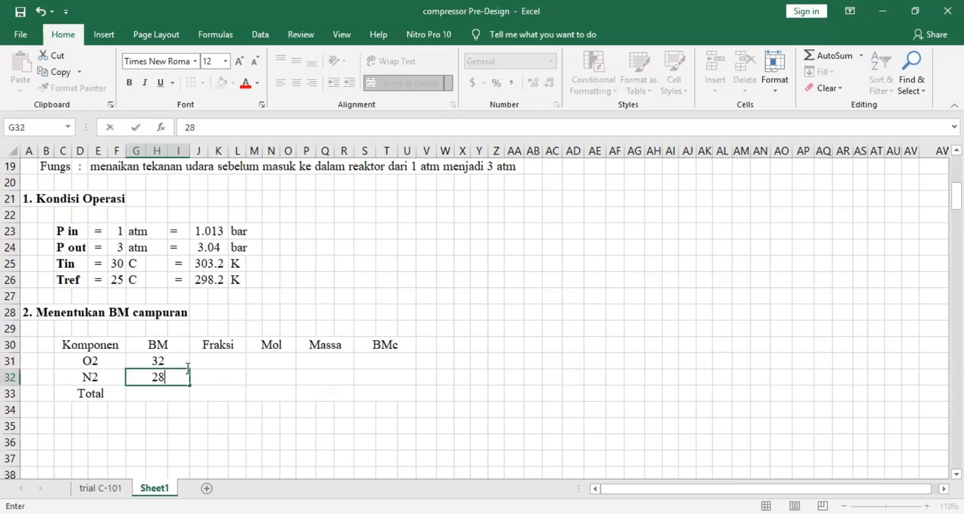
# - Enter the Fraksi values 0.21 for O2 and 0.79 for N2
pyautogui.click(204, 362)
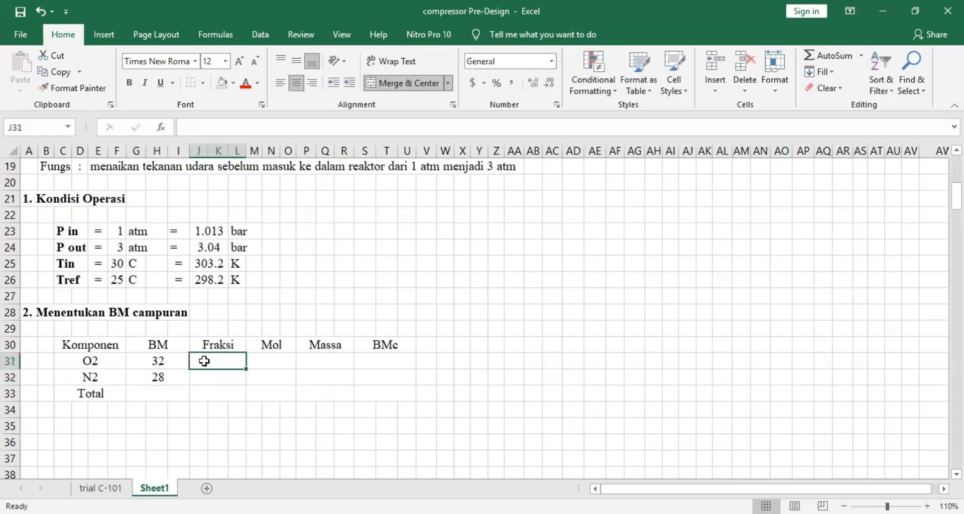
pyautogui.write('0')
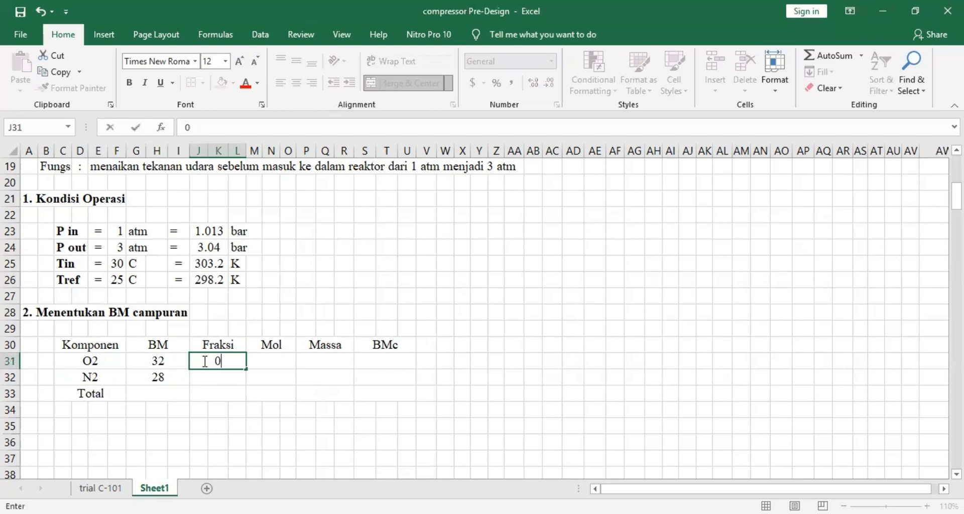
pyautogui.write('.21')
pyautogui.press('Return')
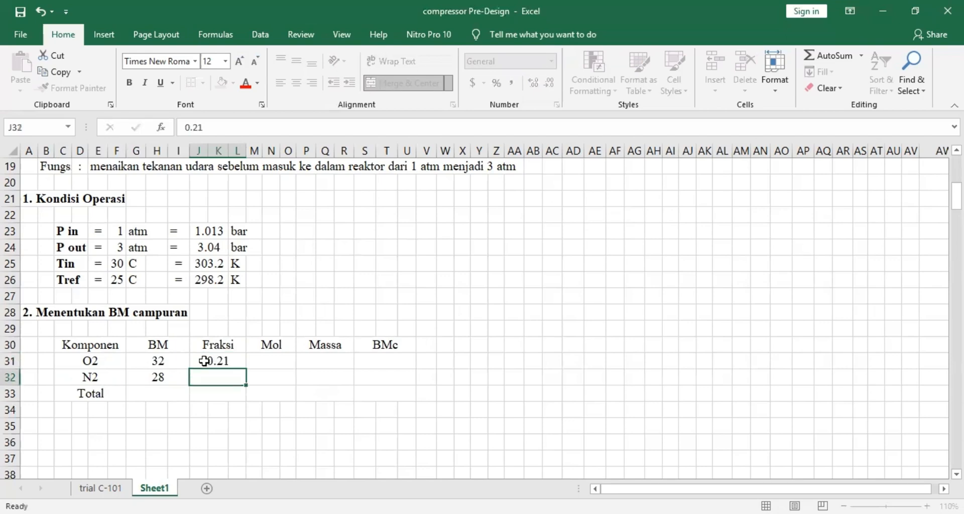
pyautogui.write('0.79')
# - Calculate the O2 mol in M31 from air flow, BM and fraction with the formula =H18/G31*J31
pyautogui.click(278, 358)
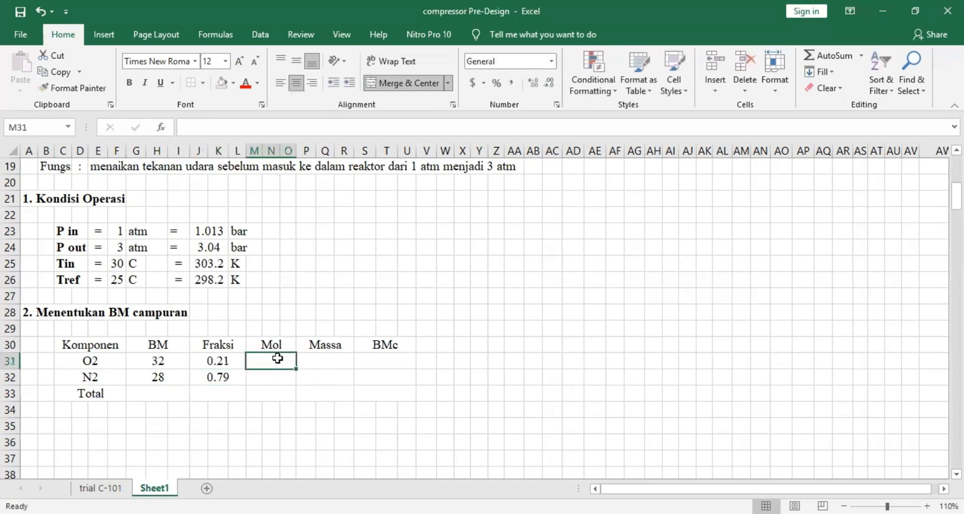
pyautogui.write('=')
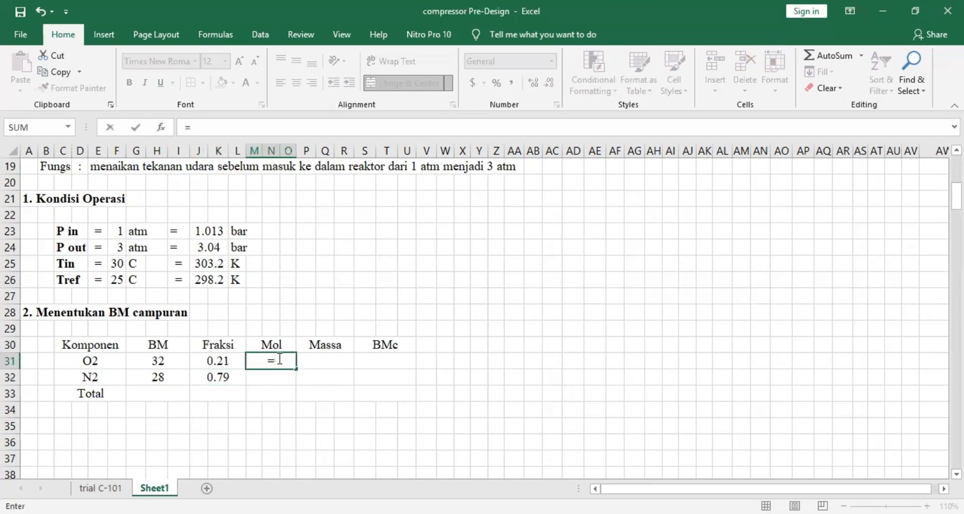
pyautogui.scroll(4, 182, 324)
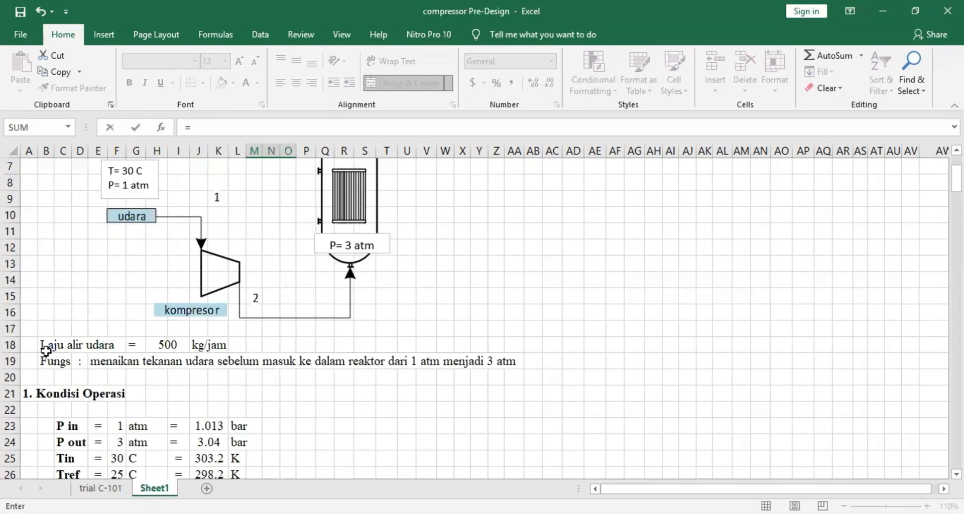
pyautogui.click(171, 343)
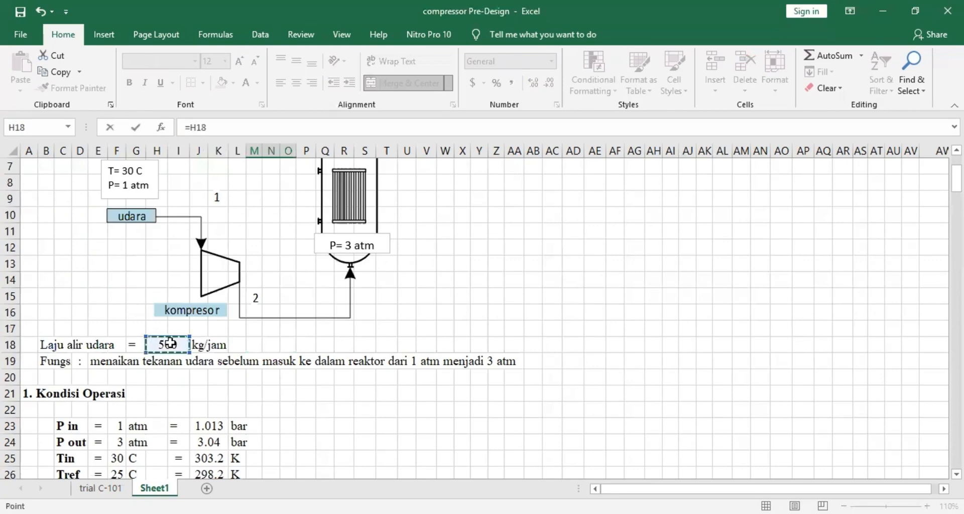
pyautogui.scroll(-4, 171, 343)
pyautogui.write('/')
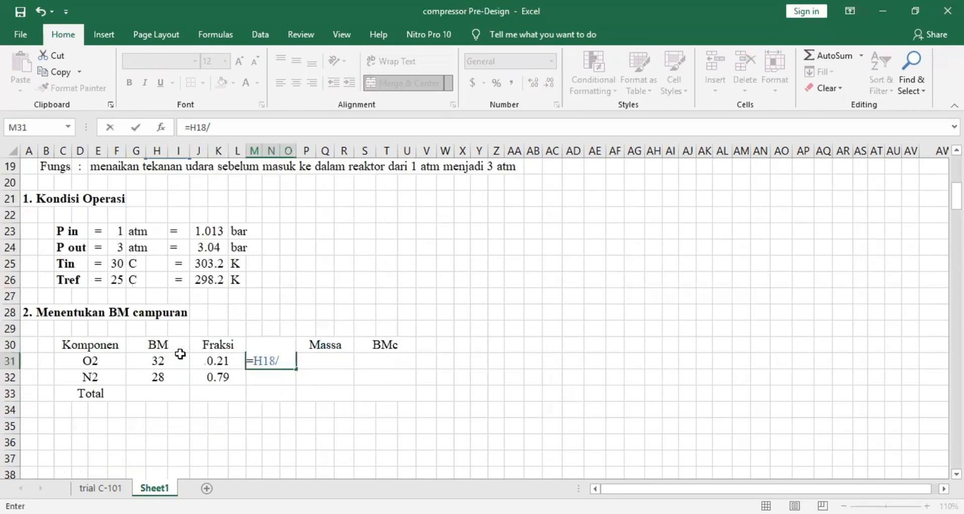
pyautogui.click(169, 360)
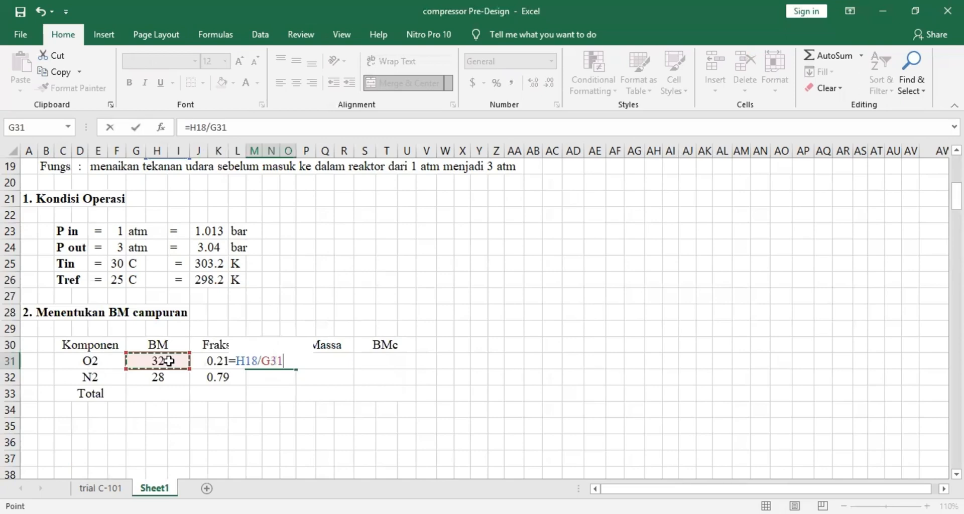
pyautogui.write('*')
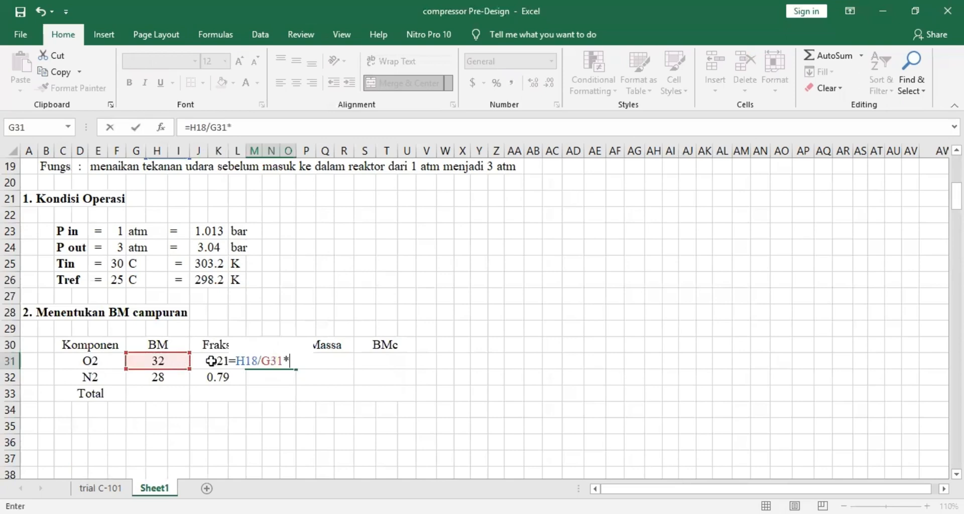
pyautogui.click(211, 361)
pyautogui.press('Return')
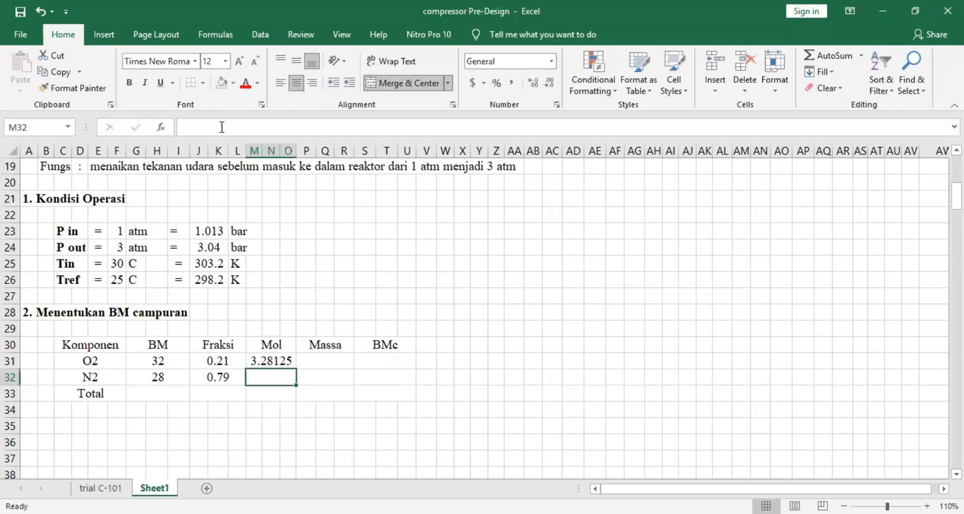
# - Lock the flow-rate row in the O2 Mol formula as H$18 and fill the formula down to N2
pyautogui.press('Up')
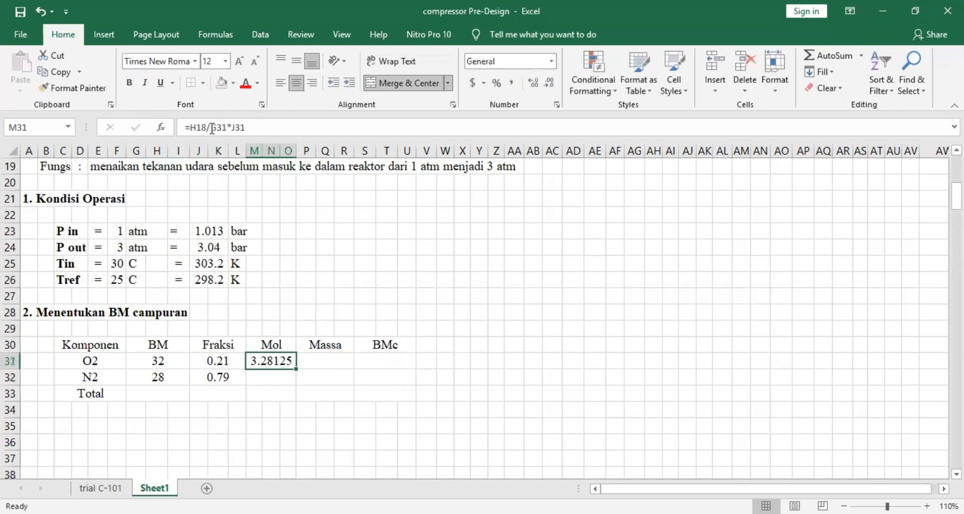
pyautogui.click(196, 127)
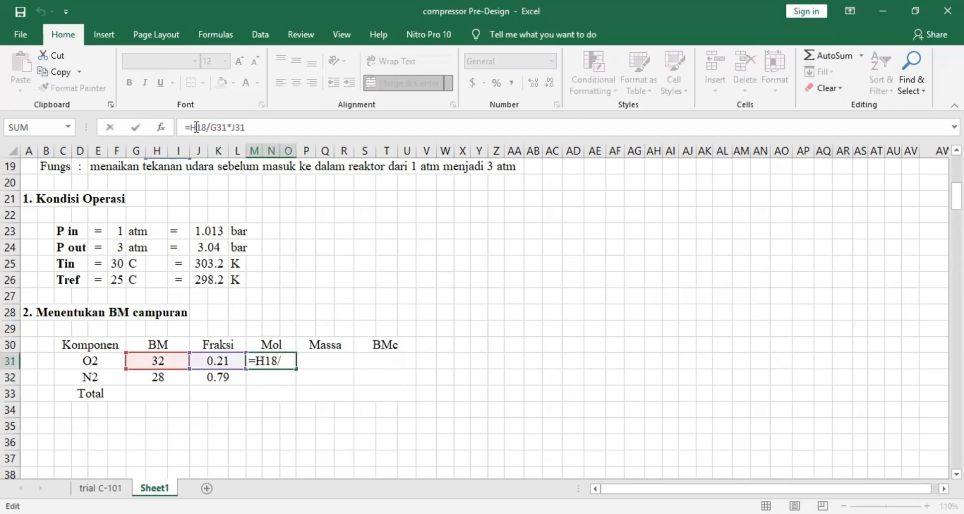
pyautogui.write('$')
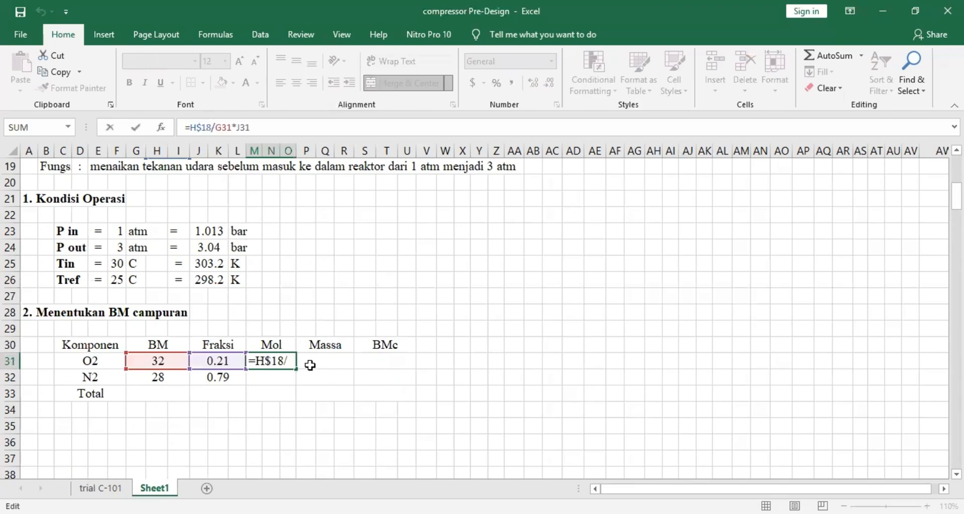
pyautogui.press('Return')
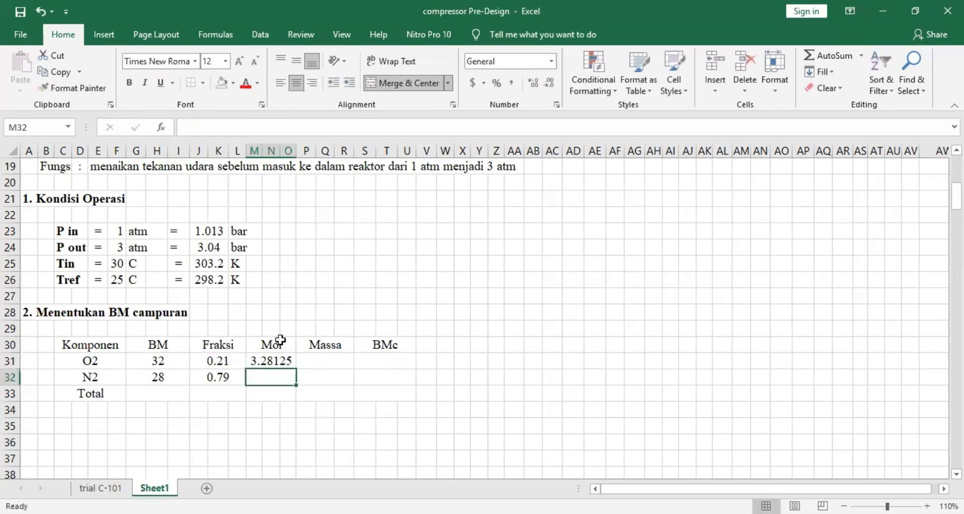
pyautogui.click(294, 366)
pyautogui.moveTo(295, 368); pyautogui.dragTo(327, 383)
# - Calculate the O2 mass in P31 with =G31*M31 and fill the formula down to N2
pyautogui.click(317, 364)
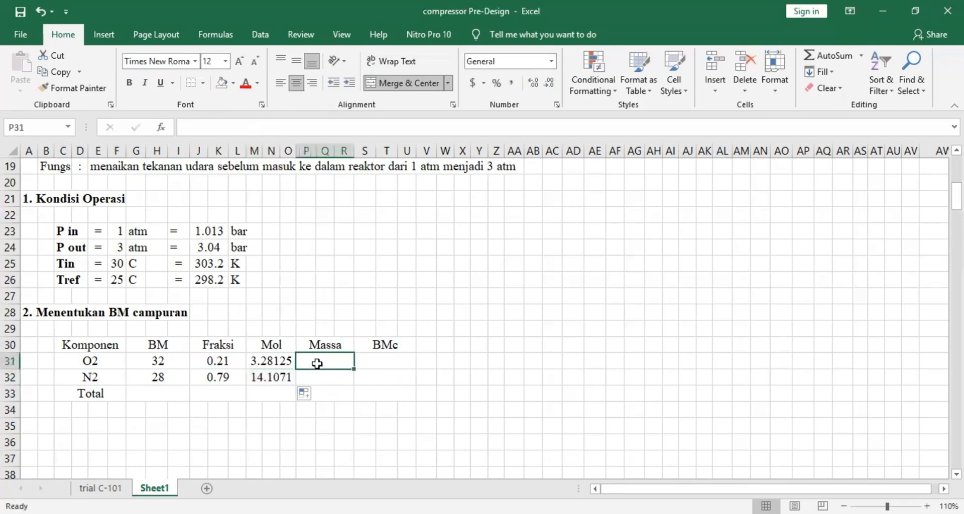
pyautogui.write('=')
pyautogui.click(175, 361)
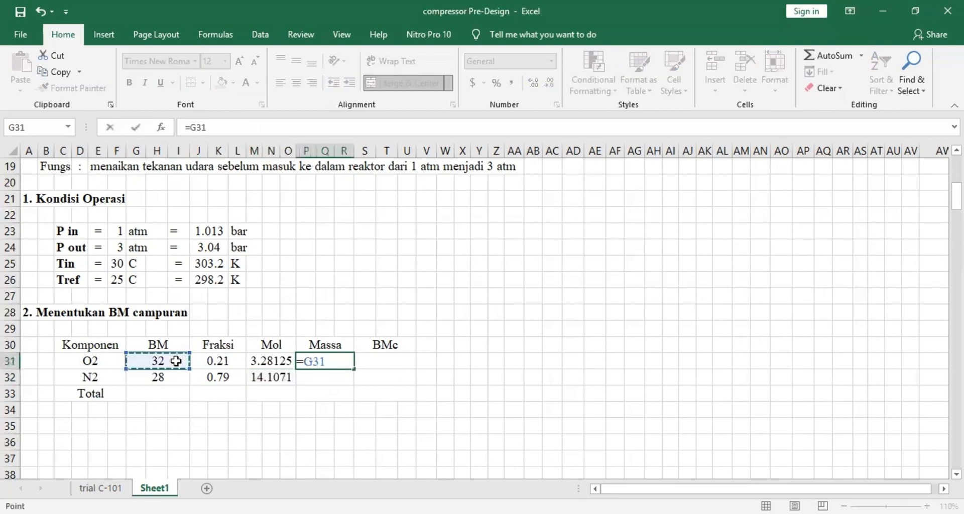
pyautogui.write('*')
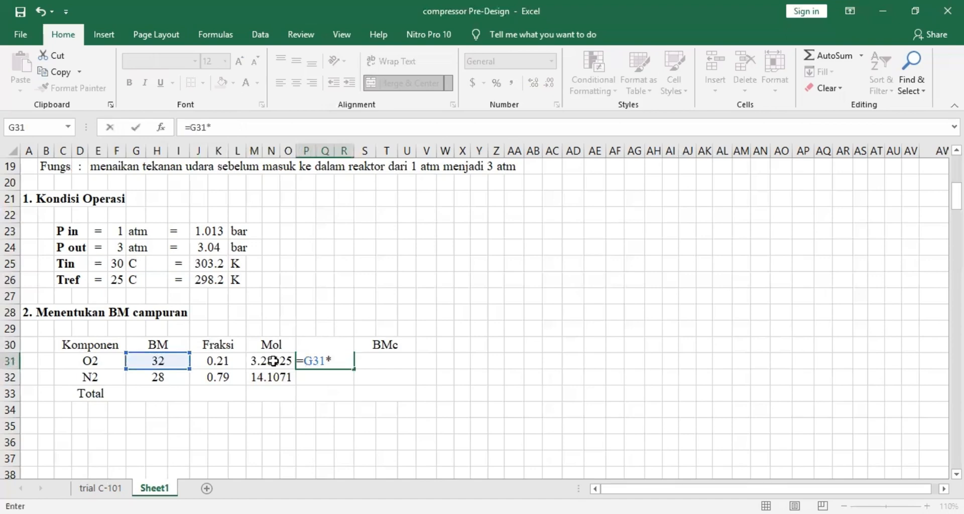
pyautogui.click(273, 361)
pyautogui.press('Return')
pyautogui.click(324, 362)
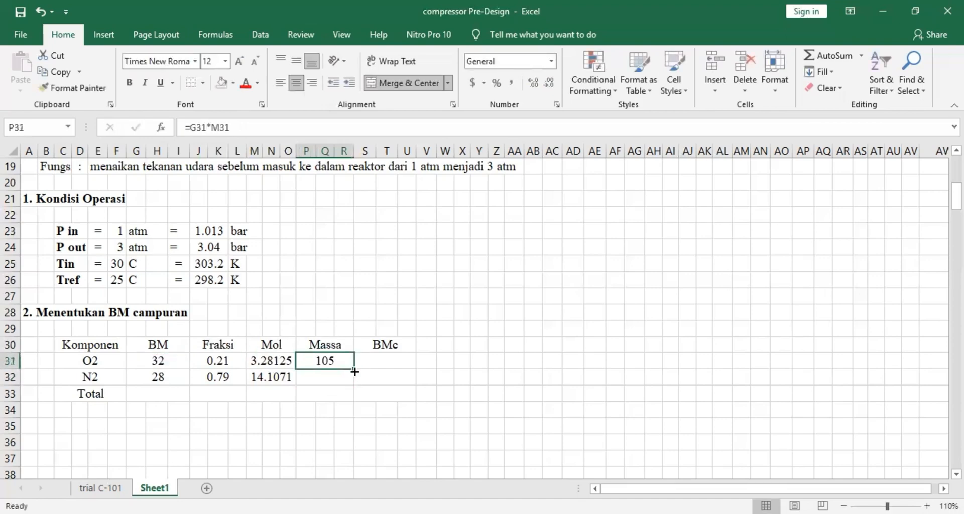
pyautogui.doubleClick(355, 379)
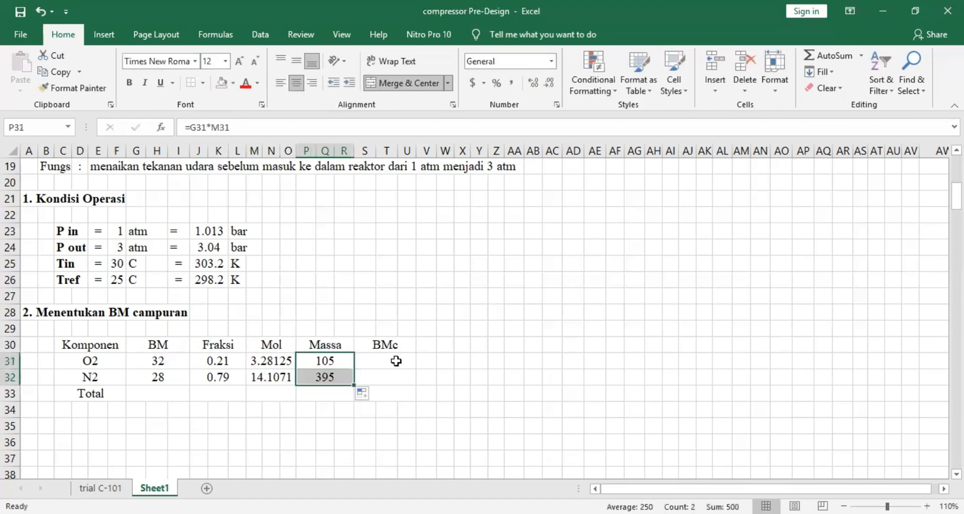
# - Calculate the O2 BMc in S31 as BM times fraction, =G31*J31, and fill it down to N2
pyautogui.click(396, 360)
pyautogui.write('=')
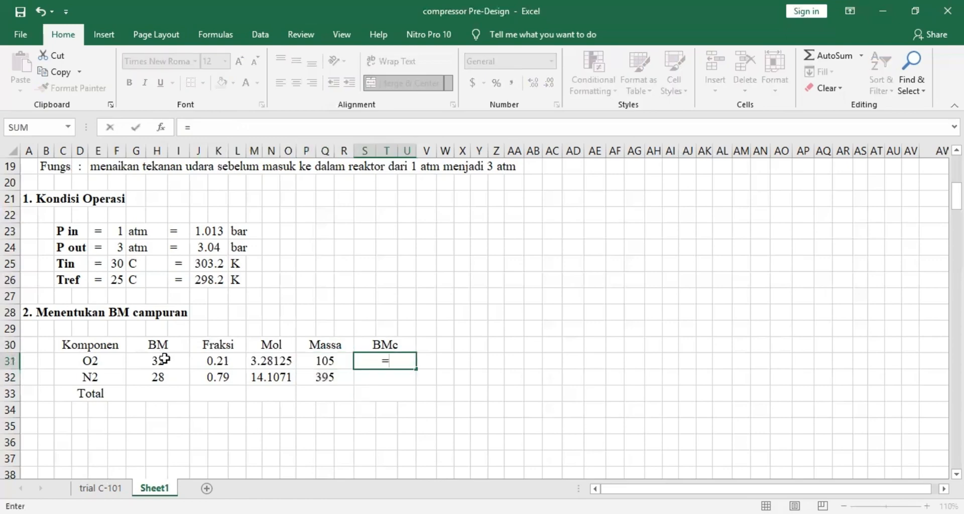
pyautogui.click(164, 358)
pyautogui.write('*')
pyautogui.click(221, 361)
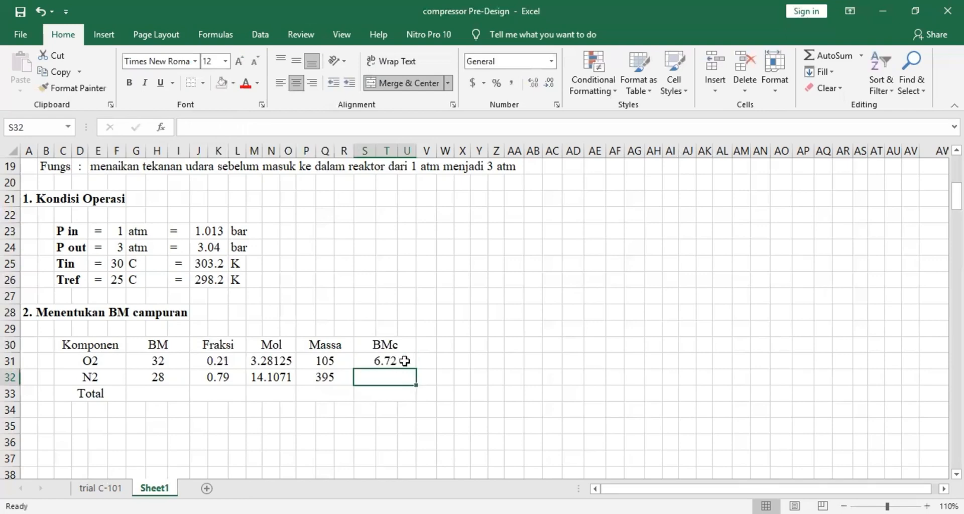
pyautogui.click(398, 360)
pyautogui.moveTo(416, 369); pyautogui.dragTo(232, 393)
# - Sum the O2 and N2 values of the Fraksi and Mol columns in the Total row
pyautogui.click(231, 392)
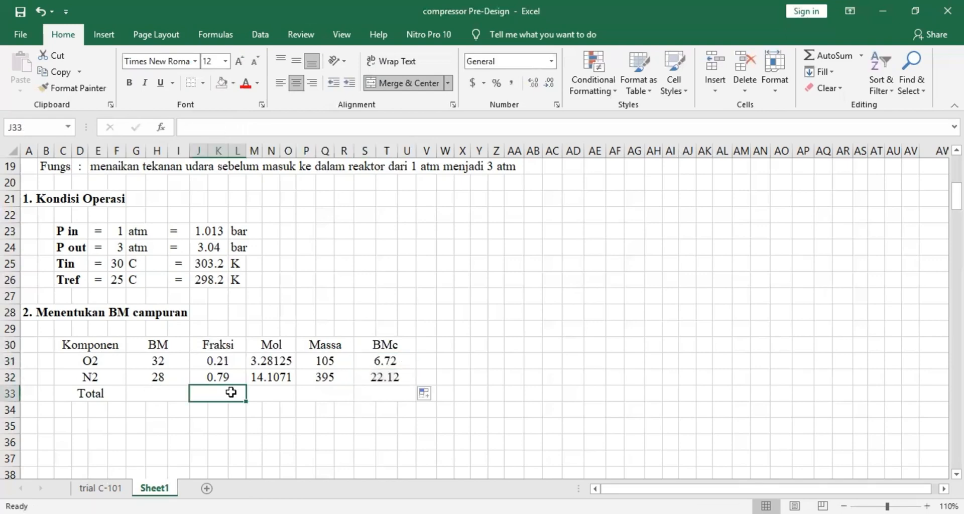
pyautogui.write('=s')
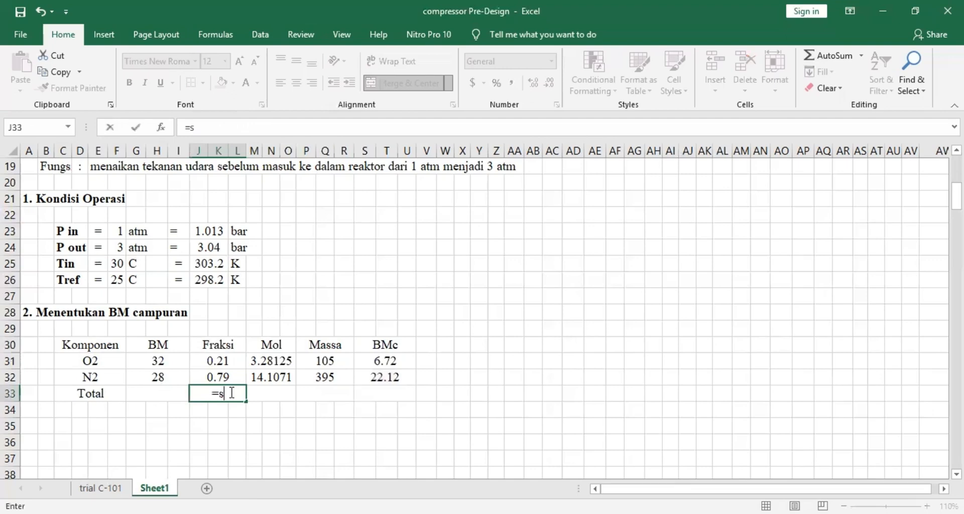
pyautogui.write('um(')
pyautogui.click(223, 364)
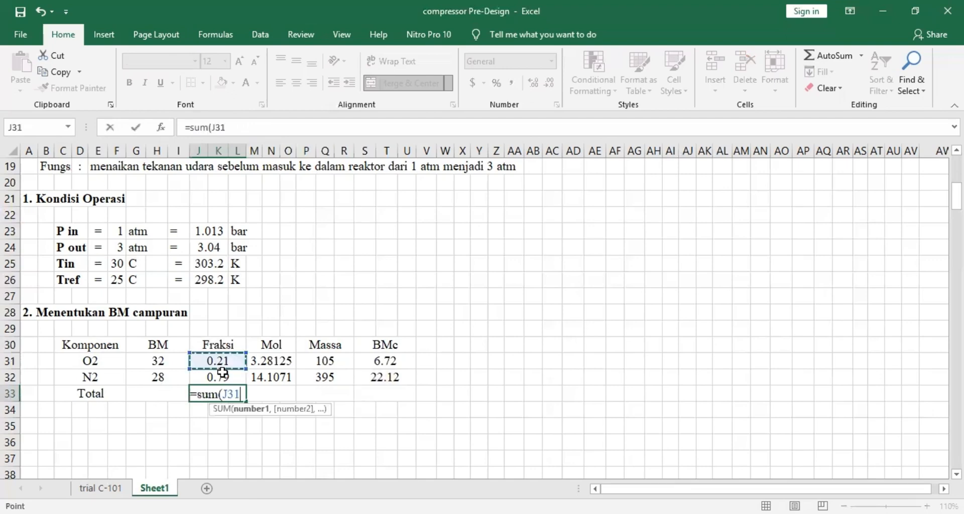
pyautogui.keyDown('shift'); pyautogui.click(224, 373); pyautogui.keyUp('shift')
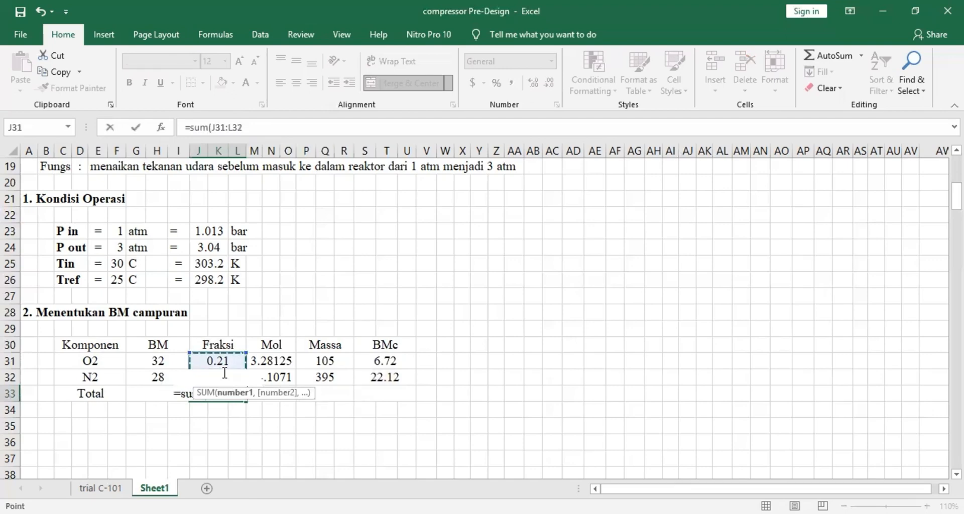
pyautogui.press('Return')
pyautogui.click(259, 389)
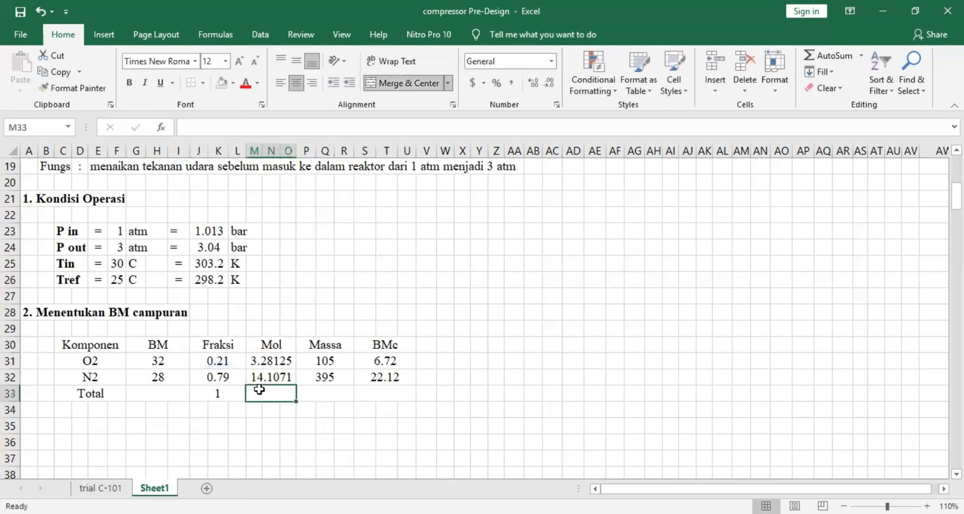
pyautogui.write('=')
pyautogui.press('Return')
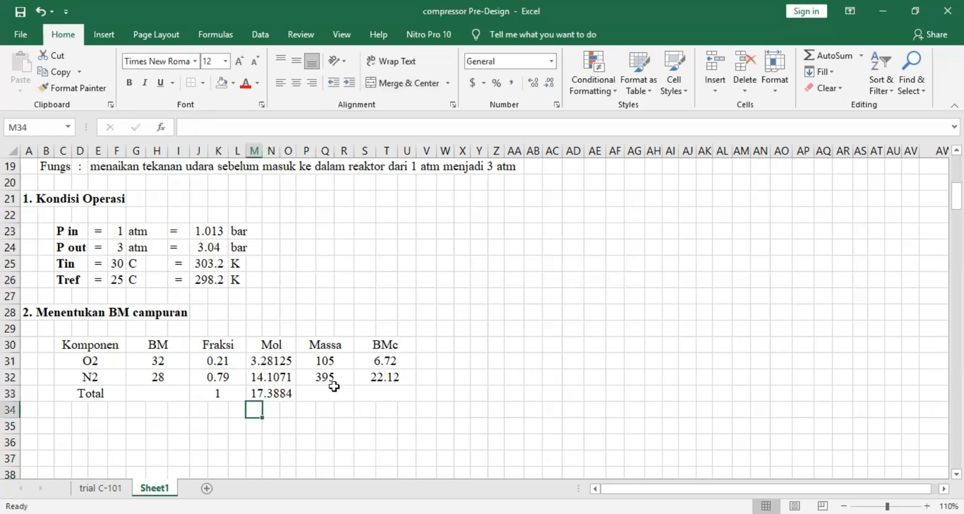
# - Sum the Massa values in P33 with =SUM(P31:R32) and fill the formula across to the BMc total
pyautogui.click(336, 389)
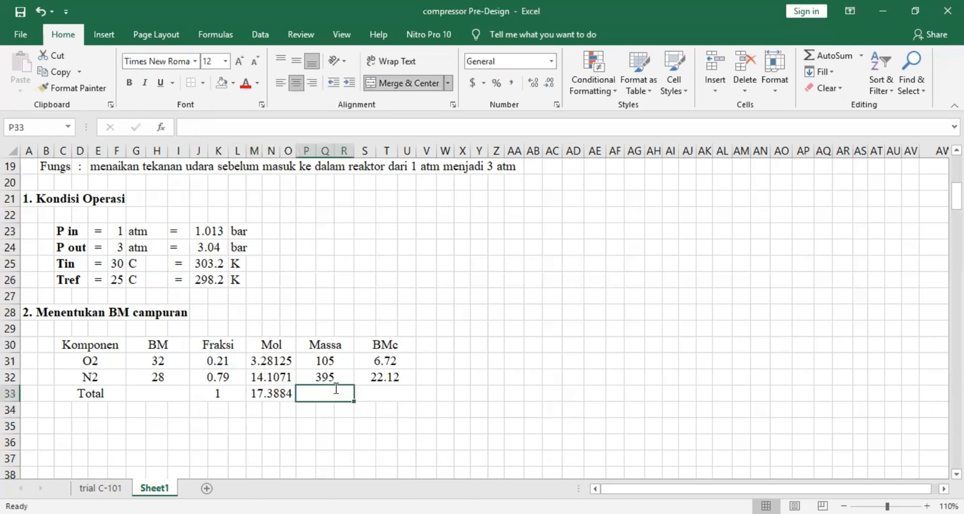
pyautogui.write('=sum(')
pyautogui.moveTo(325, 361); pyautogui.dragTo(327, 376)
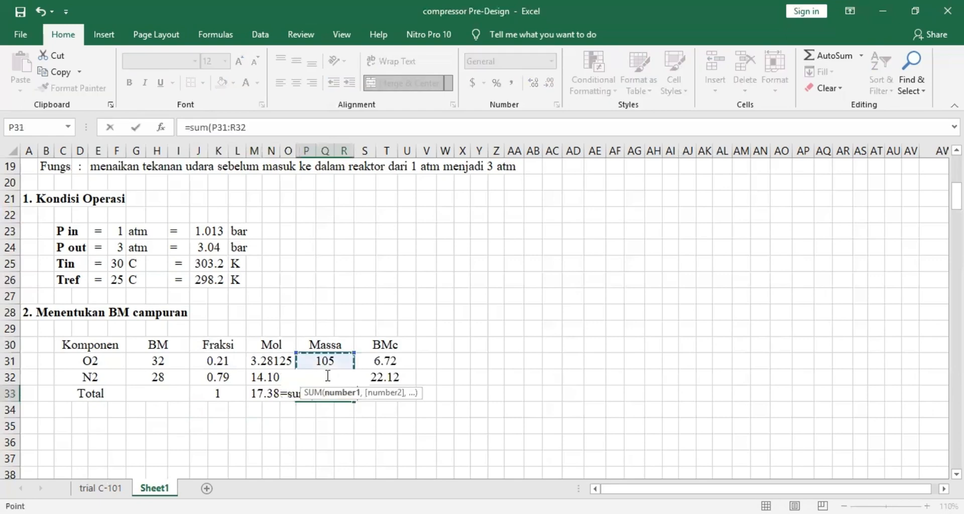
pyautogui.press('Return')
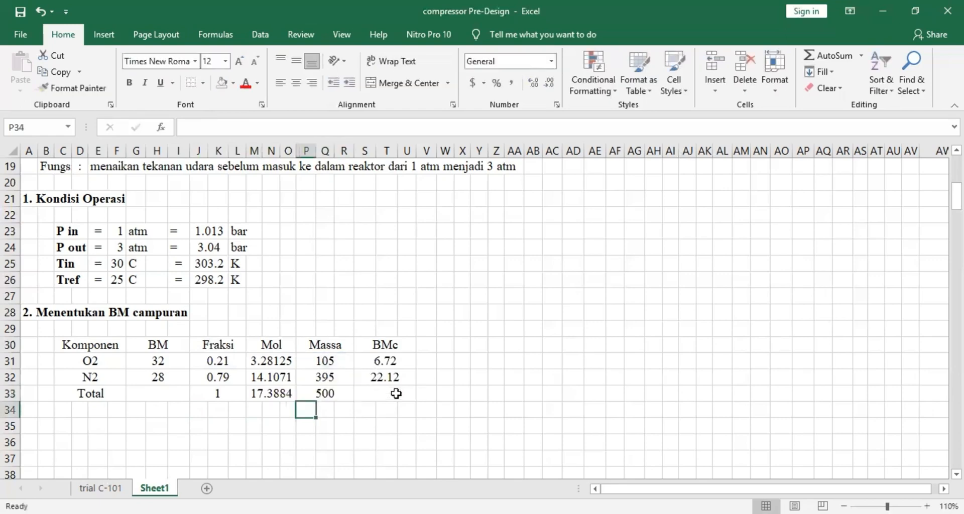
pyautogui.click(351, 397)
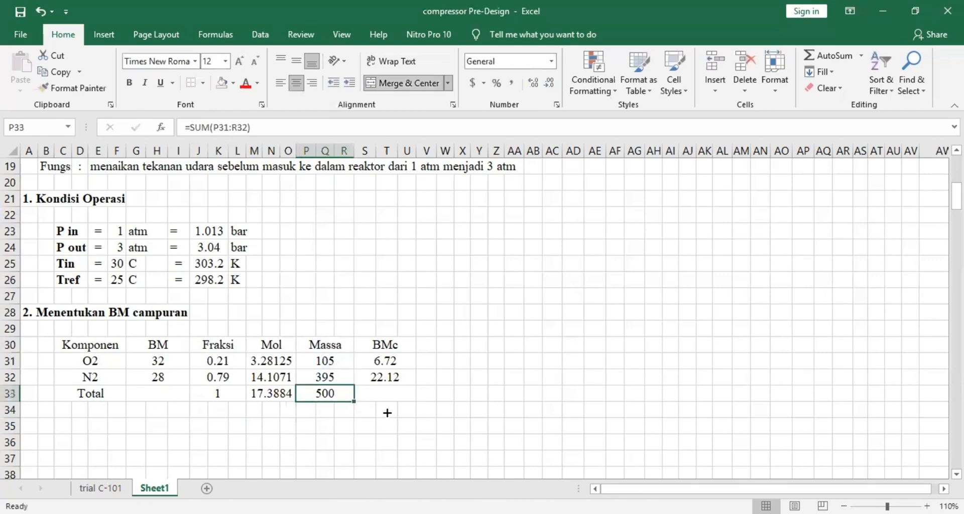
pyautogui.moveTo(353, 401); pyautogui.dragTo(386, 397)
pyautogui.click(365, 426)
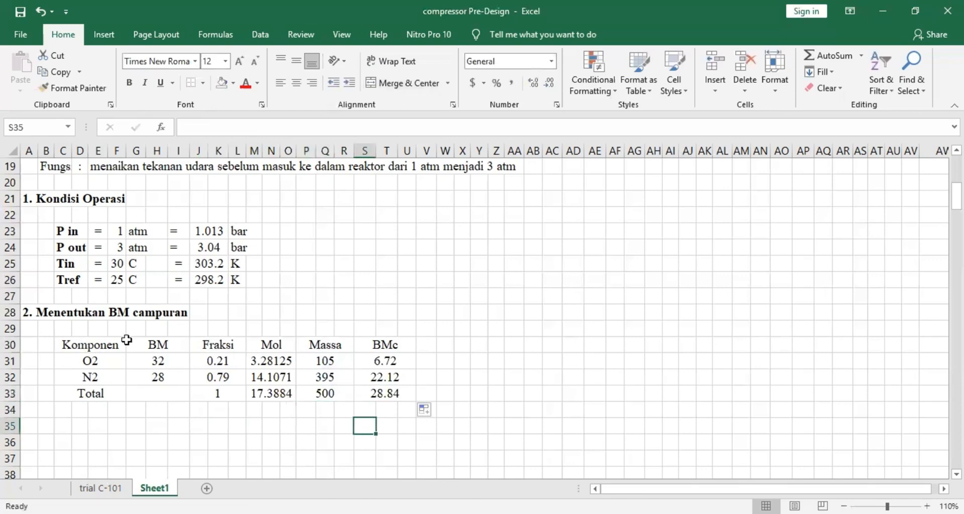
# - Bold the Total and header rows, and apply all borders to the component table in rows 30 to 33
pyautogui.scroll(-1, 126, 340)
pyautogui.moveTo(121, 343); pyautogui.dragTo(376, 345)
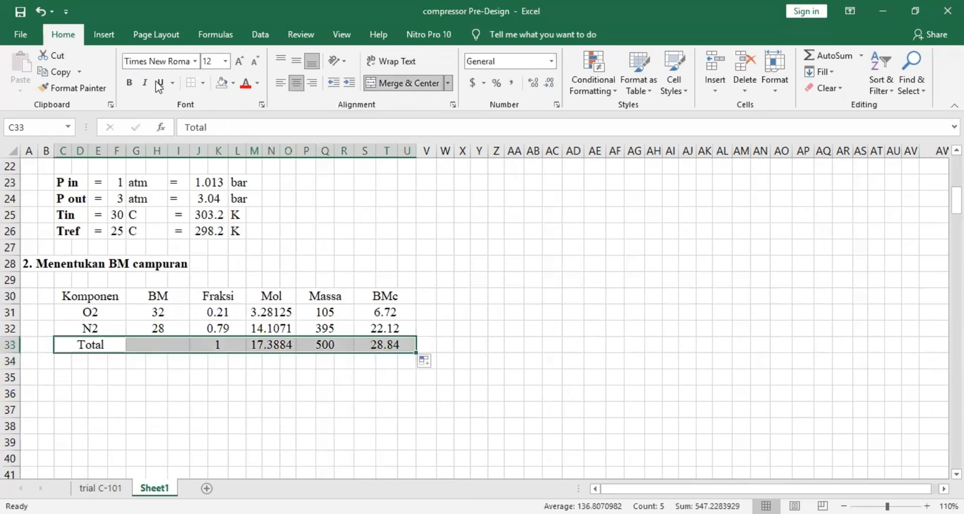
pyautogui.hotkey('ctrl', 'b')
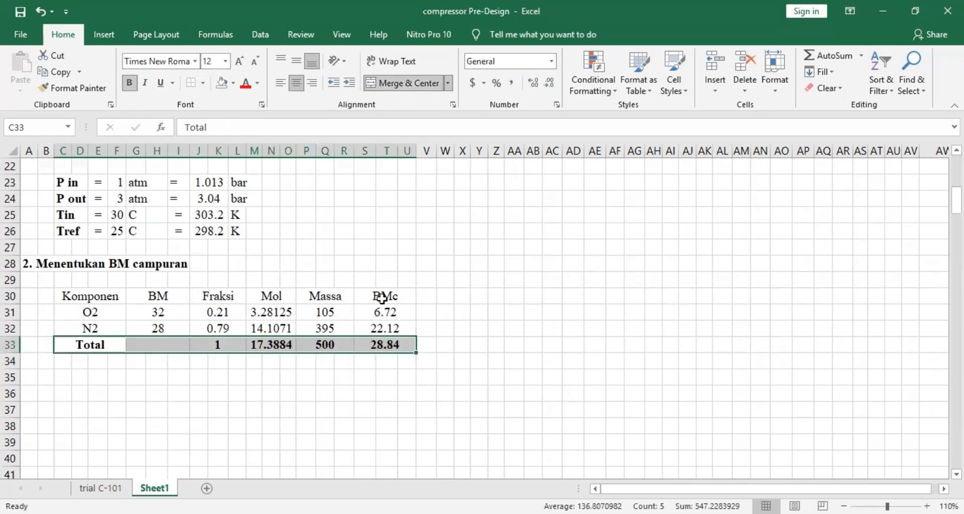
pyautogui.moveTo(90, 296); pyautogui.dragTo(384, 312)
pyautogui.click(128, 84)
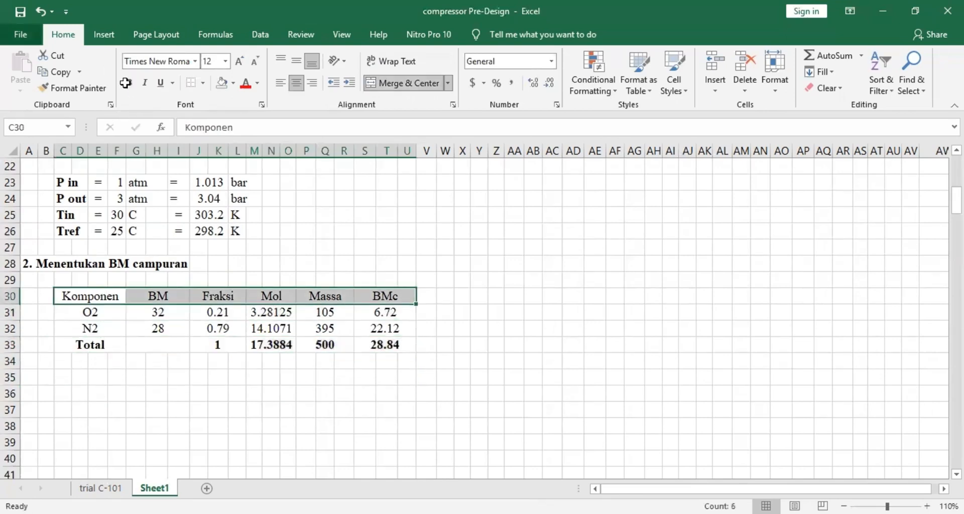
pyautogui.moveTo(124, 297); pyautogui.dragTo(370, 342)
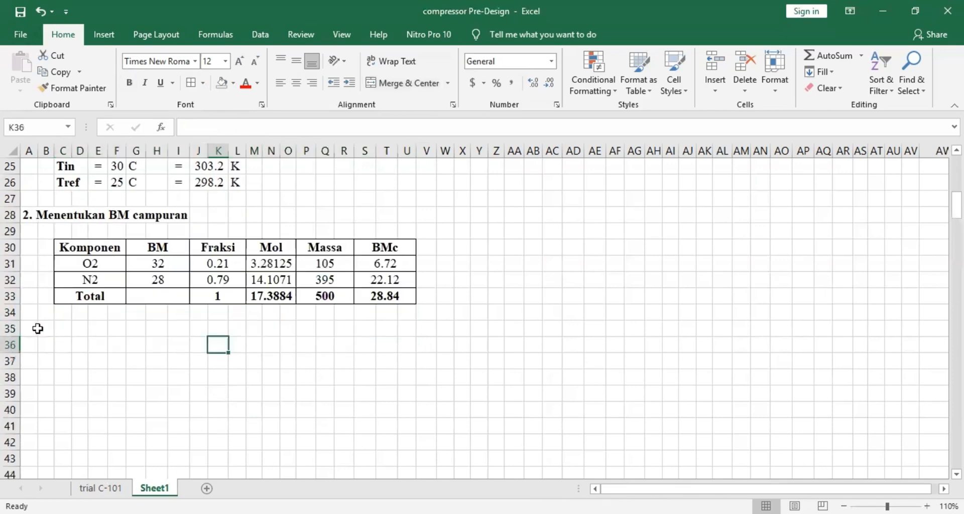
# - Enter the section heading "3. Mentukan Kapasitas Panas Komponen campuran" in A35
pyautogui.click(35, 330)
pyautogui.write('3.')
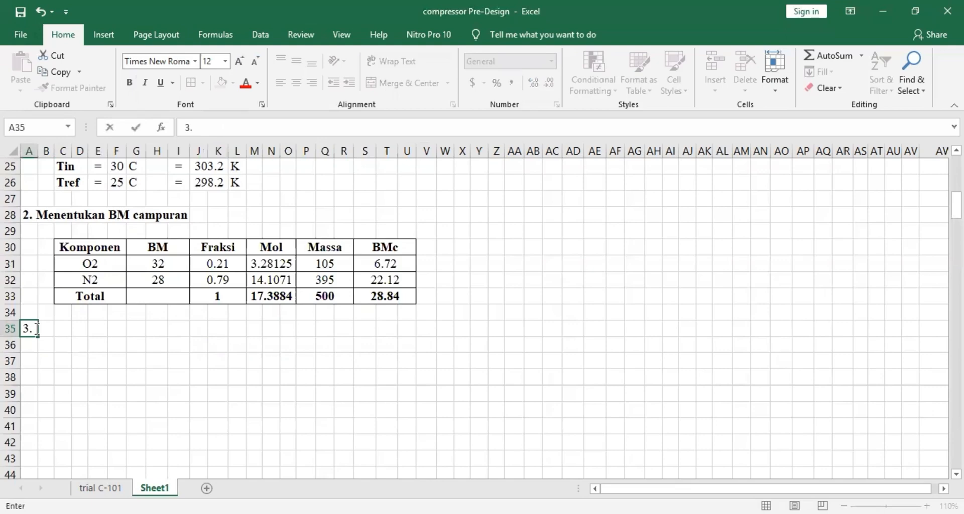
pyautogui.write(' Menne')
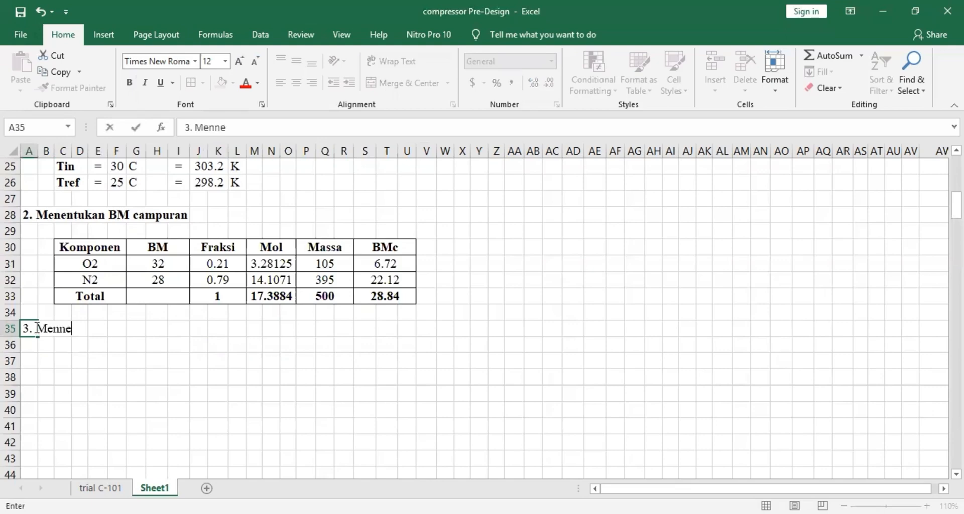
pyautogui.press('BackSpace')
pyautogui.press('BackSpace')
pyautogui.write('tukan Ka')
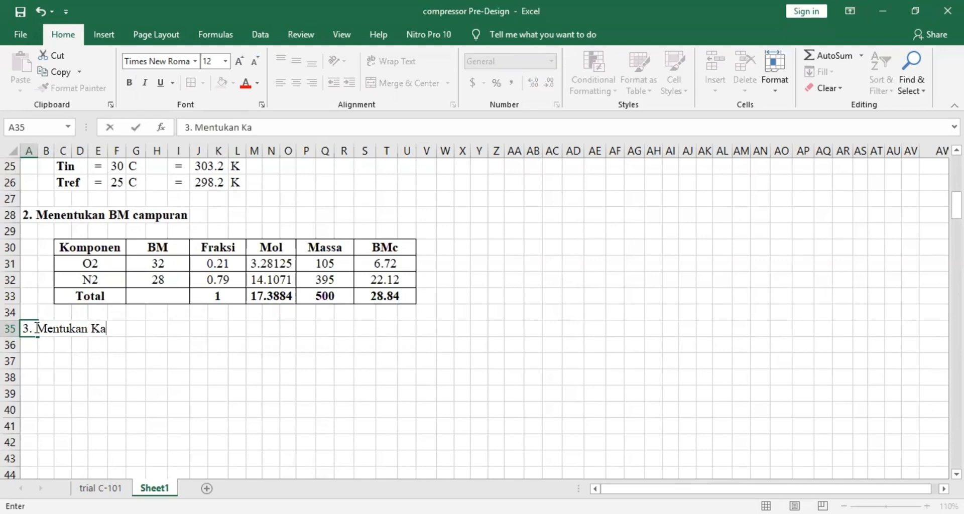
pyautogui.write('pasitas Pana')
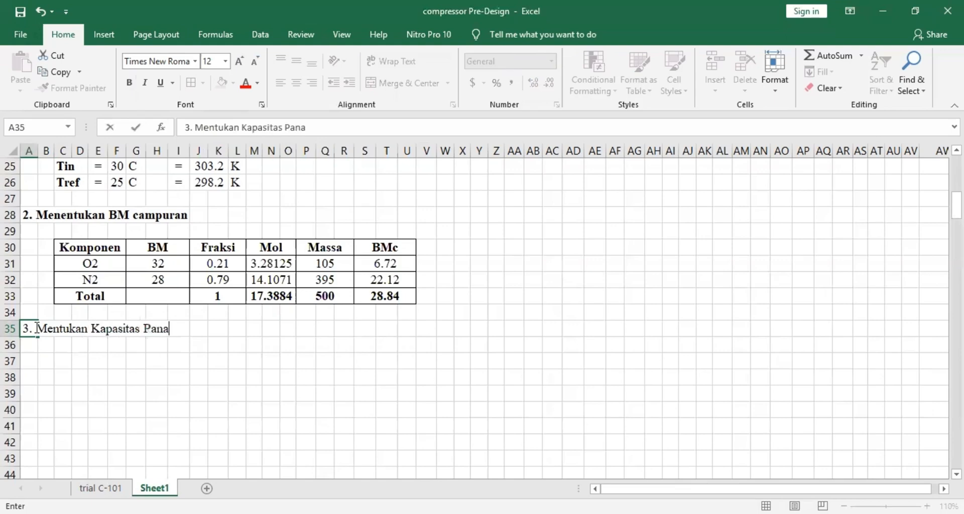
pyautogui.write('s Kompo')
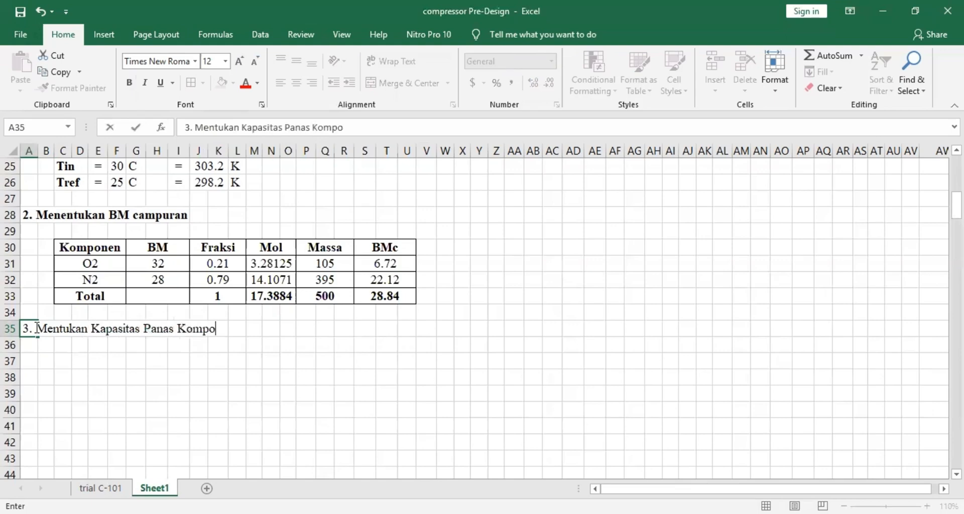
pyautogui.write('nen cam')
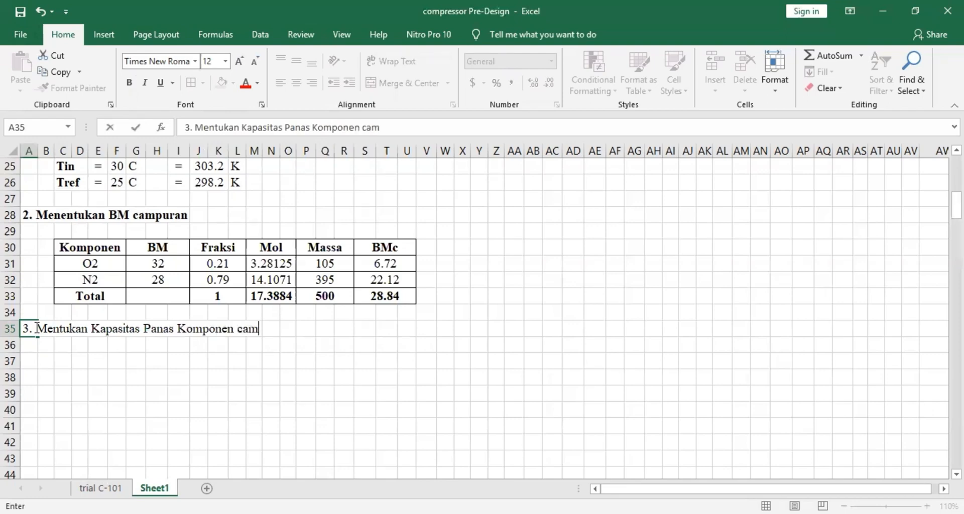
pyautogui.write('puran')
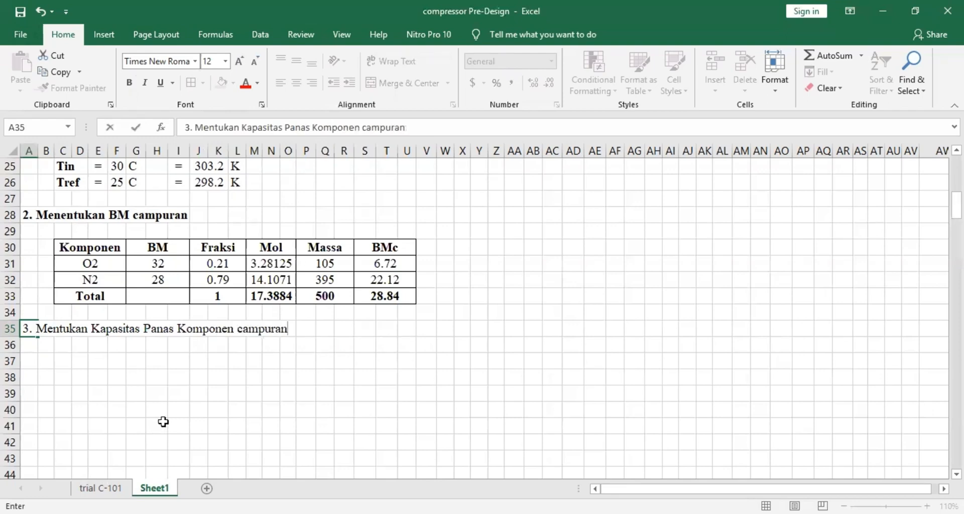
pyautogui.click(123, 376)
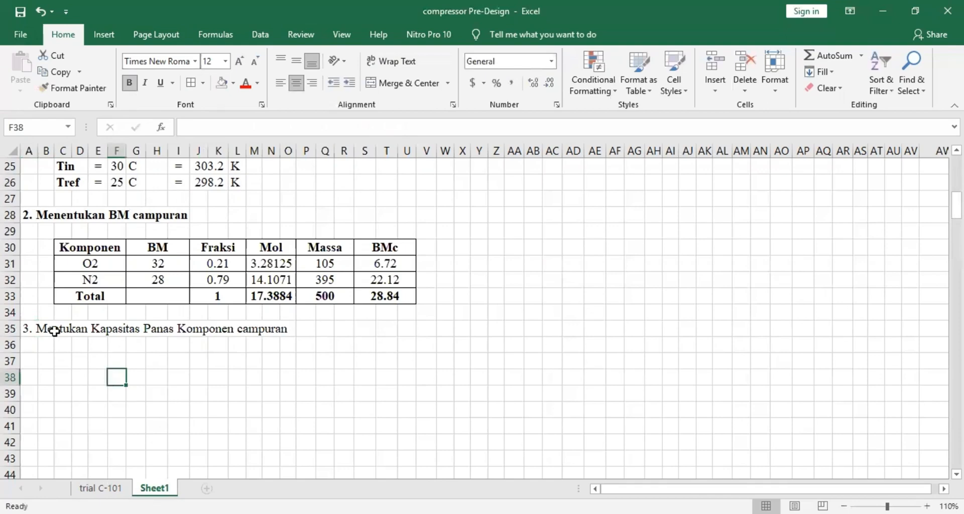
# - Enter the table title "Data Kapasitas panas gas" in D37 and merge and center it across C37:O37
pyautogui.click(78, 358)
pyautogui.write('Data K')
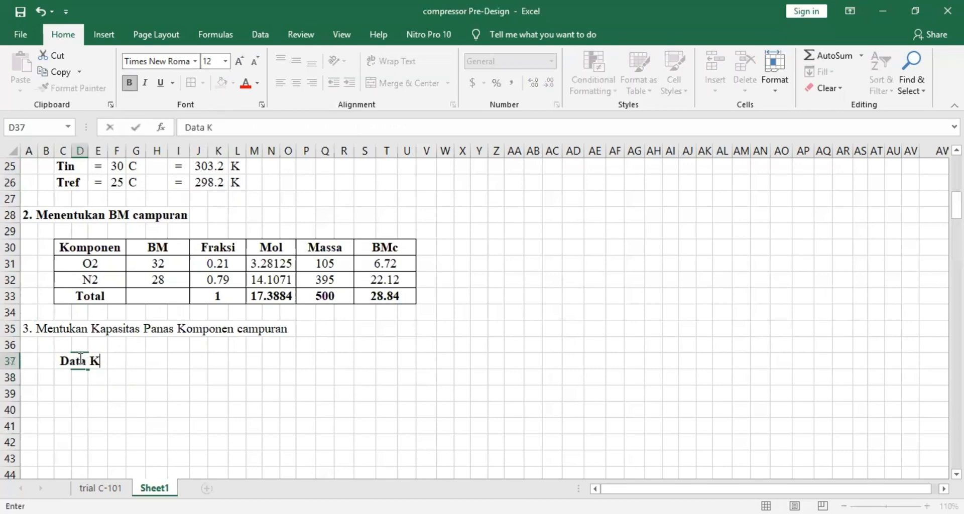
pyautogui.write('apasi')
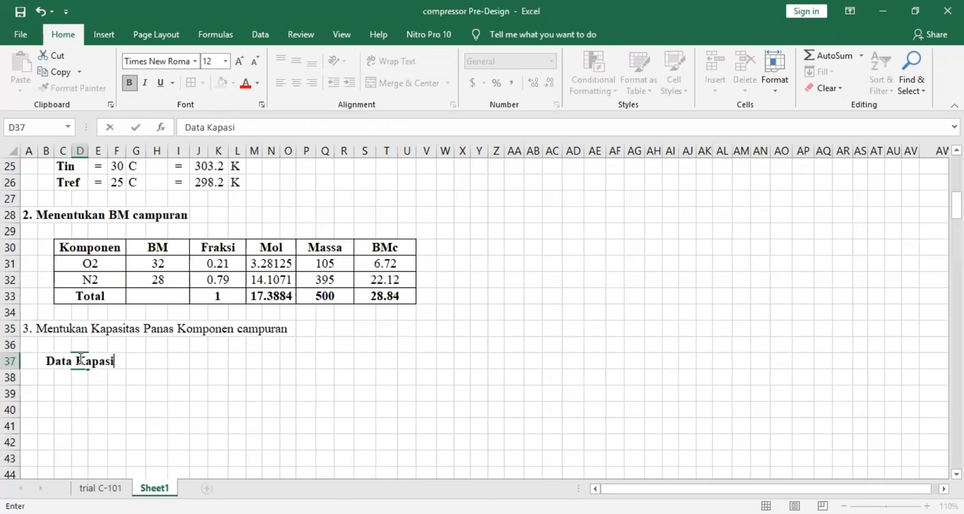
pyautogui.write('ta')
pyautogui.press('BackSpace')
pyautogui.write('s p')
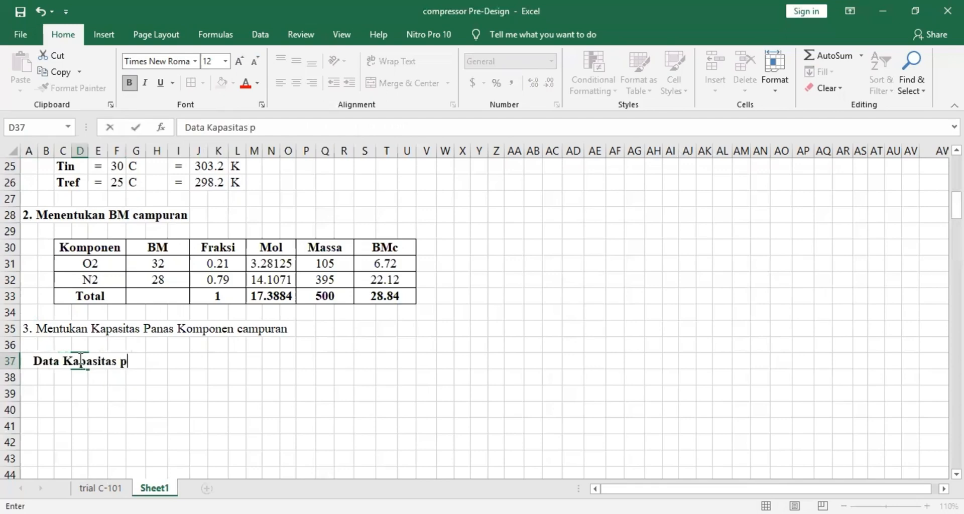
pyautogui.write('anas ga')
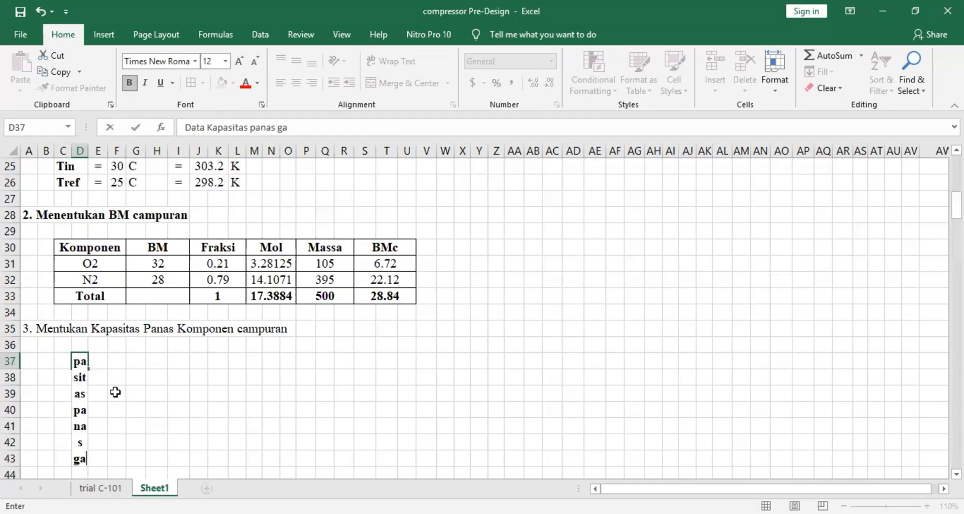
pyautogui.write('s')
pyautogui.click(130, 397)
pyautogui.moveTo(68, 360); pyautogui.dragTo(291, 367)
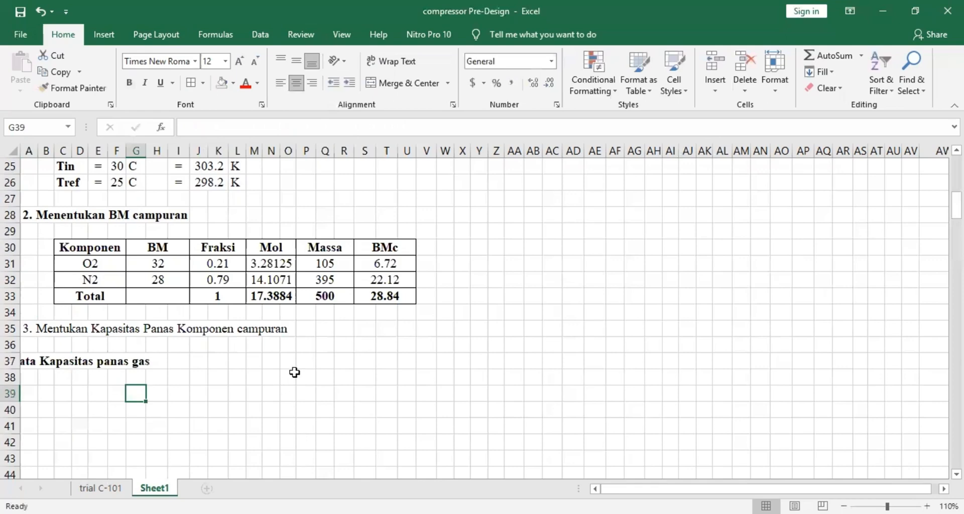
pyautogui.click(377, 84)
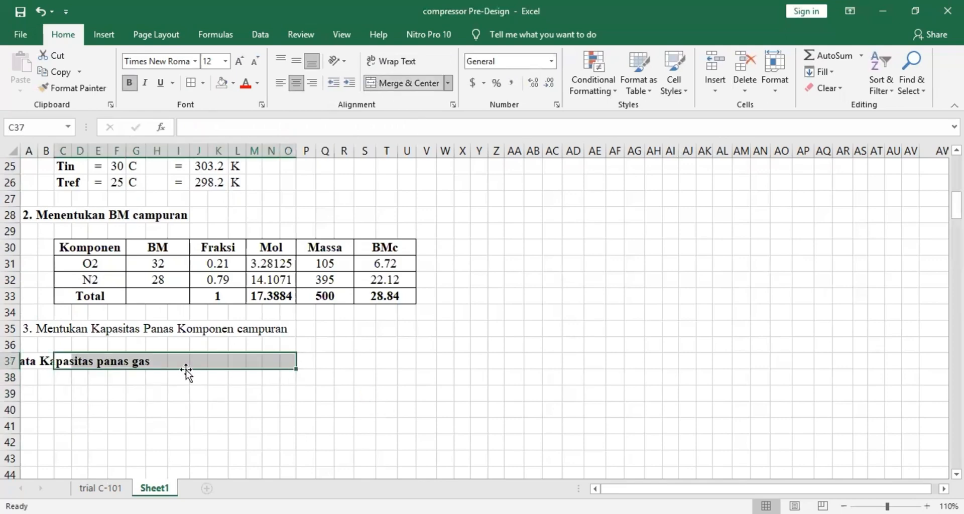
pyautogui.click(197, 378)
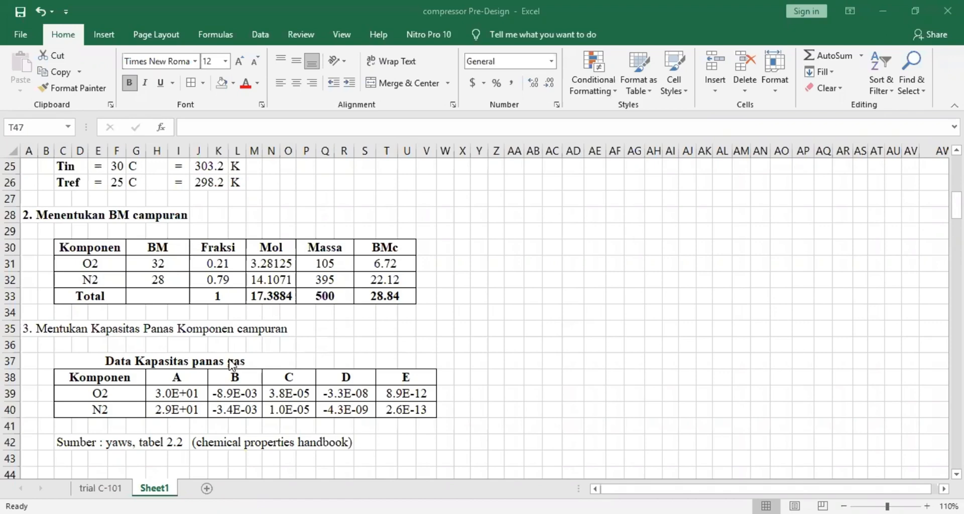
# - Write the heat capacity equation "Cp = A + BT + CT^2 + DT^3 + ET^4" as text in X39, beside the gas data table
pyautogui.scroll(-3, 449, 316)
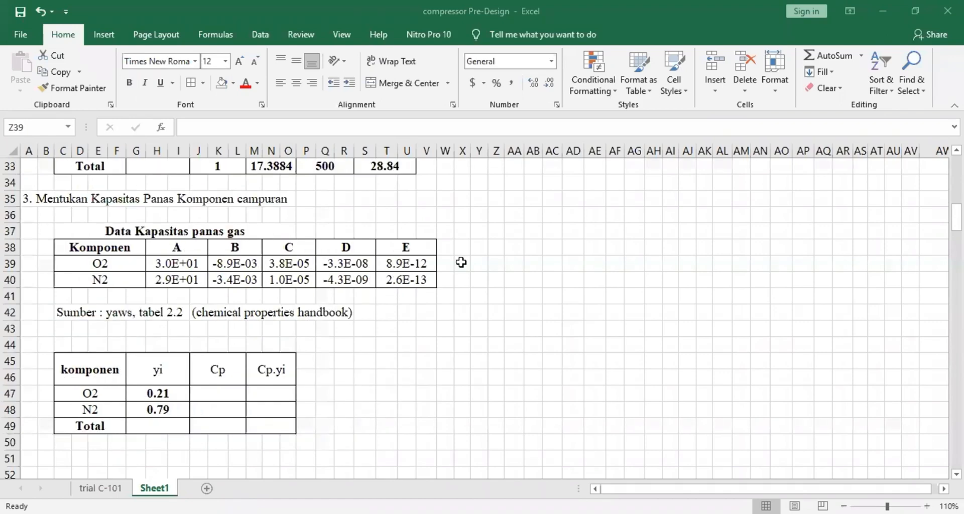
pyautogui.click(461, 263)
pyautogui.write('C')
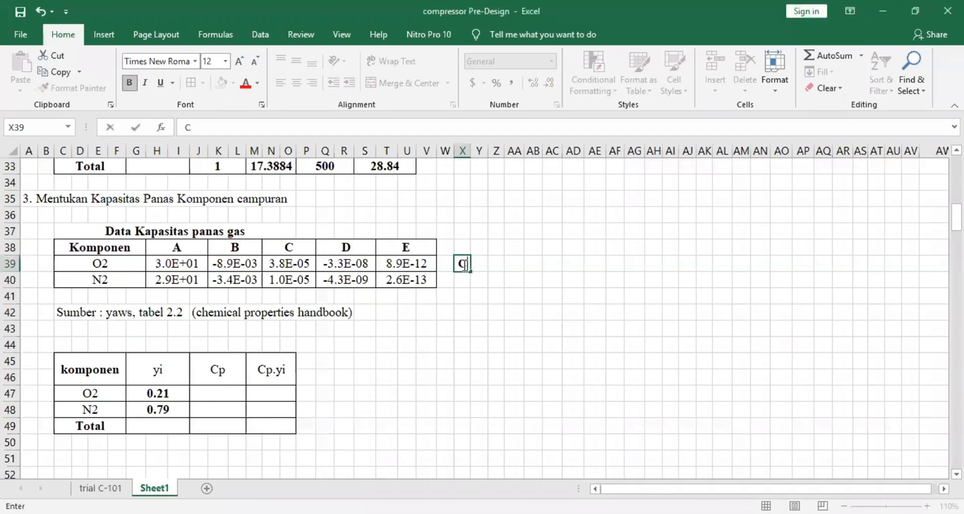
pyautogui.write('p = A +')
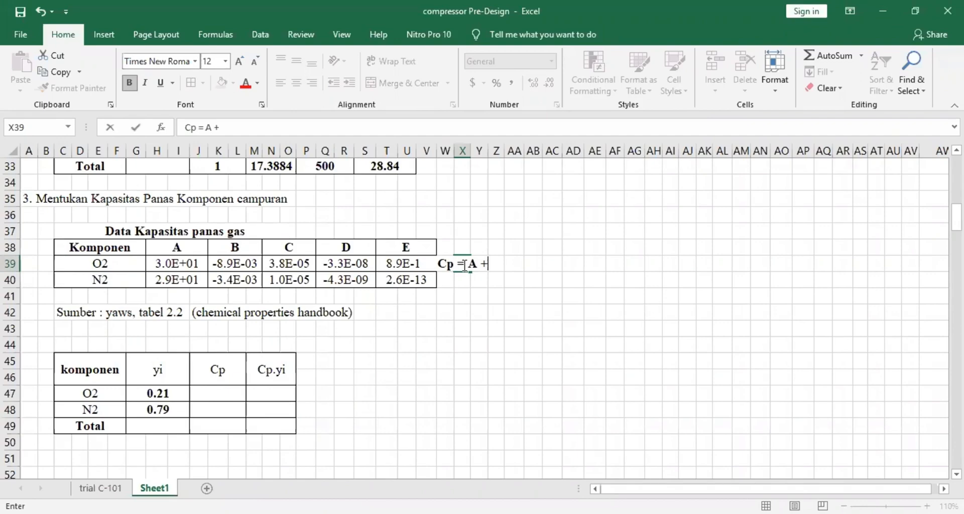
pyautogui.write(' BT =')
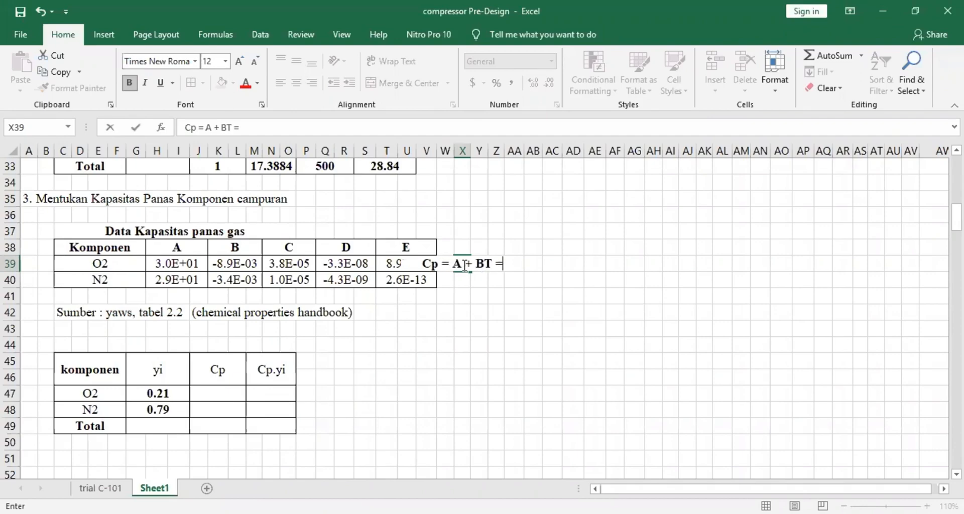
pyautogui.press('BackSpace')
pyautogui.write('+')
pyautogui.write(' CT')
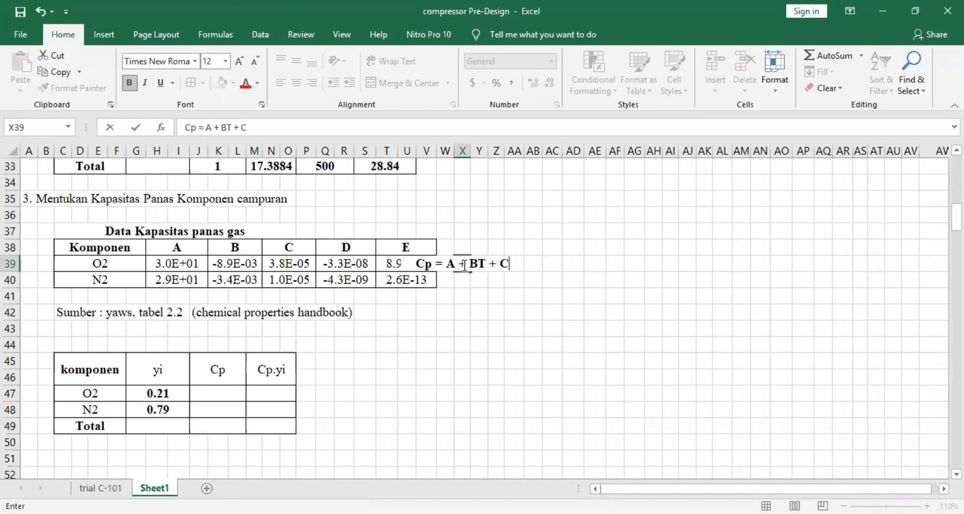
pyautogui.write('2')
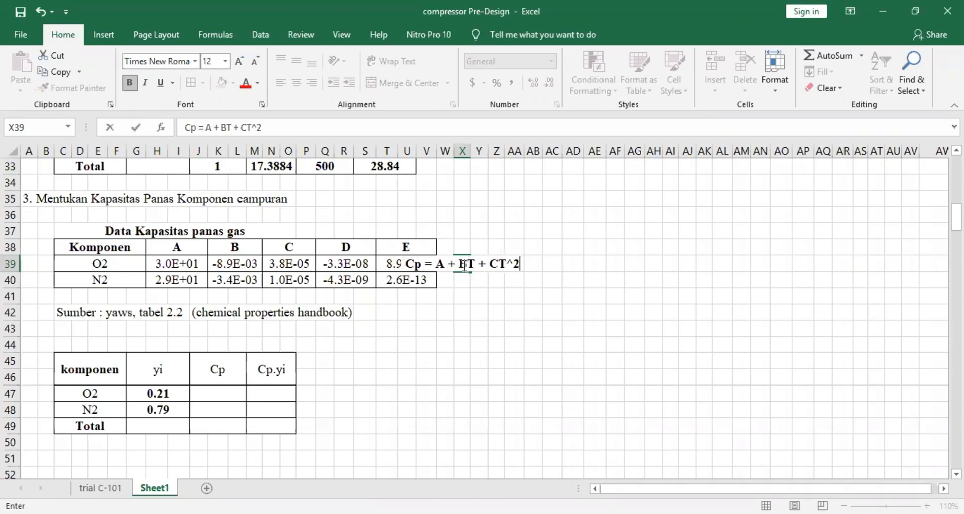
pyautogui.write(' +')
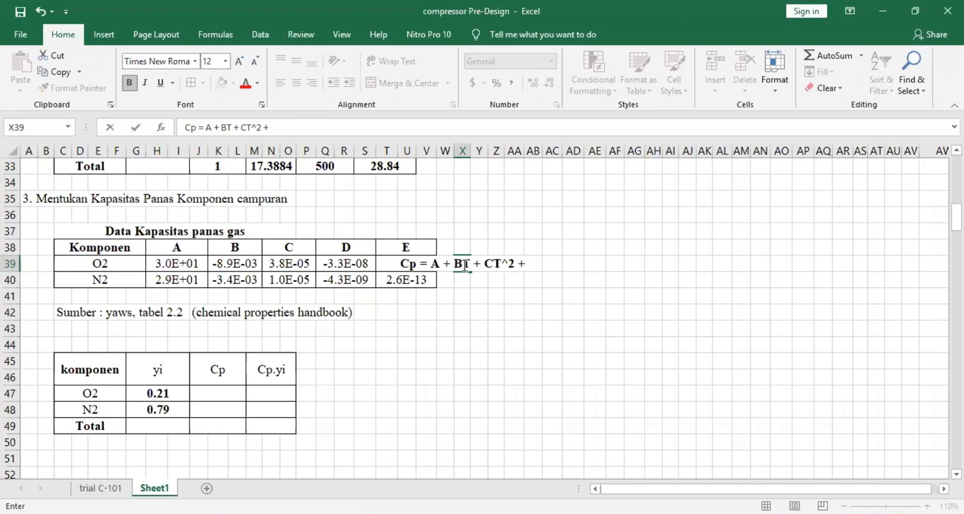
pyautogui.write(' DT^3')
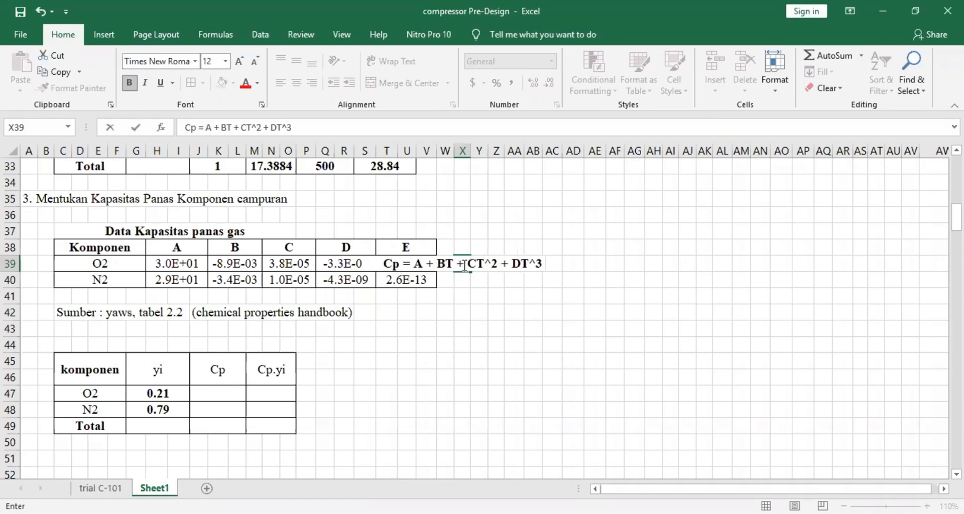
pyautogui.write(' + ET^')
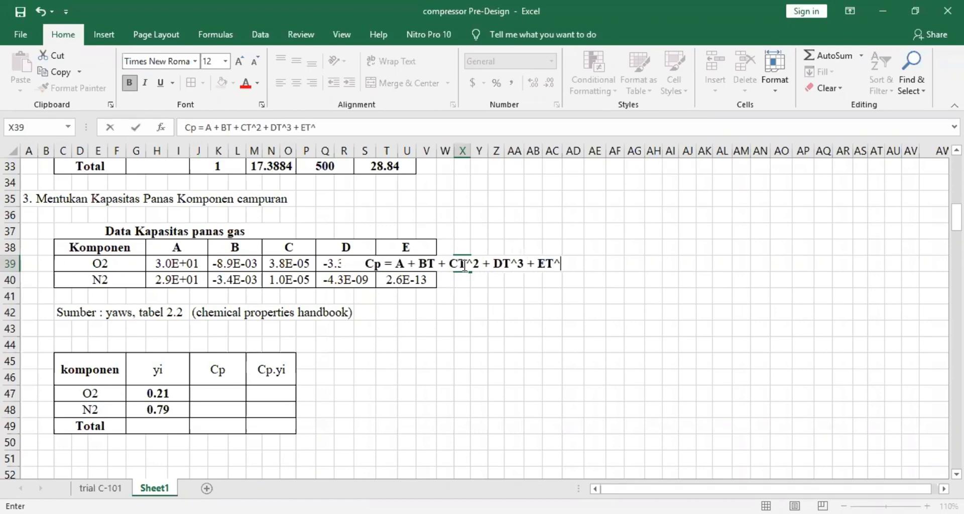
pyautogui.write('4')
pyautogui.click(595, 328)
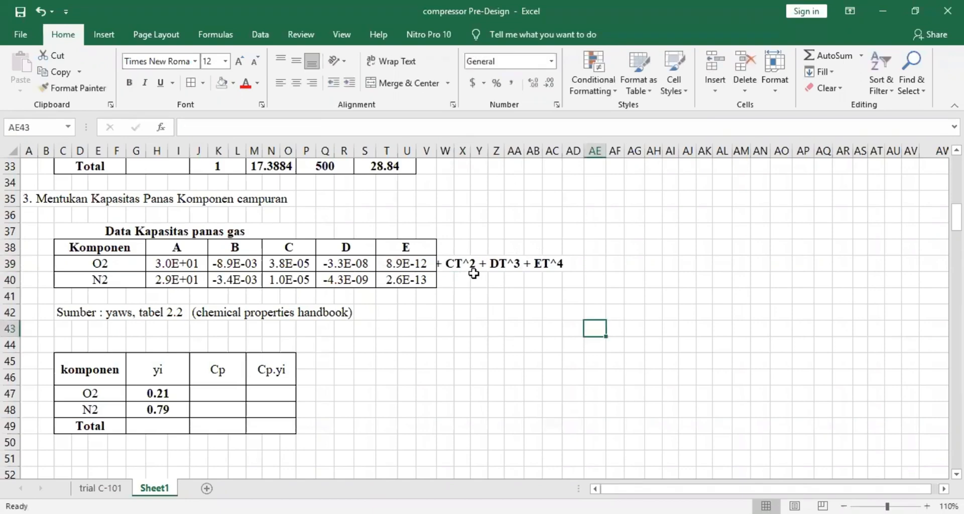
# - Merge and center the Cp equation across X39:AJ39
pyautogui.moveTo(462, 265); pyautogui.dragTo(686, 261)
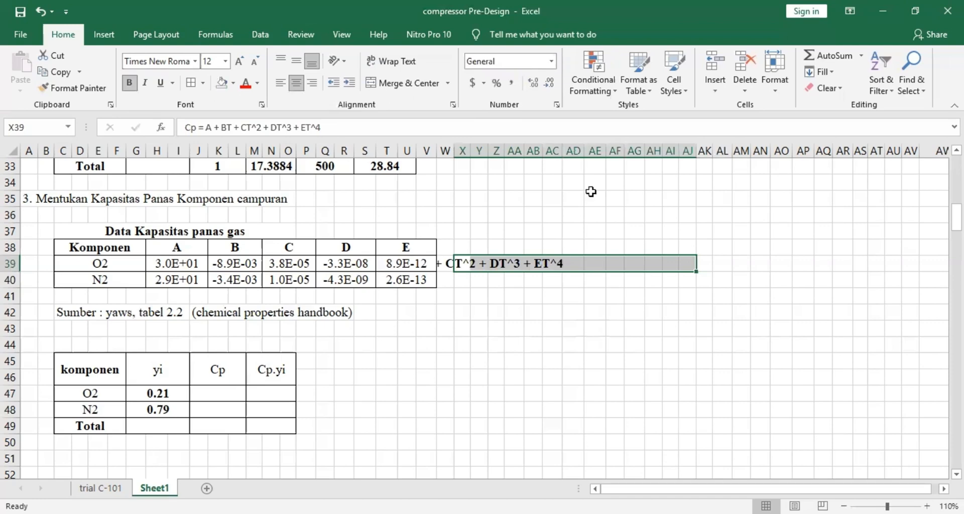
pyautogui.click(386, 88)
pyautogui.click(514, 215)
# - Remove the bold formatting from the yi column cells in rows 47 to 49
pyautogui.scroll(-1, 79, 326)
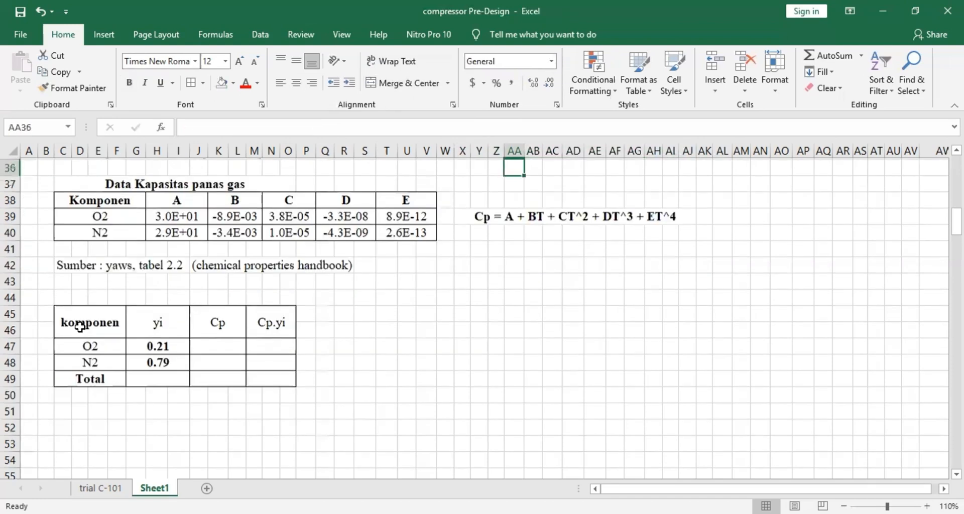
pyautogui.scroll(-1, 79, 327)
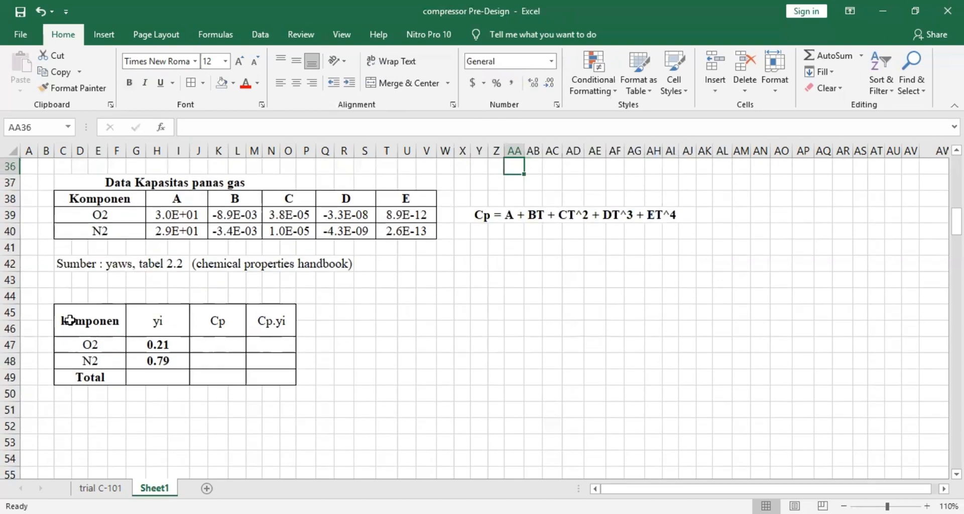
pyautogui.moveTo(159, 344); pyautogui.dragTo(160, 376)
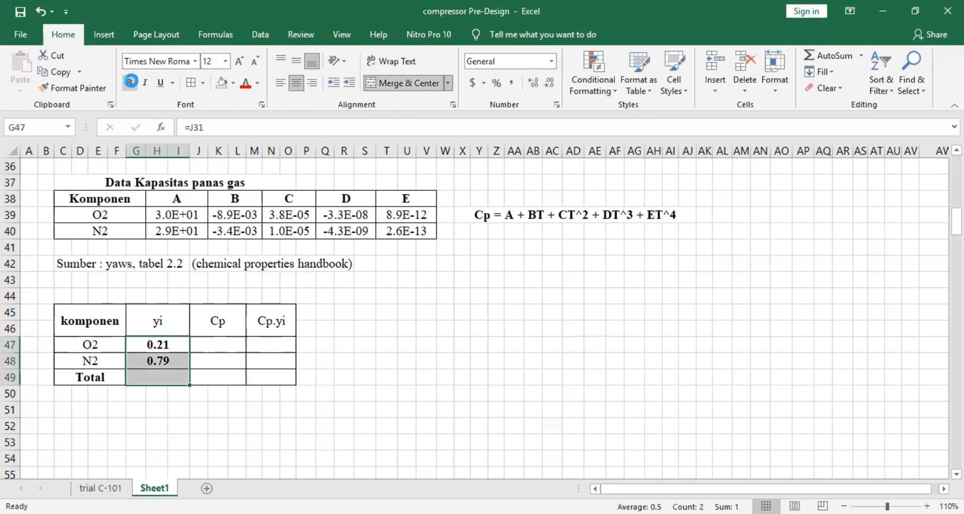
pyautogui.click(130, 84)
# - Begin the O2 Cp formula in J47 with the A and B terms, =H39+(K39*J25)+, using Tin in kelvin
pyautogui.click(207, 346)
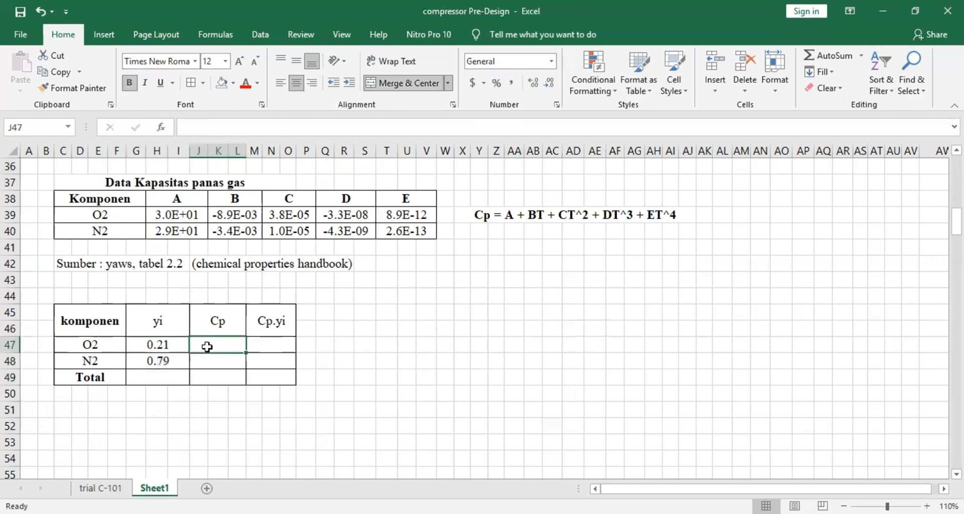
pyautogui.write('=')
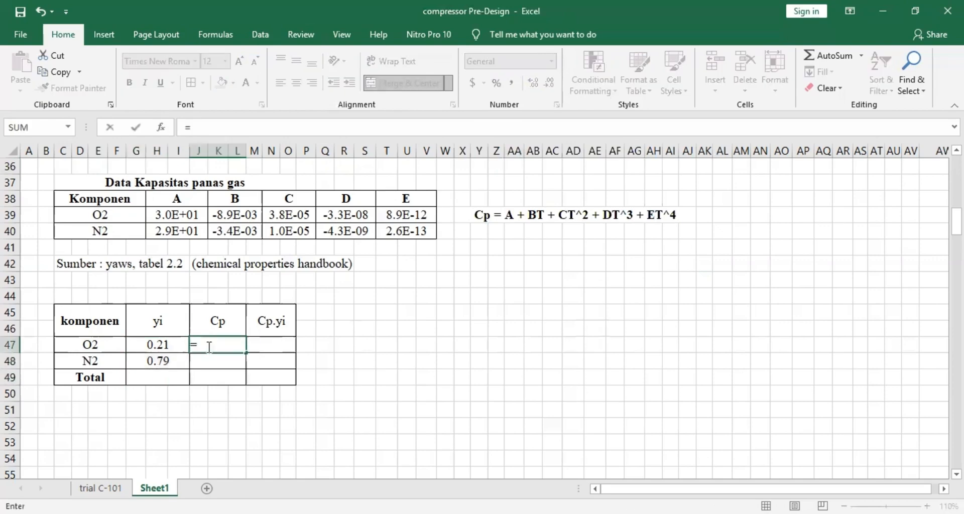
pyautogui.click(168, 217)
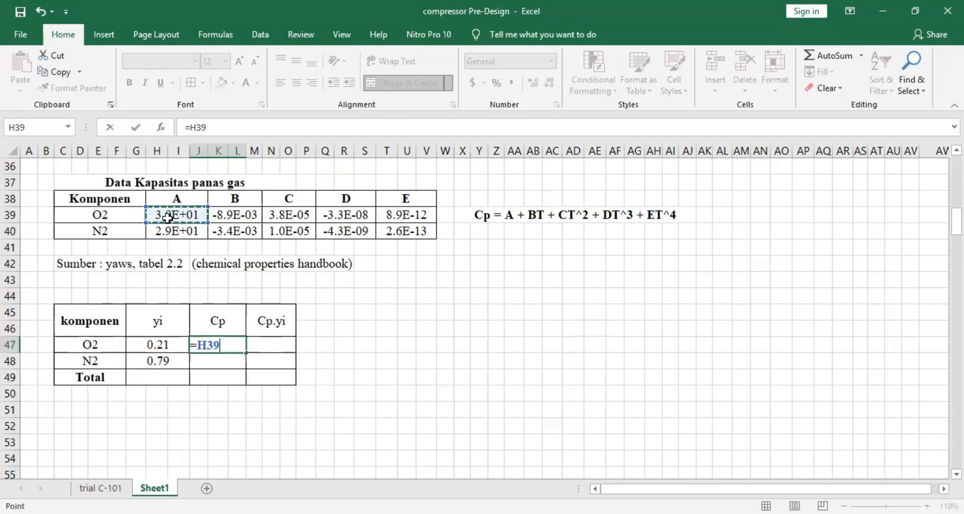
pyautogui.write('+')
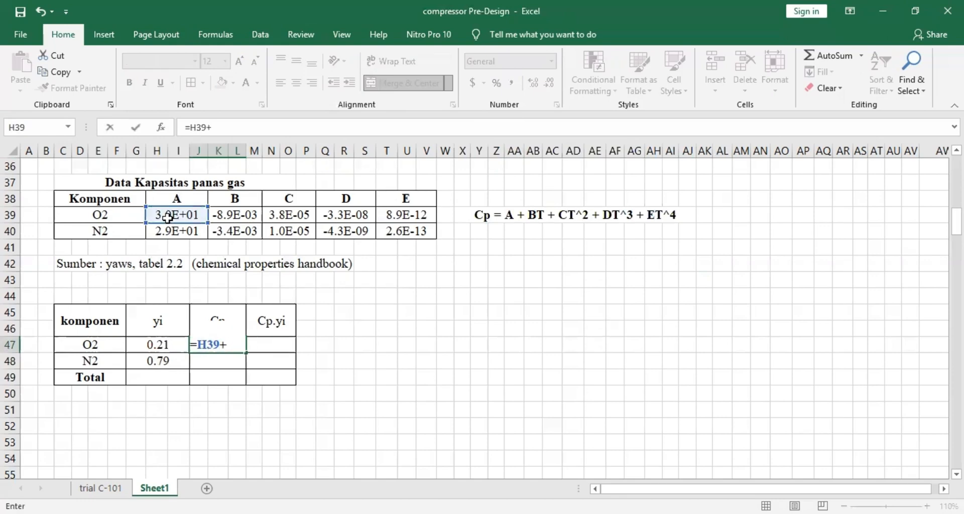
pyautogui.write('(')
pyautogui.click(255, 215)
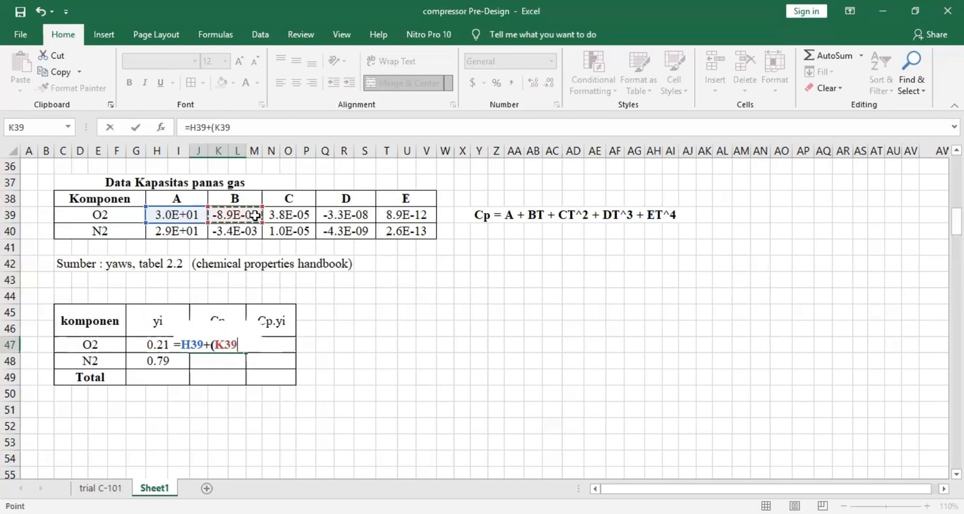
pyautogui.write('*')
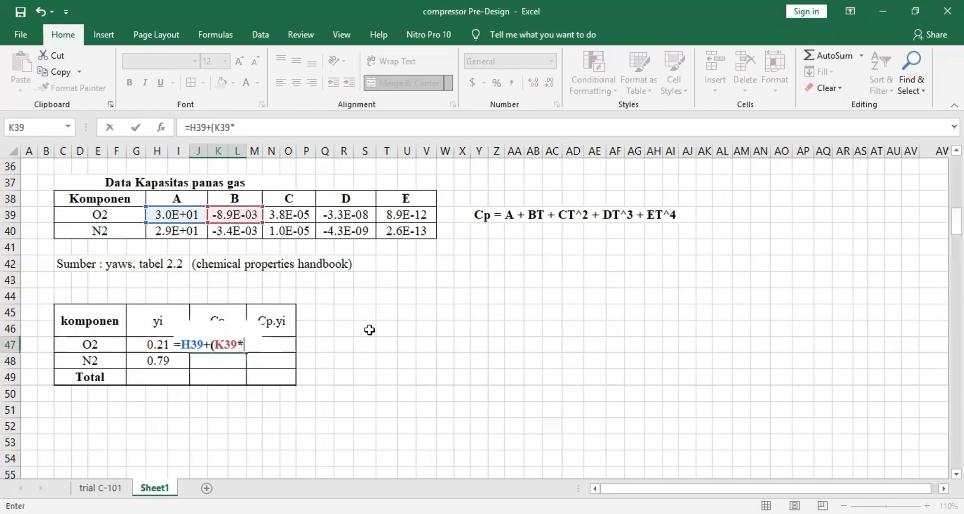
pyautogui.scroll(10, 369, 330)
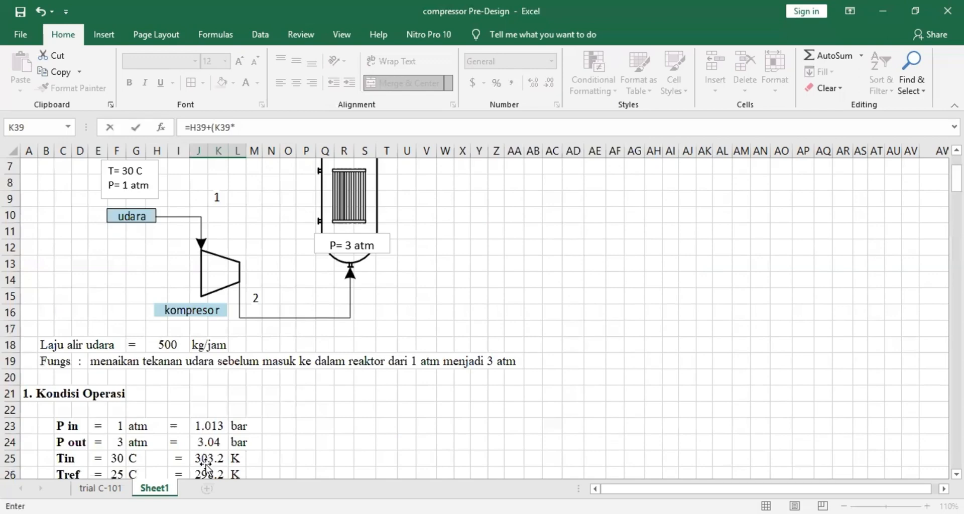
pyautogui.click(206, 465)
pyautogui.write(')+')
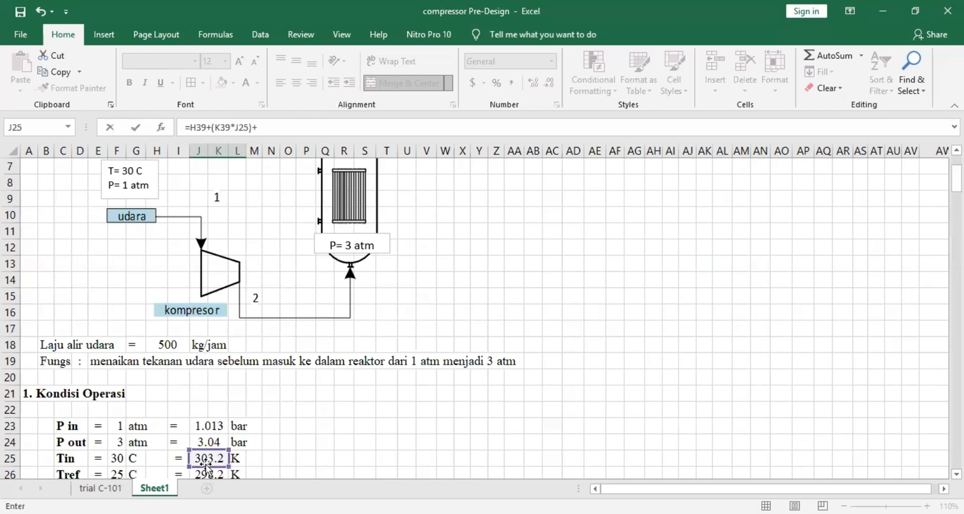
# - Extend the O2 Cp formula with the C coefficient term (N39*J25^2)
pyautogui.scroll(-6, 205, 465)
pyautogui.write('+')
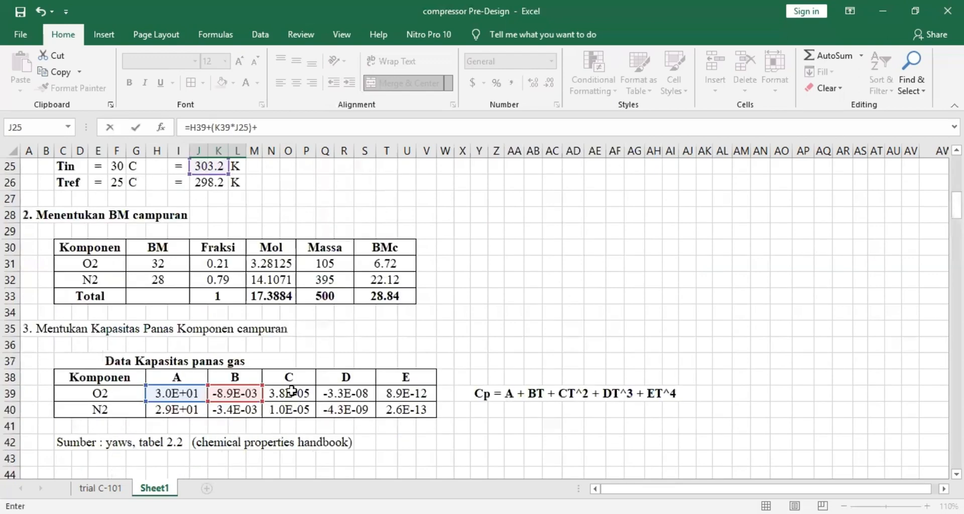
pyautogui.click(291, 390)
pyautogui.write('(')
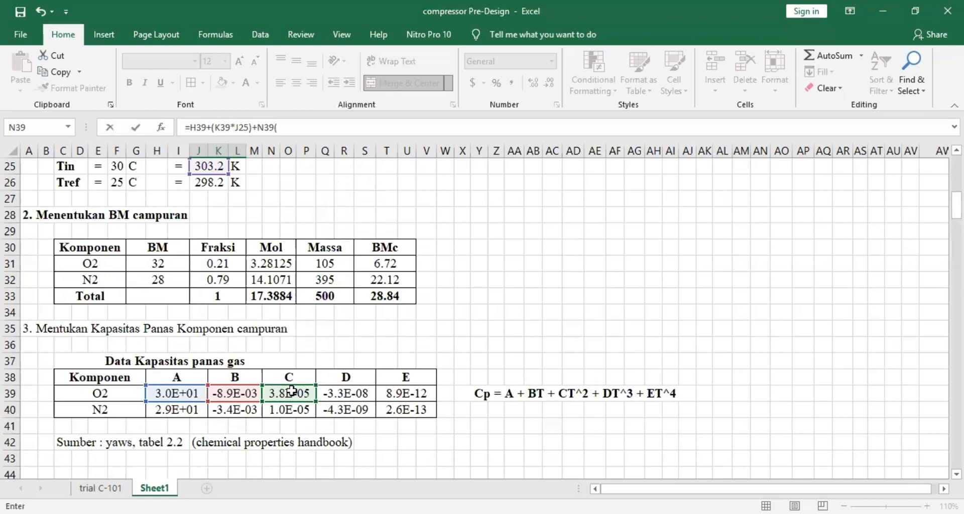
pyautogui.press('BackSpace')
pyautogui.click(258, 129)
pyautogui.write('(K39*')
pyautogui.click(202, 165)
pyautogui.write('^2')
pyautogui.write(')+(')
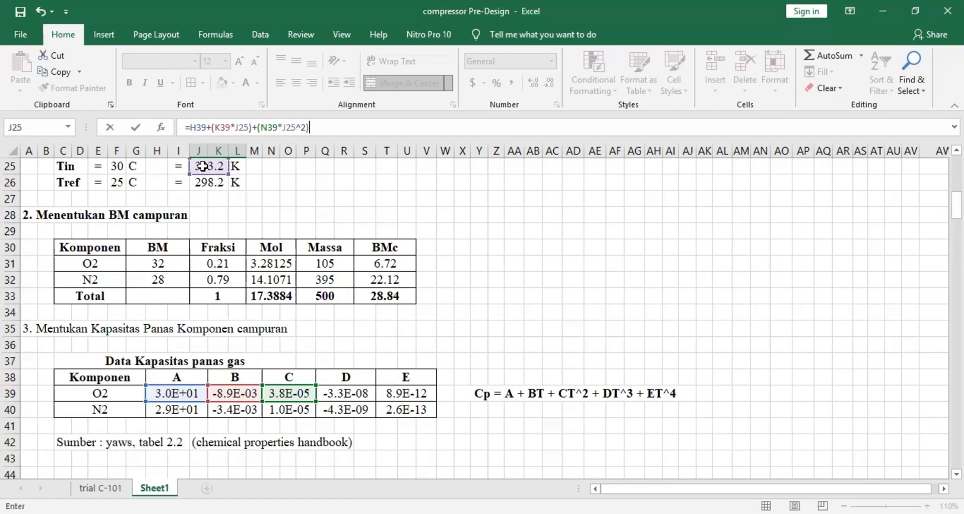
# - Extend the O2 Cp formula with the D coefficient term (Q39*J25^3)
pyautogui.click(329, 394)
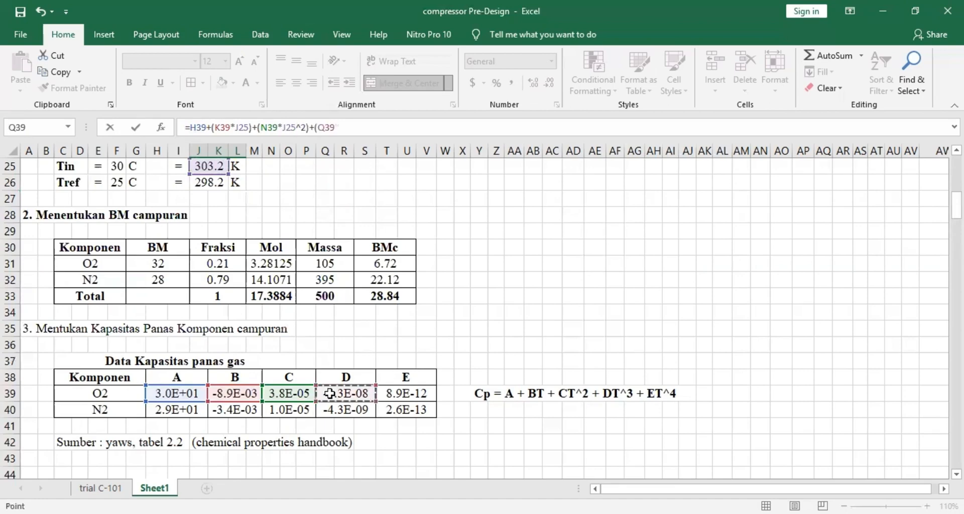
pyautogui.write('*')
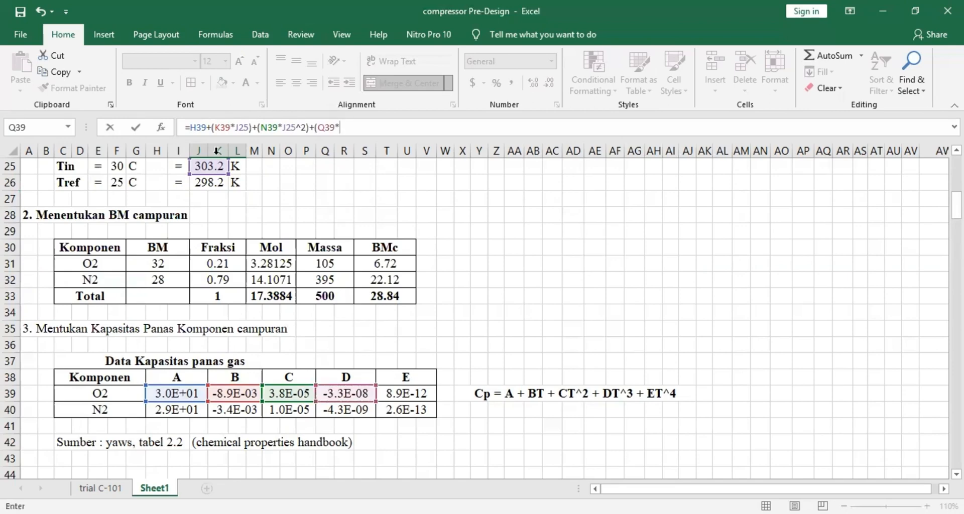
pyautogui.click(221, 167)
pyautogui.write('^')
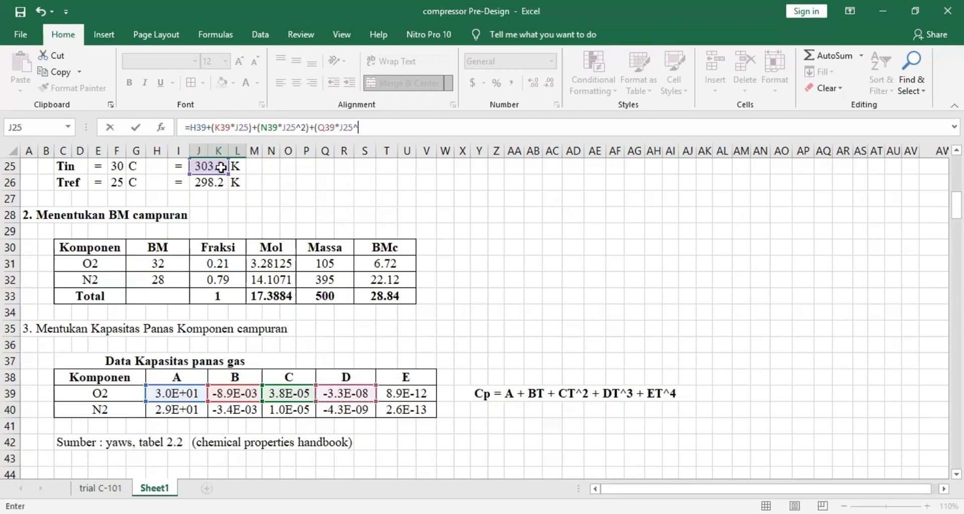
pyautogui.write('3)+9')
pyautogui.press('BackSpace')
pyautogui.write('(')
# - Complete the O2 Cp formula with the E coefficient term (T39*J25^4) and enter it
pyautogui.click(412, 391)
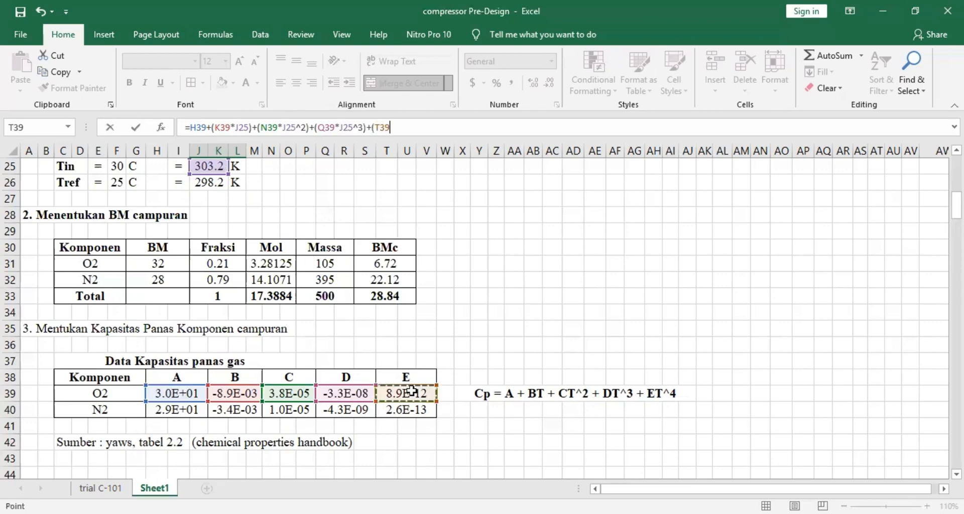
pyautogui.write('*')
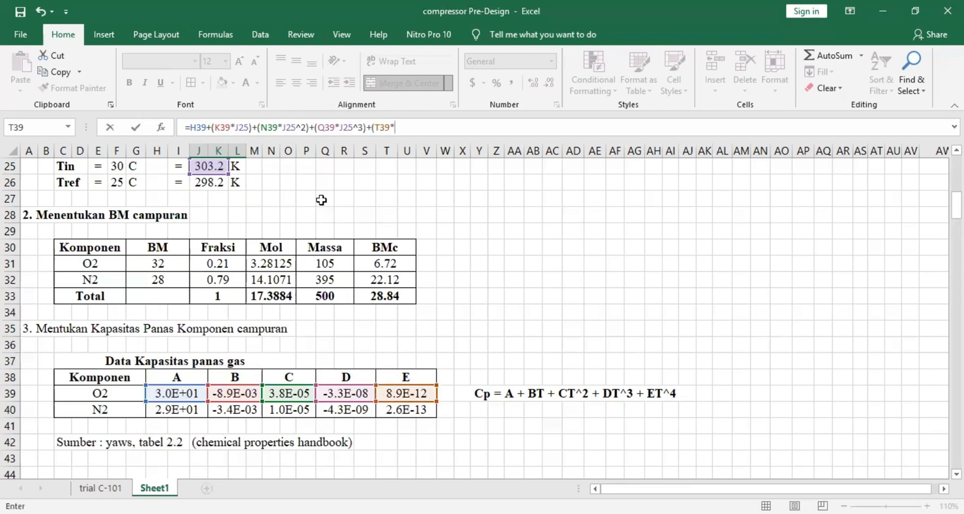
pyautogui.click(193, 167)
pyautogui.write('^4)')
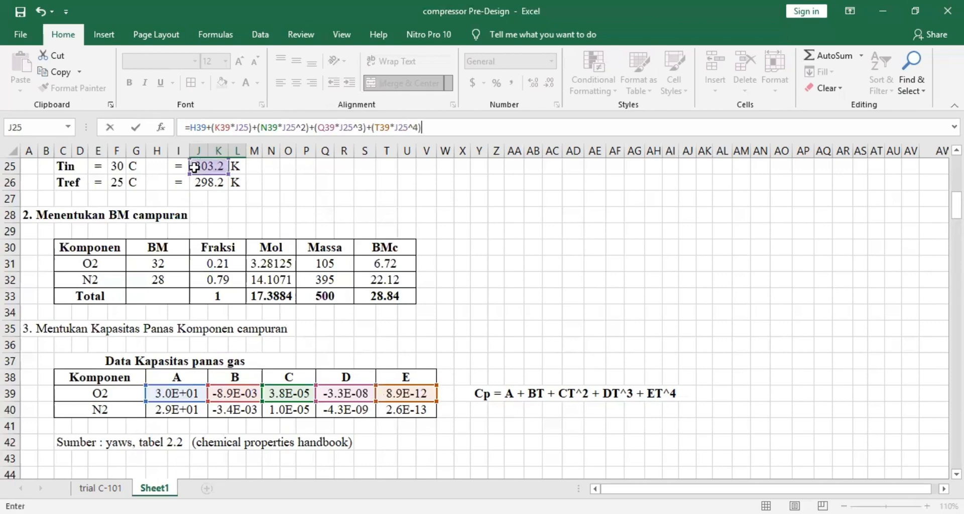
pyautogui.press('Return')
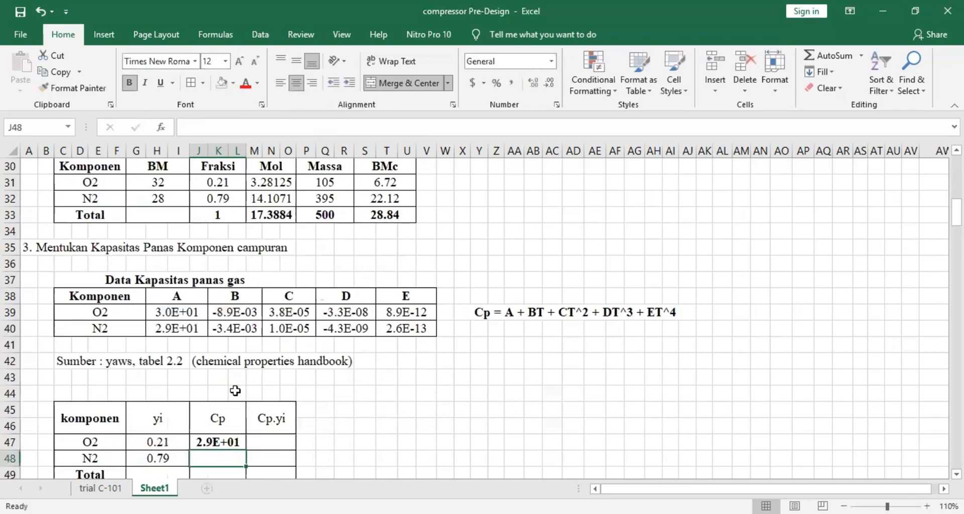
# - Lock the row of the Tin reference as J$25 in all four temperature terms of the J47 formula
pyautogui.press('Up')
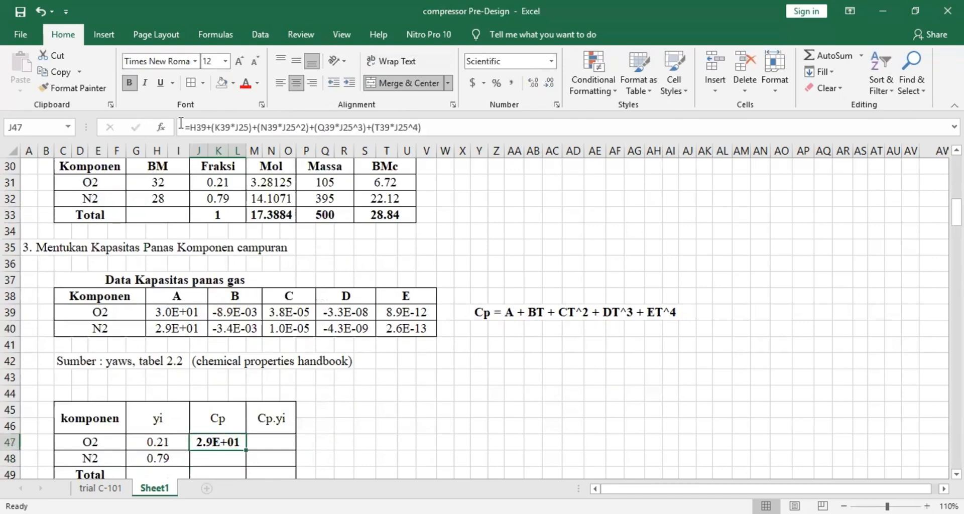
pyautogui.click(241, 127)
pyautogui.write('$')
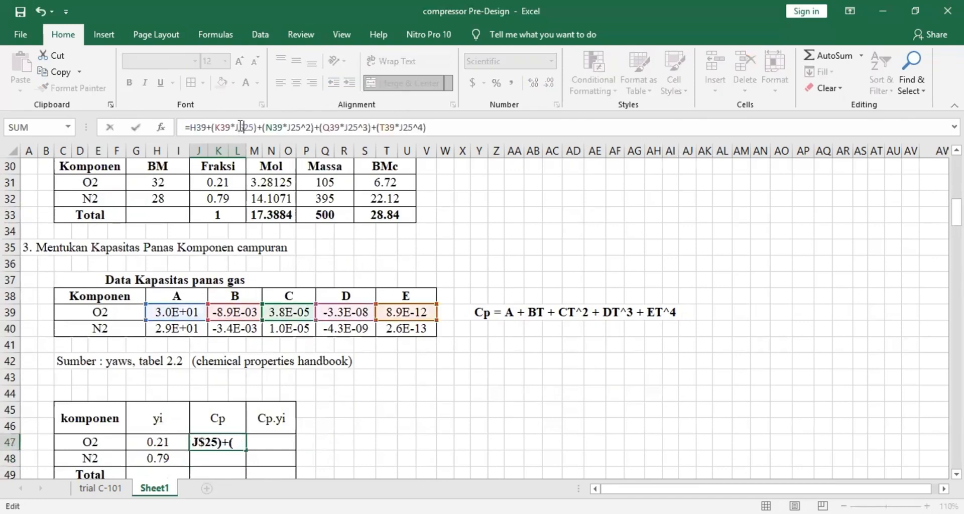
pyautogui.click(292, 128)
pyautogui.write('$')
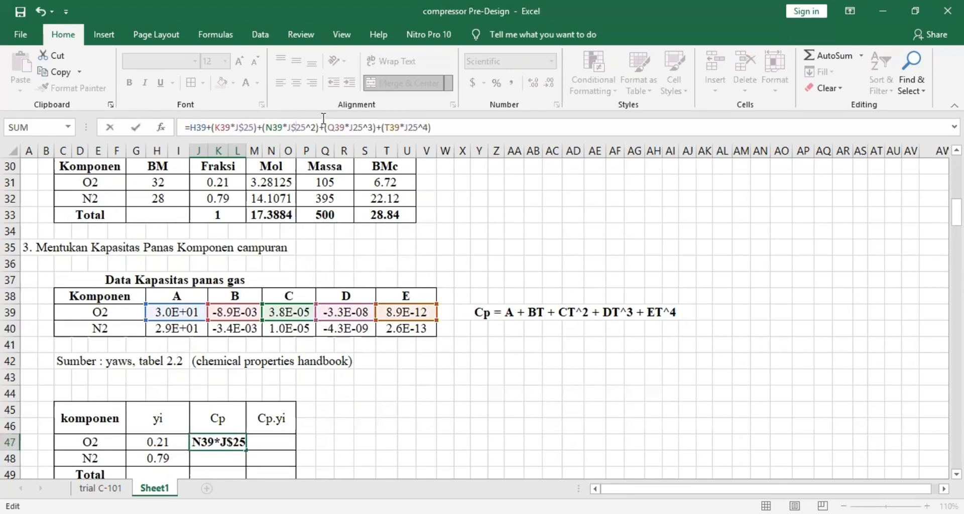
pyautogui.click(353, 128)
pyautogui.write('$')
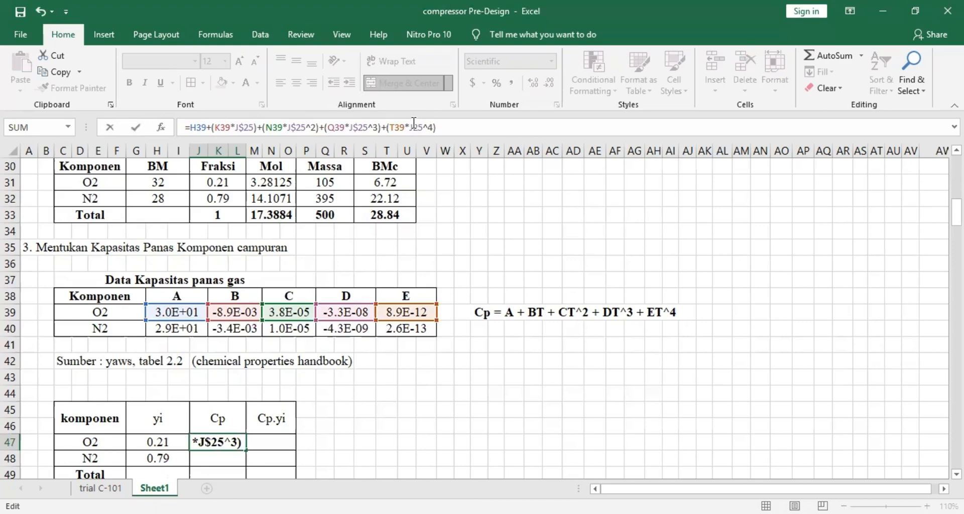
pyautogui.click(413, 128)
pyautogui.write('$')
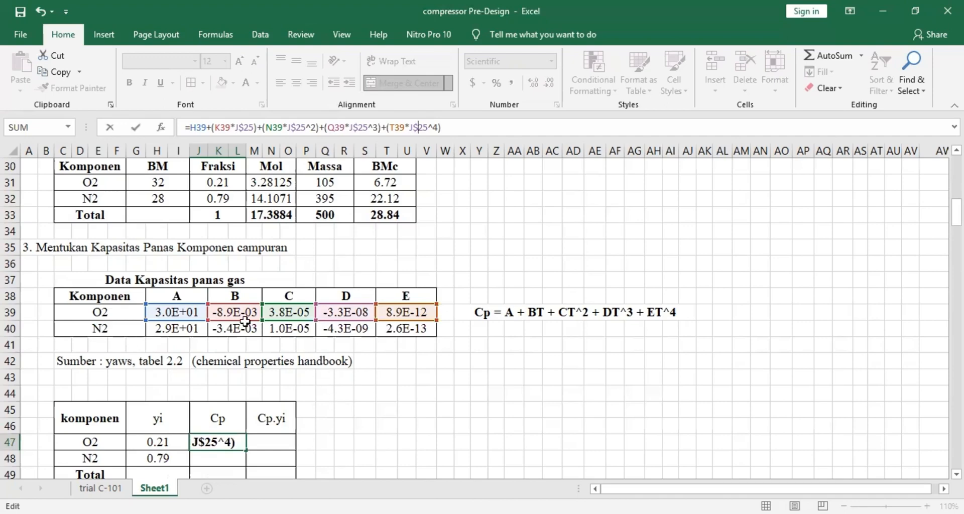
pyautogui.press('Return')
# - Copy the O2 Cp formula from J47 down to the N2 row
pyautogui.scroll(-2, 246, 351)
pyautogui.click(244, 348)
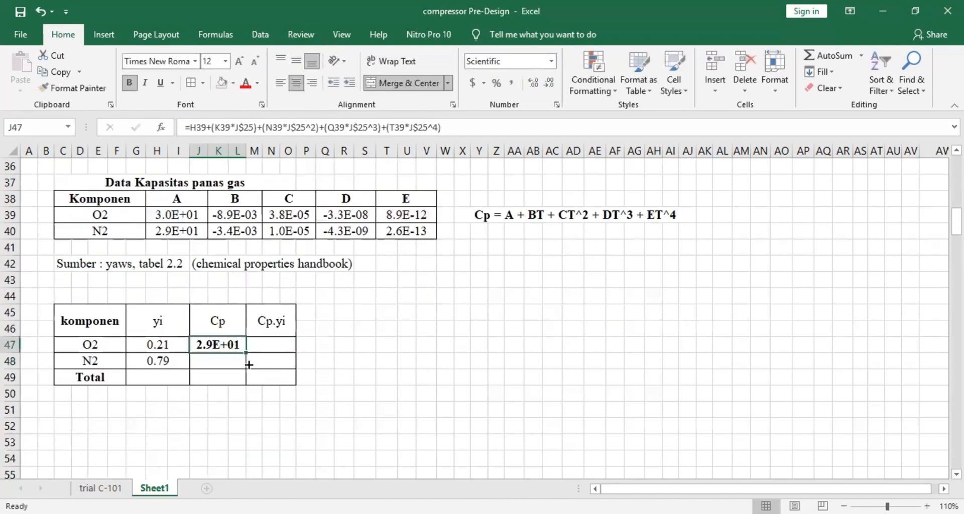
pyautogui.moveTo(246, 353); pyautogui.dragTo(269, 360)
# - Calculate Cp.yi for O2 in M47 with =G47*J47 and copy the formula down to the N2 row
pyautogui.click(276, 343)
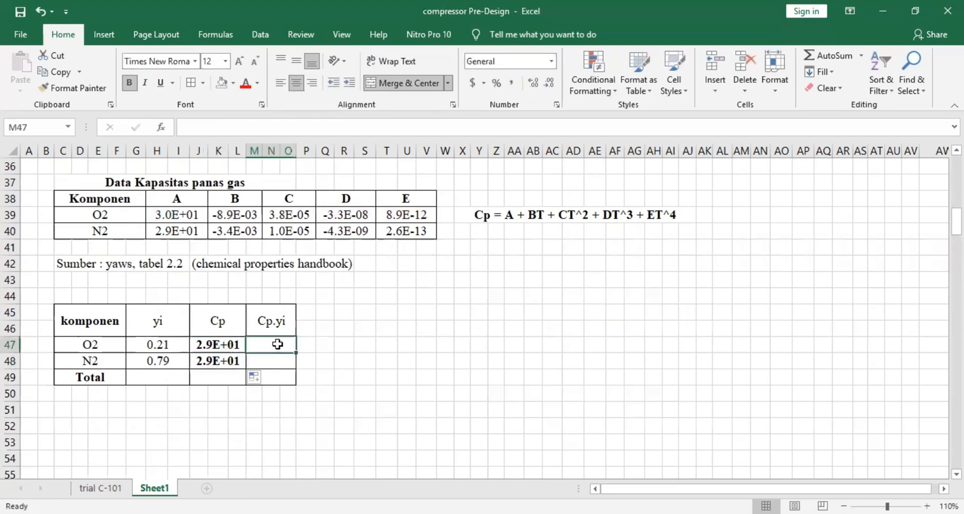
pyautogui.write('=')
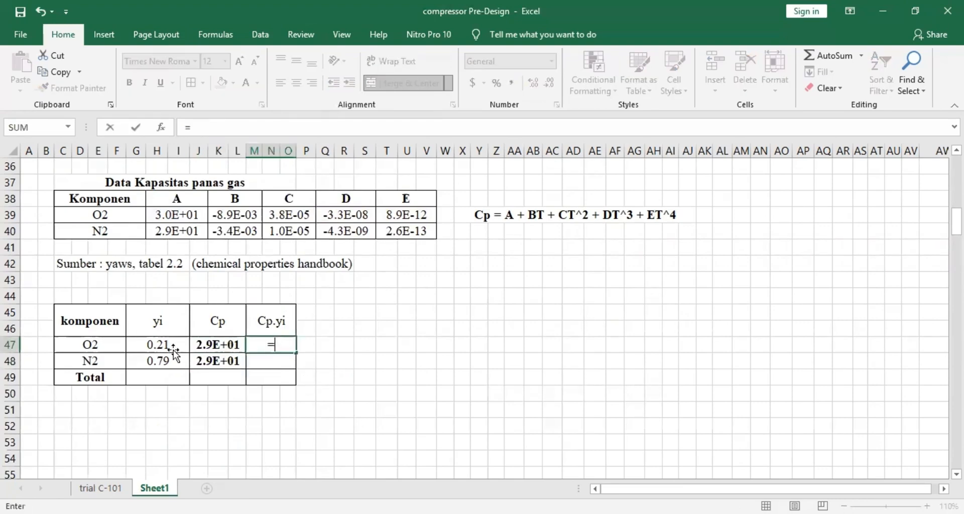
pyautogui.click(173, 347)
pyautogui.write('*')
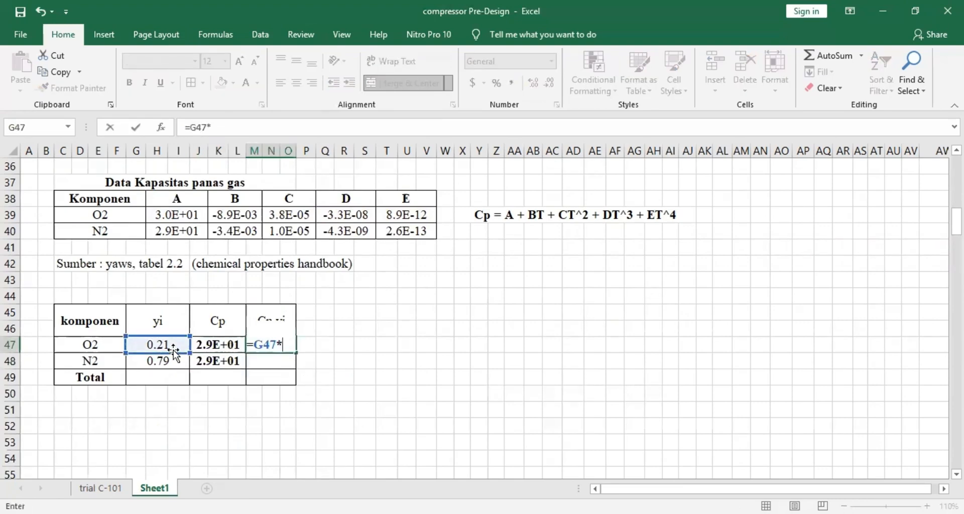
pyautogui.click(209, 345)
pyautogui.press('Return')
pyautogui.click(288, 349)
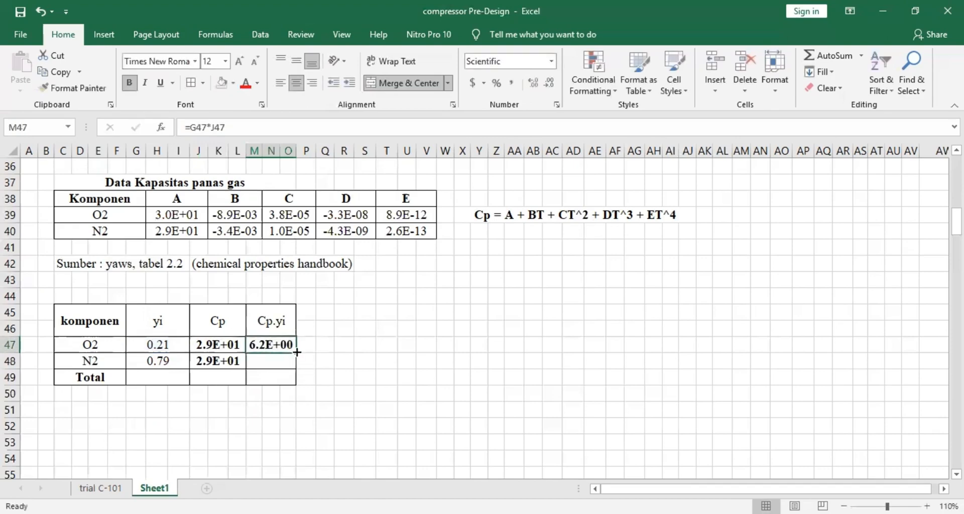
pyautogui.moveTo(296, 353); pyautogui.dragTo(300, 368)
# - Show the Cp and Cp.yi values with two decimals and total the Cp.yi column with SUM in M49
pyautogui.moveTo(215, 346); pyautogui.dragTo(272, 356)
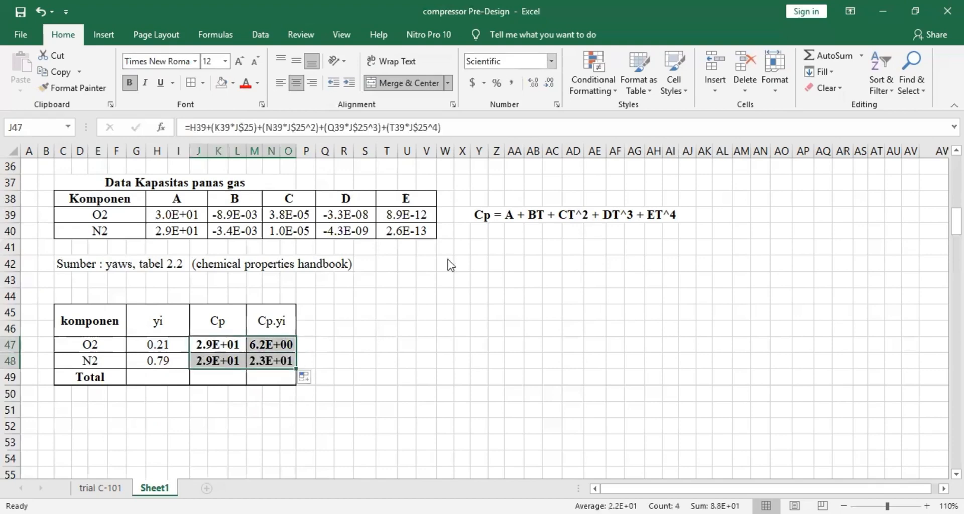
pyautogui.click(551, 84)
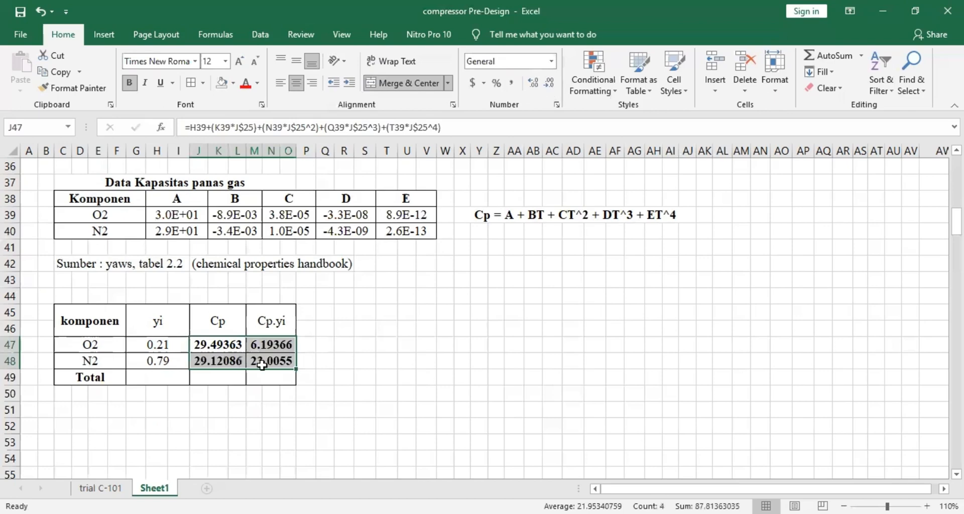
pyautogui.click(276, 380)
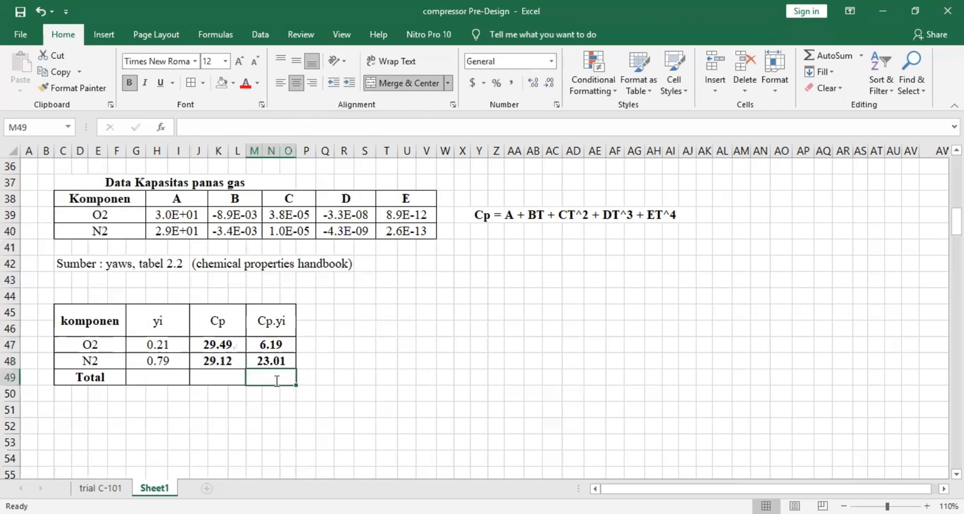
pyautogui.write('=sum(')
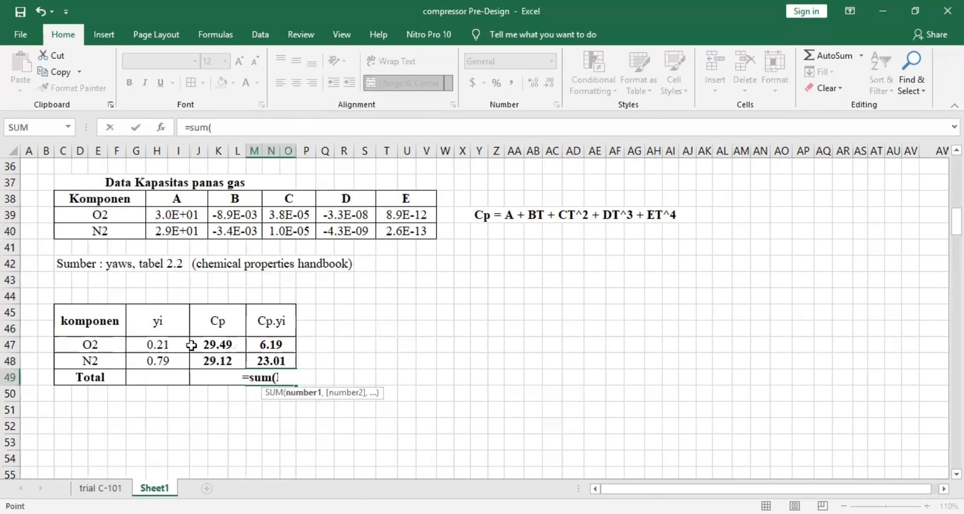
pyautogui.press('Return')
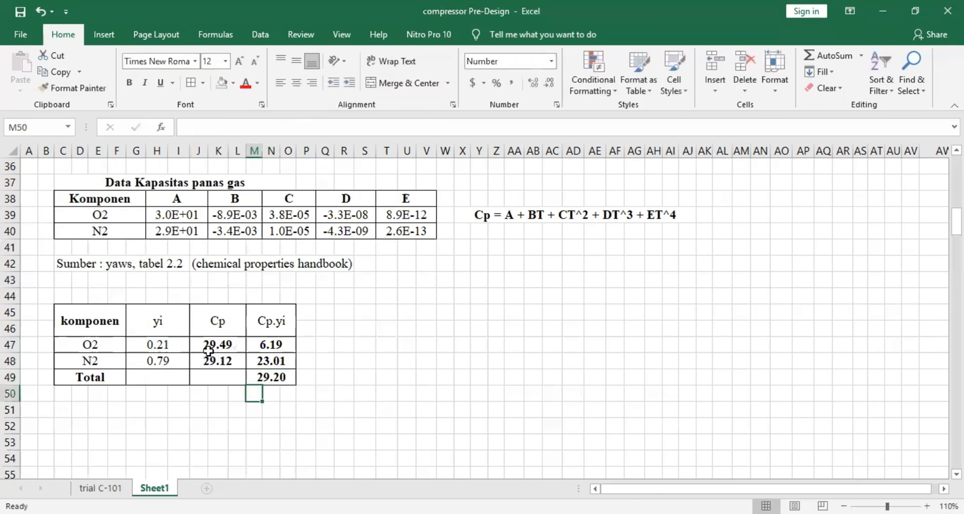
pyautogui.click(209, 349)
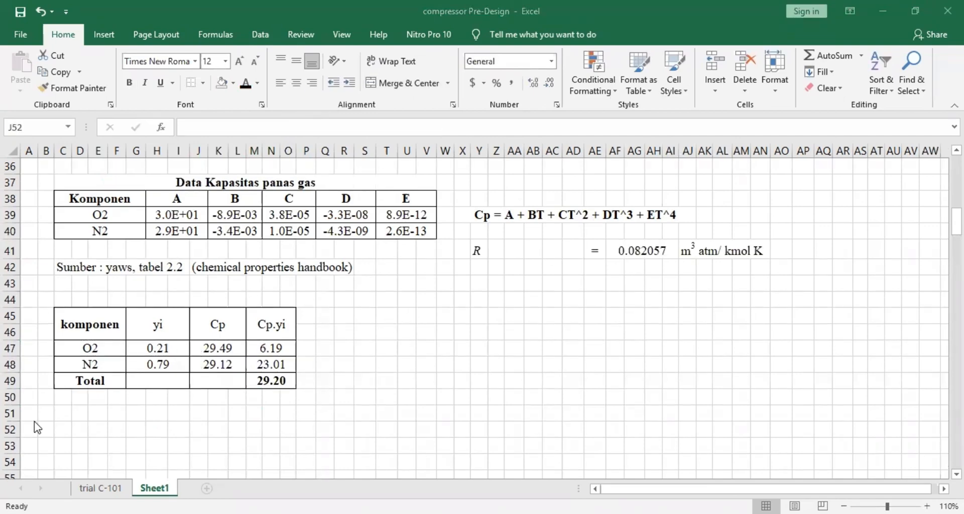
# - Enter the section heading "4. Menentukan Densitas" in A51
pyautogui.click(36, 416)
pyautogui.write('4')
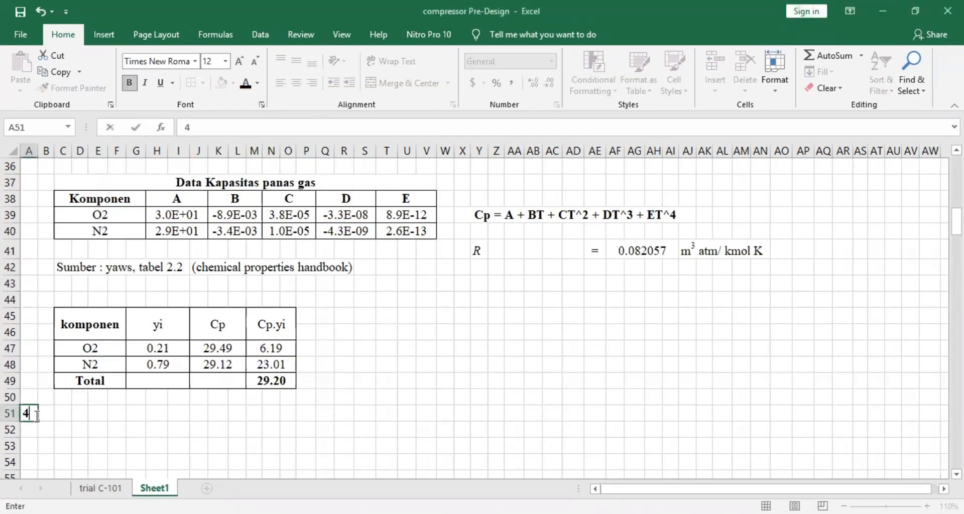
pyautogui.write('. Menentuka')
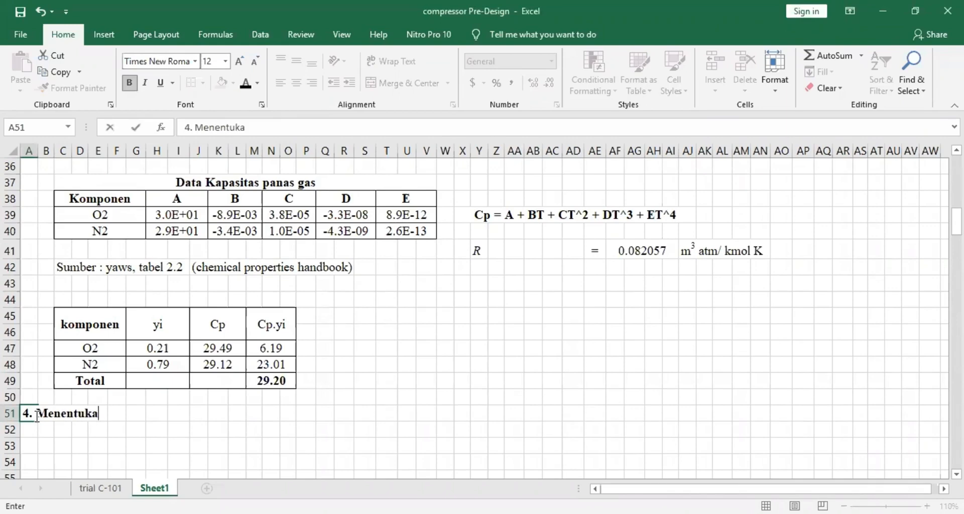
pyautogui.write('n Densitas')
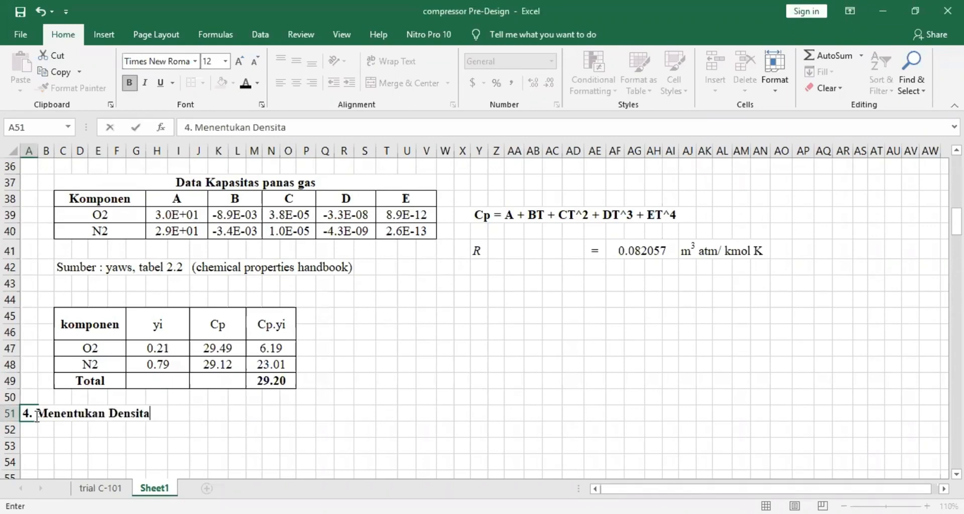
# - Start the inlet density line with the label "p in" in C53 and an equals sign in F53
pyautogui.click(56, 445)
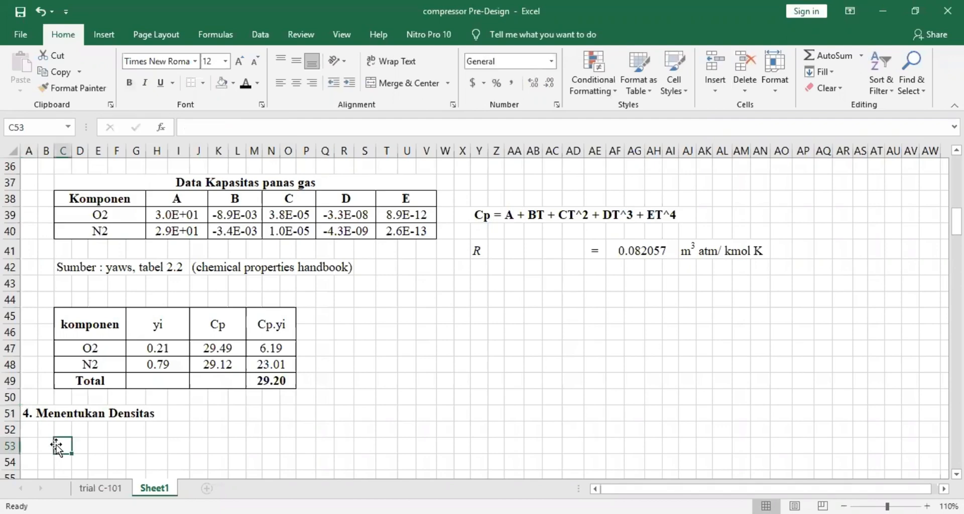
pyautogui.write('p in')
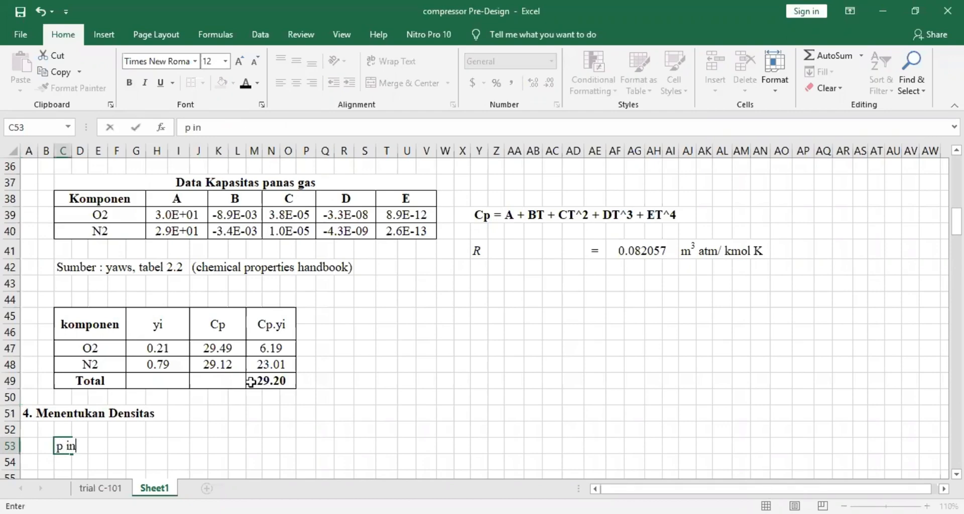
pyautogui.click(102, 445)
pyautogui.write('=')
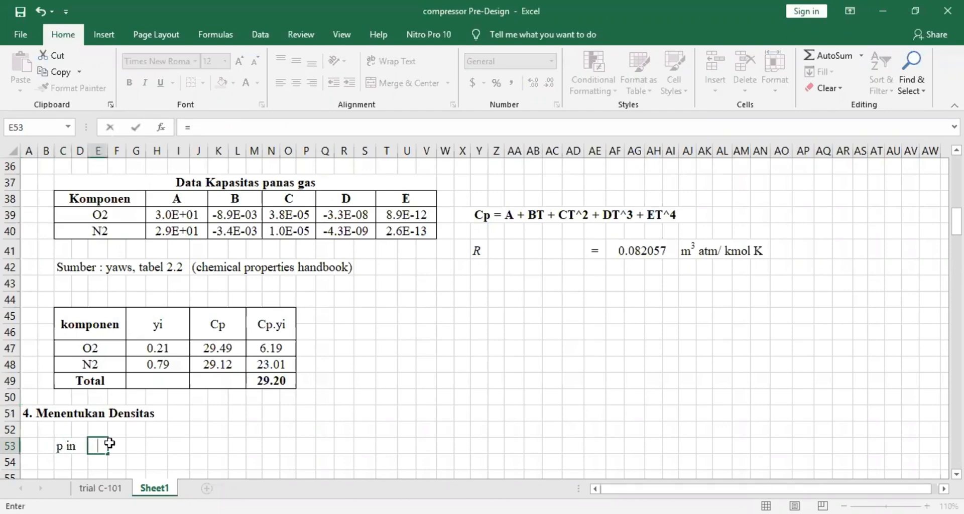
pyautogui.press('Escape')
pyautogui.click(117, 447)
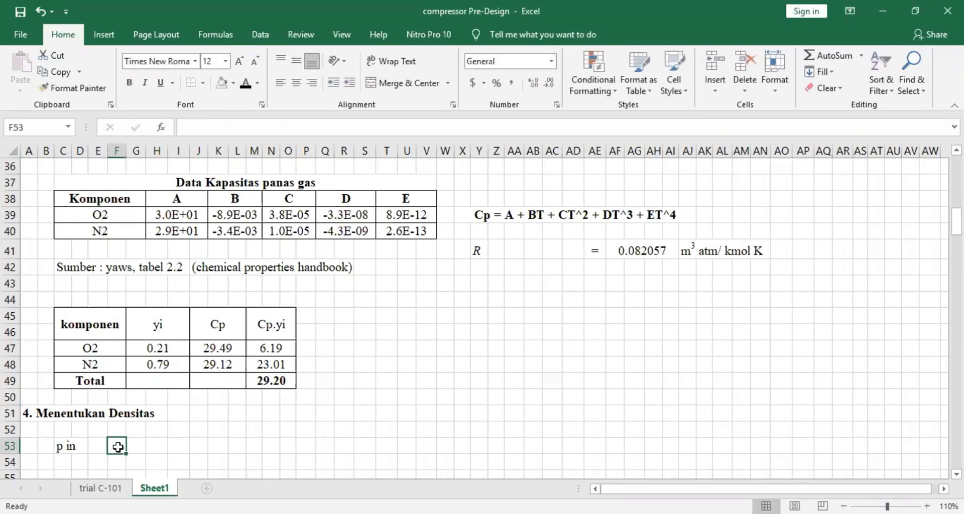
pyautogui.write('=')
pyautogui.click(127, 455)
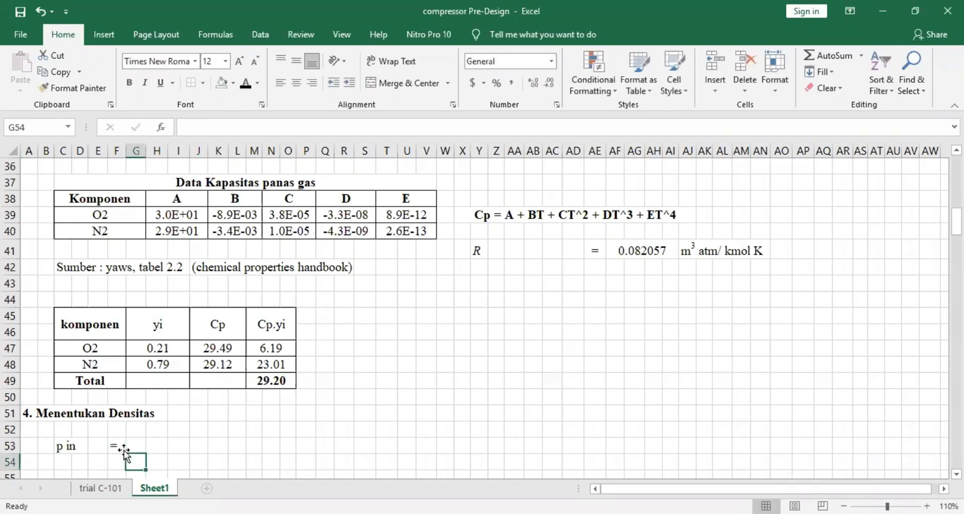
# - Write the density expression as "P x BM" in G53 with "T x R" below it in G54
pyautogui.click(144, 444)
pyautogui.write('P')
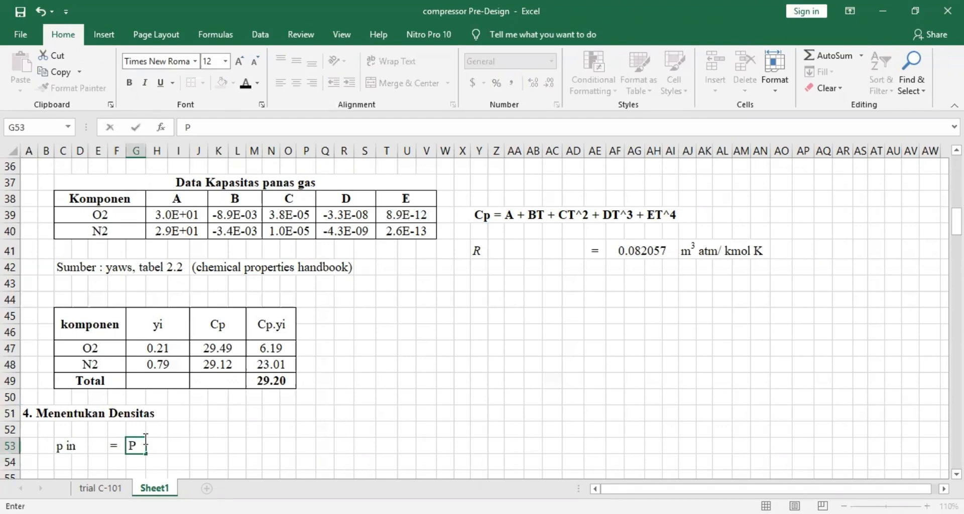
pyautogui.write(' x BM')
pyautogui.click(140, 465)
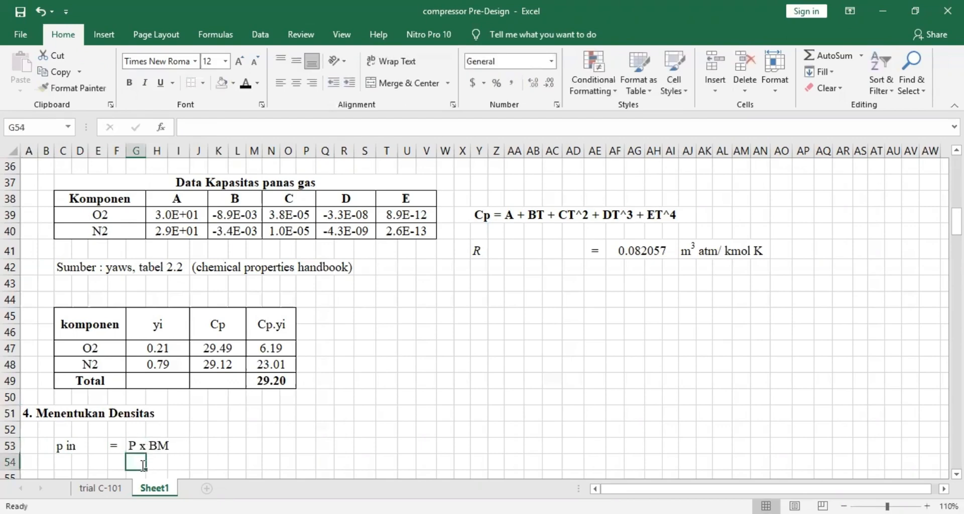
pyautogui.write('T x ')
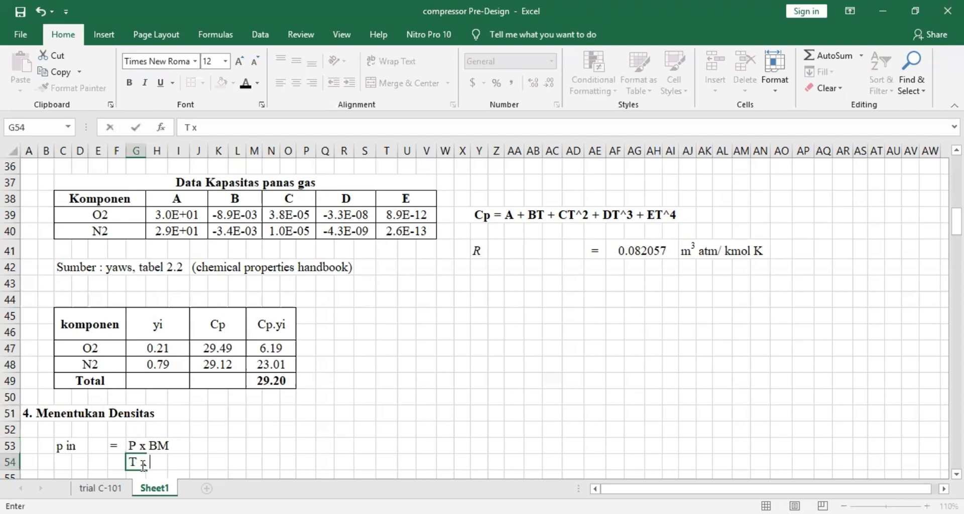
pyautogui.write('R')
pyautogui.click(216, 462)
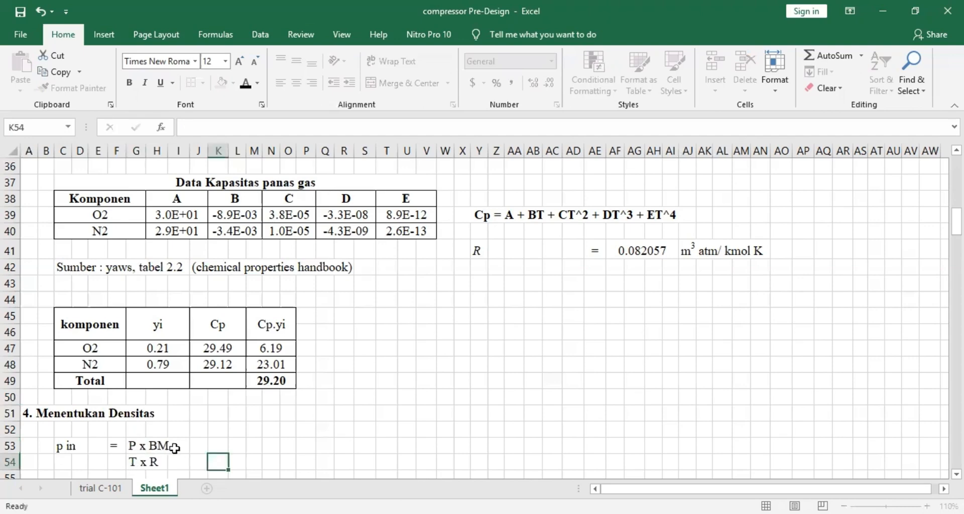
# - Merge and center P x BM and T x R each across columns G to I with a fraction line between, and put an equals sign in J53
pyautogui.moveTo(174, 448)
pyautogui.mouseDown()
pyautogui.moveTo(184, 447)
pyautogui.moveTo(143, 460)
pyautogui.moveTo(173, 457)
pyautogui.mouseUp()
pyautogui.click(374, 86)
pyautogui.click(401, 83)
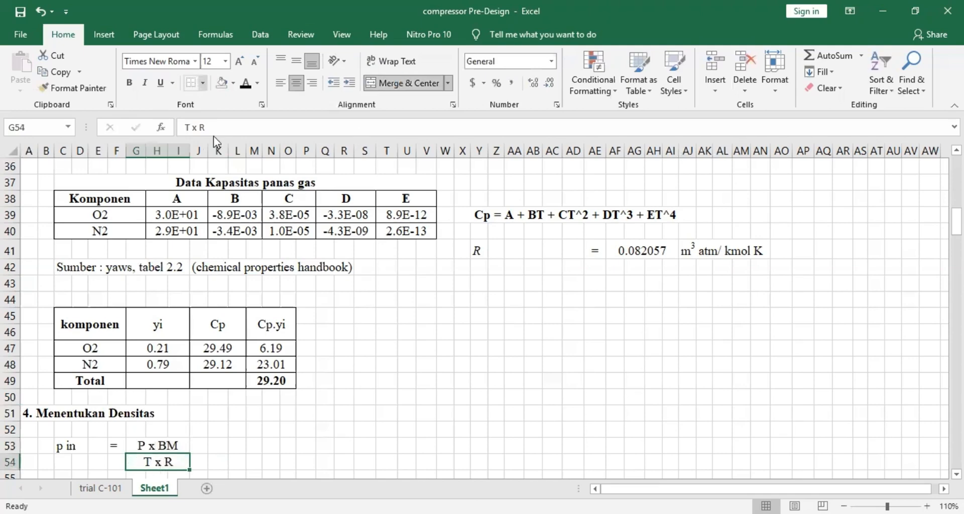
pyautogui.click(202, 449)
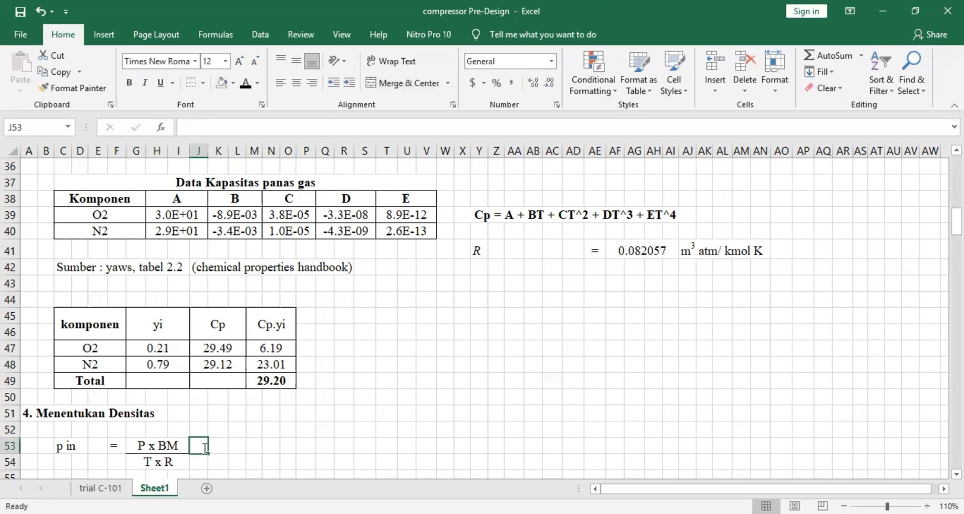
pyautogui.write('=')
pyautogui.press('Return')
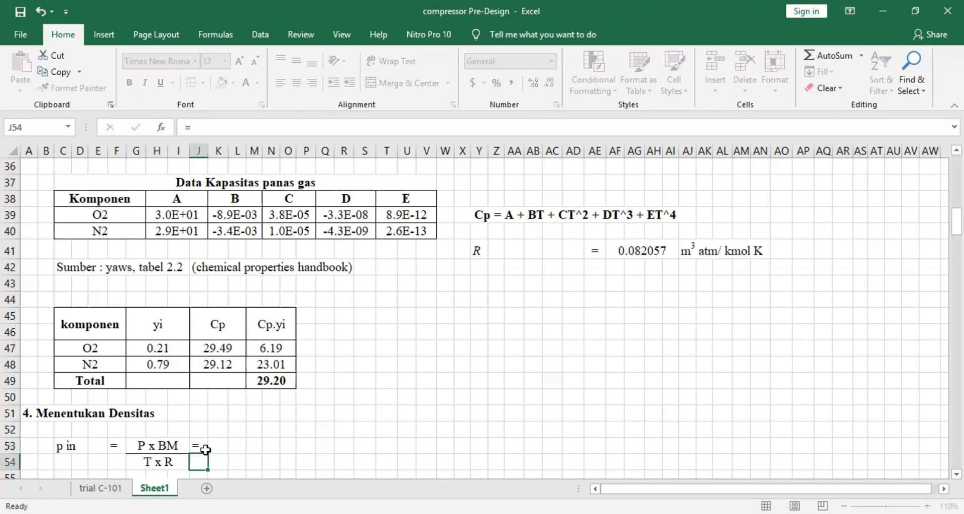
pyautogui.press('Right')
pyautogui.write('=')
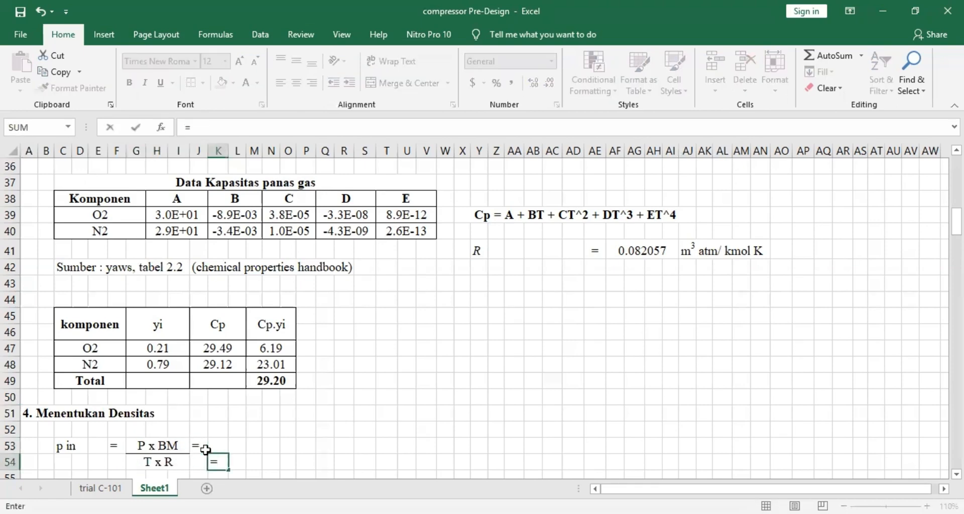
pyautogui.press('Escape')
# - Write the inlet density formula =F23*S33/(J25*AF41) in K53, using P in, total BMc, Tin in kelvin and R
pyautogui.click(225, 446)
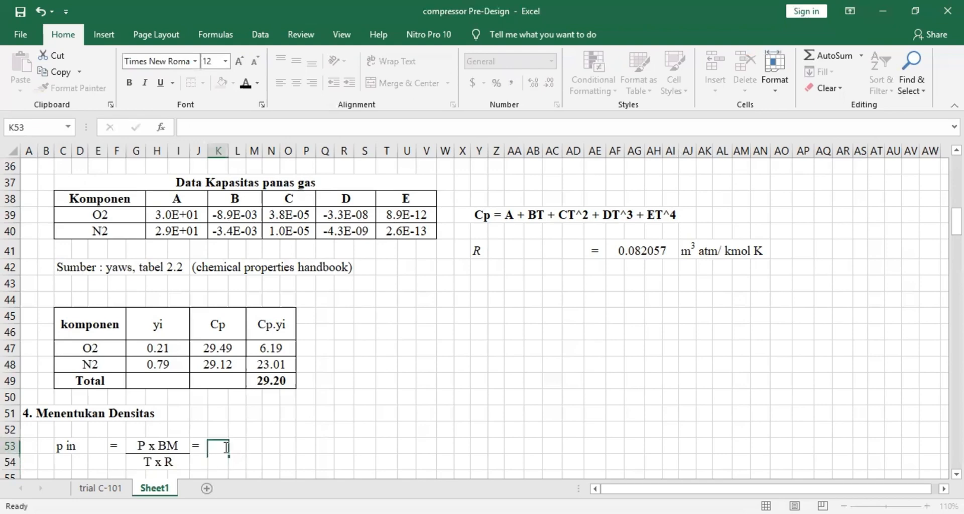
pyautogui.write('=')
pyautogui.scroll(6, 115, 251)
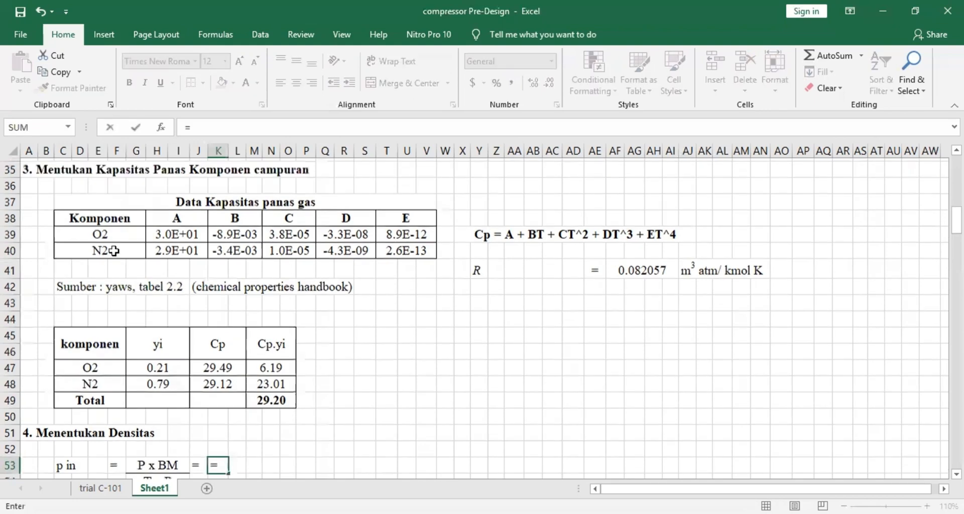
pyautogui.click(115, 247)
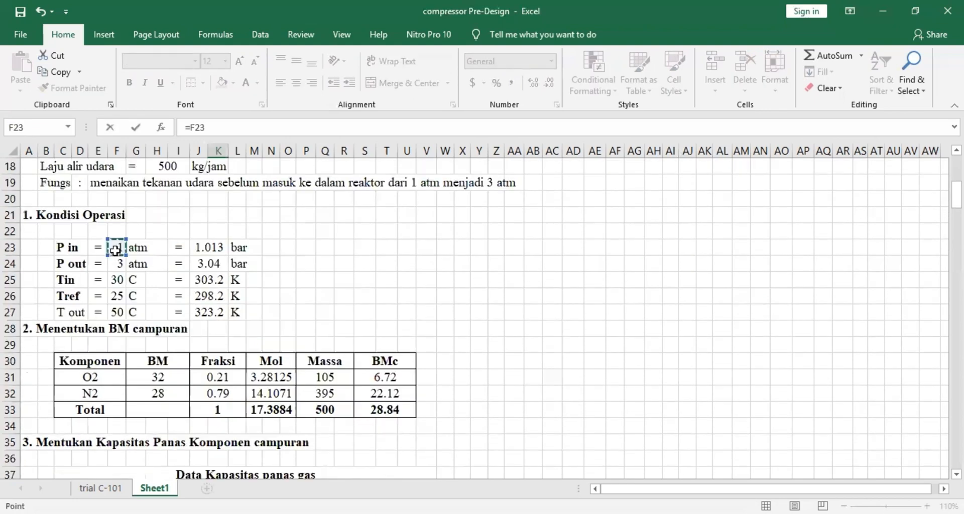
pyautogui.write('*')
pyautogui.click(377, 407)
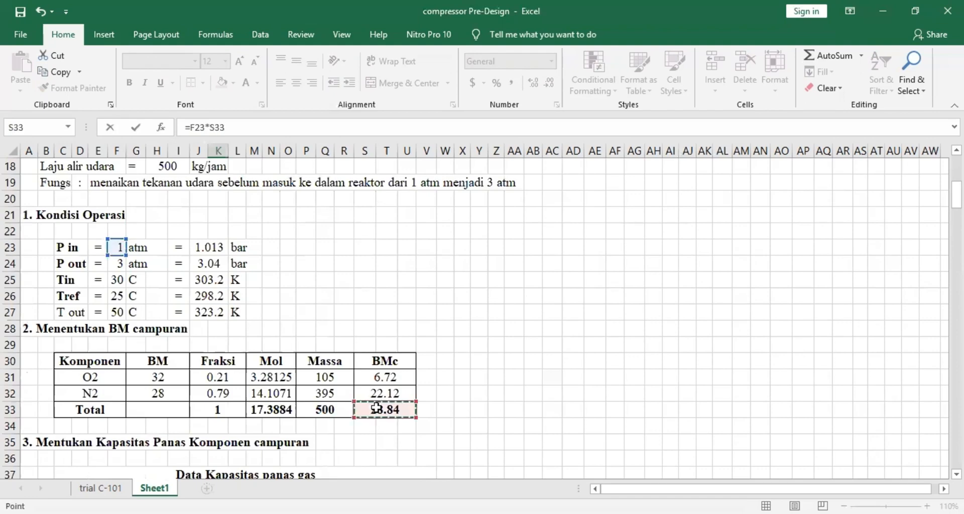
pyautogui.write('/(')
pyautogui.click(202, 276)
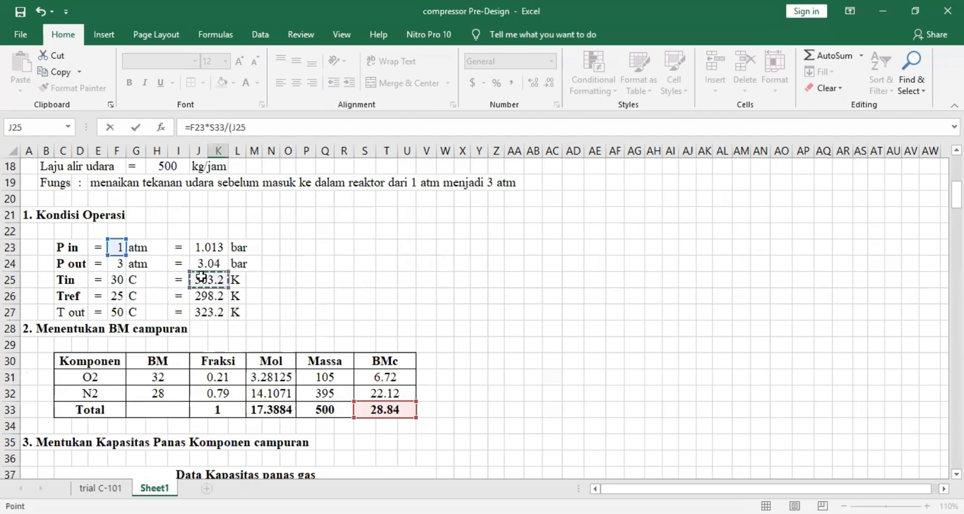
pyautogui.write('*')
pyautogui.scroll(-4, 685, 335)
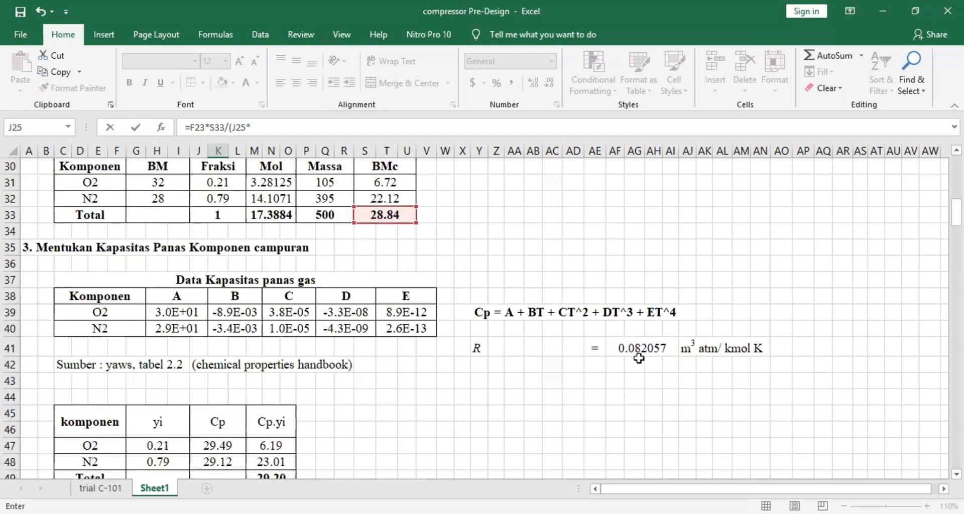
pyautogui.click(643, 349)
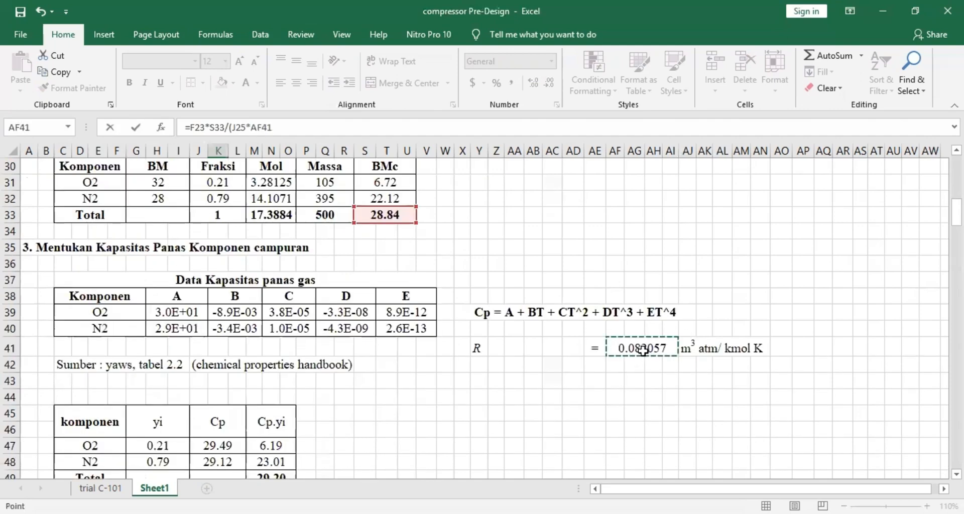
pyautogui.write(')')
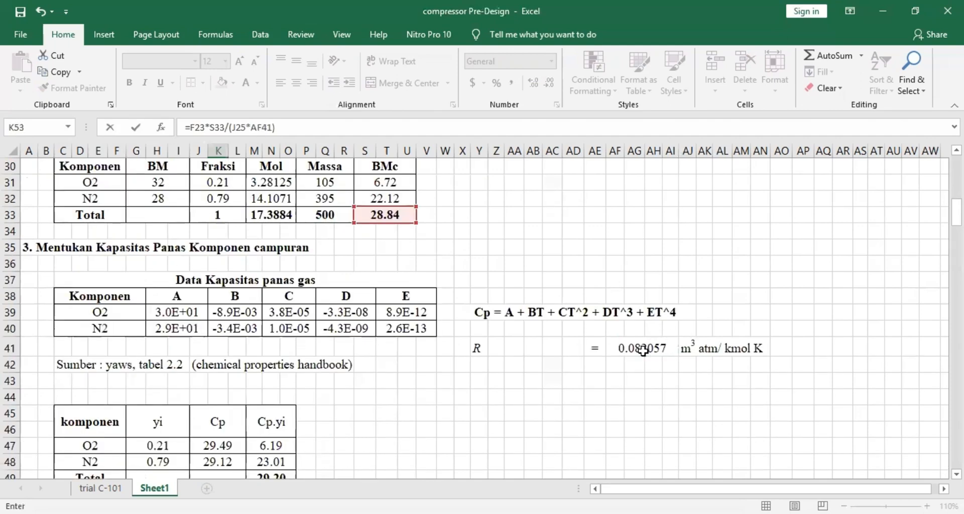
# - Insert an opening parenthesis before F23 in the K53 density formula
pyautogui.click(226, 127)
pyautogui.write('0')
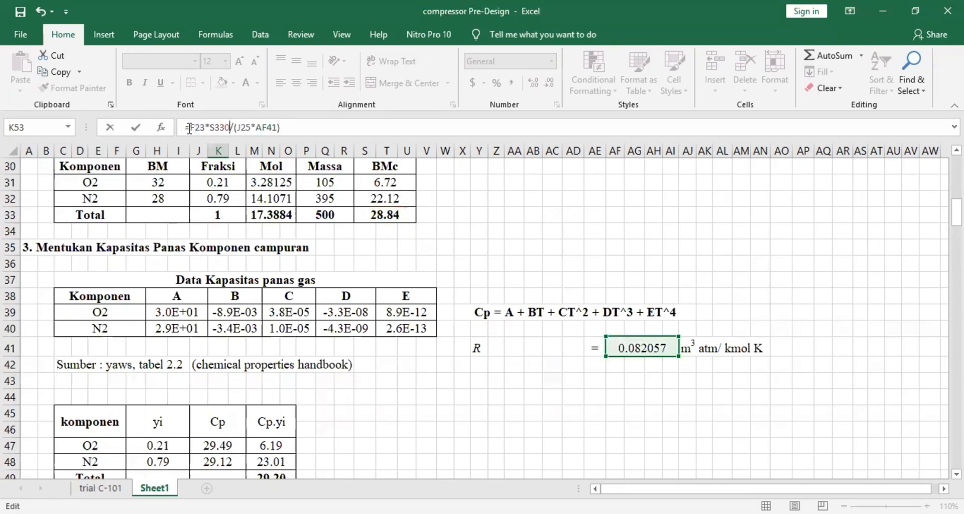
pyautogui.click(192, 127)
pyautogui.press('BackSpace')
pyautogui.write('9F')
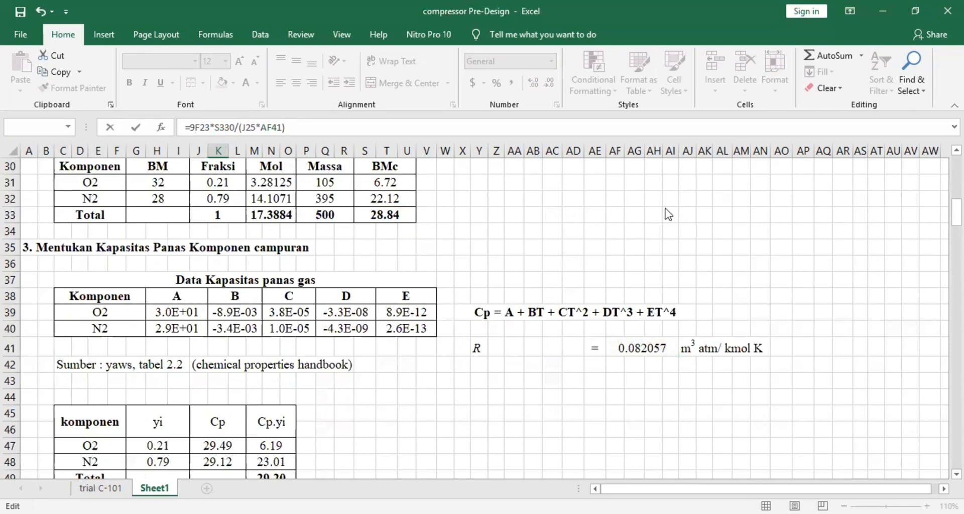
pyautogui.press('Return')
pyautogui.press('Return')
pyautogui.press('BackSpace')
pyautogui.write('(')
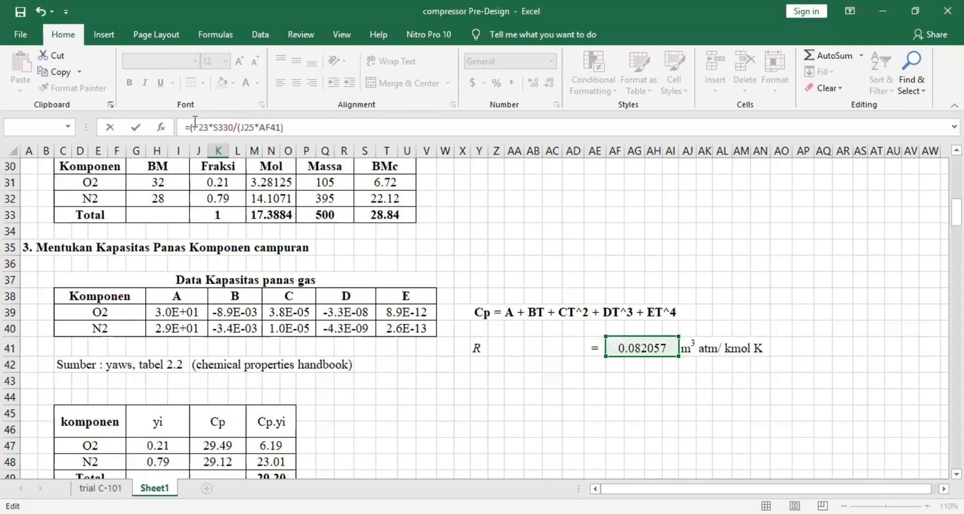
# - Reject the suggested correction, close the parenthesis after S33 and confirm the K53 formula as =(F23*S33)/(J25*AF41)
pyautogui.press('Return')
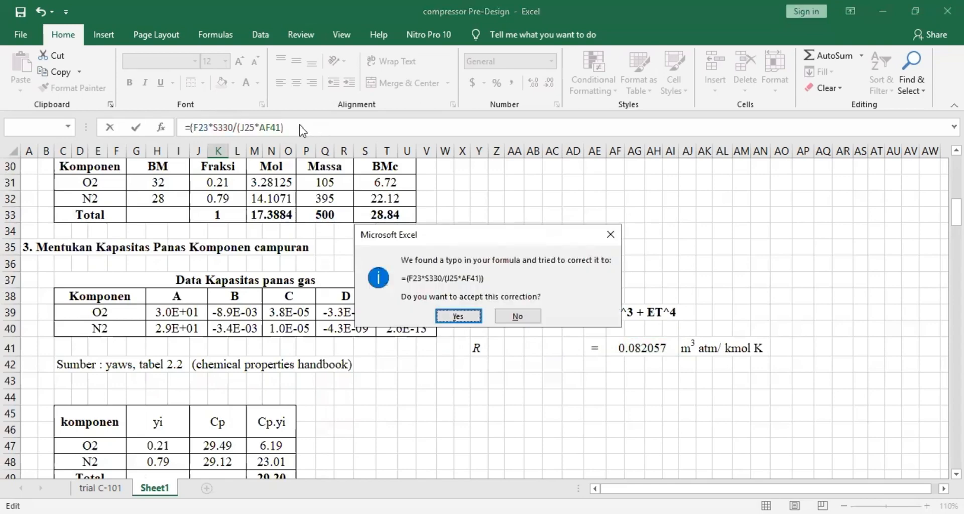
pyautogui.click(526, 315)
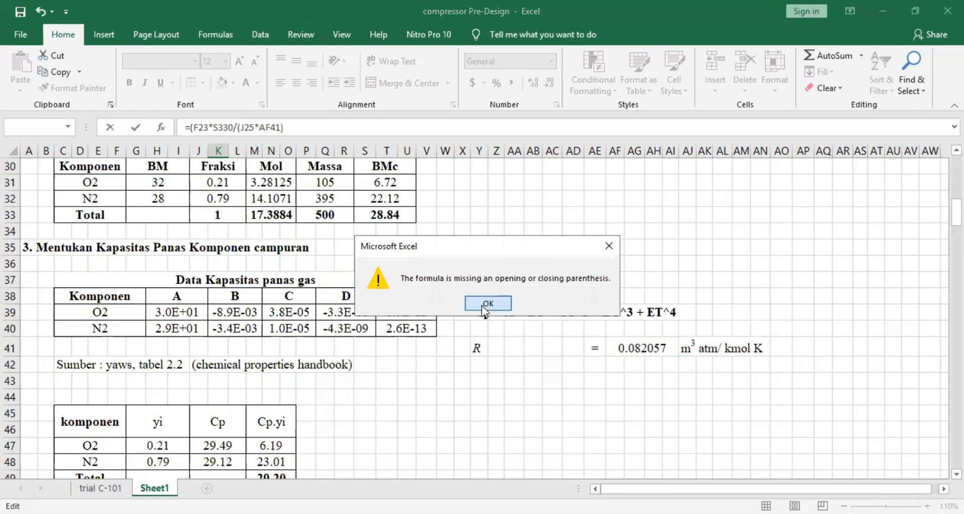
pyautogui.press('Return')
pyautogui.click(233, 127)
pyautogui.write(')')
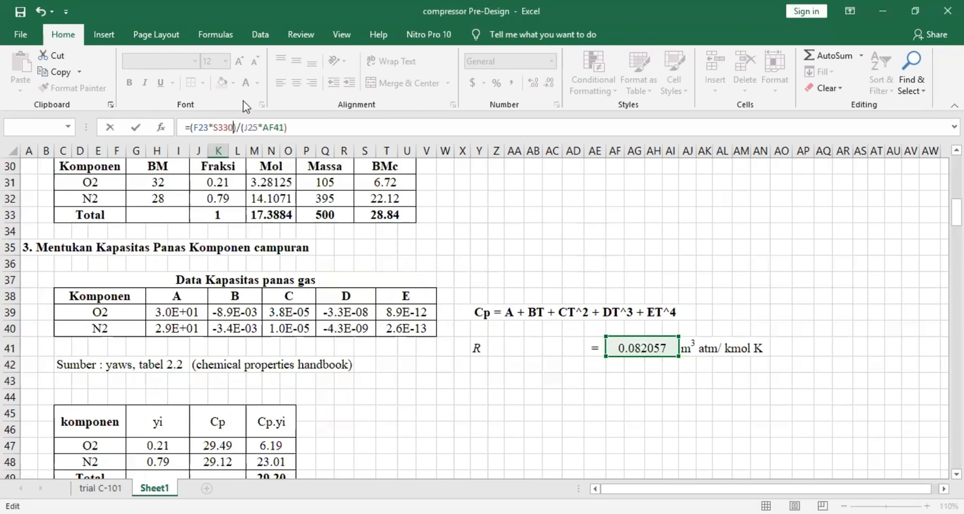
pyautogui.press('BackSpace')
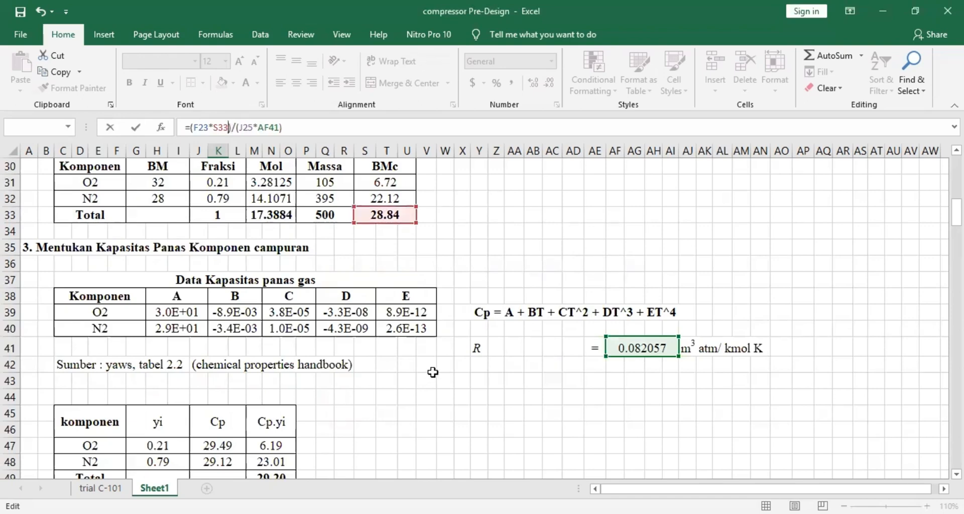
pyautogui.press('Return')
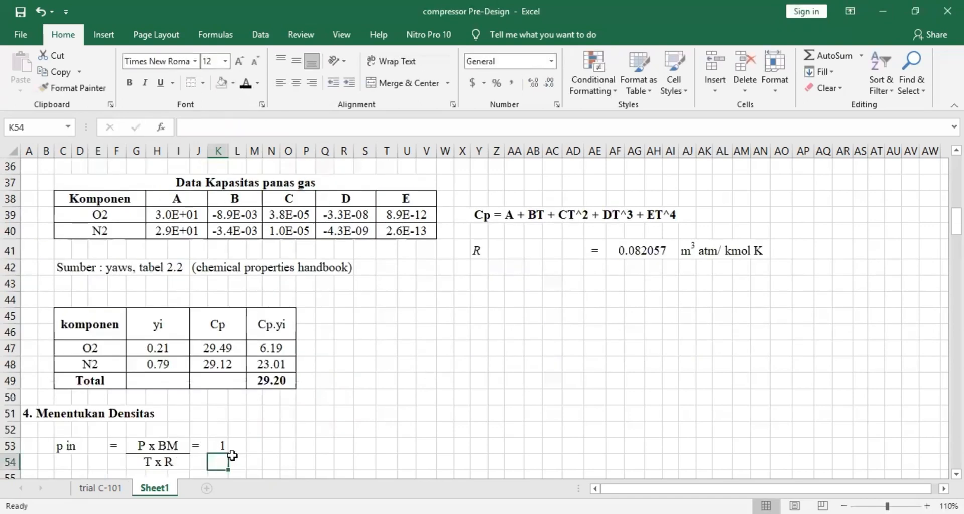
# - Merge and center the density result across K53:M53 and enter the unit kg/m3 in N53
pyautogui.click(428, 84)
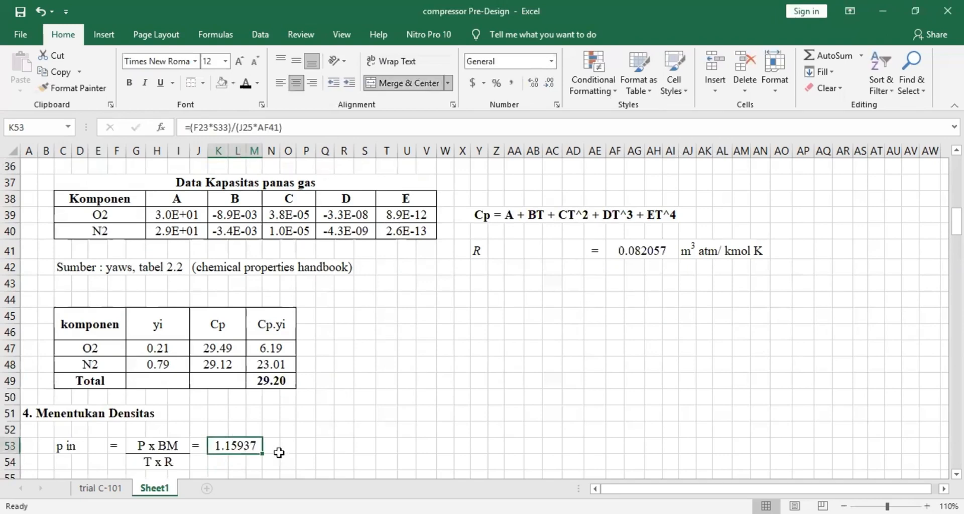
pyautogui.click(276, 450)
pyautogui.write('kg')
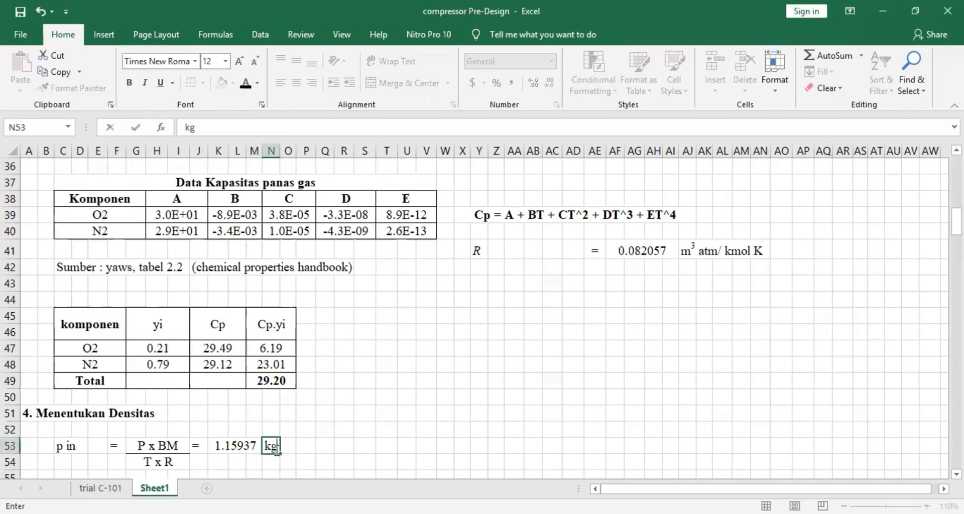
pyautogui.write('/m3')
pyautogui.scroll(-2, 403, 446)
pyautogui.scroll(1, 54, 341)
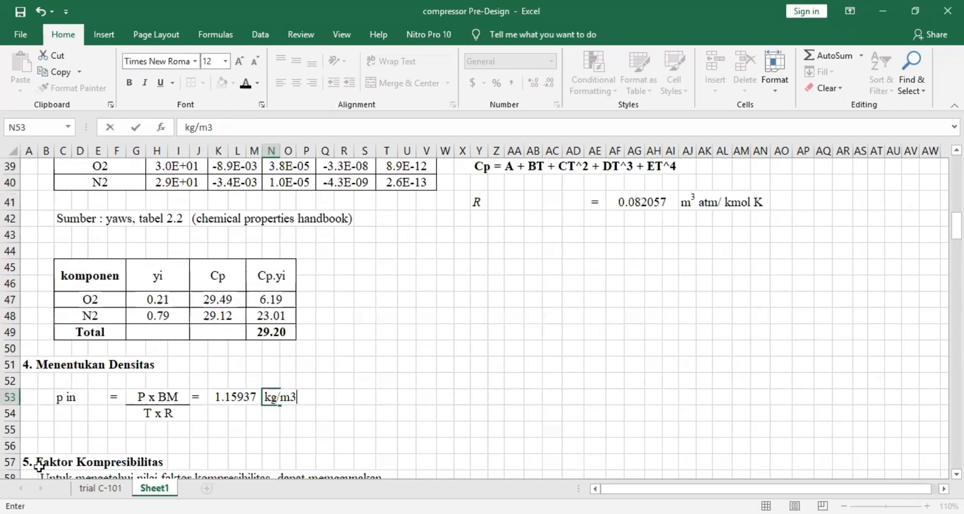
# - Review section 5's Pitzer compressibility equations, the symbol definitions and R values, and the O2 and N2 component table below them
pyautogui.scroll(-1, 42, 454)
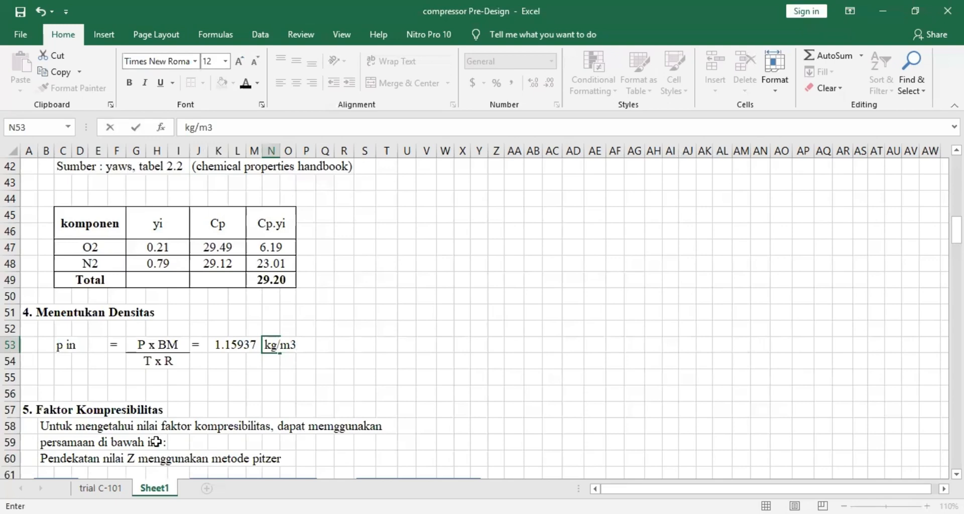
pyautogui.scroll(-1, 156, 440)
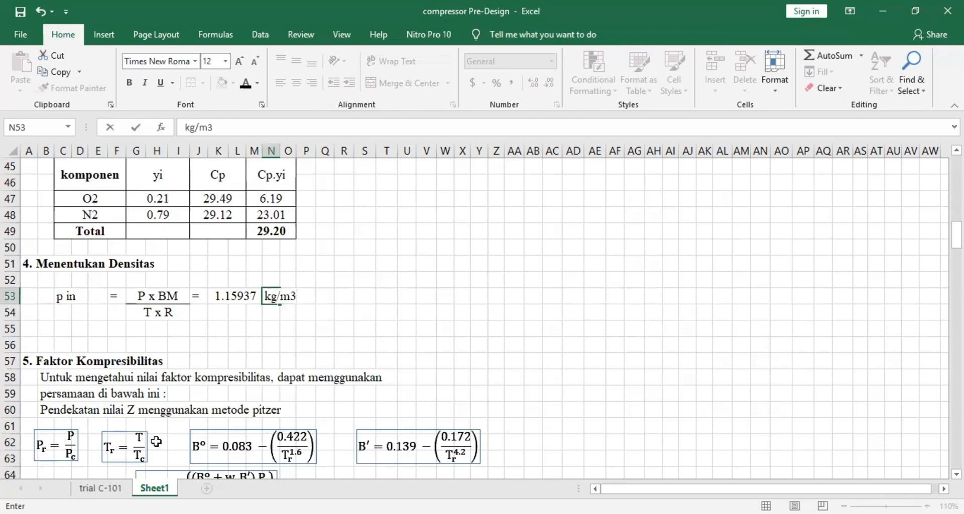
pyautogui.scroll(-1, 151, 439)
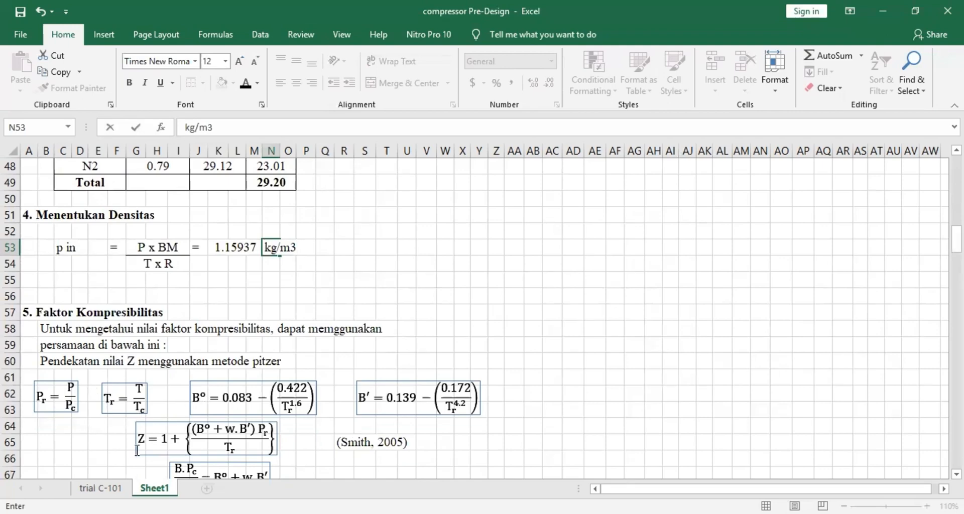
pyautogui.scroll(-1, 135, 451)
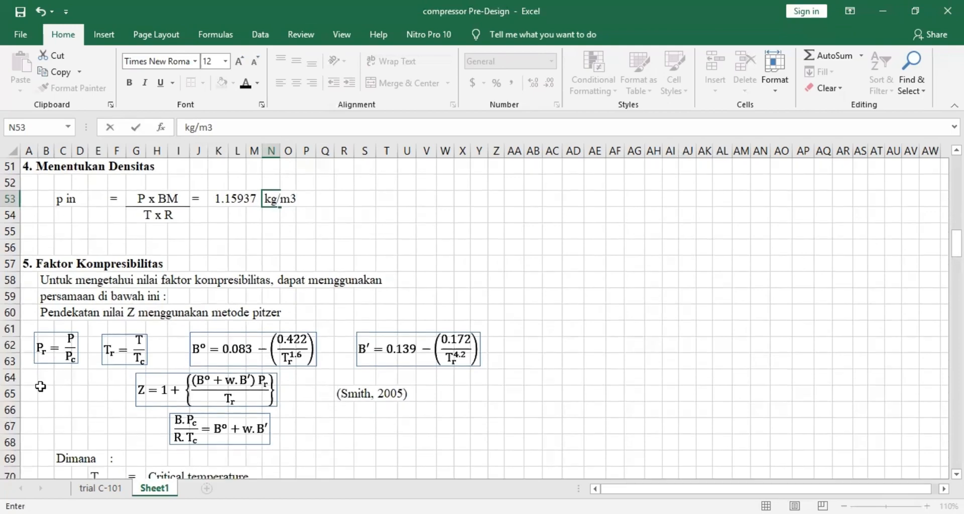
pyautogui.scroll(-2, 40, 386)
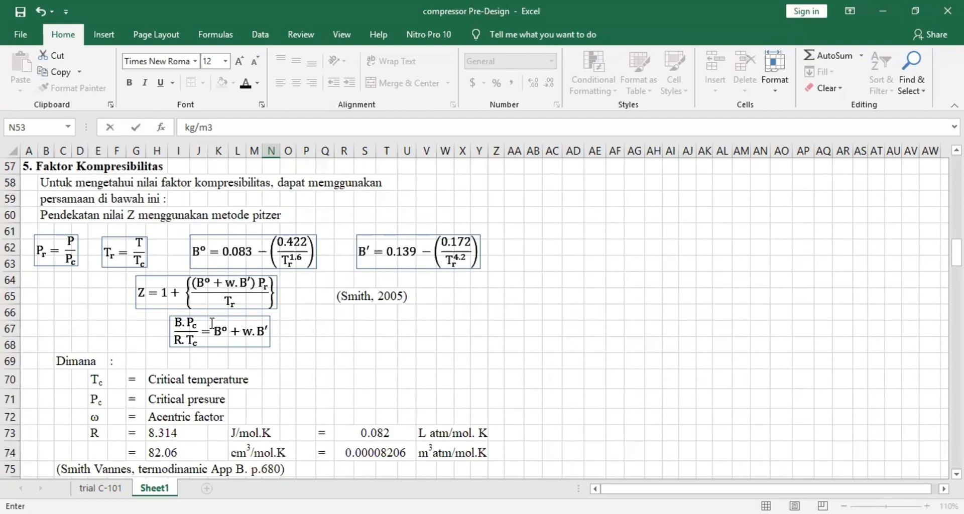
pyautogui.scroll(-1, 192, 406)
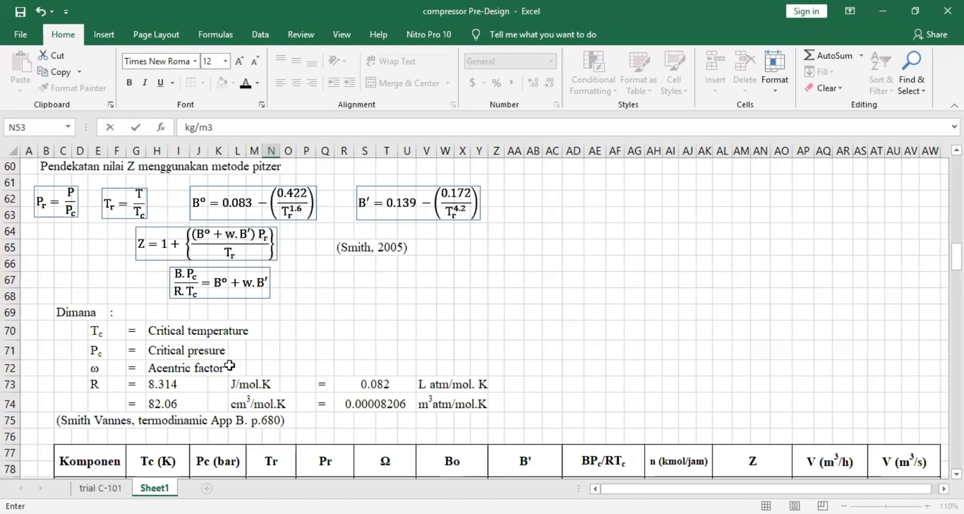
pyautogui.scroll(-1, 95, 415)
pyautogui.scroll(1, 98, 380)
pyautogui.scroll(-1, 101, 416)
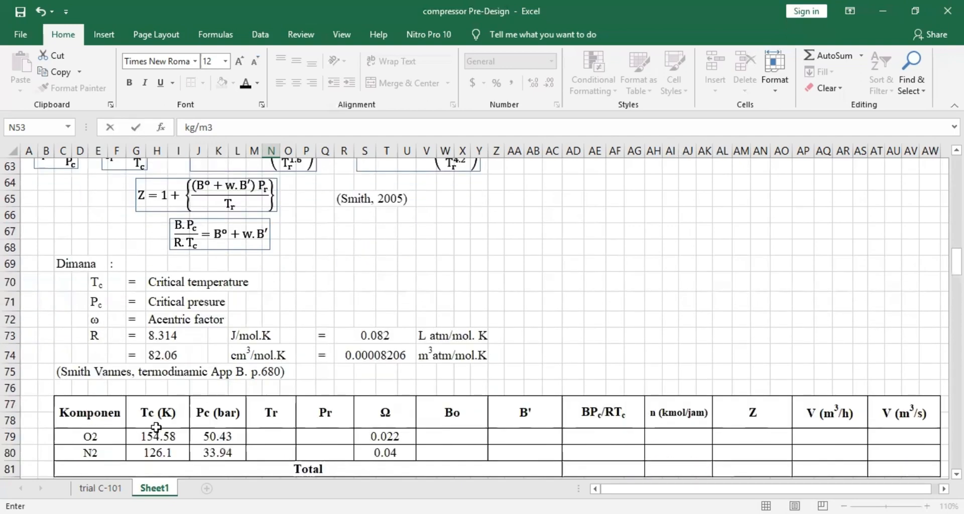
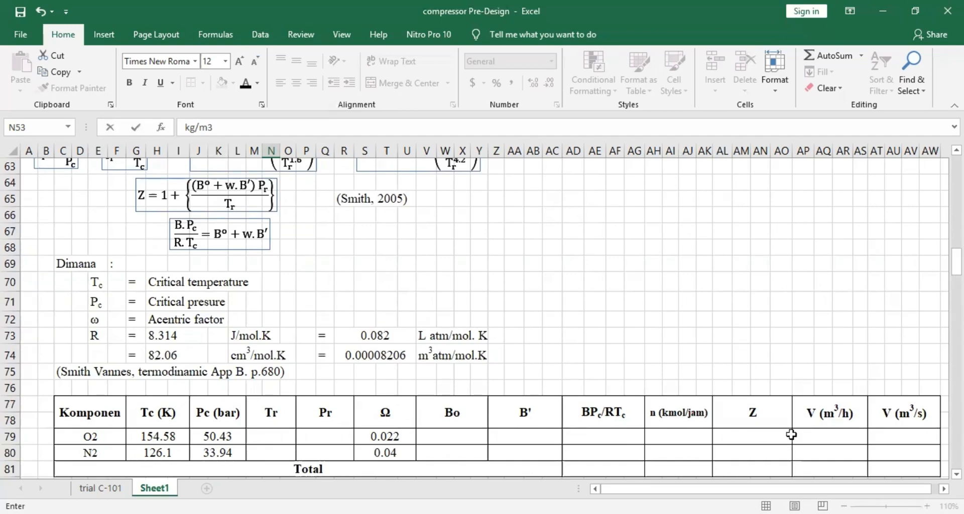
# - Calculate the reduced temperature Tr of O2 in M79 by dividing Tin in kelvin (J25) by the O2 critical temperature Tc
pyautogui.click(275, 435)
pyautogui.write('=')
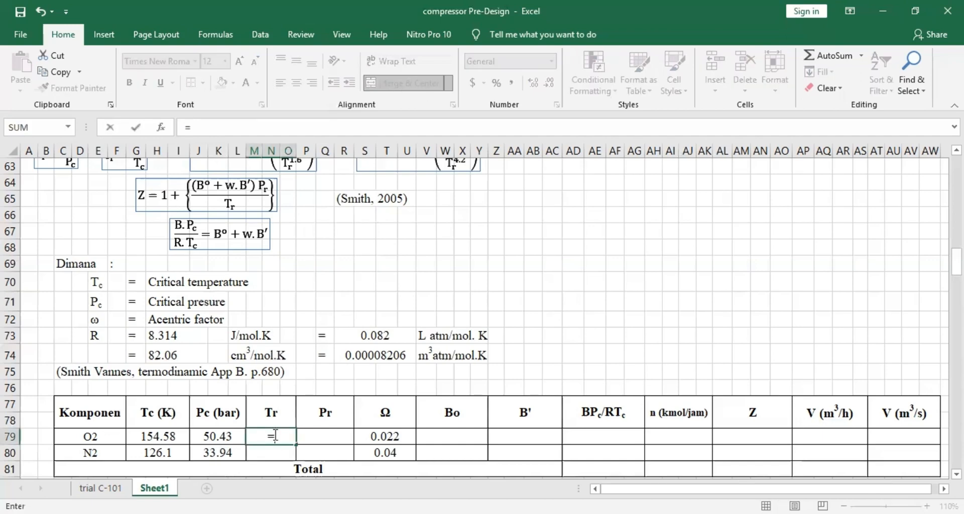
pyautogui.scroll(14, 275, 434)
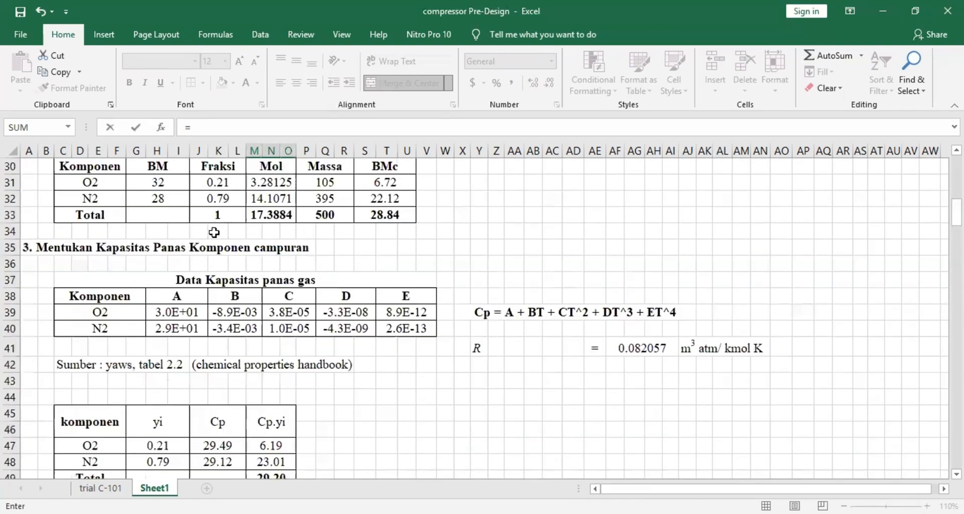
pyautogui.click(215, 236)
pyautogui.write('/')
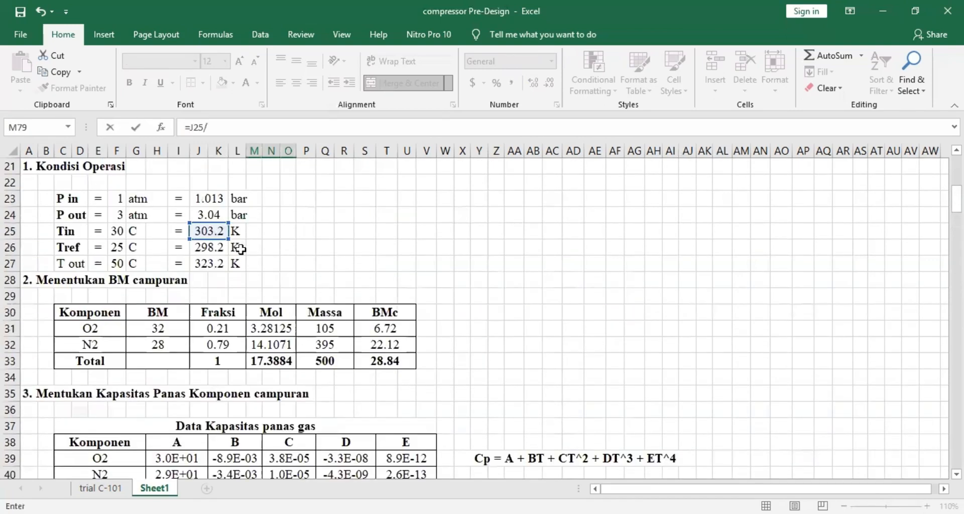
pyautogui.scroll(-15, 243, 250)
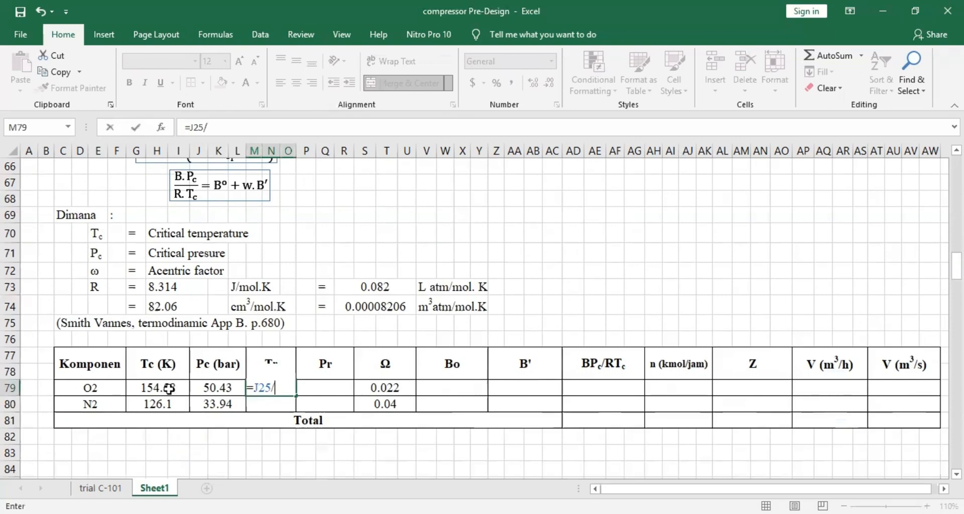
pyautogui.click(171, 388)
pyautogui.press('Return')
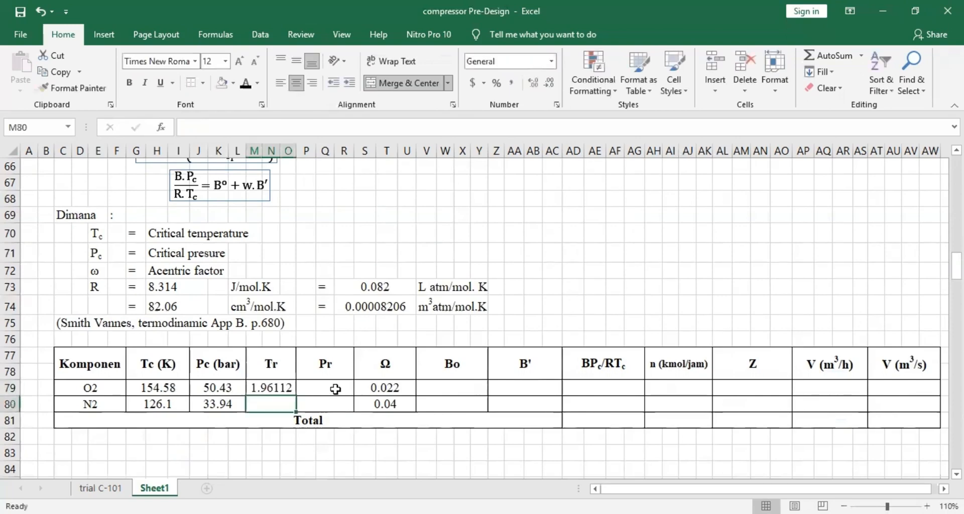
# - Calculate the reduced pressure Pr of O2 in P79 by dividing P in in bar (J23) by the O2 critical pressure Pc
pyautogui.click(334, 388)
pyautogui.write('=')
pyautogui.scroll(4, 293, 368)
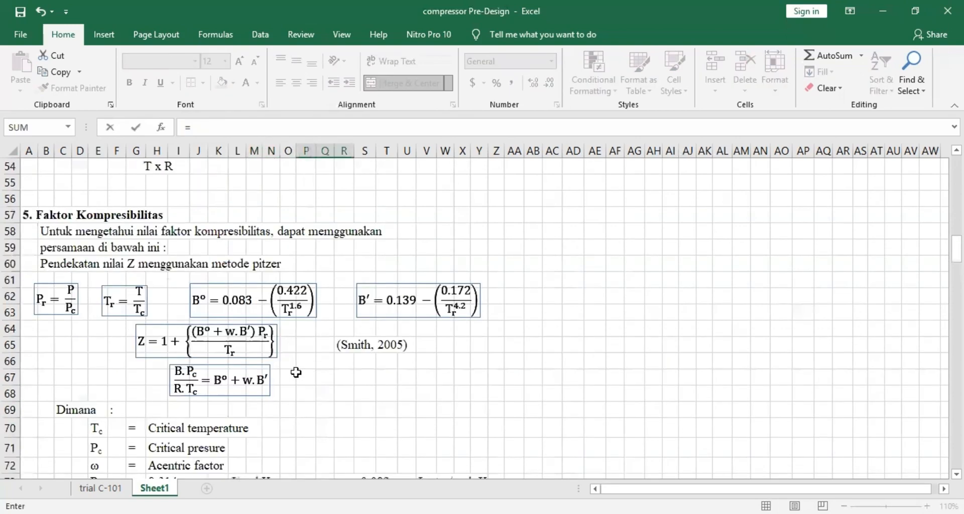
pyautogui.scroll(4, 166, 229)
pyautogui.scroll(7, 166, 228)
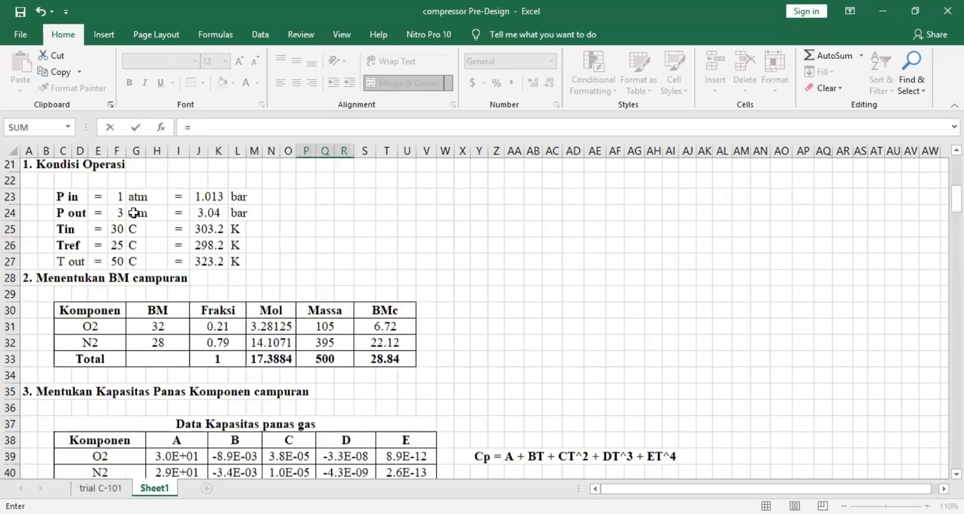
pyautogui.click(193, 197)
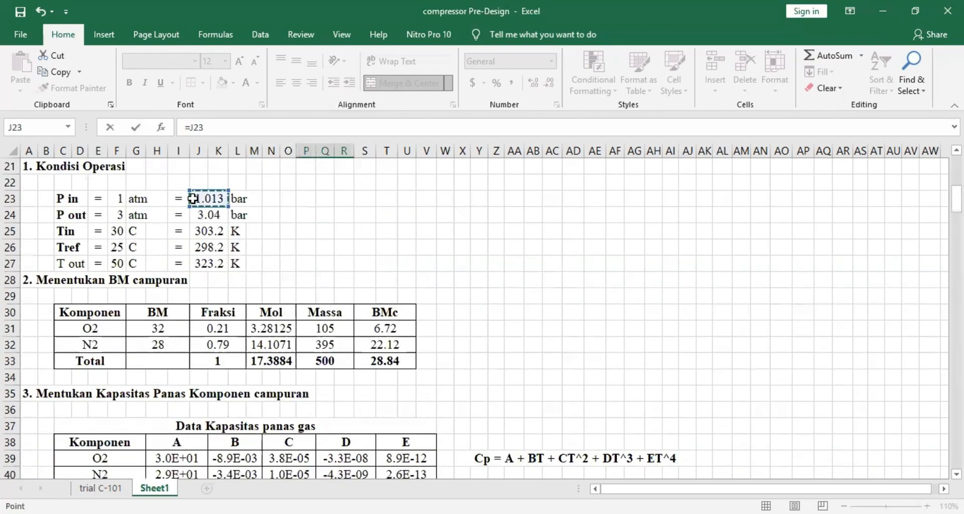
pyautogui.write('/')
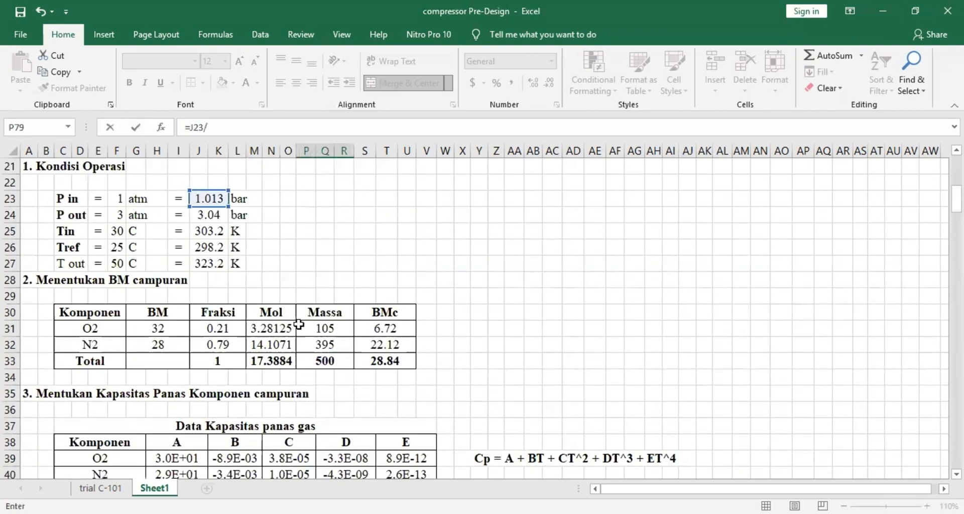
pyautogui.scroll(-16, 232, 333)
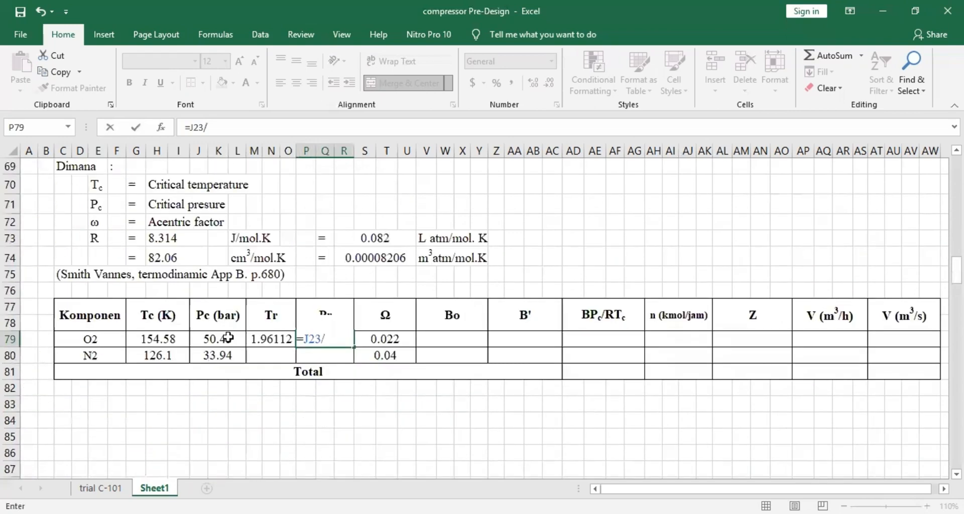
pyautogui.click(225, 339)
pyautogui.press('Return')
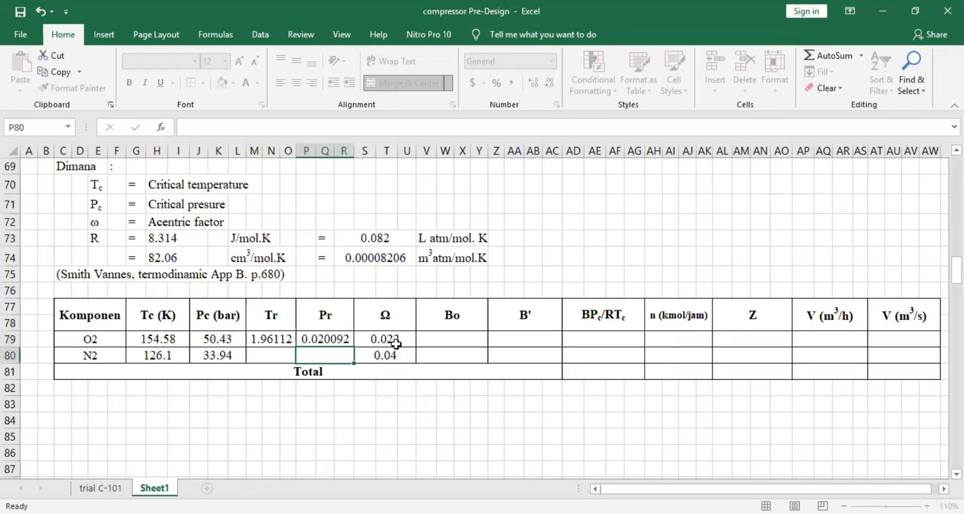
# - Calculate Bo for O2 in V79 with the formula =0.083-(0.422/(M79^1.6)), using the O2 reduced temperature
pyautogui.click(388, 318)
pyautogui.click(444, 332)
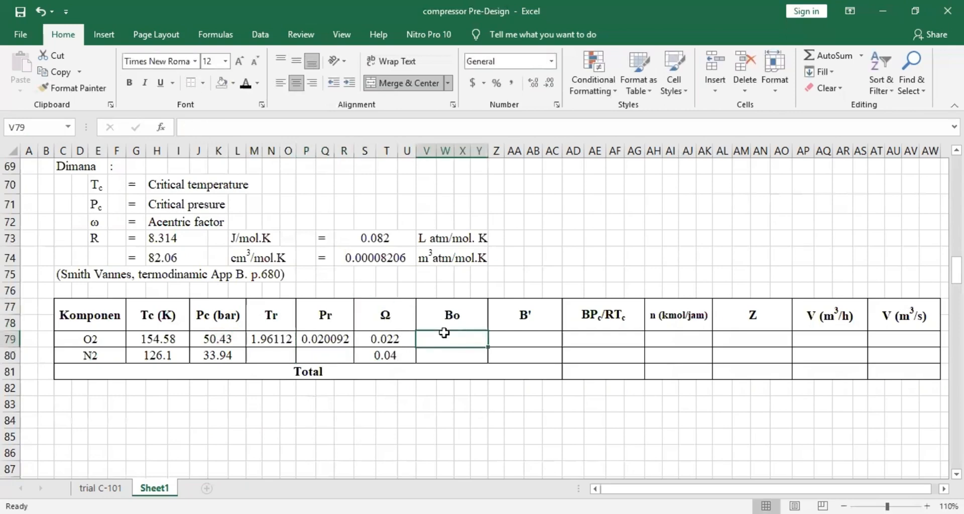
pyautogui.write('=')
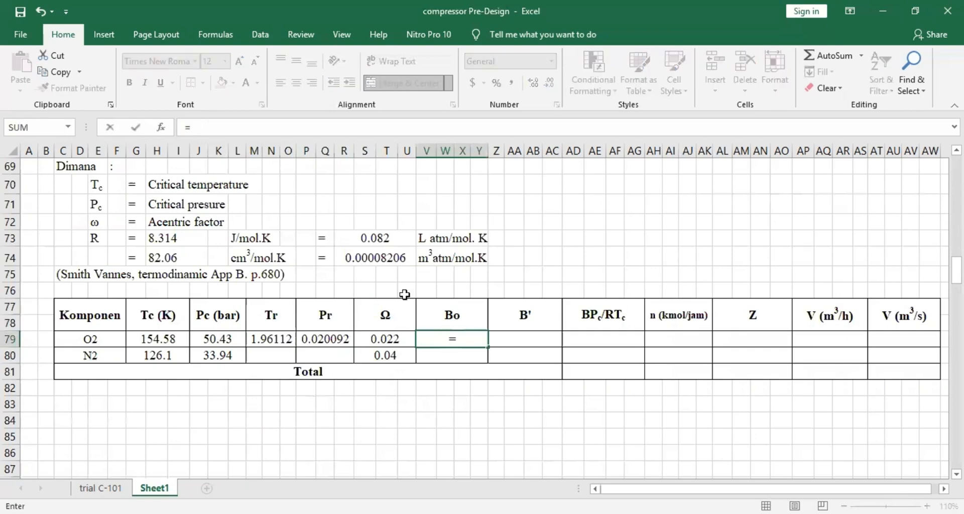
pyautogui.scroll(3, 404, 295)
pyautogui.write('0.0')
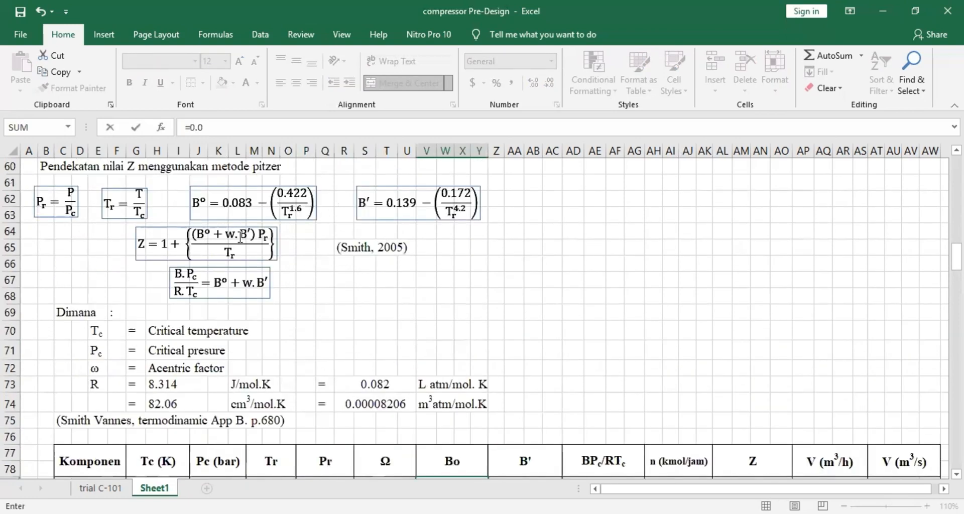
pyautogui.write('83-90.422')
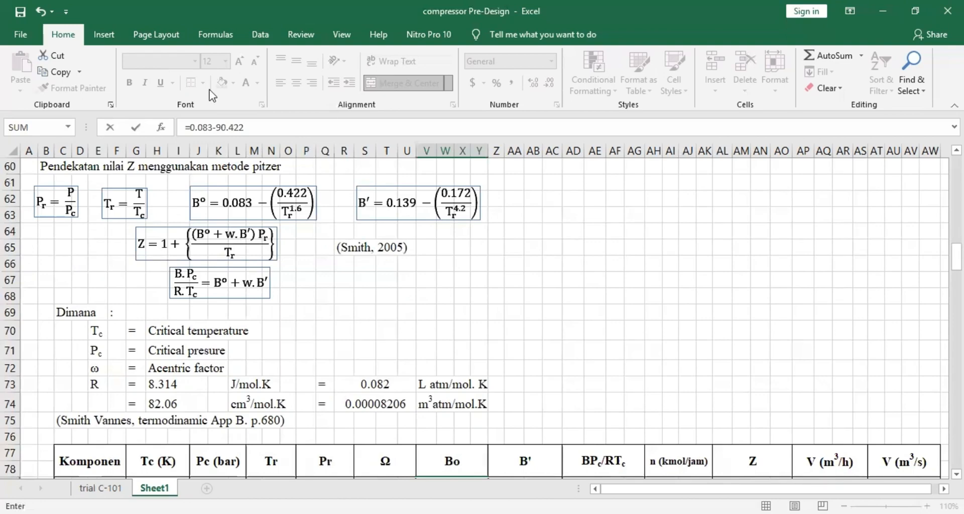
pyautogui.click(224, 127)
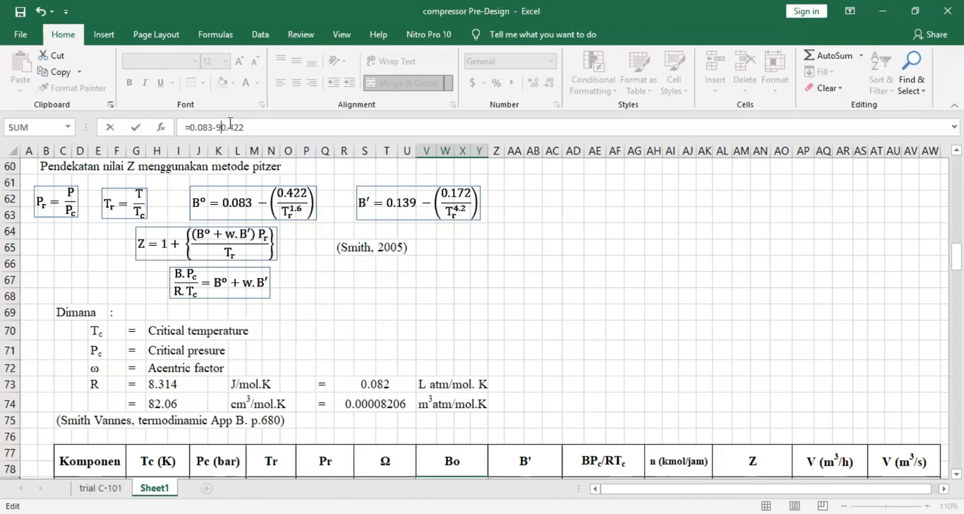
pyautogui.press('BackSpace')
pyautogui.write('(')
pyautogui.write('/(')
pyautogui.scroll(-1, 271, 431)
pyautogui.click(271, 437)
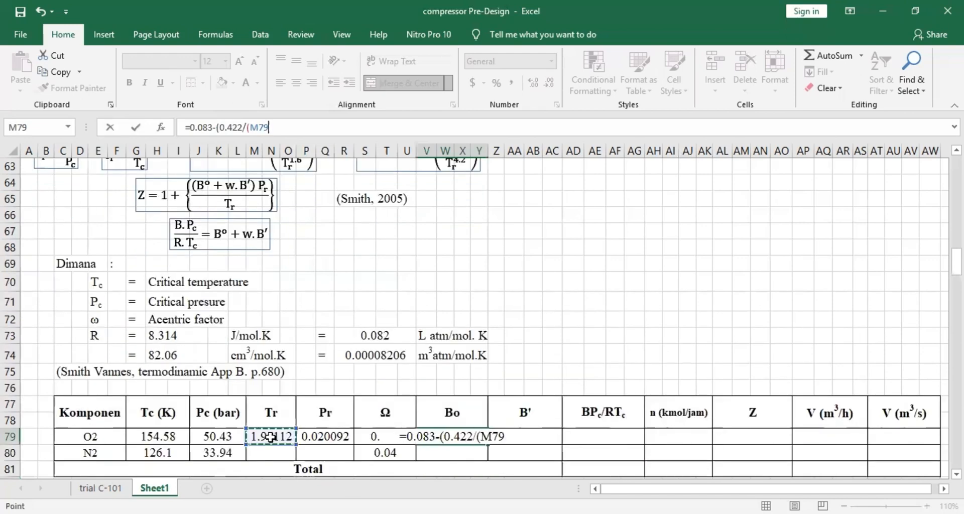
pyautogui.write('^')
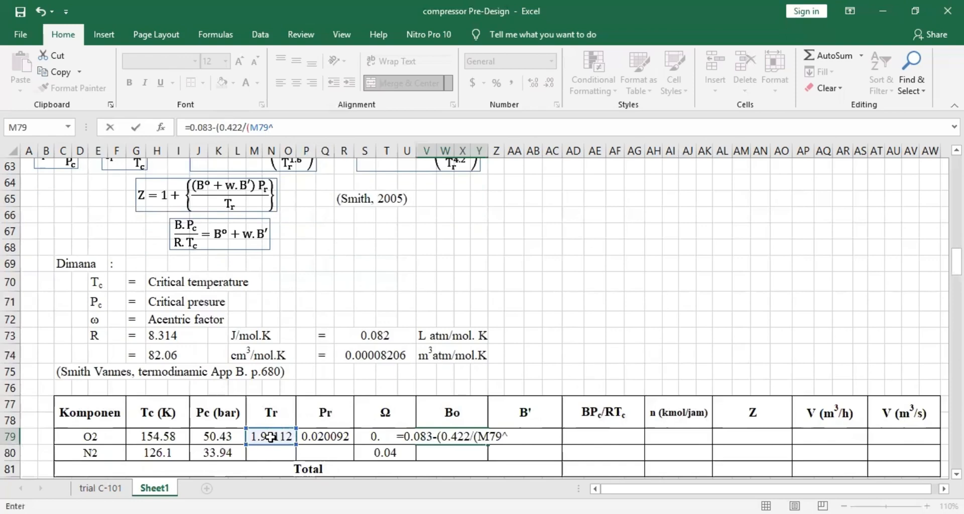
pyautogui.write('1.6))')
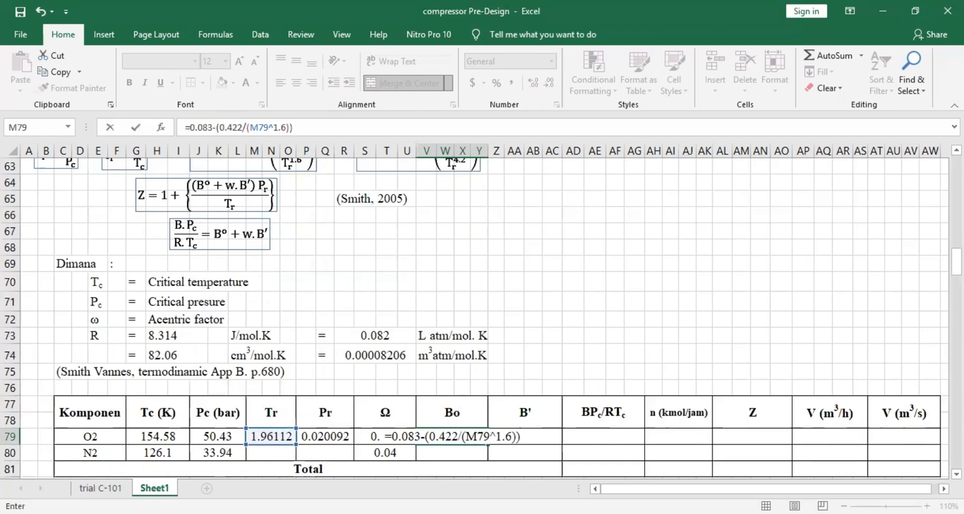
pyautogui.press('Return')
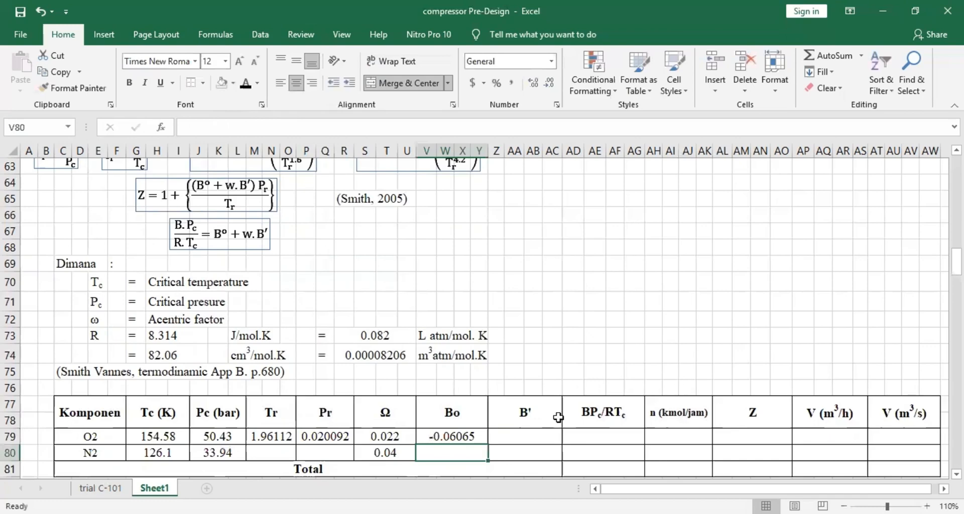
# - Calculate B' for O2 in Z79 with the formula =0.139-(0.172/(M79^4.2)), using the O2 reduced temperature
pyautogui.click(545, 435)
pyautogui.write('=')
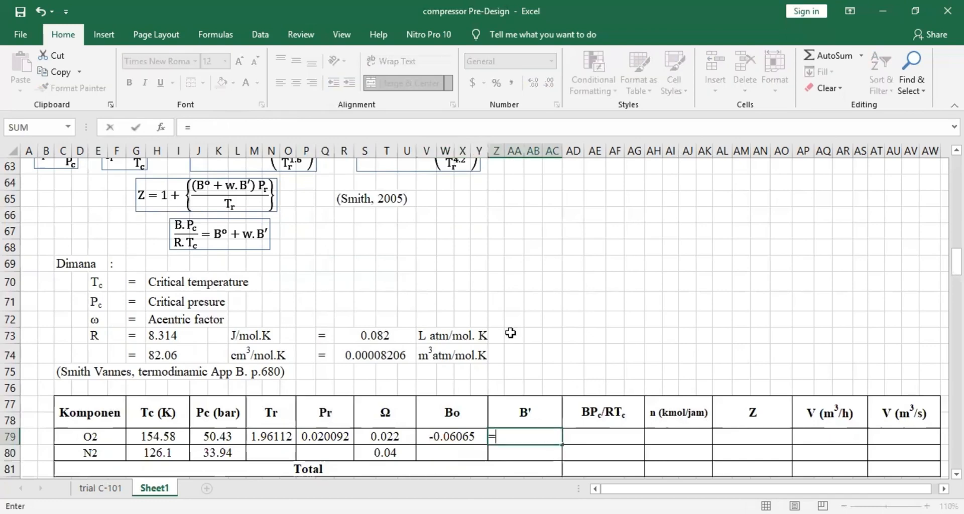
pyautogui.scroll(2, 427, 291)
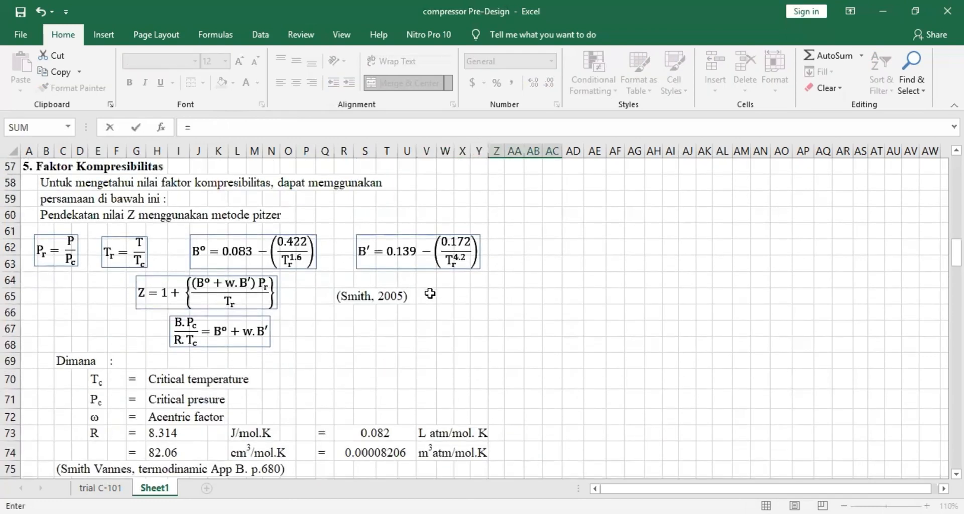
pyautogui.write('0.139-(0.172/(')
pyautogui.scroll(-2, 456, 361)
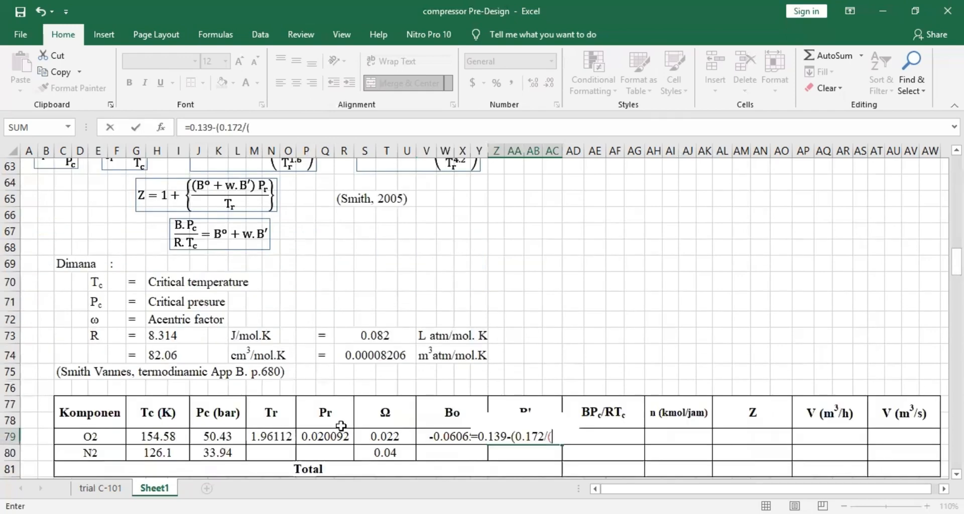
pyautogui.click(285, 436)
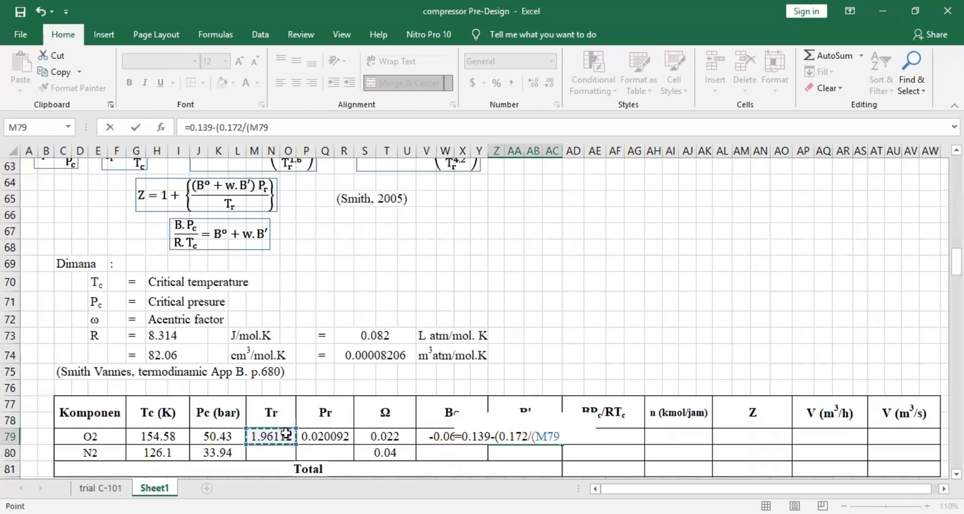
pyautogui.write('^4.2))')
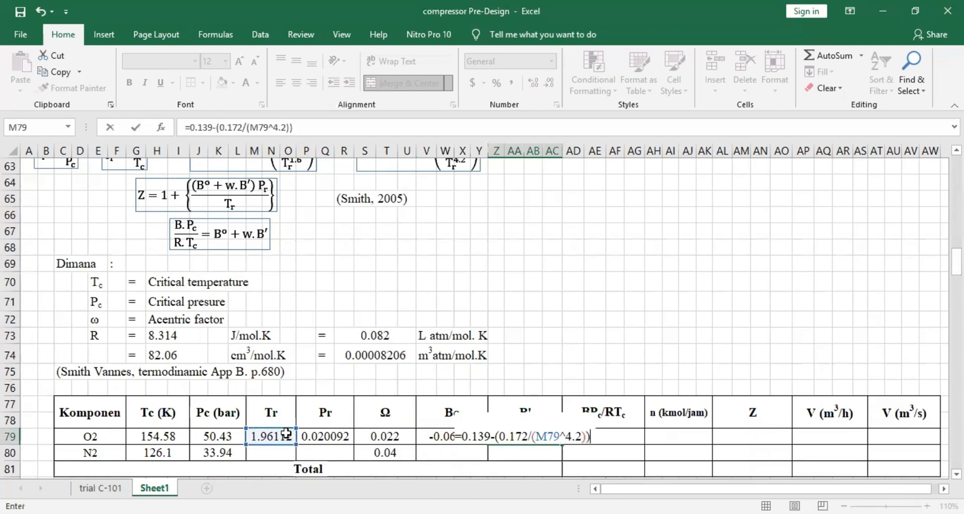
pyautogui.press('Return')
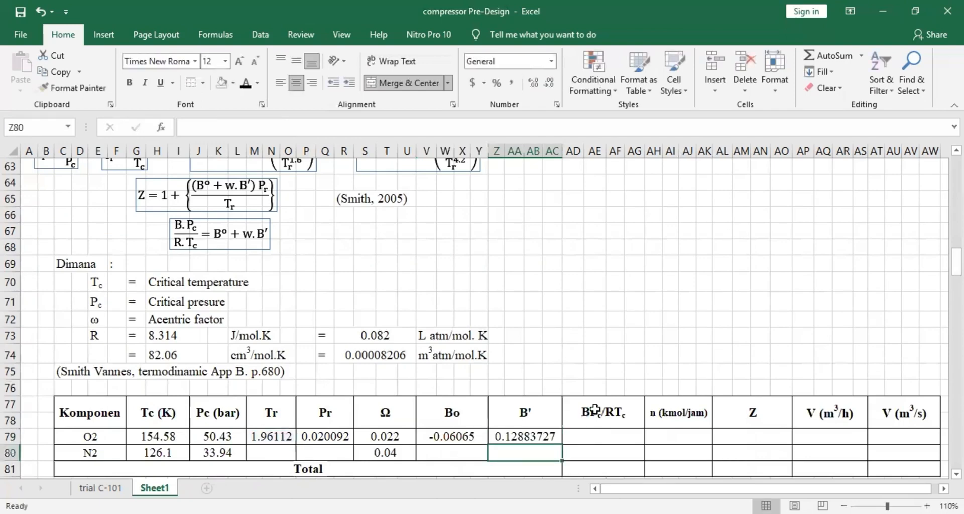
# - Calculate BPc/RTc for O2 in AD79 with the formula =V79+(Z79*S79), adding Bo to the product of B' and the acentric factor
pyautogui.scroll(1, 597, 426)
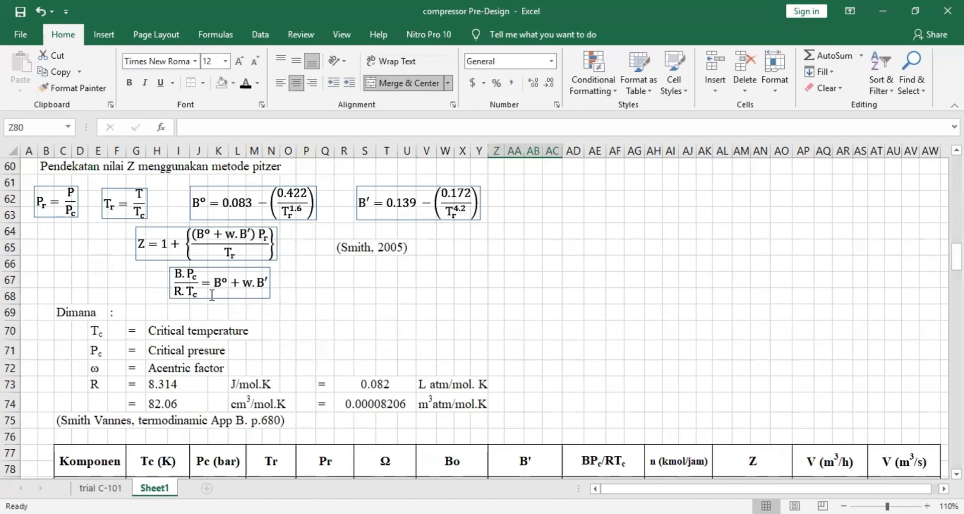
pyautogui.scroll(-1, 631, 446)
pyautogui.click(619, 431)
pyautogui.write('=')
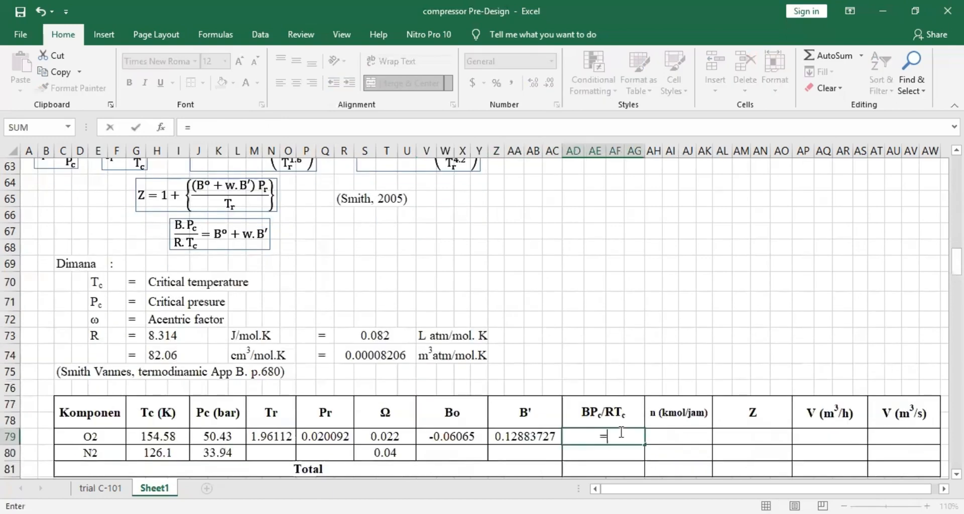
pyautogui.click(444, 440)
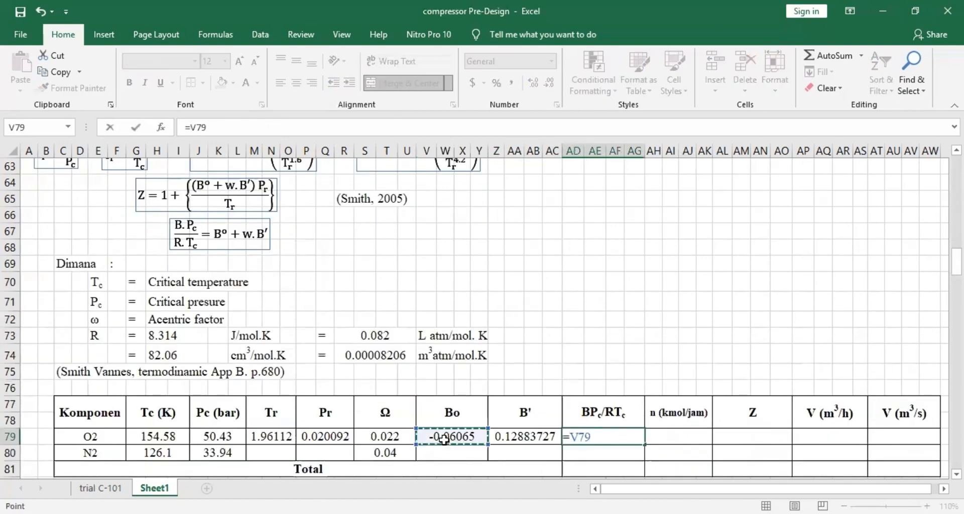
pyautogui.write('=9')
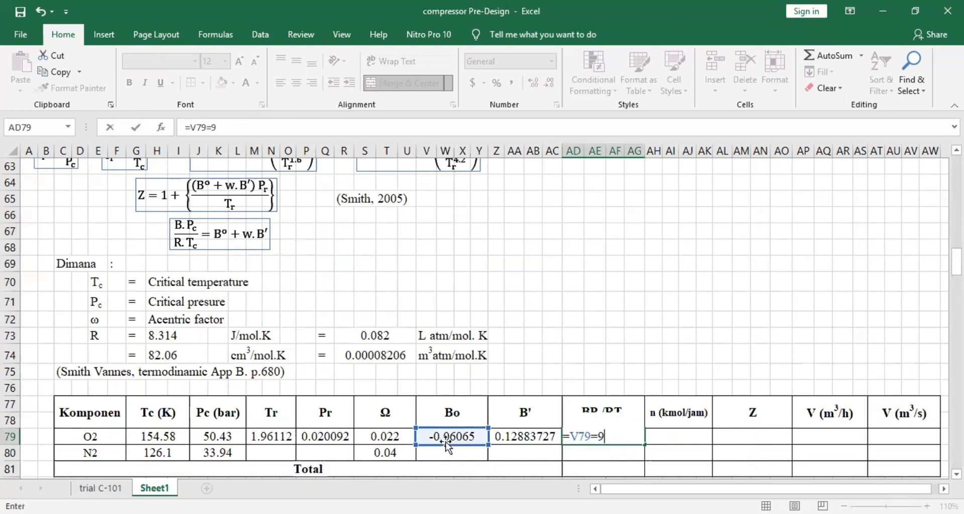
pyautogui.press('BackSpace')
pyautogui.press('BackSpace')
pyautogui.write('+(')
pyautogui.click(531, 437)
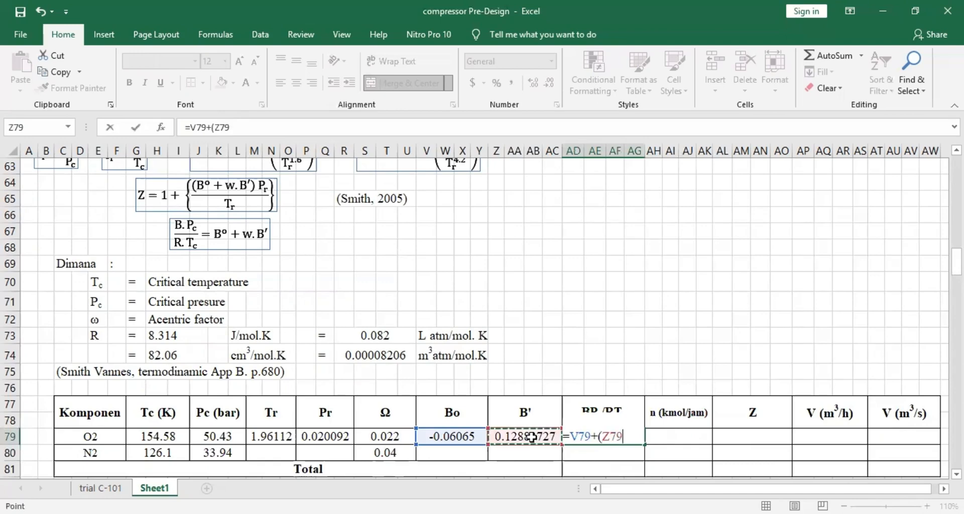
pyautogui.write('*')
pyautogui.click(363, 435)
pyautogui.write('_')
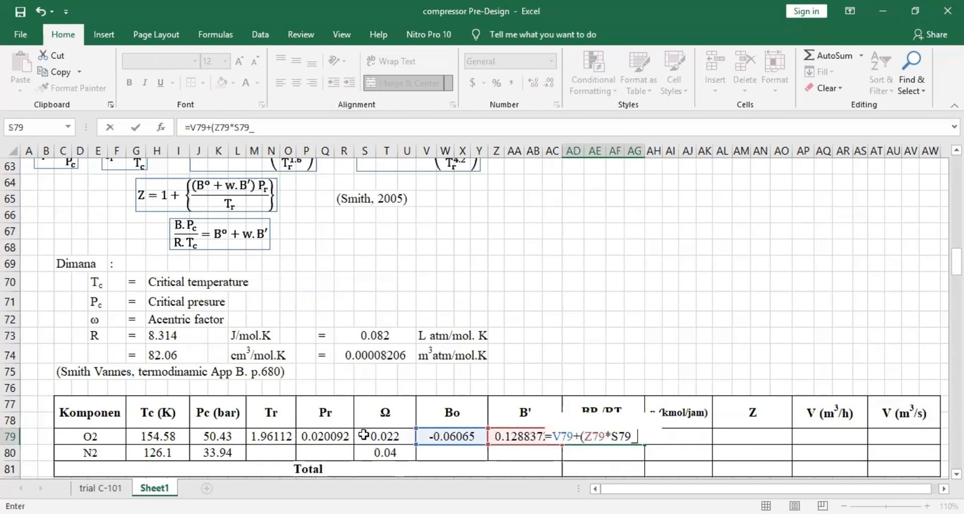
pyautogui.press('BackSpace')
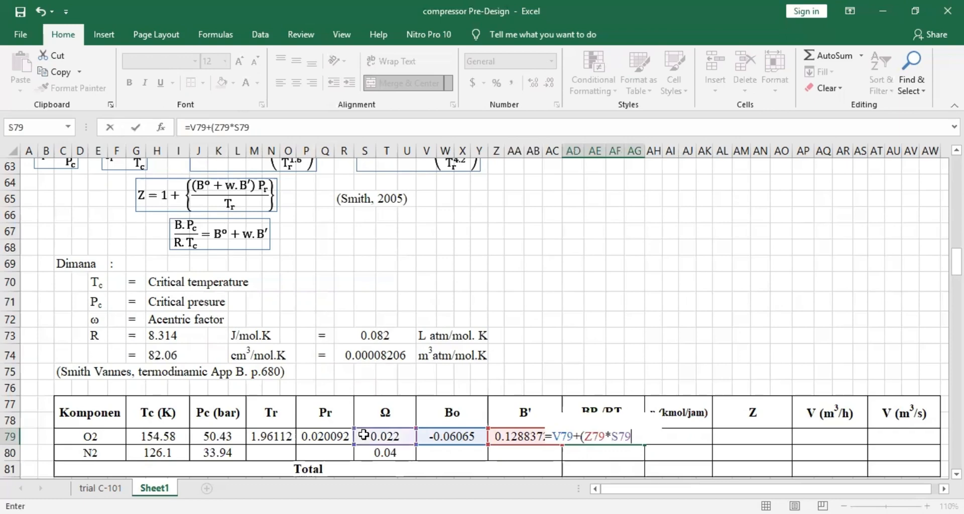
pyautogui.press('Return')
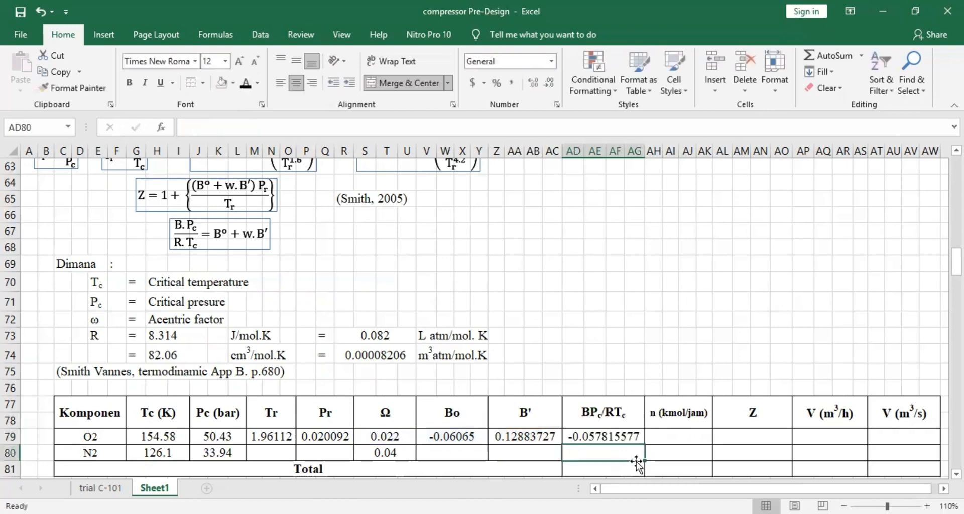
# - Start the formula for the O2 flow n (kmol/jam) in AH79, referring to the O2 mol value in section 2's BM campuran table
pyautogui.click(668, 433)
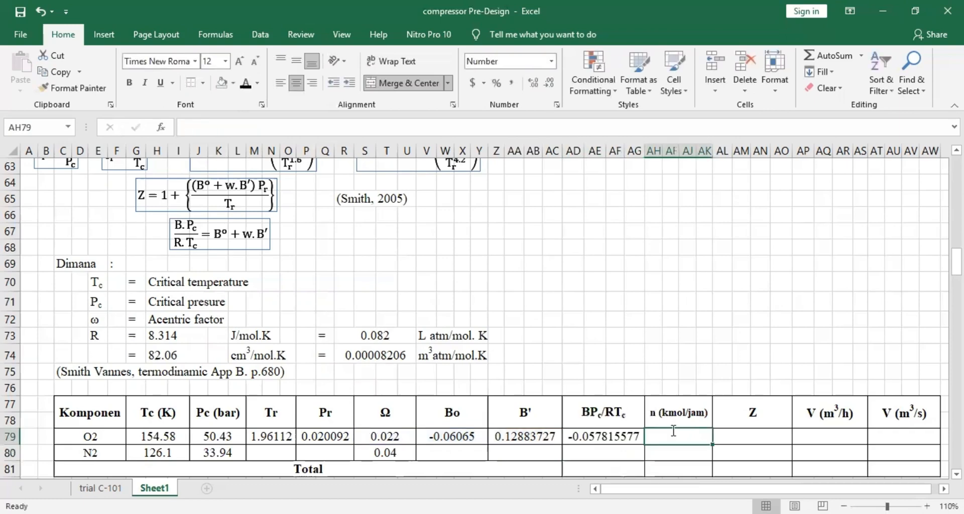
pyautogui.write('=')
pyautogui.scroll(6, 555, 330)
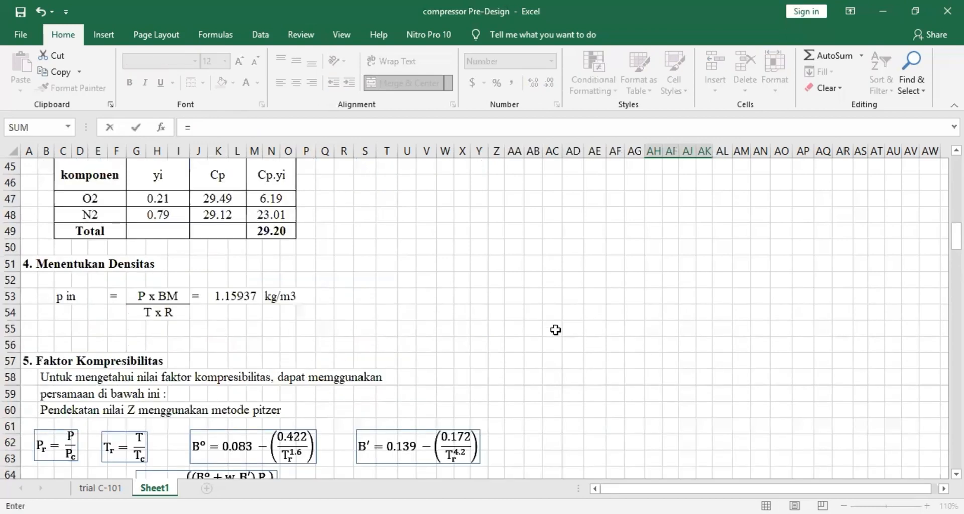
pyautogui.scroll(2, 349, 282)
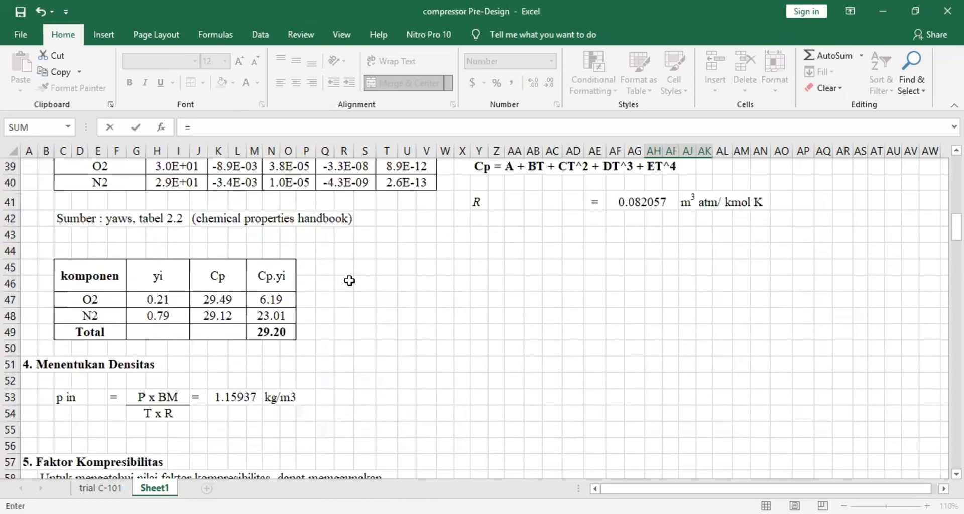
pyautogui.scroll(4, 349, 281)
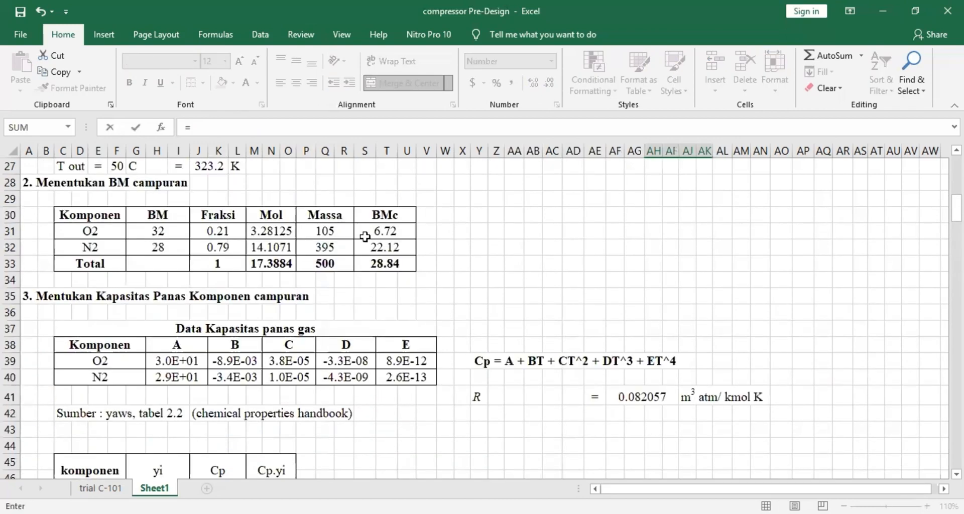
# - Link the O2 molar flow n in AH79 to its mol value in M31 and copy the formula down to N2
pyautogui.click(255, 232)
pyautogui.press('Return')
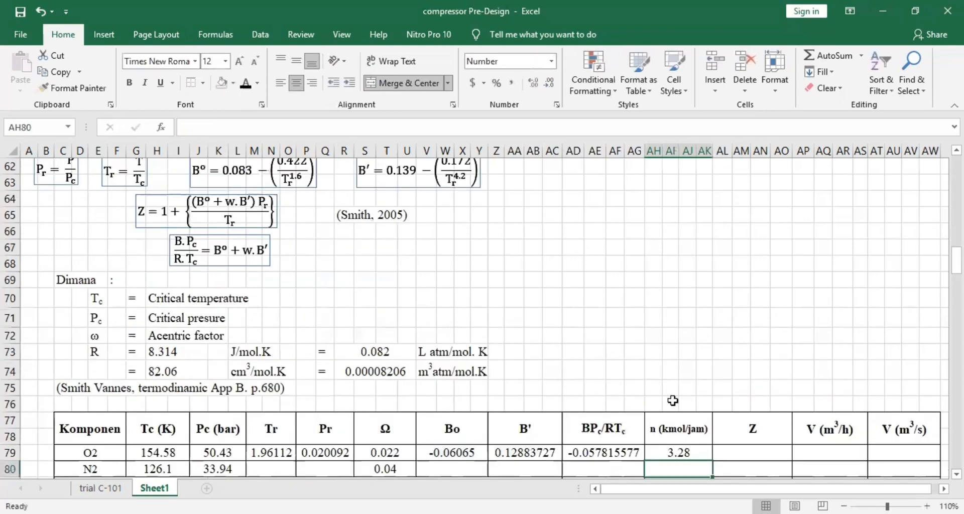
pyautogui.scroll(-2, 672, 400)
pyautogui.press('Up')
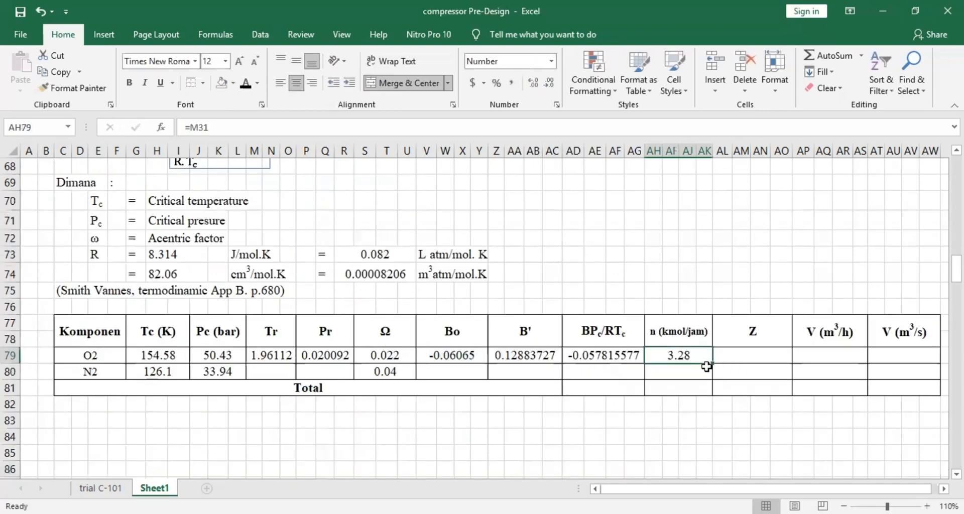
pyautogui.moveTo(743, 357); pyautogui.dragTo(745, 355)
# - Calculate the compressibility factor Z for O2 in AL79 with the formula =1+((AD79*P79)/M79)
pyautogui.click(744, 356)
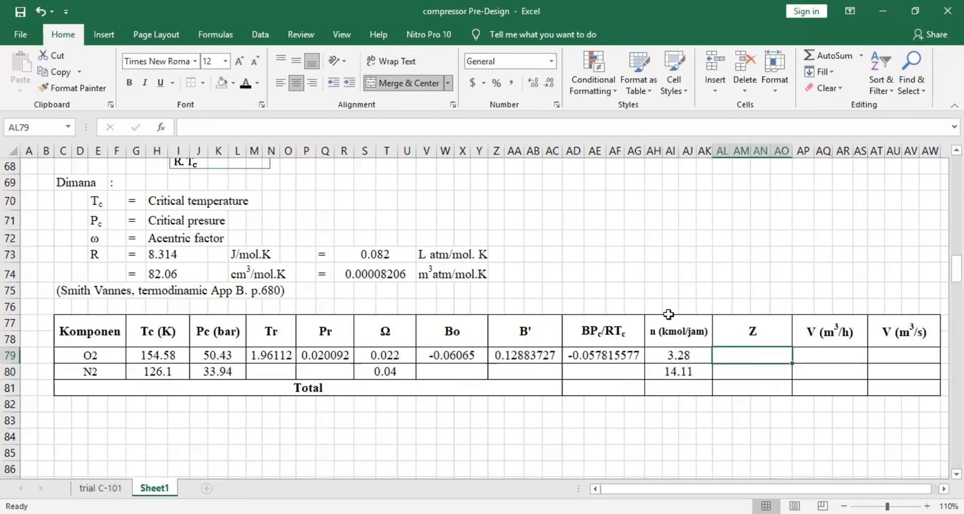
pyautogui.write('=')
pyautogui.scroll(2, 201, 153)
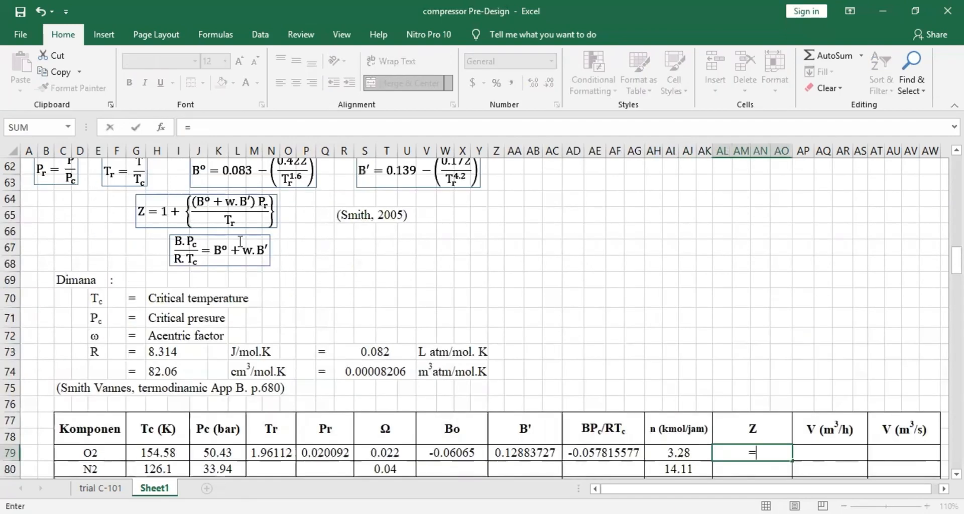
pyautogui.write('1+')
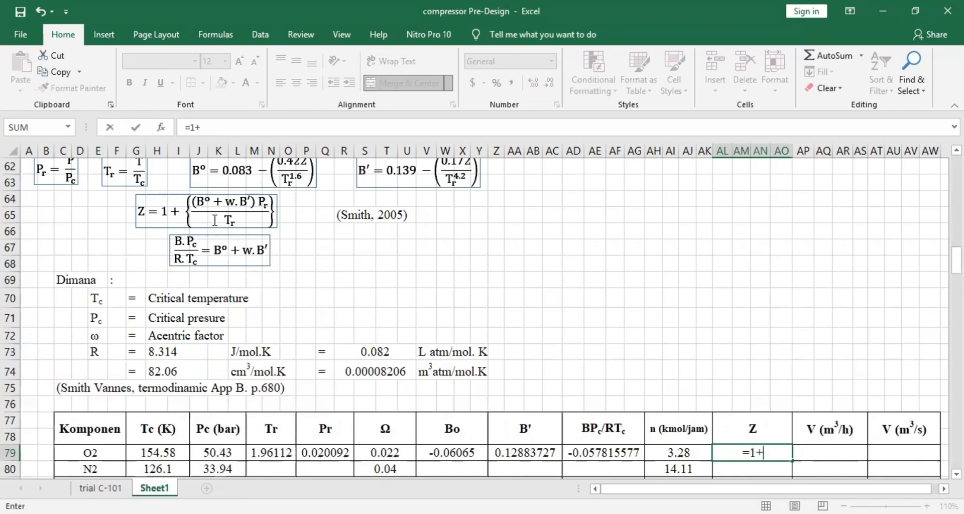
pyautogui.write('(')
pyautogui.click(591, 453)
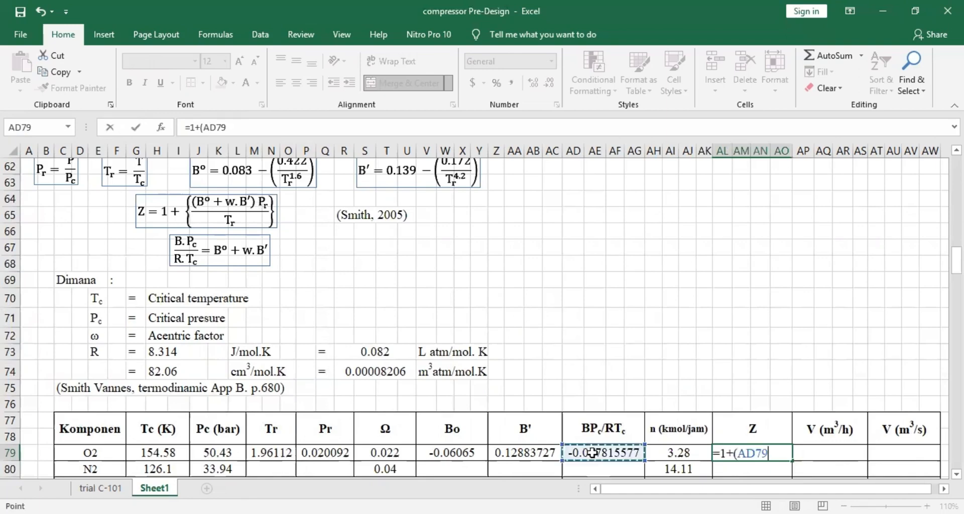
pyautogui.write('*')
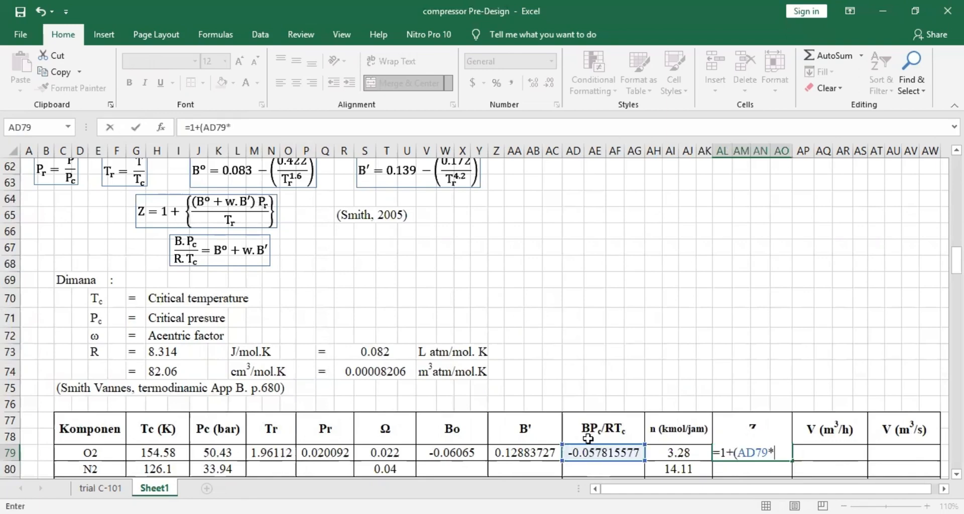
pyautogui.click(340, 453)
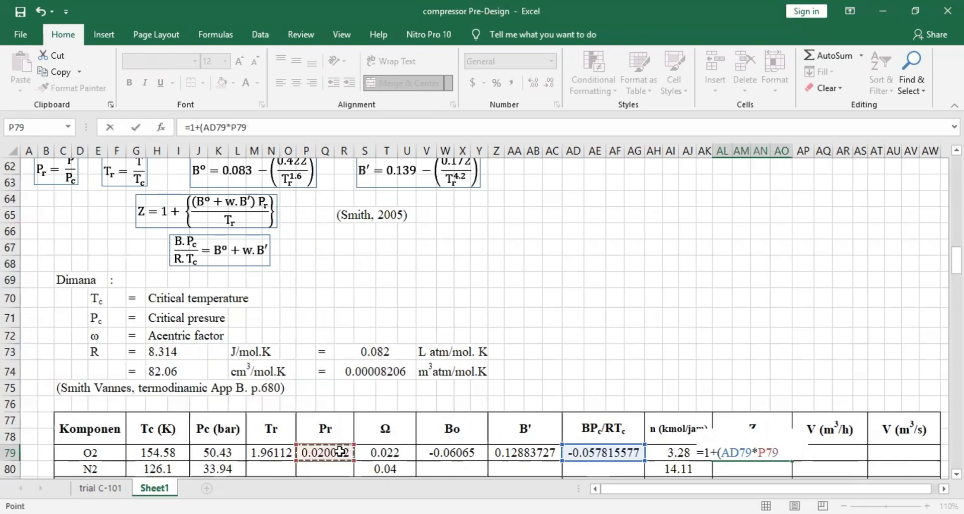
pyautogui.write('))')
pyautogui.press('BackSpace')
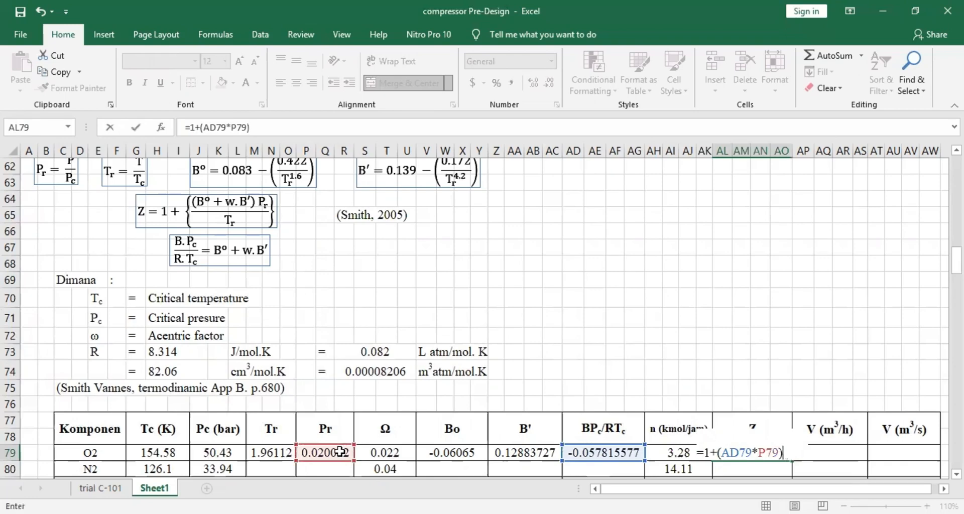
pyautogui.write('/')
pyautogui.click(276, 452)
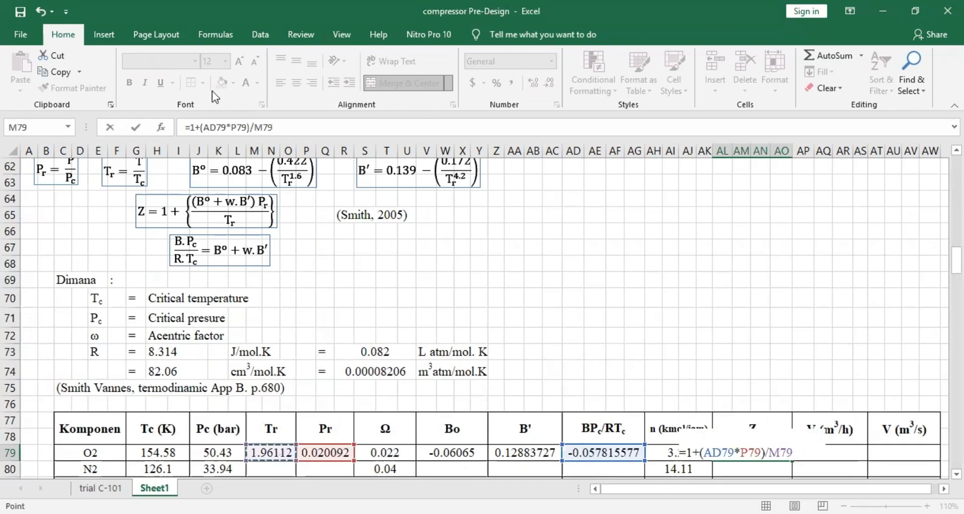
pyautogui.write(')')
pyautogui.click(201, 127)
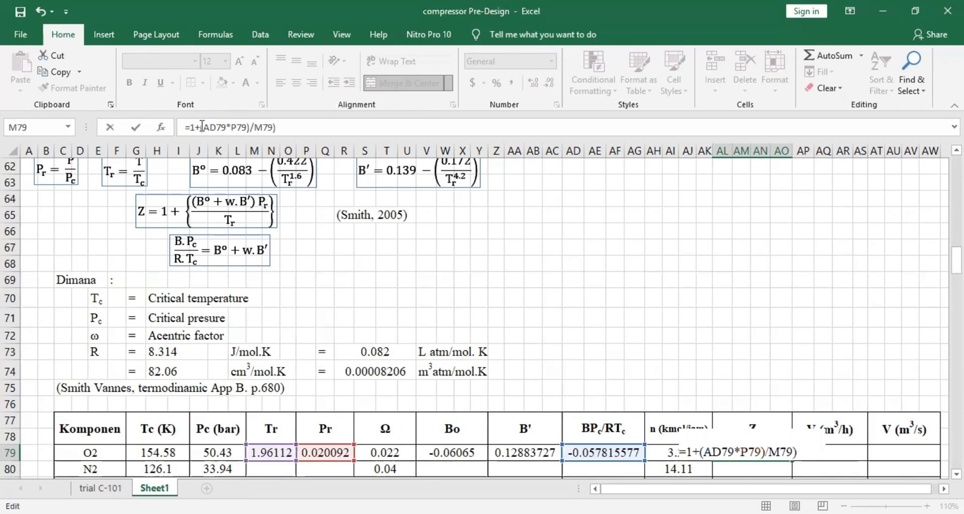
pyautogui.press('Return')
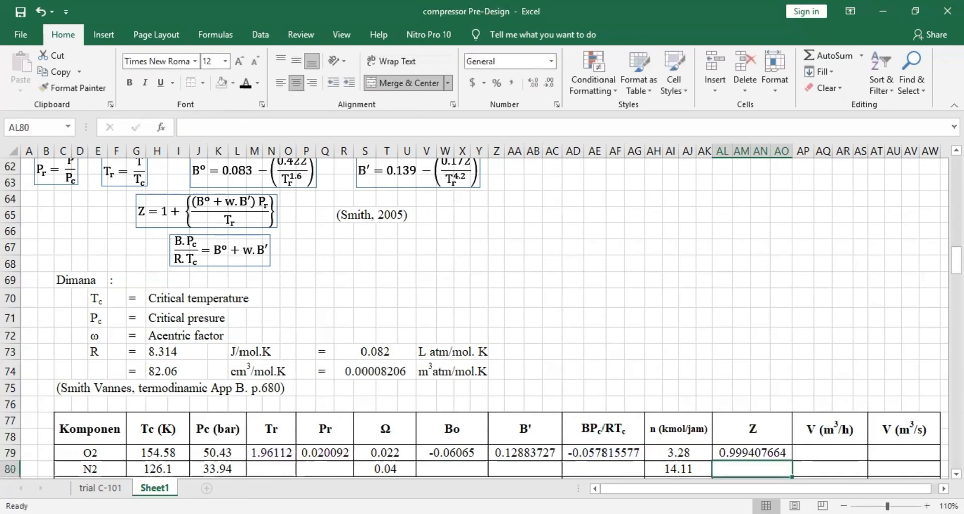
pyautogui.click(803, 451)
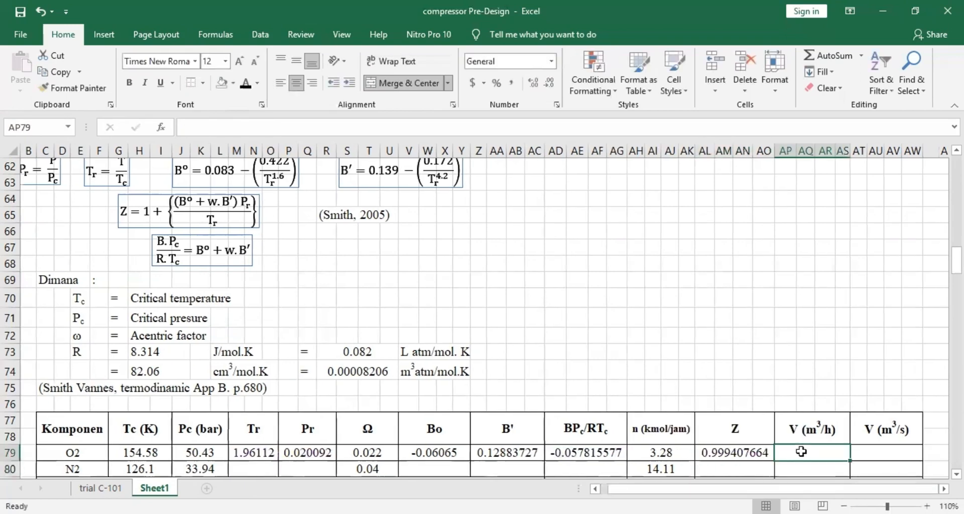
pyautogui.write('=')
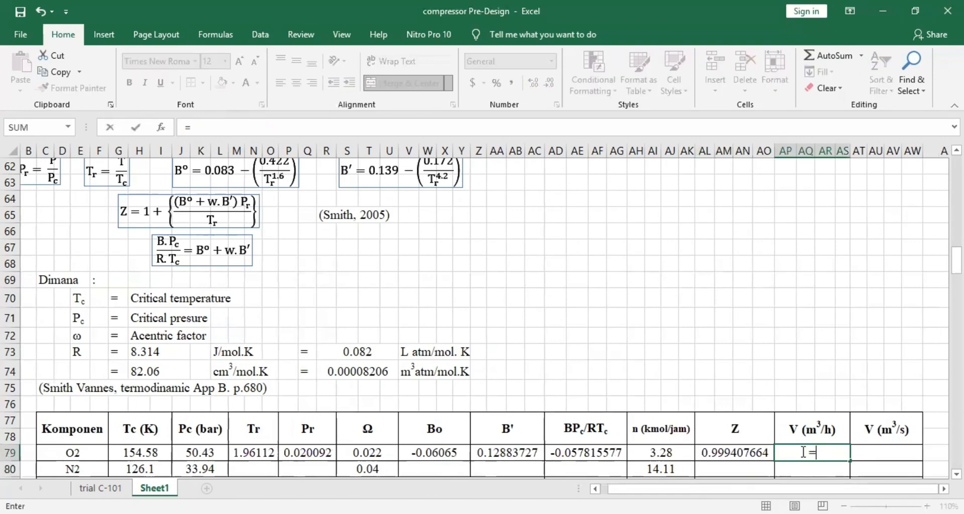
pyautogui.press('Escape')
# - Write the volume equation V = znRT/P as a text note in AI73 above the table
pyautogui.click(652, 353)
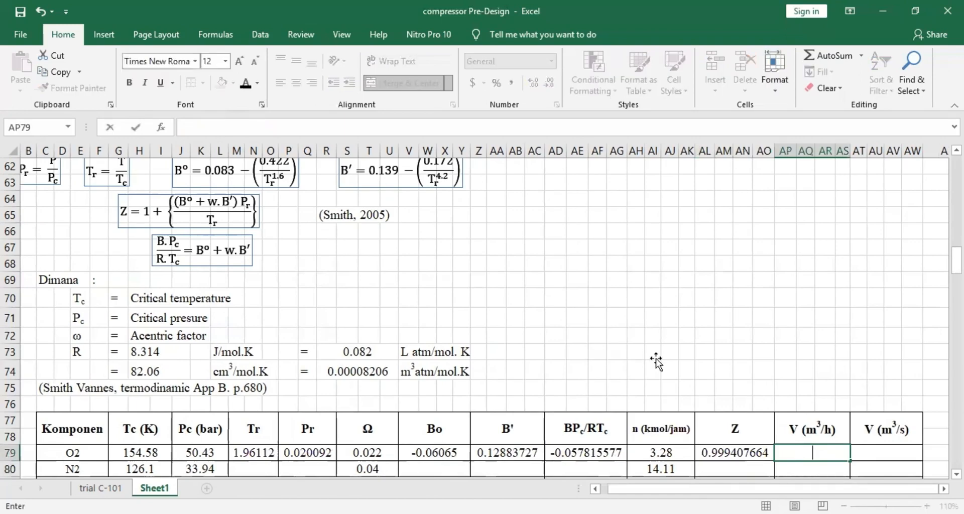
pyautogui.write('V')
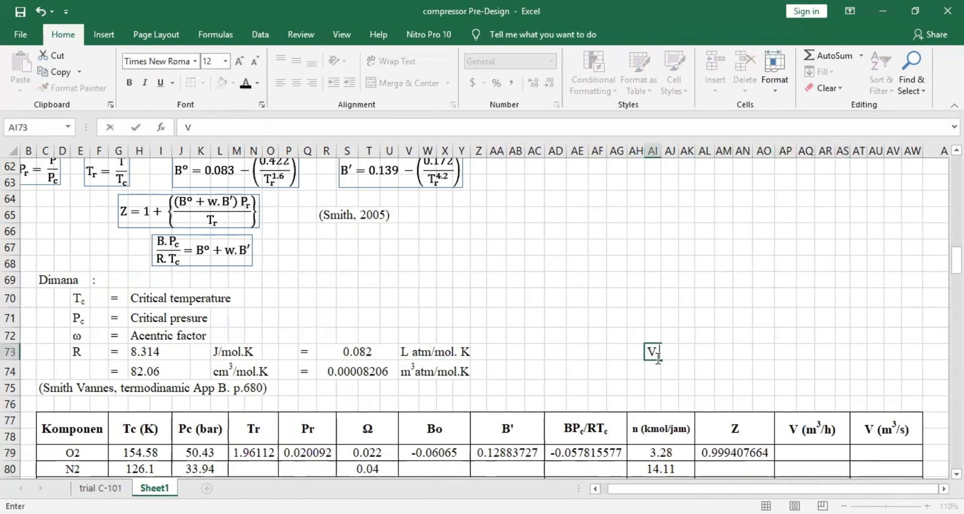
pyautogui.write(' = ZNrt')
pyautogui.press('BackSpace')
pyautogui.press('BackSpace')
pyautogui.press('BackSpace')
pyautogui.press('BackSpace')
pyautogui.write('znRT/P')
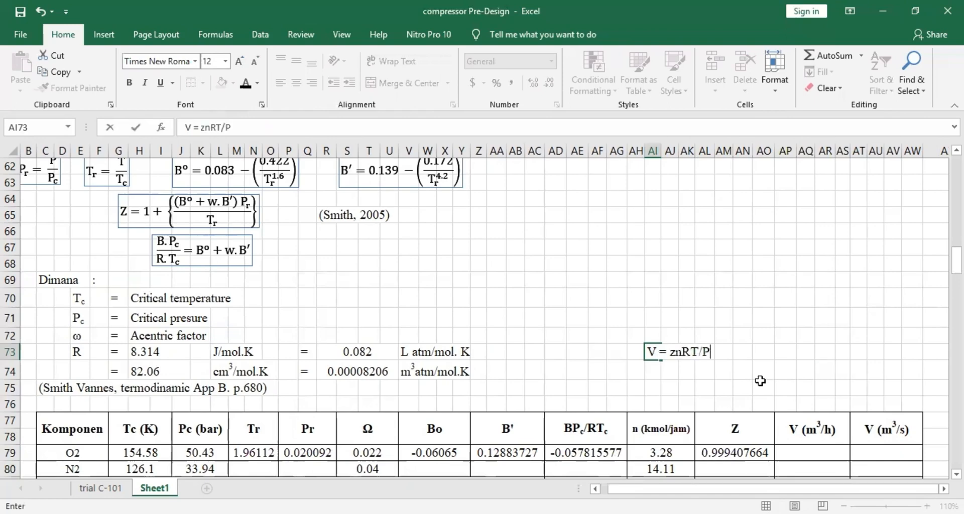
pyautogui.click(823, 357)
# - Start the O2 hourly volume formula in AP79 with the product of Z, n, R and inlet temperature, =AL79*AH79*R74*J25
pyautogui.scroll(-1, 839, 406)
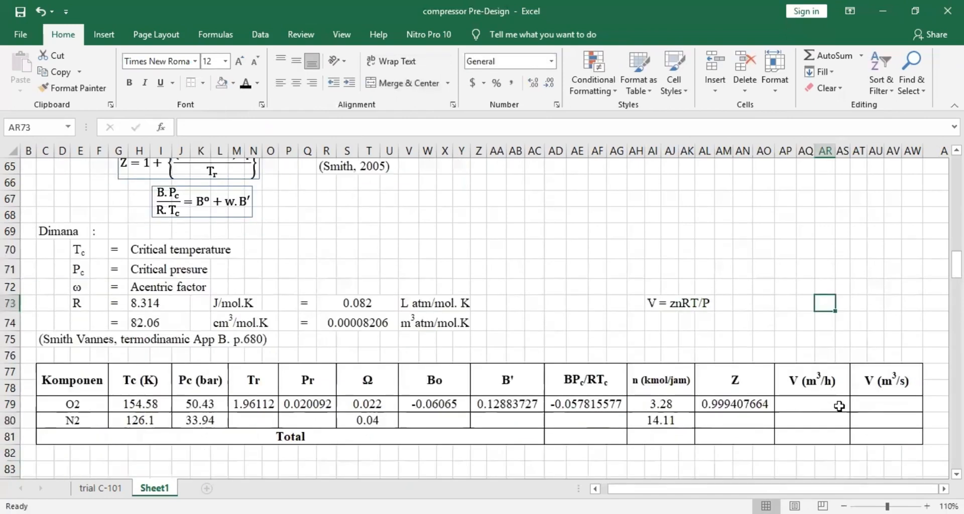
pyautogui.click(838, 405)
pyautogui.write('=')
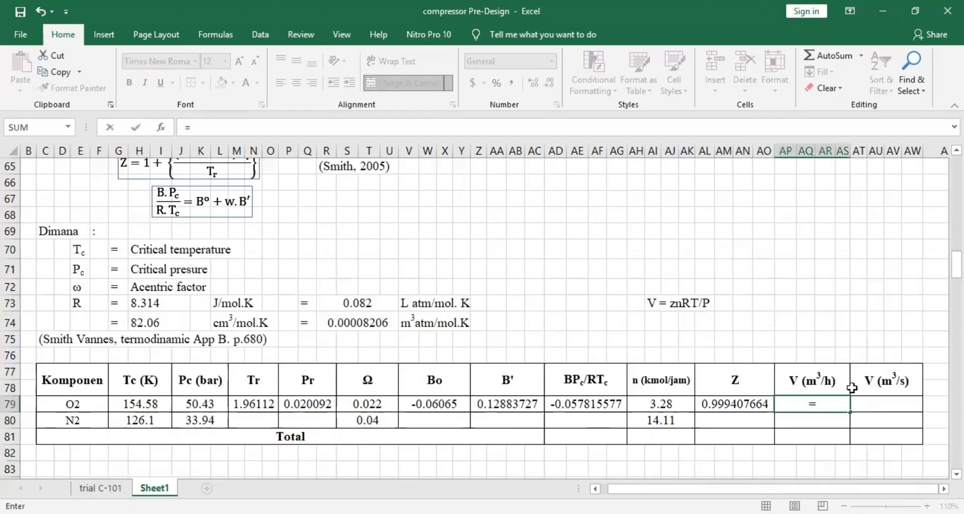
pyautogui.click(734, 404)
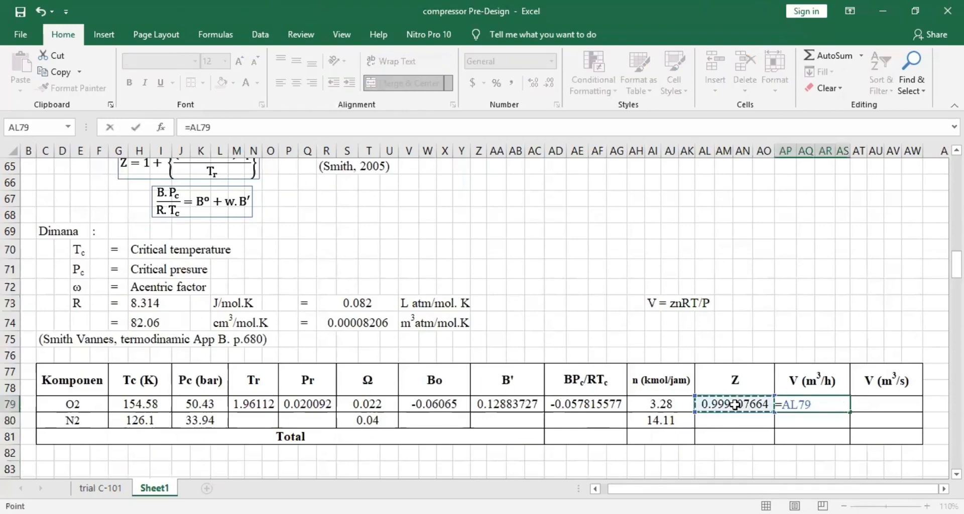
pyautogui.write('*')
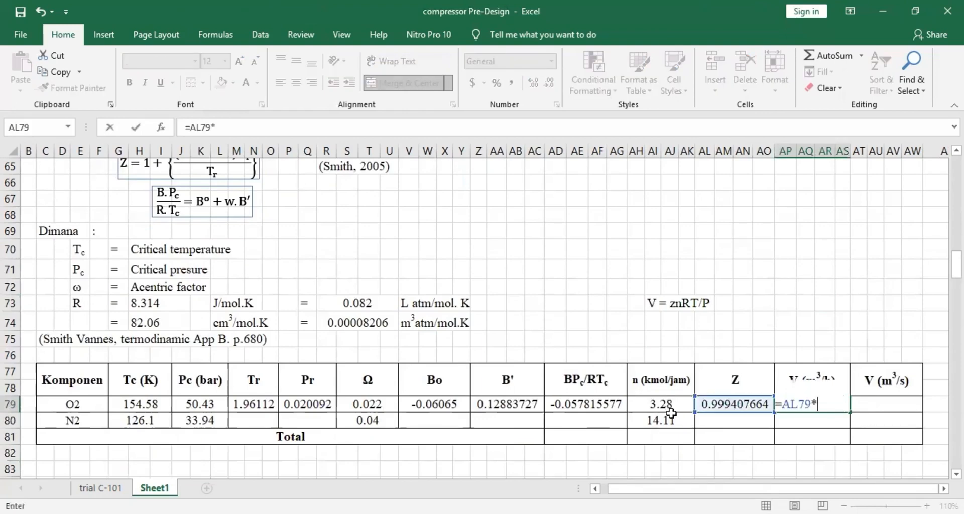
pyautogui.click(670, 407)
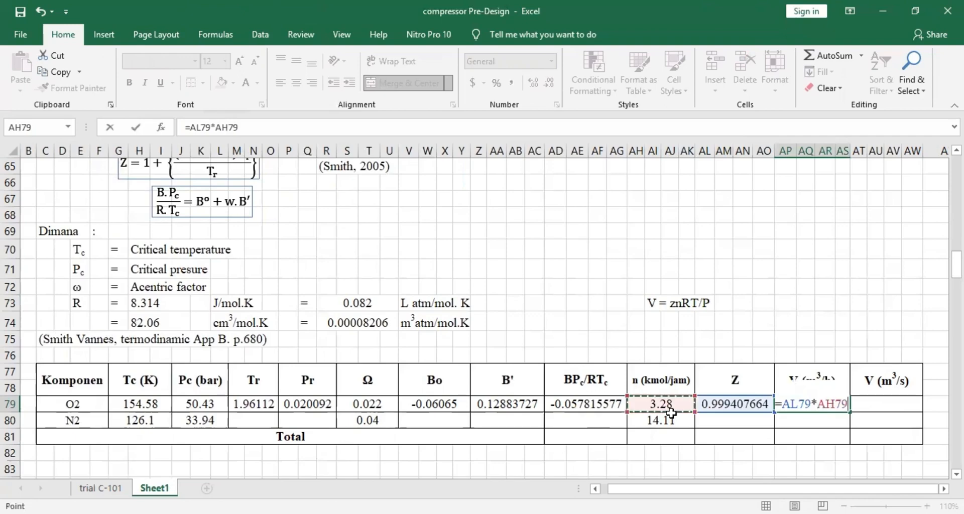
pyautogui.write('*')
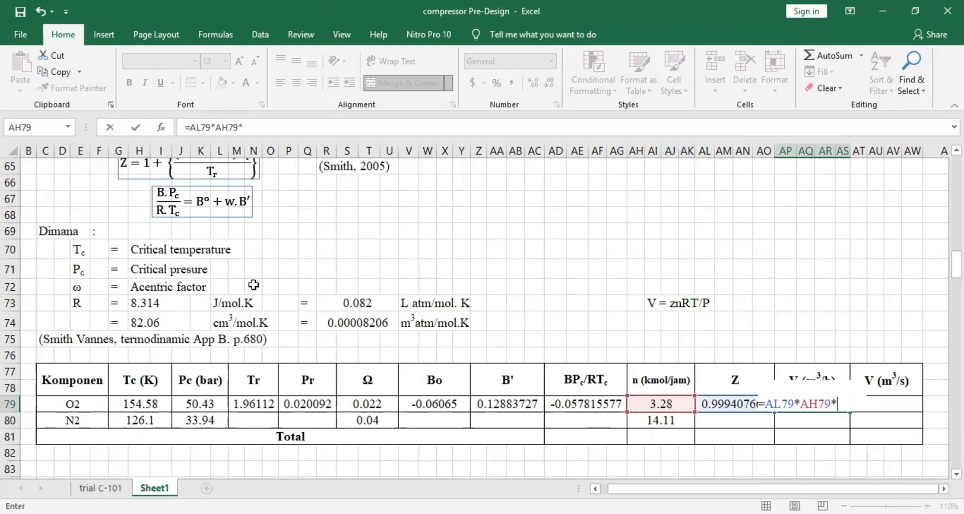
pyautogui.click(386, 324)
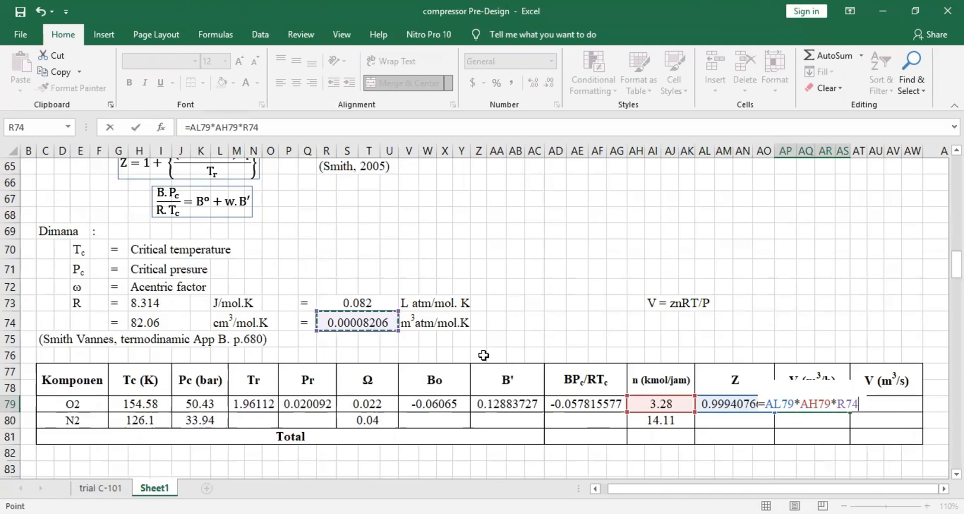
pyautogui.write('*')
pyautogui.scroll(6, 359, 319)
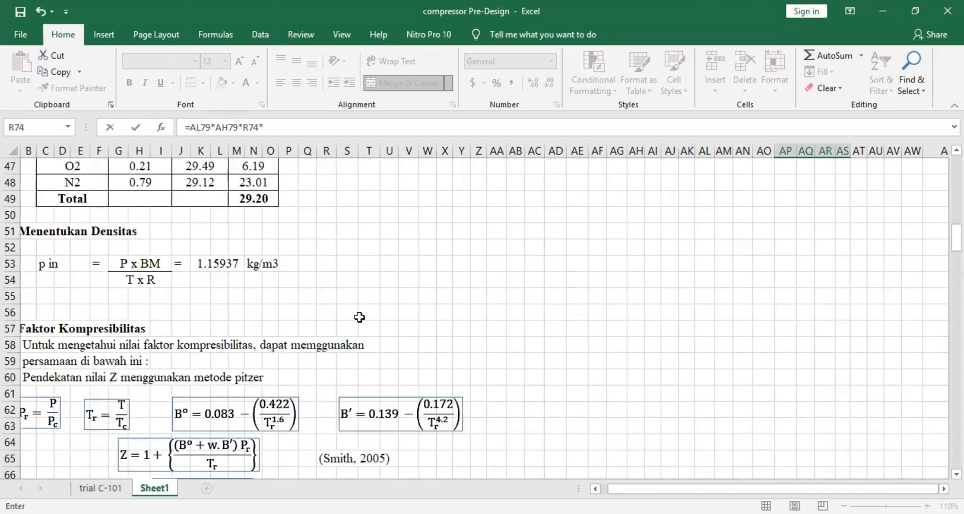
pyautogui.scroll(10, 359, 320)
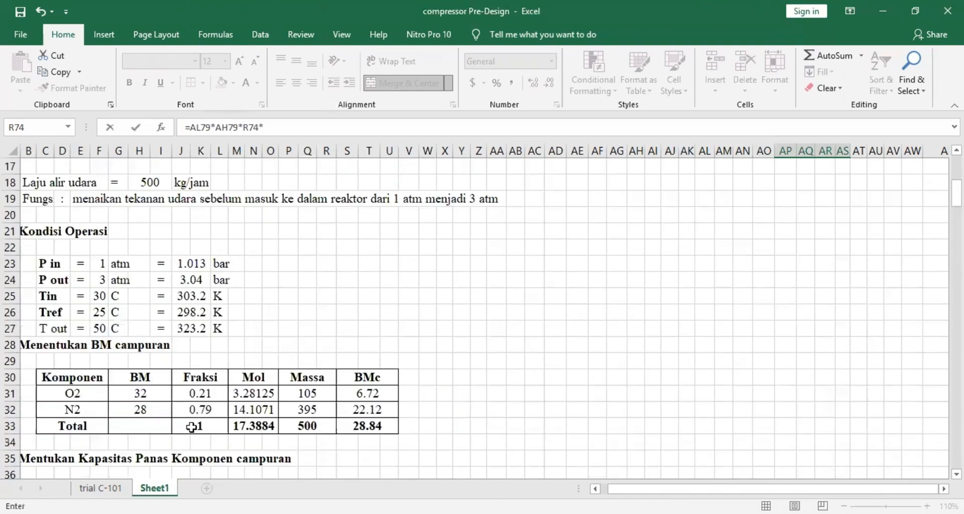
pyautogui.scroll(2, 187, 402)
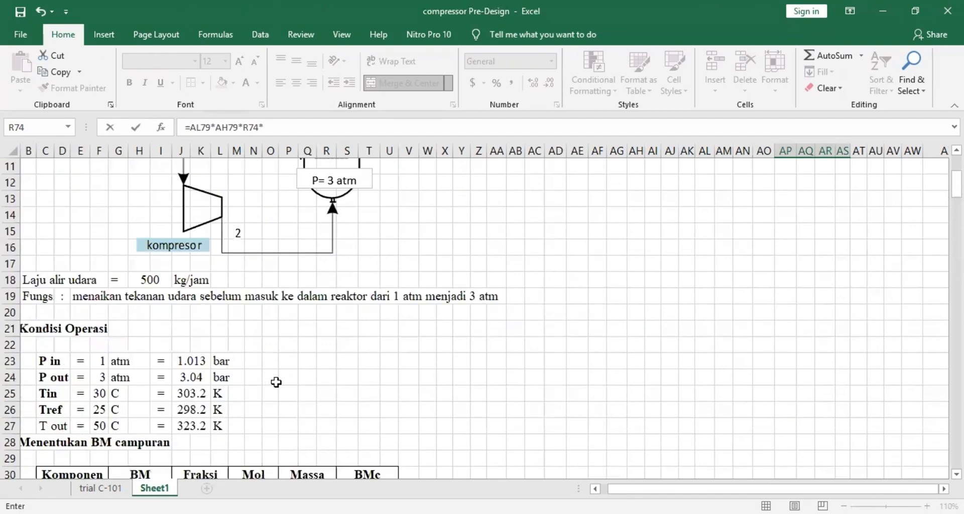
pyautogui.click(191, 393)
pyautogui.scroll(-19, 276, 382)
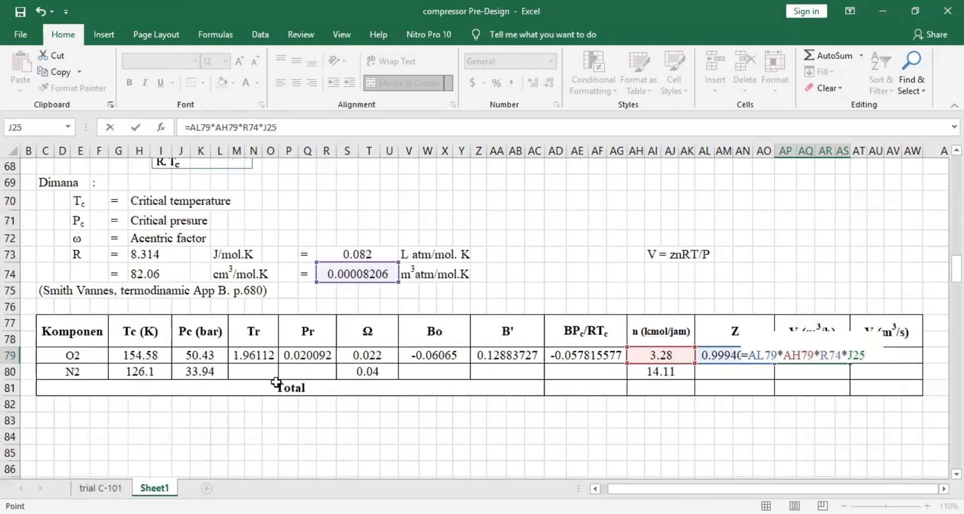
# - Divide the bracketed product by the inlet pressure in atm and scale it by 1000, completing AP79 as =(AL79*AH79*R74*J25)/F23*1000
pyautogui.write(')/')
pyautogui.scroll(6, 221, 225)
pyautogui.scroll(12, 221, 226)
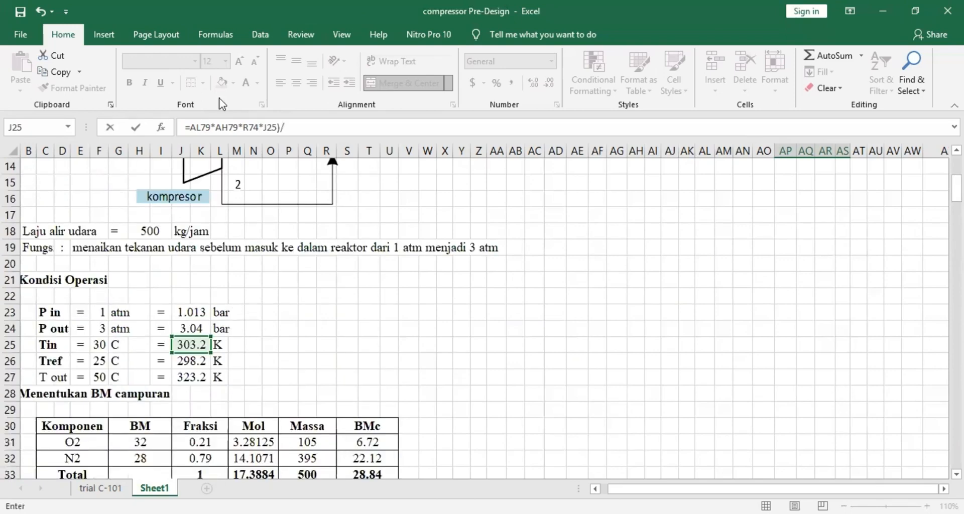
pyautogui.click(98, 312)
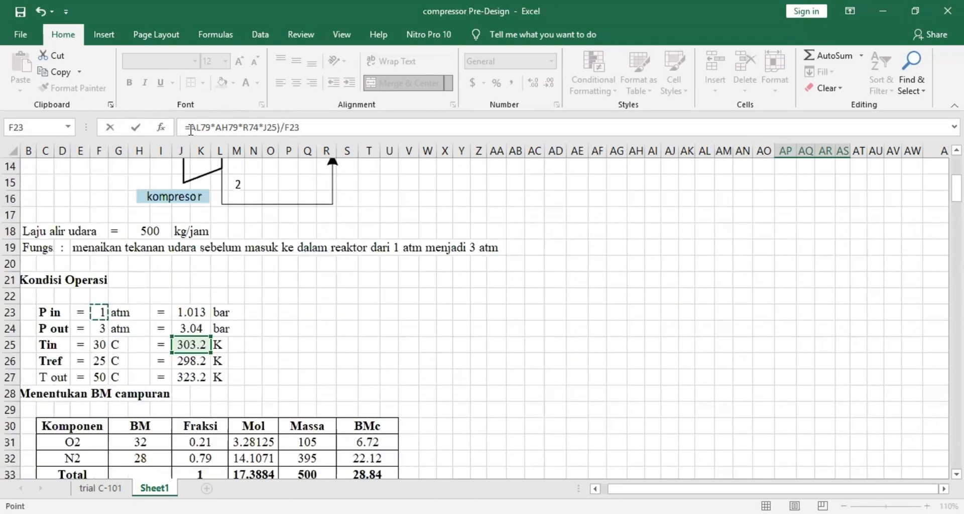
pyautogui.click(190, 129)
pyautogui.write('(')
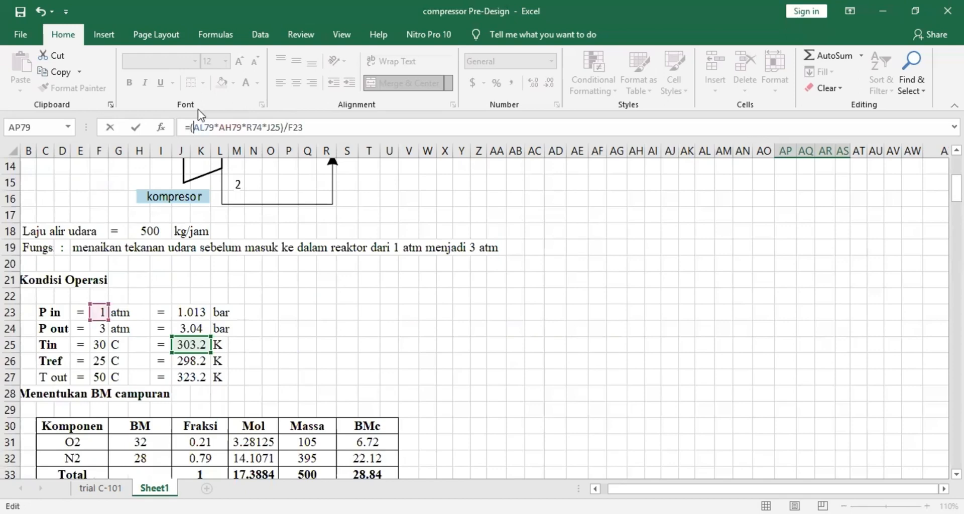
pyautogui.click(311, 128)
pyautogui.write('*1000')
pyautogui.press('Return')
# - Convert the O2 hourly volume to m³/s in AT79 with the formula =AP79/3600
pyautogui.scroll(-1, 867, 400)
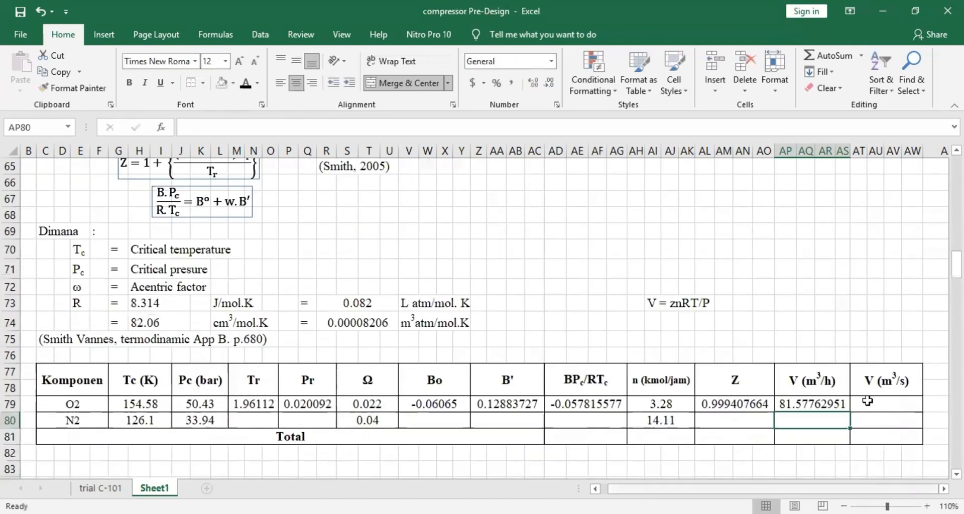
pyautogui.click(867, 400)
pyautogui.write('=')
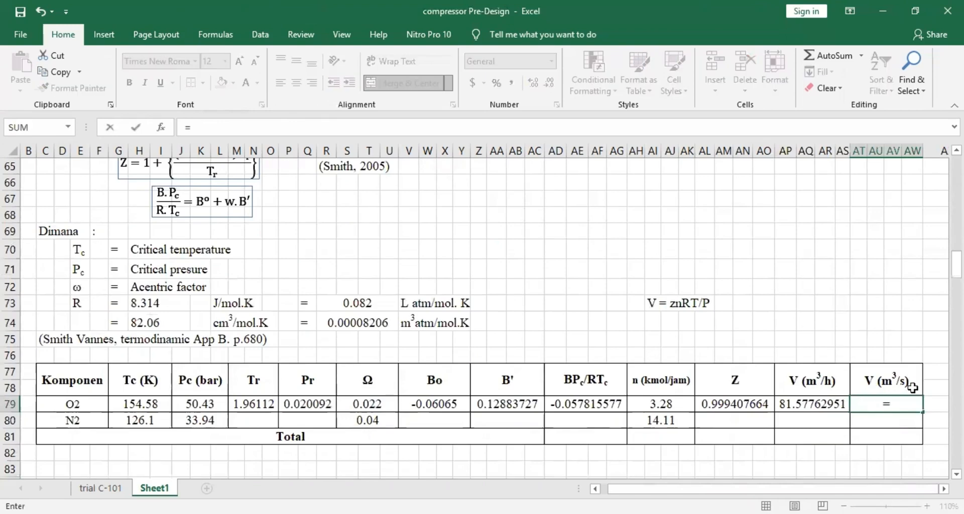
pyautogui.click(815, 404)
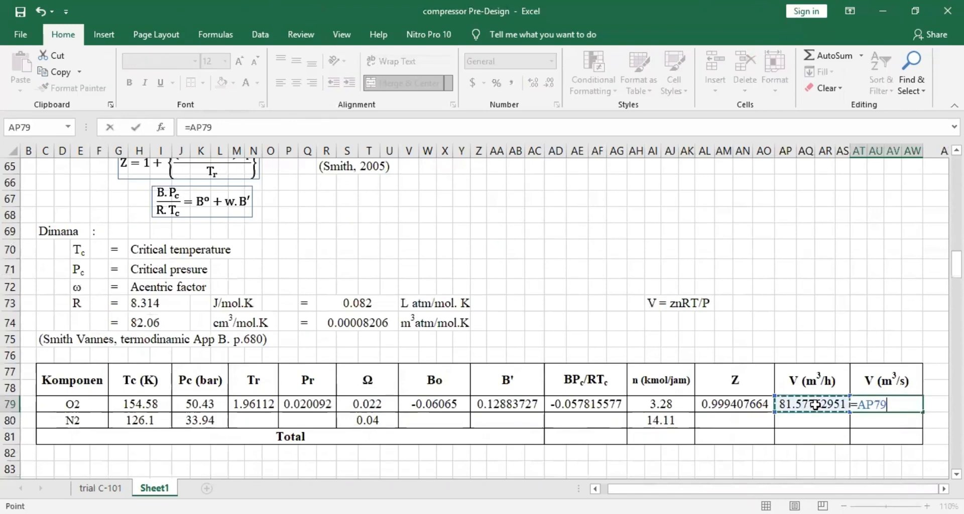
pyautogui.write('/36')
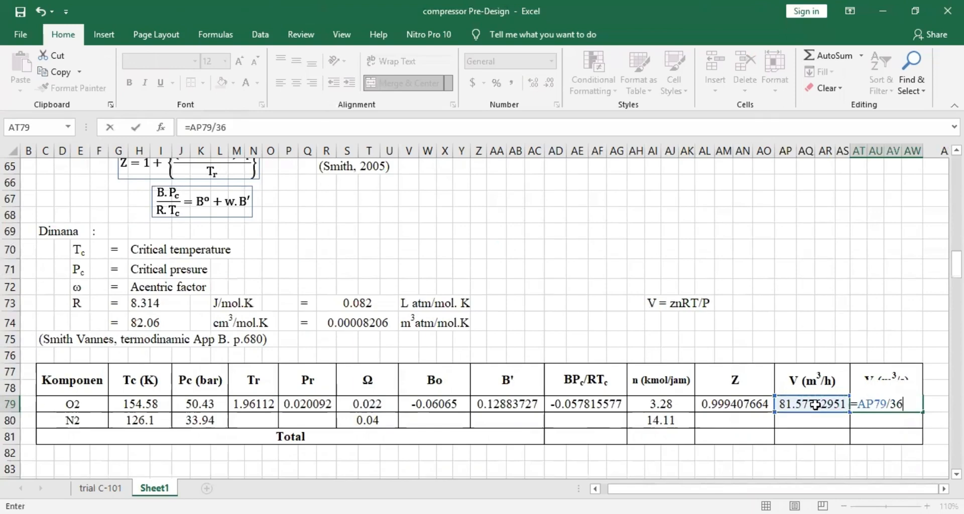
pyautogui.press('Return')
# - Copy the O2 formulas for Tr, Pr, Bo, B', BPc/RTc and Z down to the N2 row
pyautogui.click(268, 405)
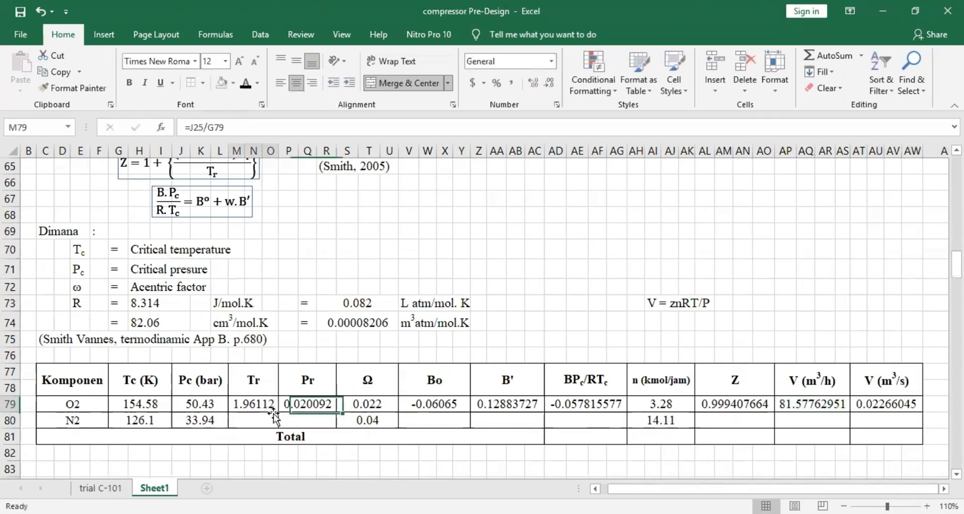
pyautogui.moveTo(278, 412); pyautogui.dragTo(323, 424)
pyautogui.click(316, 405)
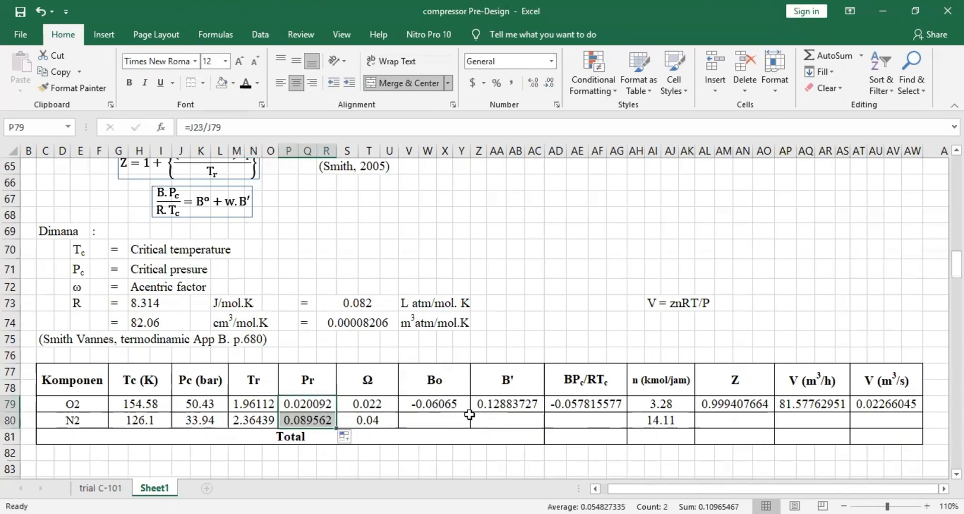
pyautogui.click(464, 407)
pyautogui.moveTo(470, 412); pyautogui.dragTo(536, 424)
pyautogui.click(507, 404)
pyautogui.moveTo(544, 412); pyautogui.dragTo(542, 425)
pyautogui.click(585, 404)
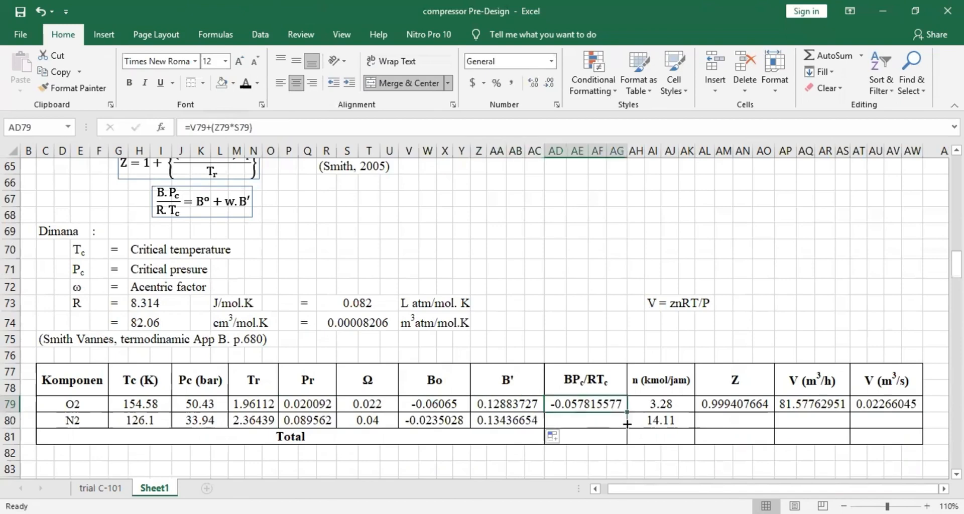
pyautogui.moveTo(626, 424); pyautogui.dragTo(627, 425)
pyautogui.click(734, 404)
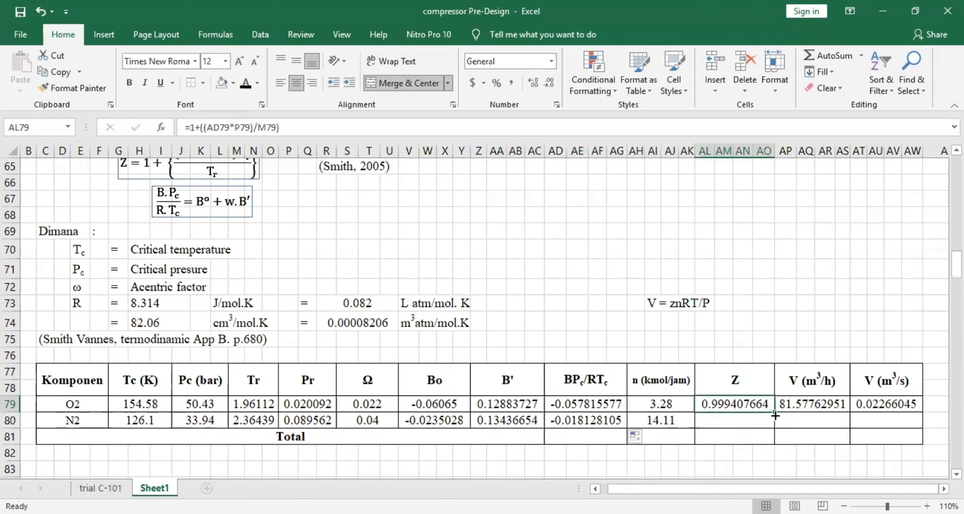
pyautogui.moveTo(775, 415)
pyautogui.mouseDown()
pyautogui.moveTo(776, 426)
pyautogui.moveTo(810, 404)
pyautogui.moveTo(775, 426)
pyautogui.mouseUp()
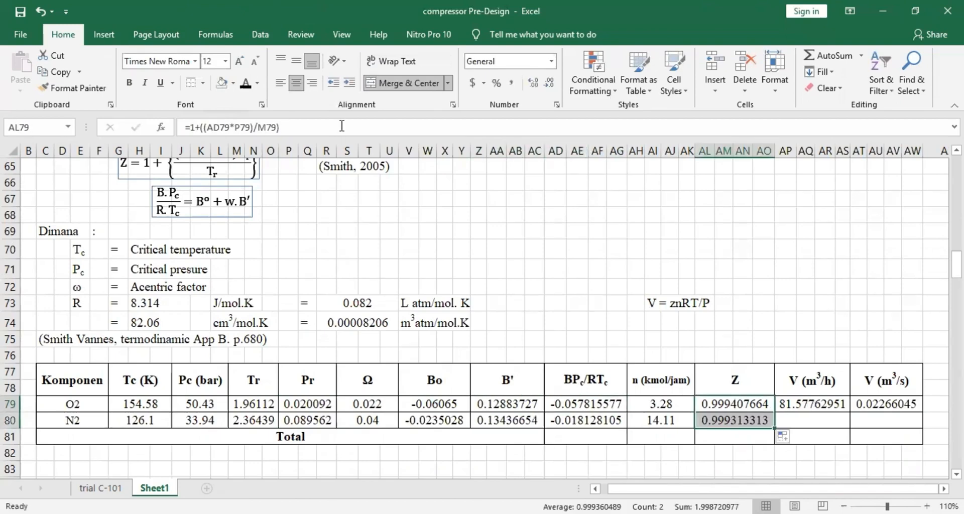
# - Lock the rows of the constants in the O2 hourly volume formula, making AP79 =(AL79*AH79*R$74*J$25)/F$23*1000
pyautogui.press('Right')
pyautogui.click(294, 127)
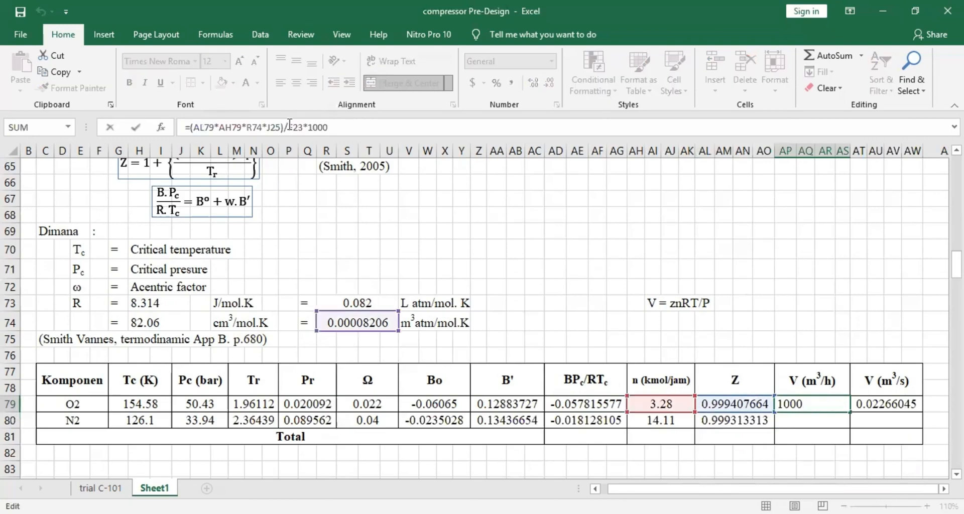
pyautogui.click(252, 127)
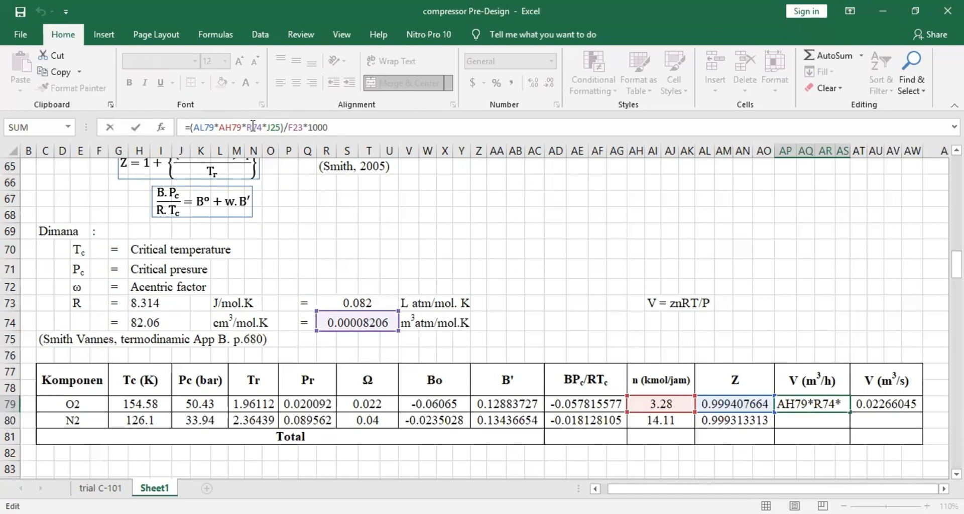
pyautogui.write('$')
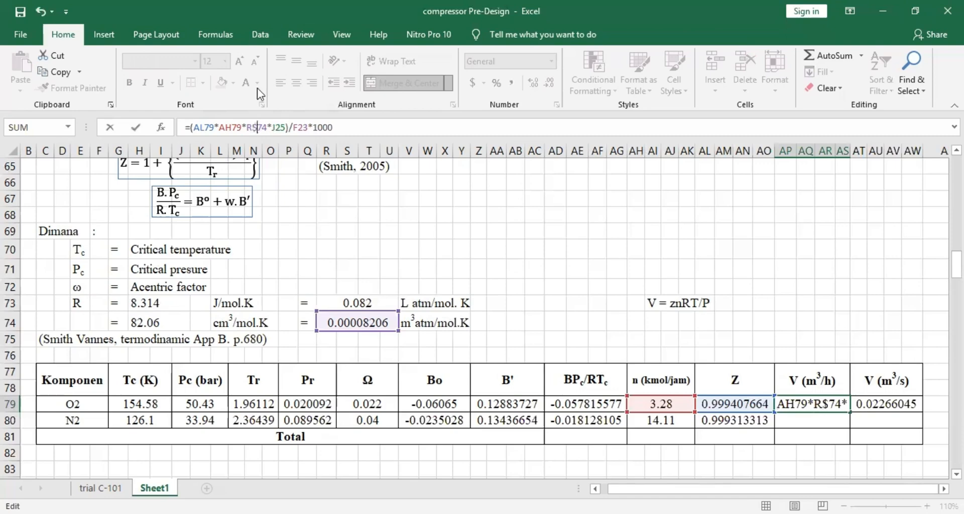
pyautogui.press('Right')
pyautogui.press('Right')
pyautogui.press('Right')
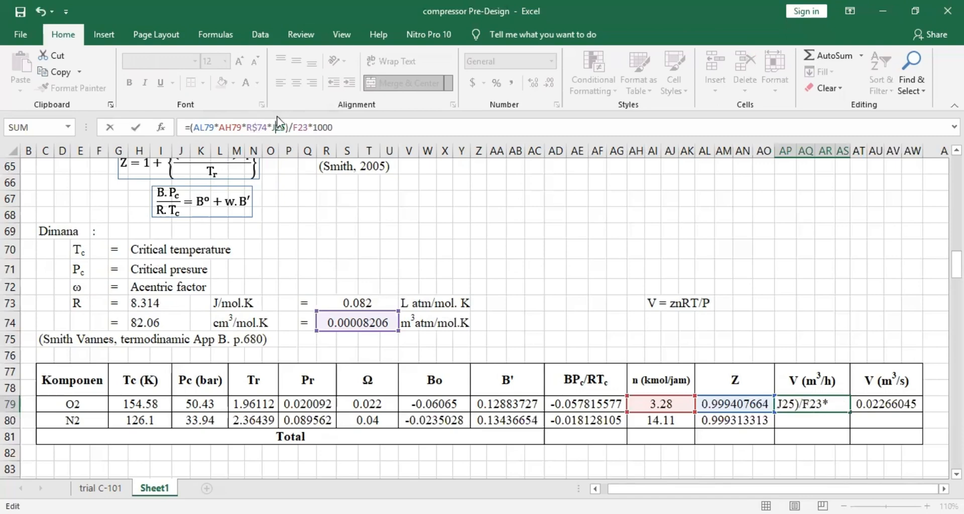
pyautogui.write('$')
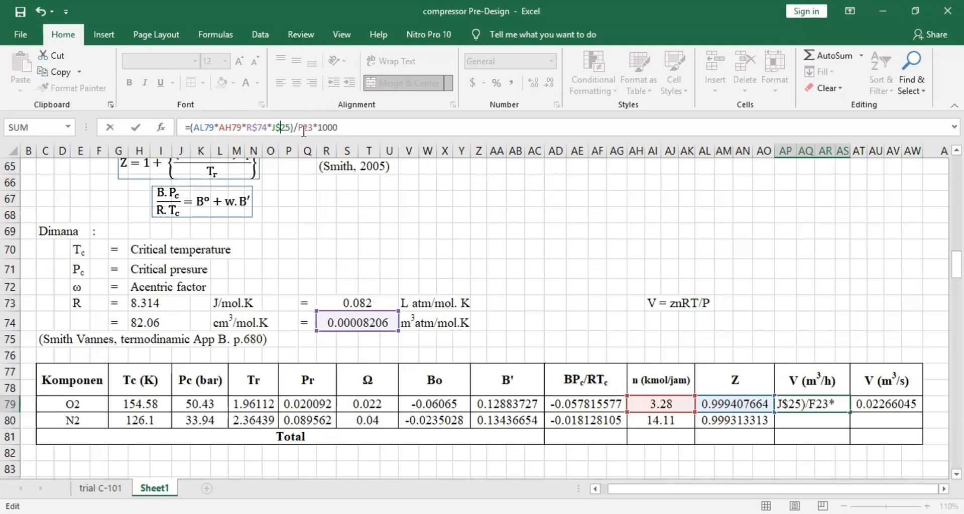
pyautogui.click(302, 129)
pyautogui.write('$')
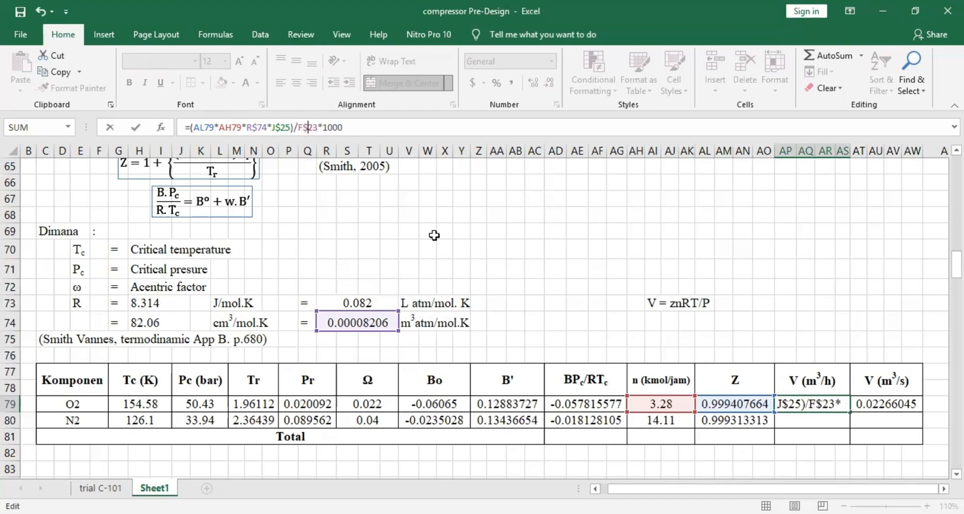
pyautogui.press('Return')
# - Copy the O2 volume formulas in m³/h and m³/s down to the N2 row
pyautogui.click(824, 406)
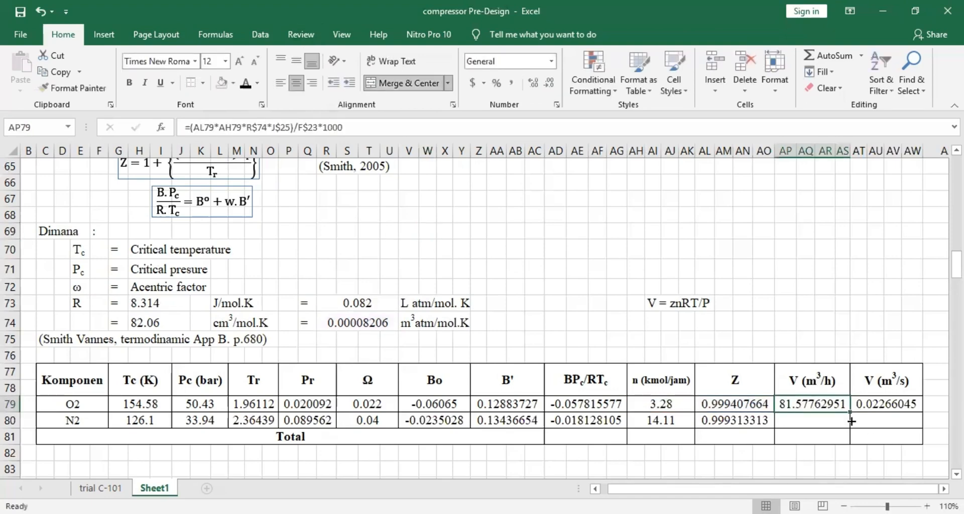
pyautogui.doubleClick(850, 412)
pyautogui.click(903, 404)
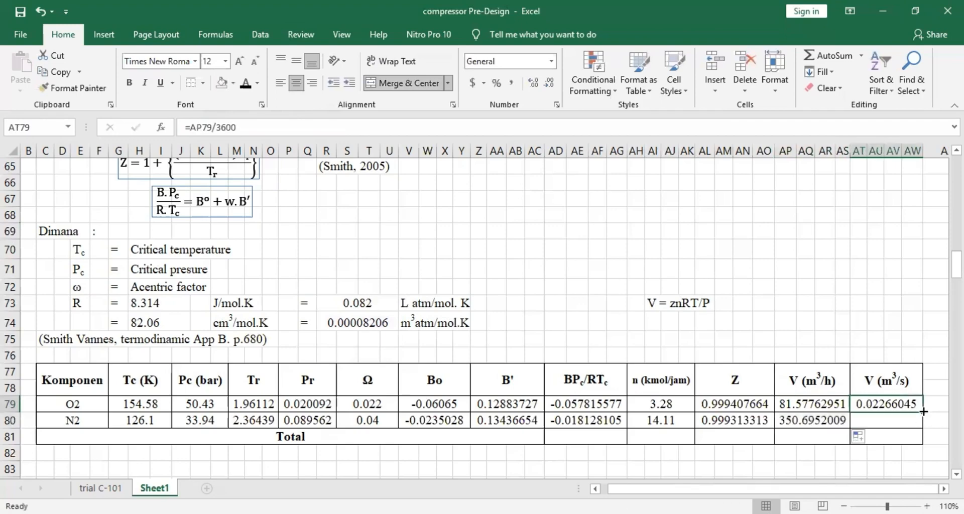
pyautogui.moveTo(922, 411); pyautogui.dragTo(926, 426)
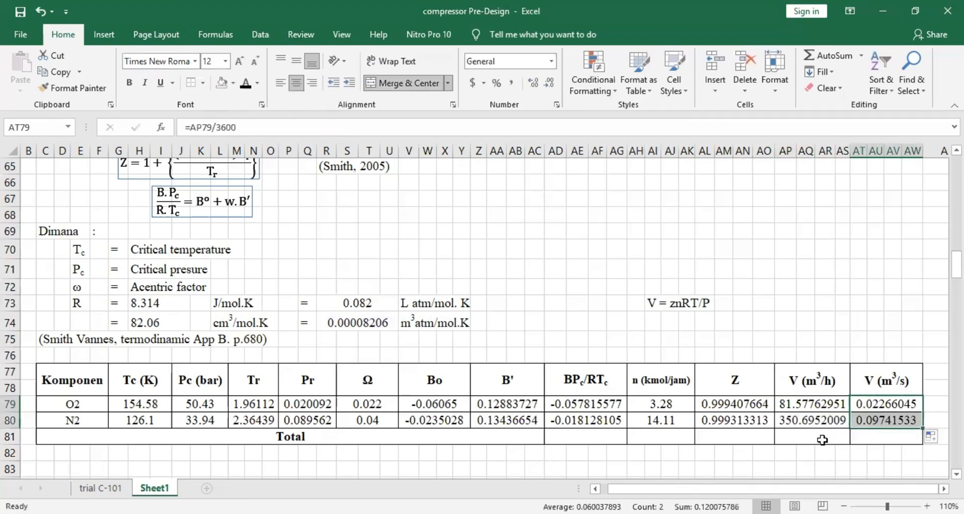
# - Total the hourly volumes in AP81 with a SUM over AP79:AS80 and enter the m³/s total in AT81
pyautogui.click(815, 437)
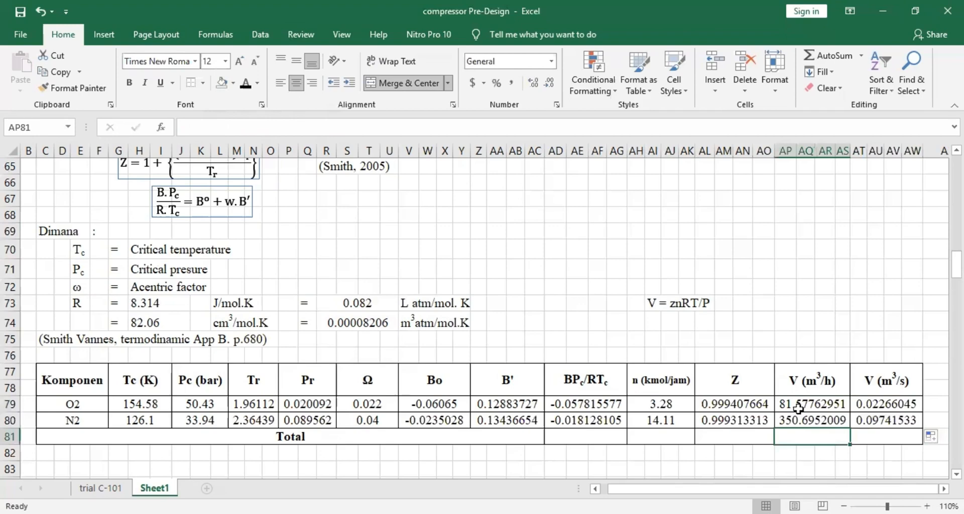
pyautogui.write('=sum(')
pyautogui.moveTo(798, 408); pyautogui.dragTo(797, 424)
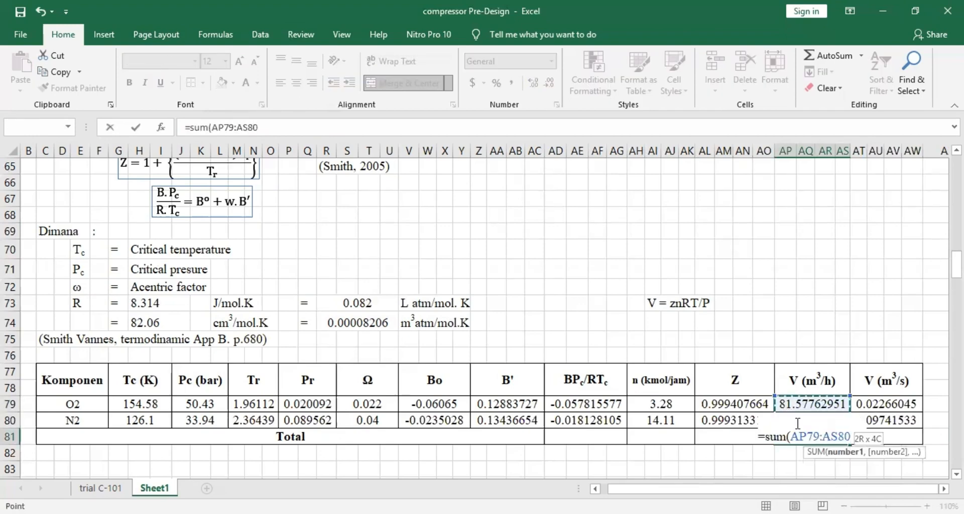
pyautogui.press('Return')
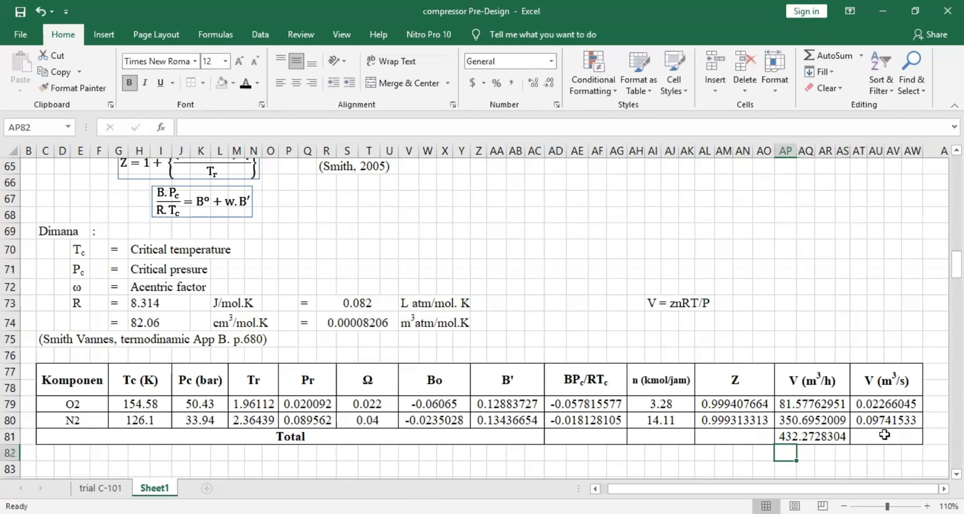
pyautogui.click(884, 435)
pyautogui.write('=')
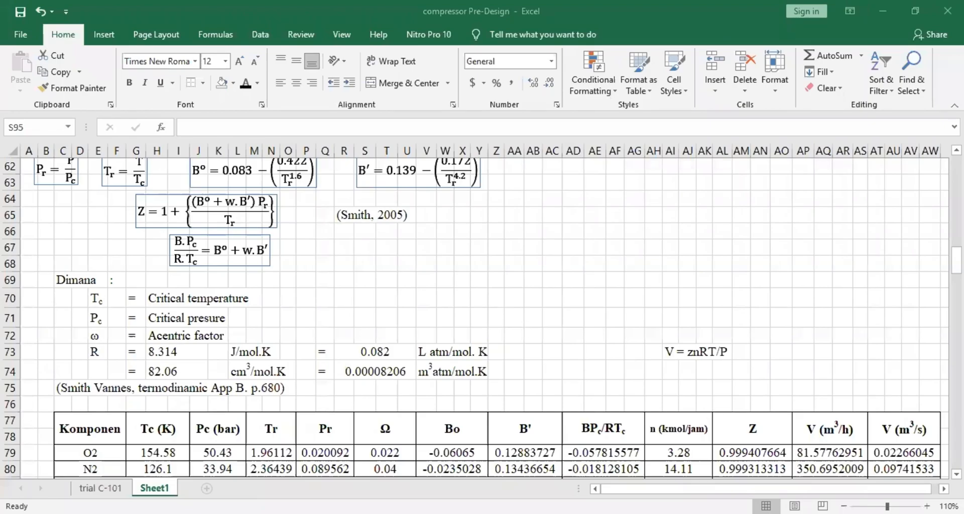
# - Link the Laju volumetrik value in I86 of the compressor efficiency section to the total m³/s flow with =AT81
pyautogui.scroll(-1, 838, 347)
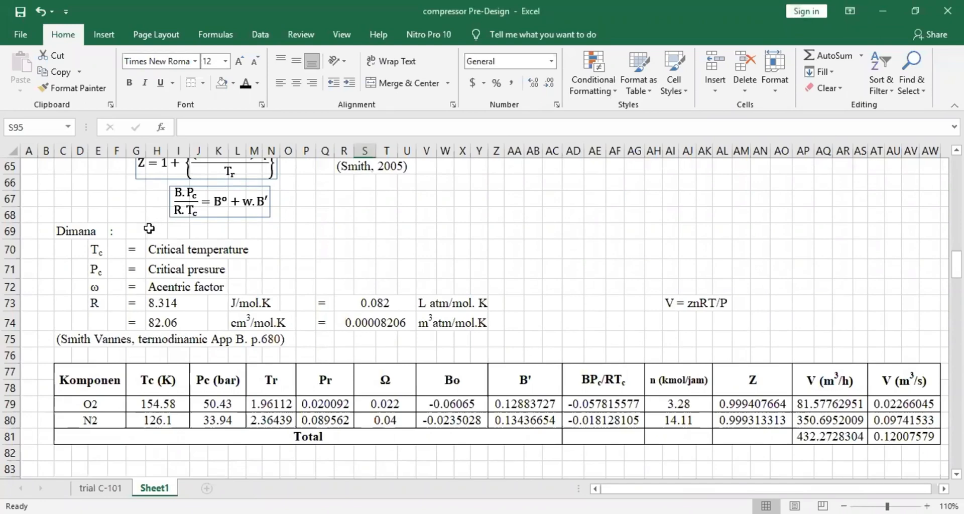
pyautogui.scroll(-2, 149, 229)
pyautogui.click(29, 386)
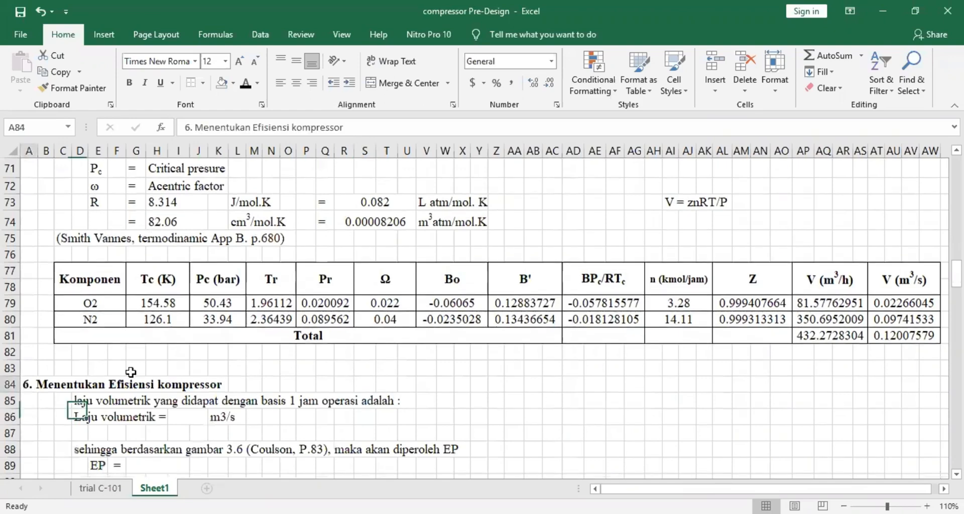
pyautogui.click(301, 382)
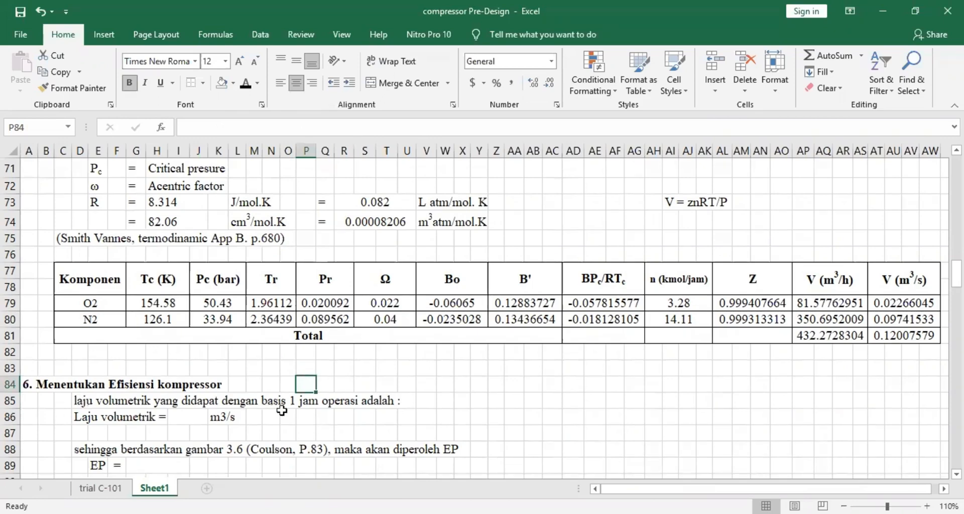
pyautogui.click(197, 418)
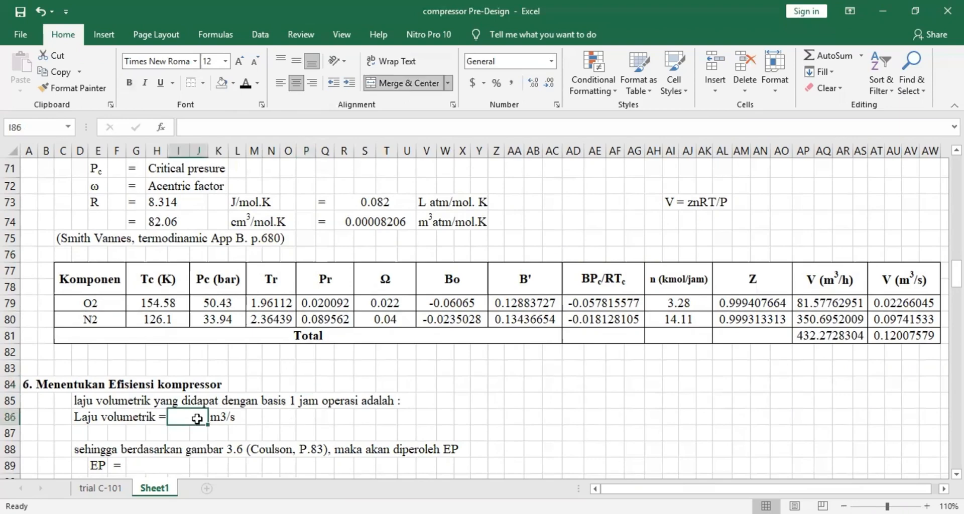
pyautogui.write('=')
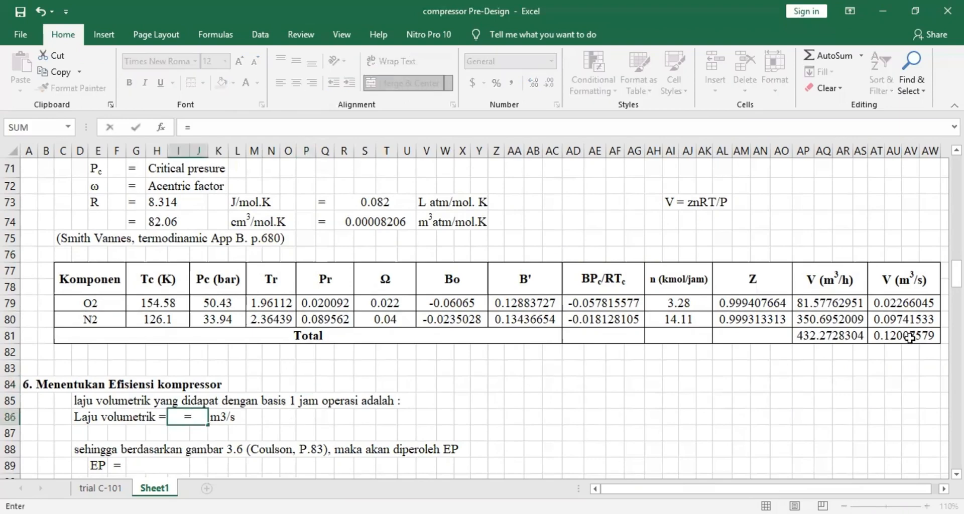
pyautogui.click(906, 338)
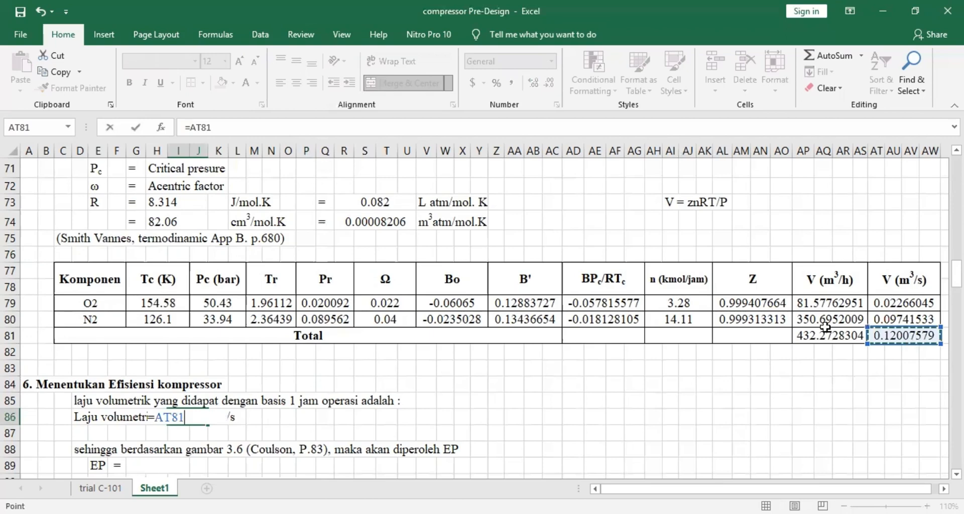
pyautogui.press('Return')
# - Enlarge the efficiency chart picture below the EP line until it reaches about column S and row 107
pyautogui.scroll(-3, 299, 312)
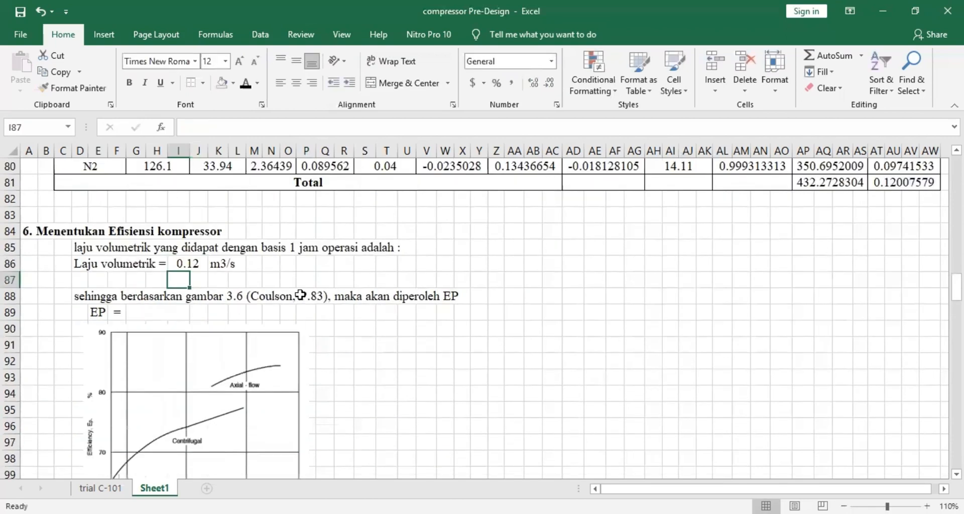
pyautogui.scroll(-2, 307, 303)
pyautogui.click(303, 439)
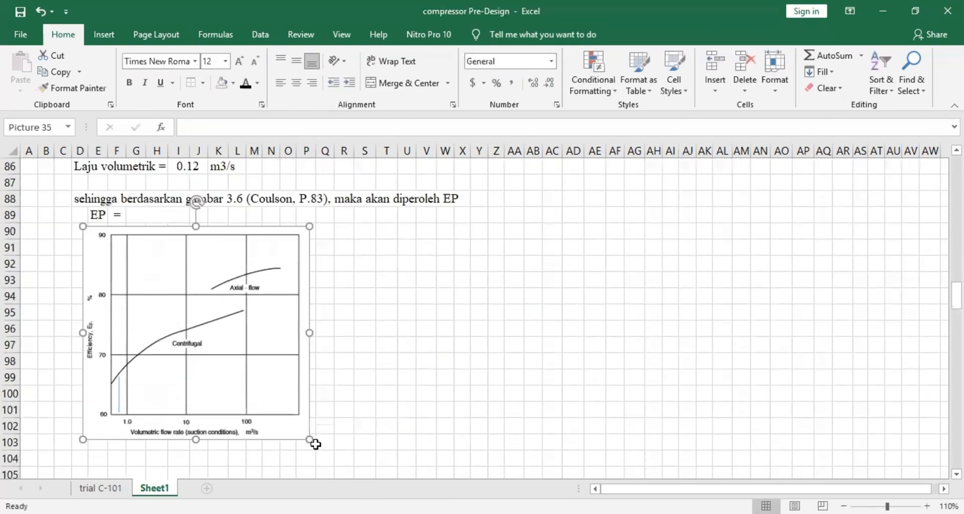
pyautogui.moveTo(316, 444); pyautogui.dragTo(383, 491)
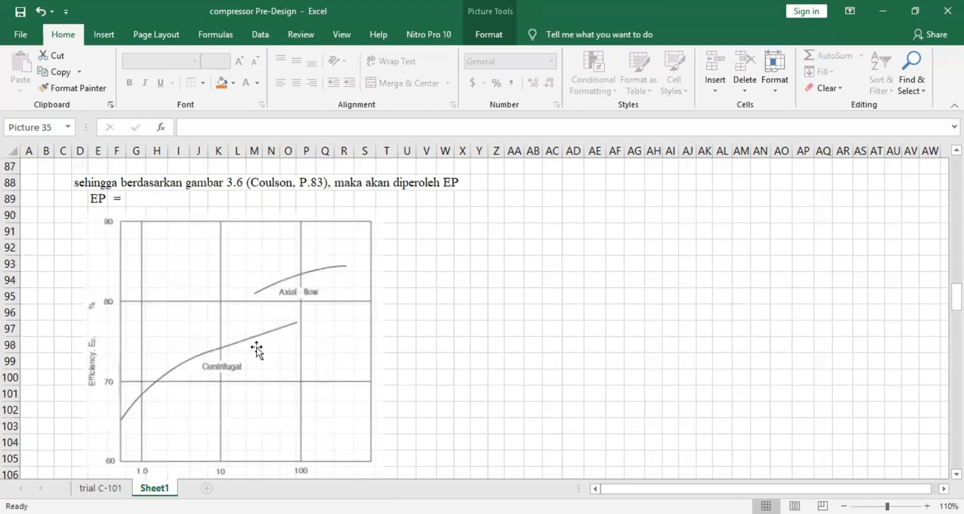
# - Place the vertical guide line at the low-flow edge of the efficiency chart, spanning from the flow axis up to the centrifugal curve
pyautogui.scroll(-2, 258, 349)
pyautogui.moveTo(348, 250); pyautogui.dragTo(348, 283)
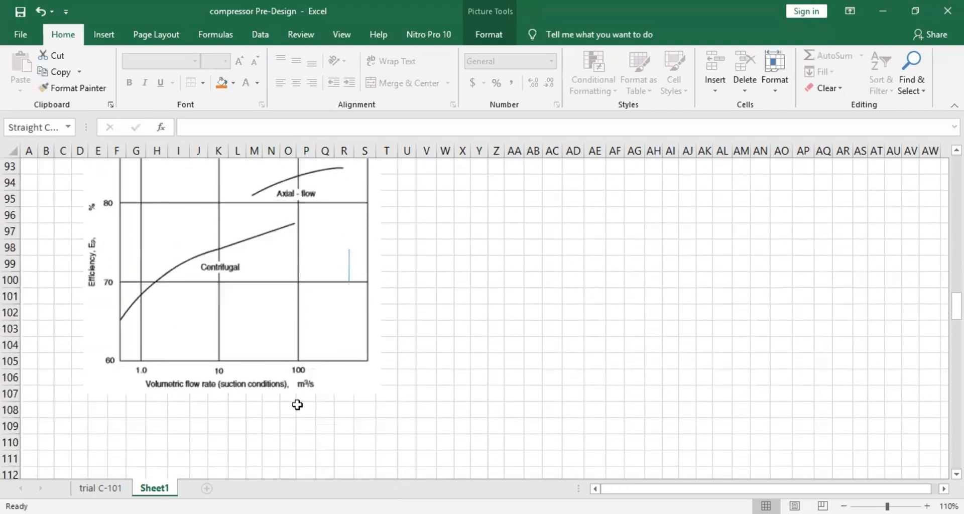
pyautogui.scroll(1, 118, 312)
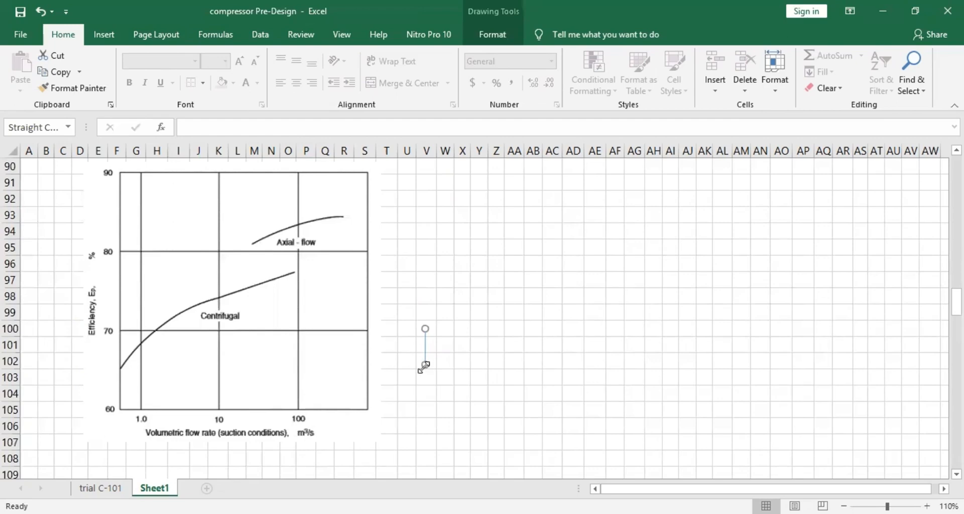
pyautogui.moveTo(425, 364); pyautogui.dragTo(425, 408)
pyautogui.moveTo(427, 374); pyautogui.dragTo(124, 375)
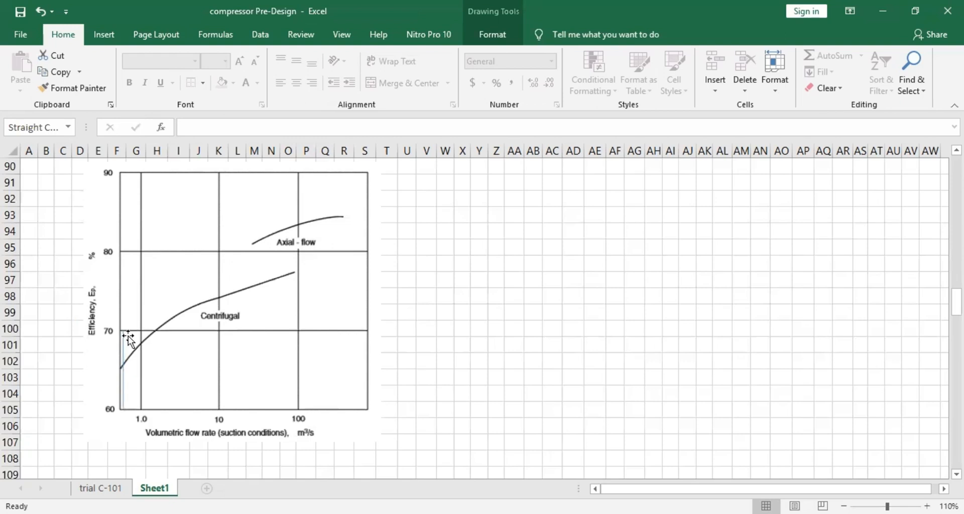
pyautogui.moveTo(128, 337); pyautogui.dragTo(123, 366)
pyautogui.click(138, 373)
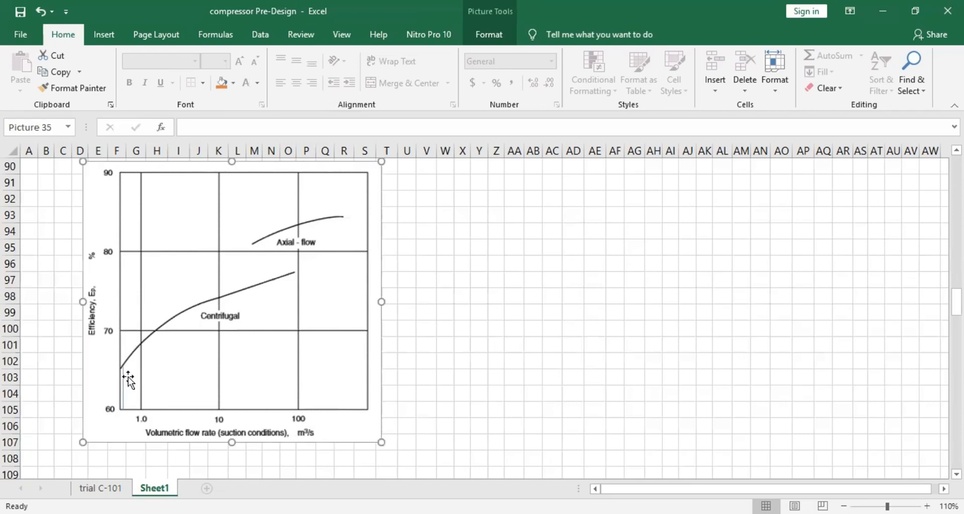
# - Enter the compressor efficiency EP in G89 as 65%
pyautogui.scroll(1, 128, 380)
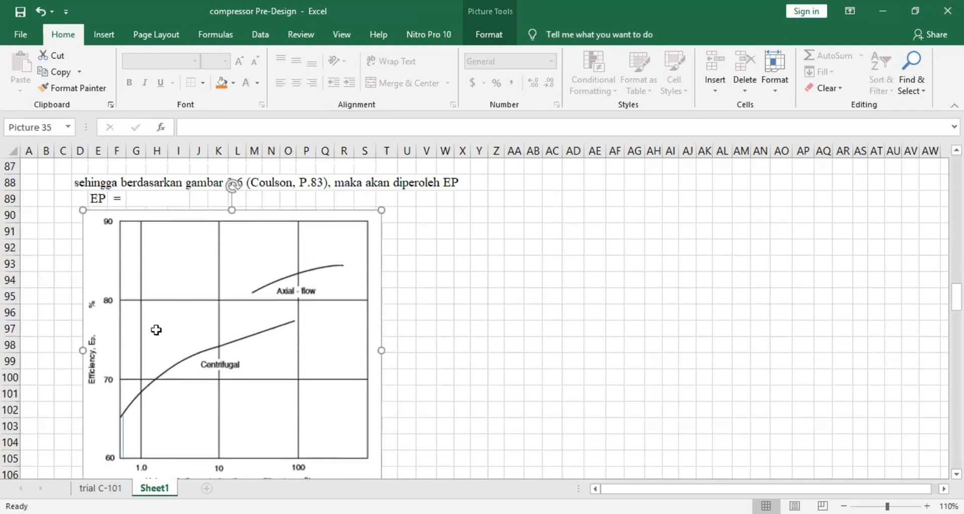
pyautogui.scroll(3, 156, 331)
pyautogui.click(172, 351)
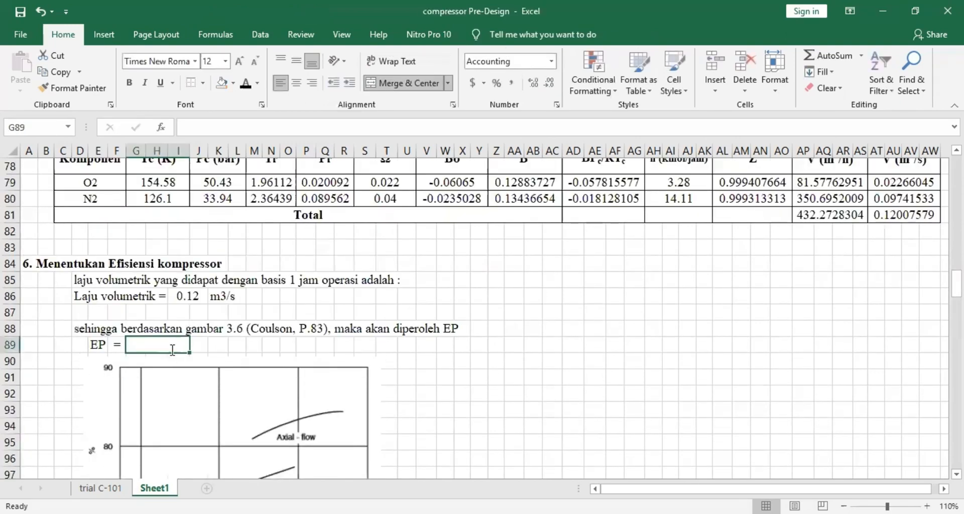
pyautogui.write('65')
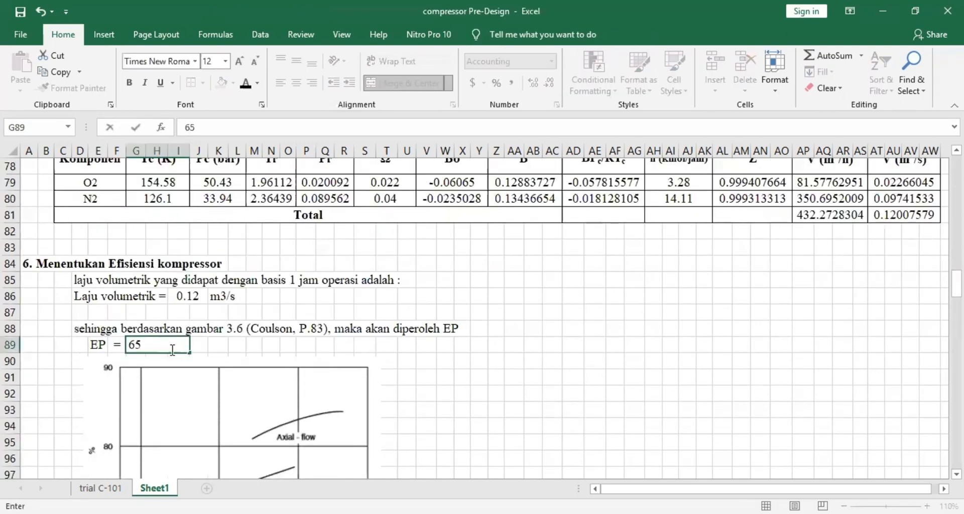
pyautogui.write('%')
pyautogui.press('Return')
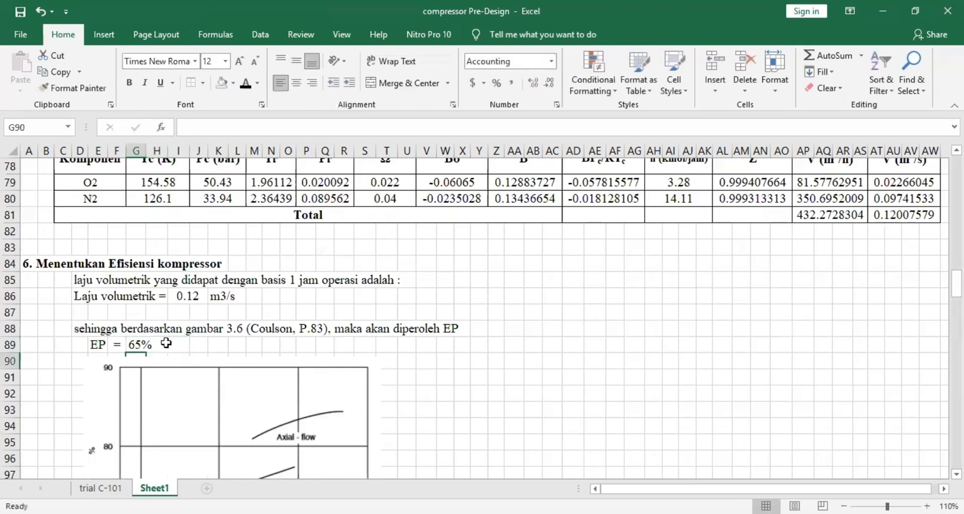
# - Try to enter the EP value in G89 as the decimal 0.65
pyautogui.click(166, 344)
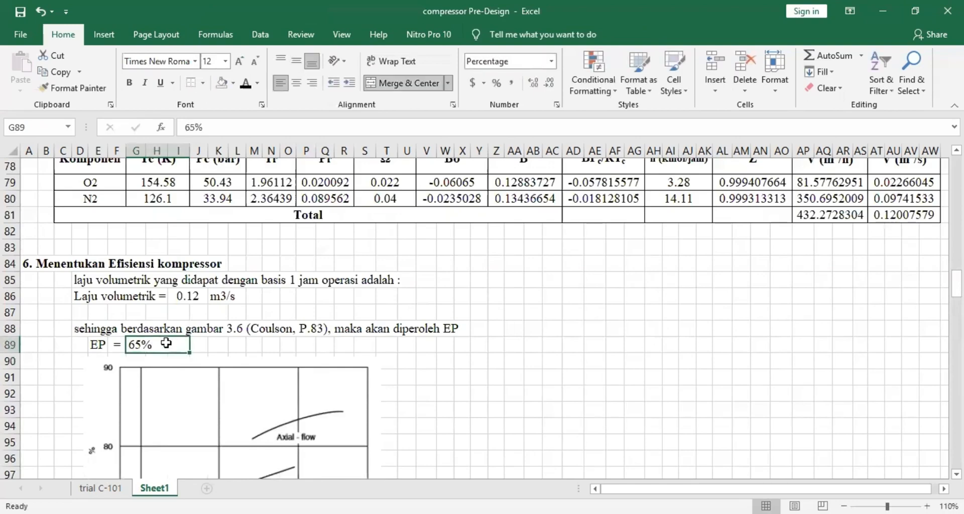
pyautogui.write('0.')
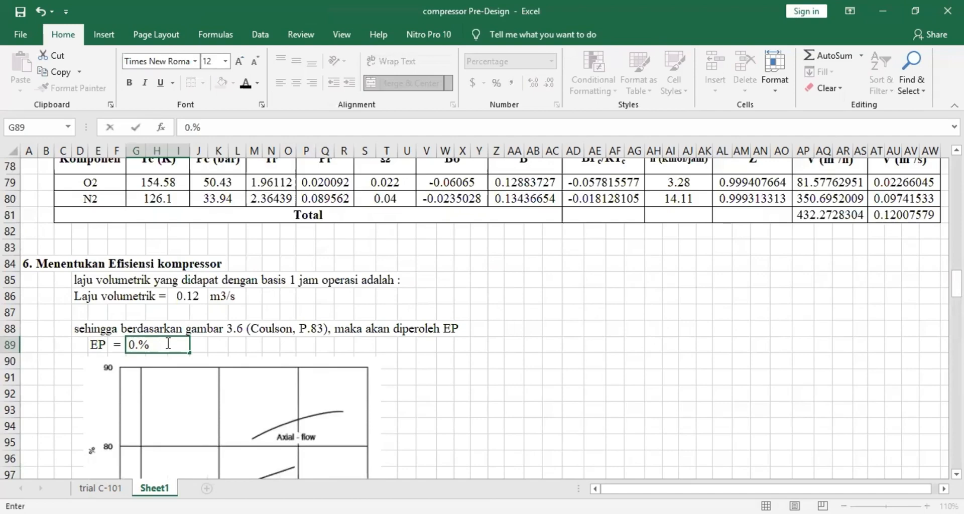
pyautogui.write('65')
pyautogui.press('Tab')
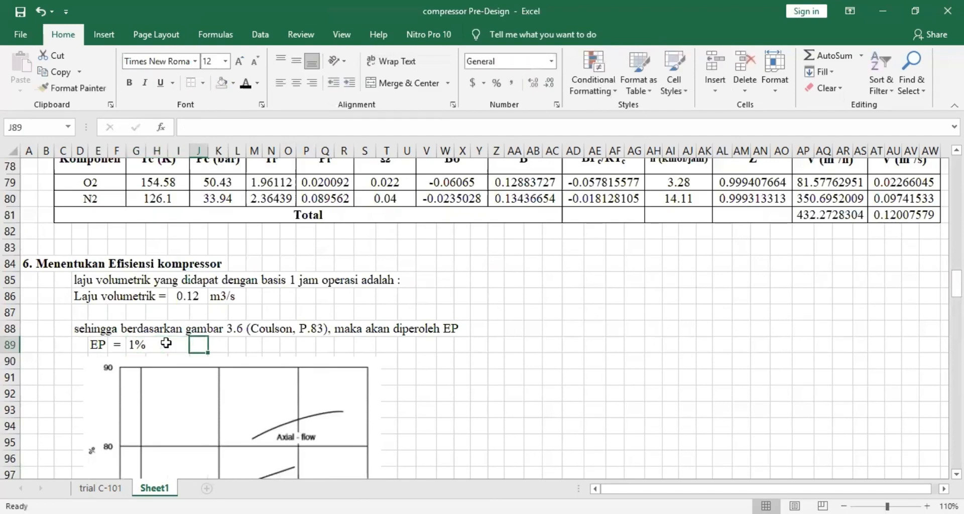
# - Correct the EP value in G89 to 65%
pyautogui.scroll(1, 156, 434)
pyautogui.scroll(2, 156, 434)
pyautogui.click(164, 442)
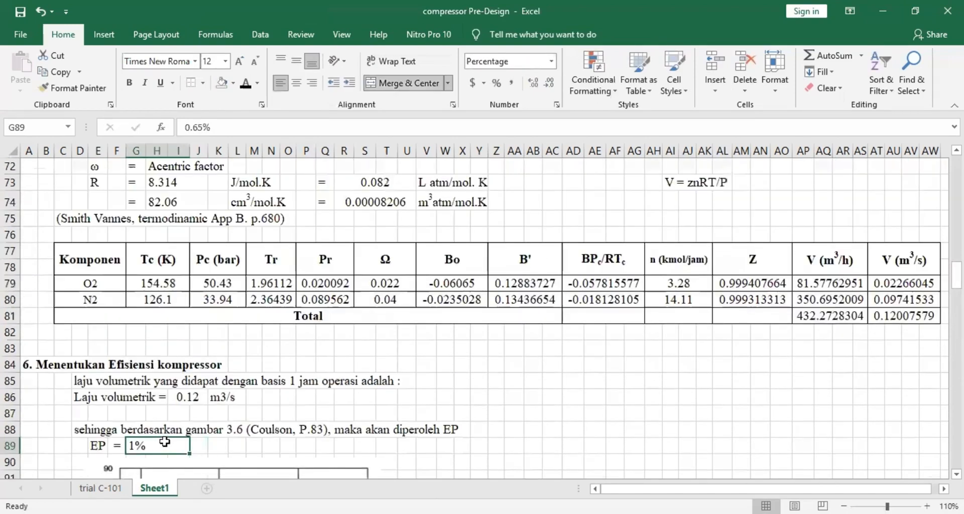
pyautogui.write('65')
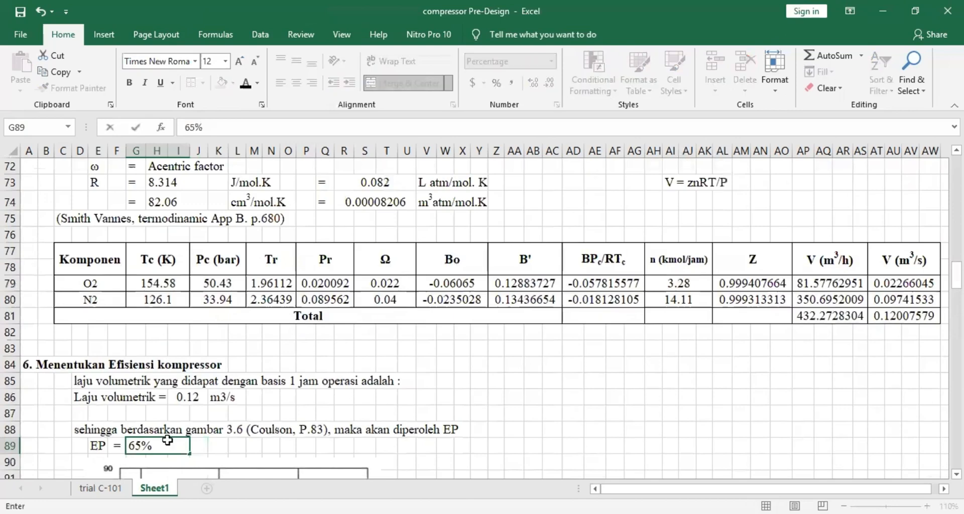
pyautogui.press('Return')
pyautogui.scroll(-2, 134, 346)
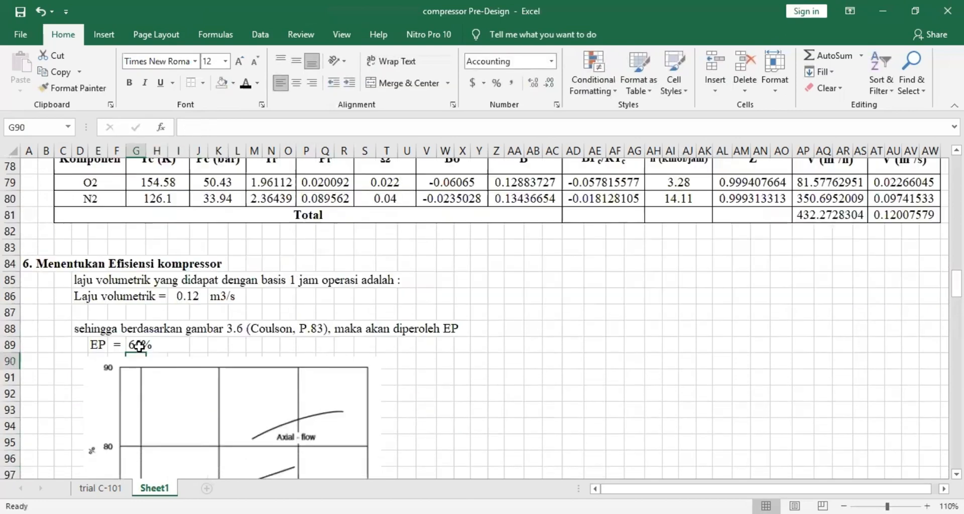
pyautogui.click(135, 345)
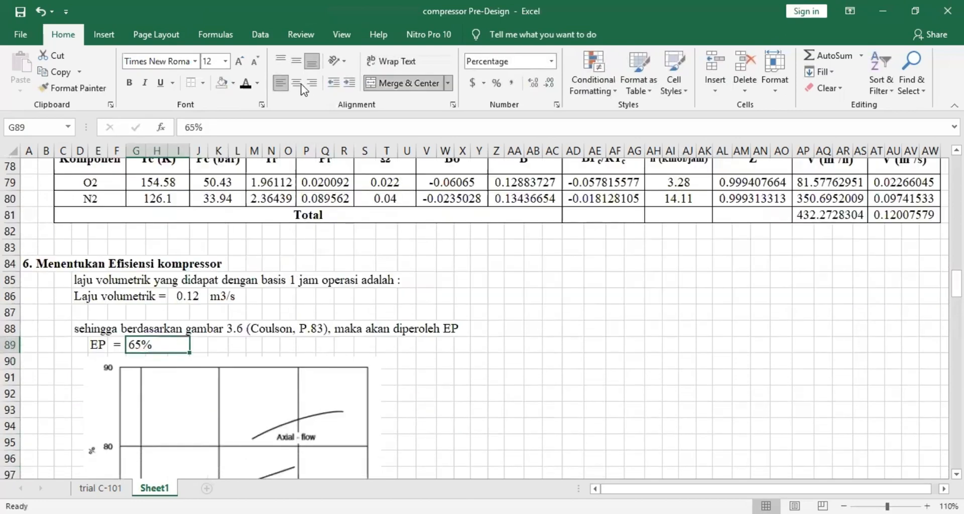
# - Start a section heading in A108, below the efficiency chart, with the text "7. Mengitung"
pyautogui.scroll(-4, 400, 390)
pyautogui.click(23, 458)
pyautogui.write('7.')
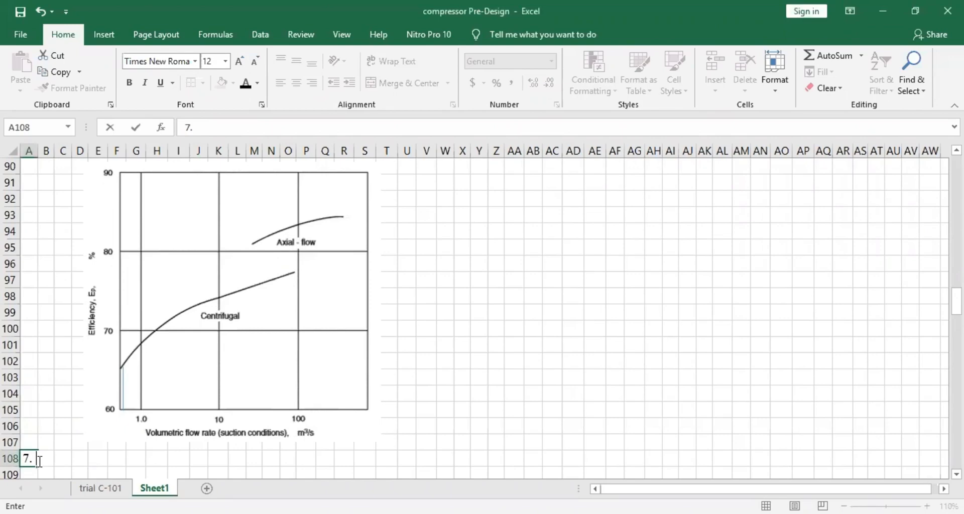
pyautogui.write(' Mengitu')
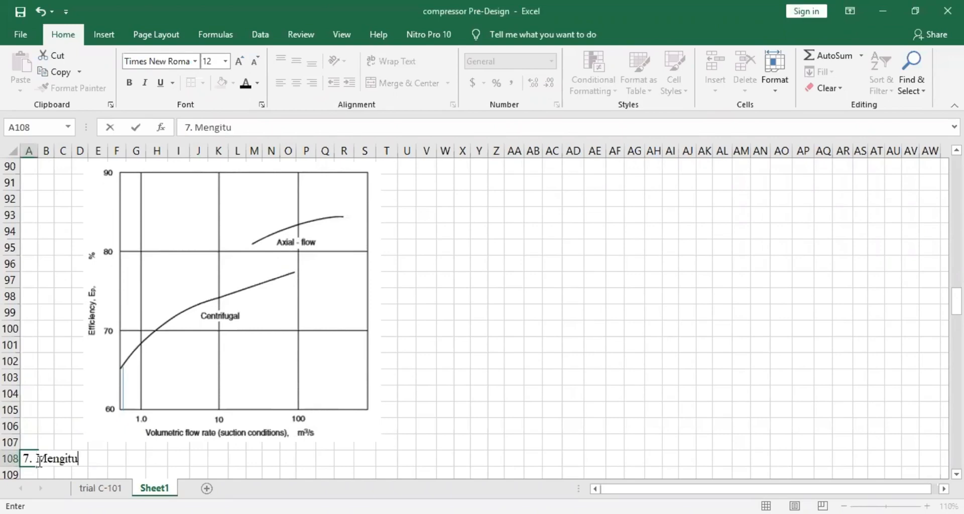
pyautogui.write('ng')
pyautogui.hotkey('ctrl', 'Return')
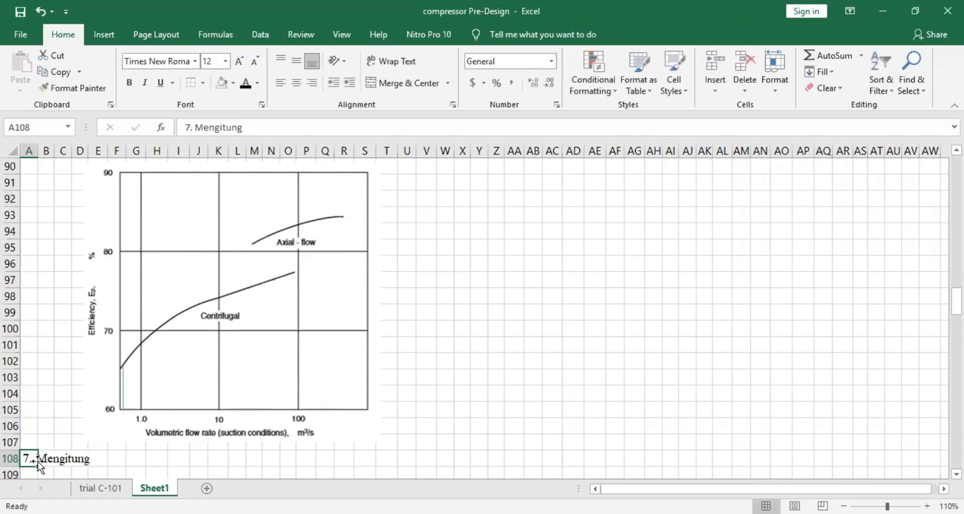
# - Correct and complete the heading in A108 to read "7. Menghitung Jumlah stage kompresor dan rasionya (Rc)"
pyautogui.click(43, 460)
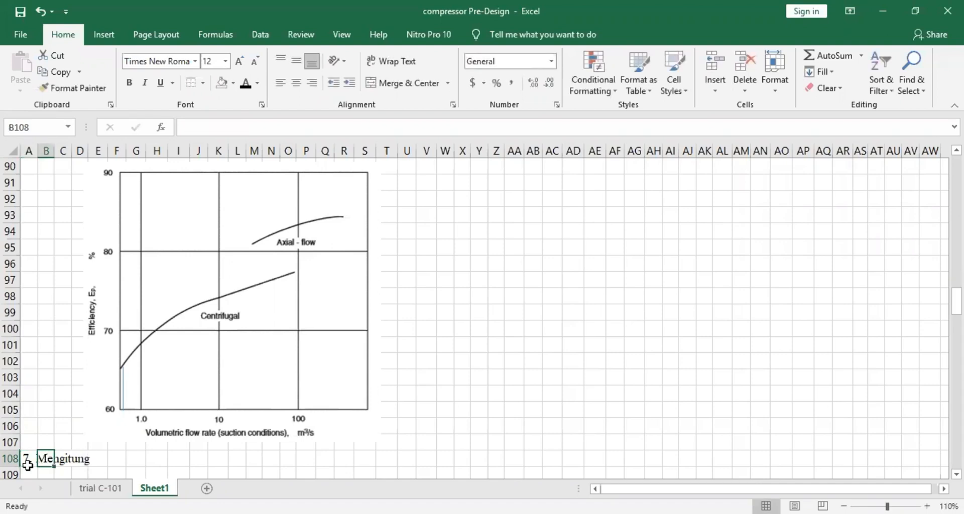
pyautogui.press('Left')
pyautogui.moveTo(247, 127); pyautogui.dragTo(221, 124)
pyautogui.write('hit')
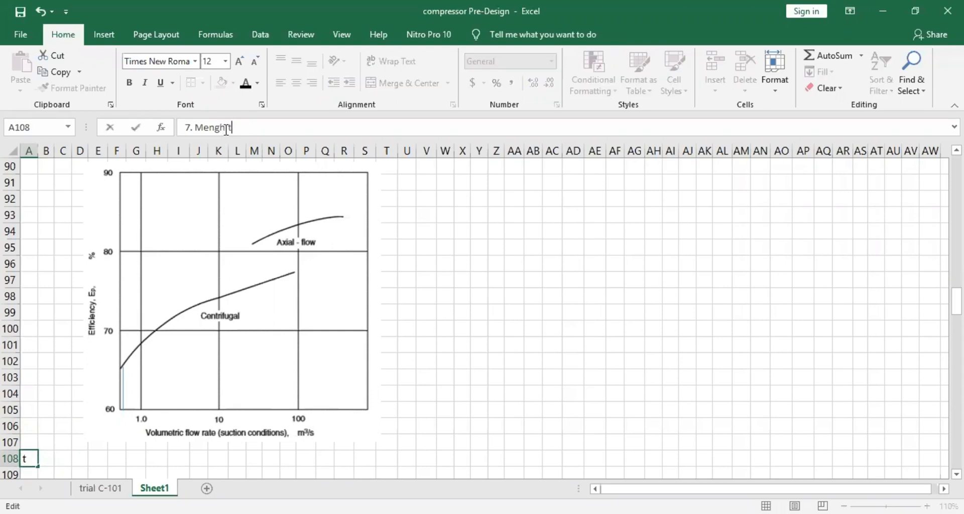
pyautogui.write('ung Jumlah stage kompr')
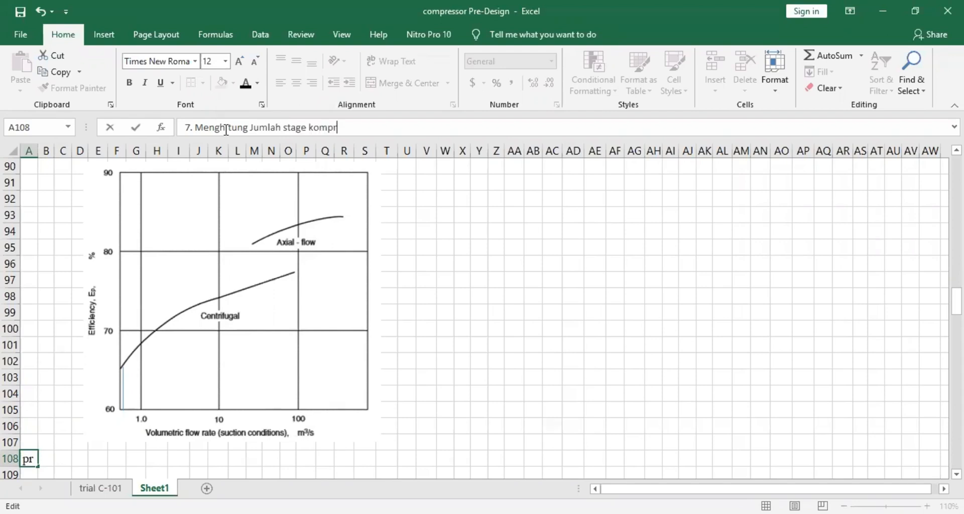
pyautogui.write('esor dan rasiony')
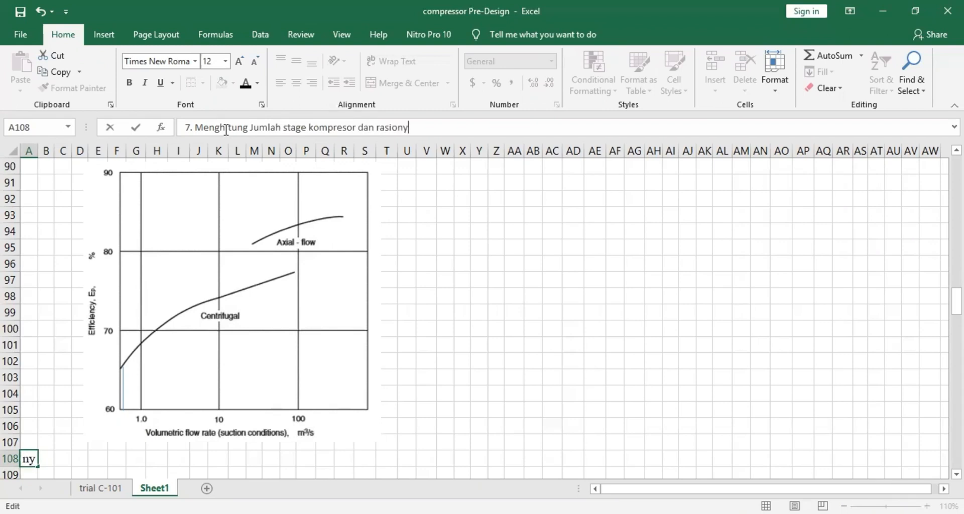
pyautogui.write('a (Rc)')
pyautogui.click(533, 344)
# - Make the section 7 heading in A108 bold
pyautogui.click(28, 458)
pyautogui.scroll(-2, 29, 459)
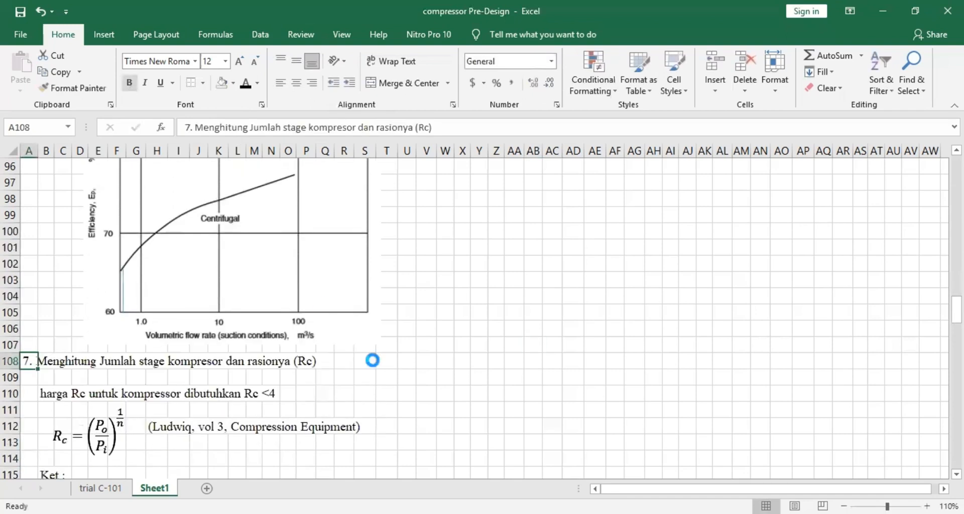
pyautogui.hotkey('ctrl', 'b')
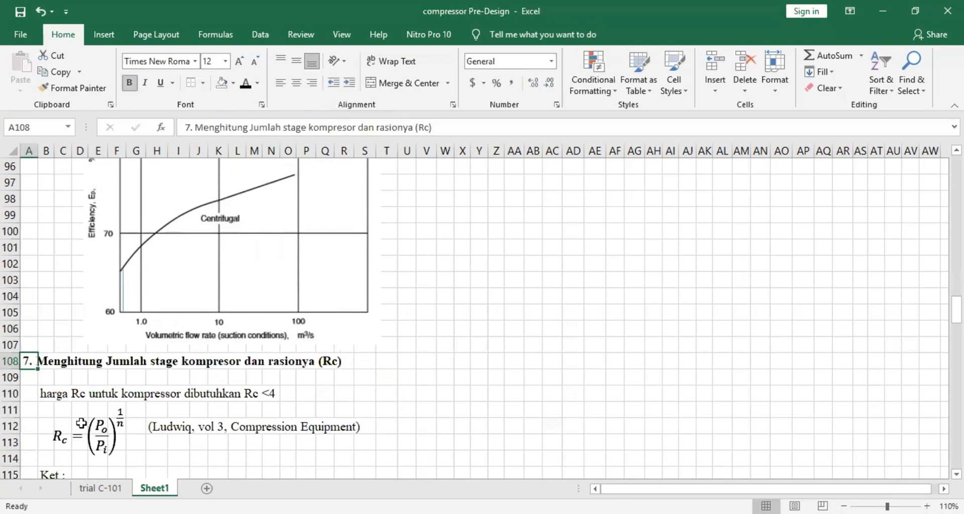
pyautogui.click(386, 377)
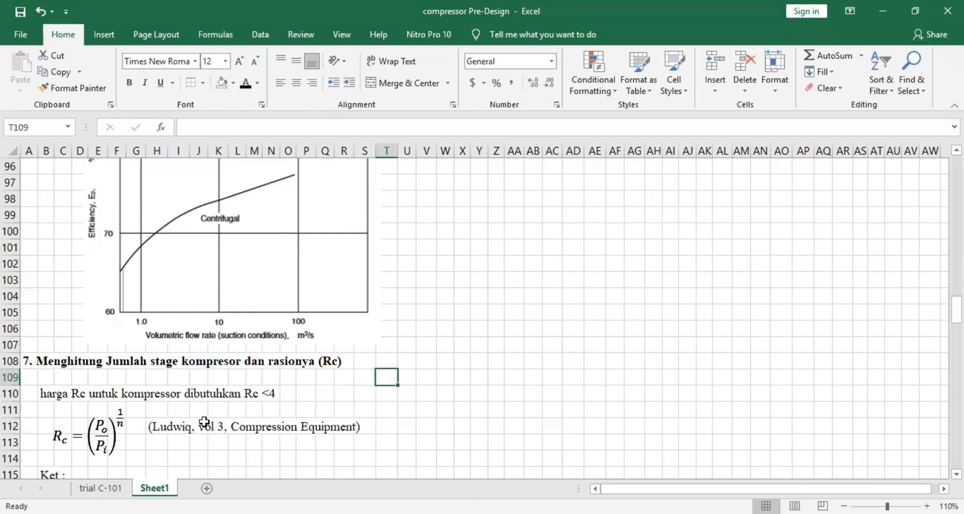
# - Set the number of compressor stages in H120 to 1
pyautogui.scroll(-3, 204, 422)
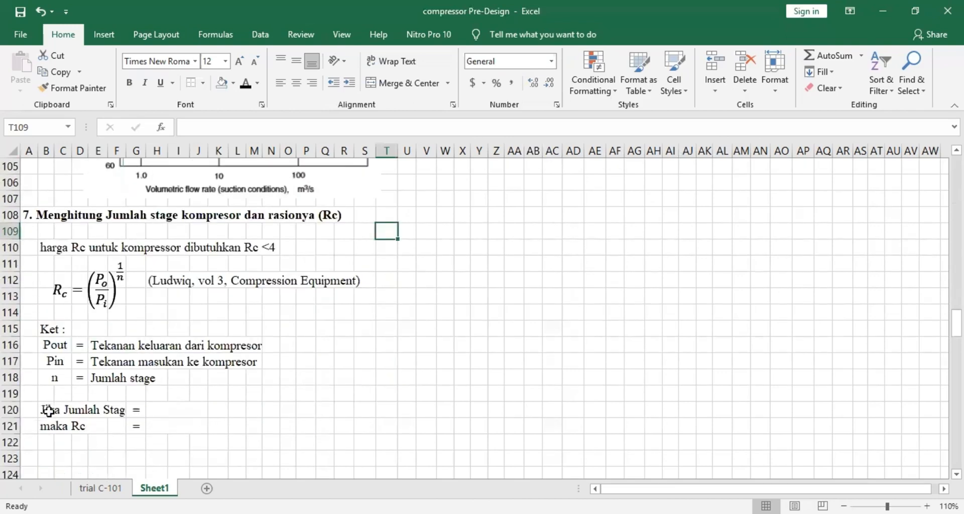
pyautogui.click(48, 411)
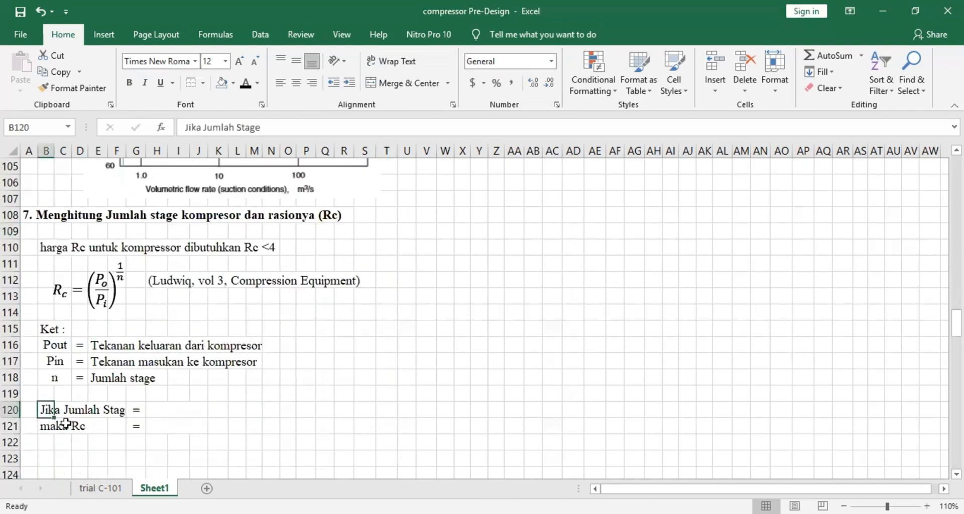
pyautogui.click(165, 408)
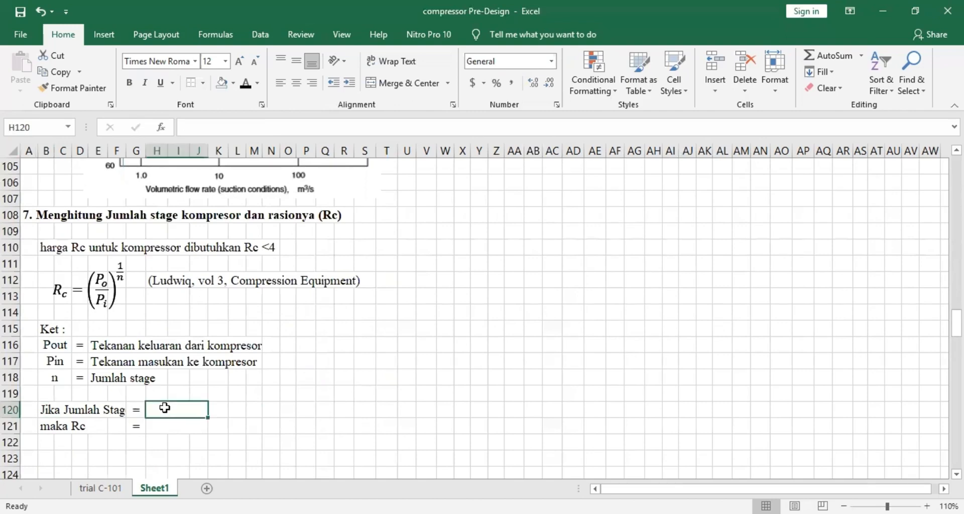
pyautogui.write('1')
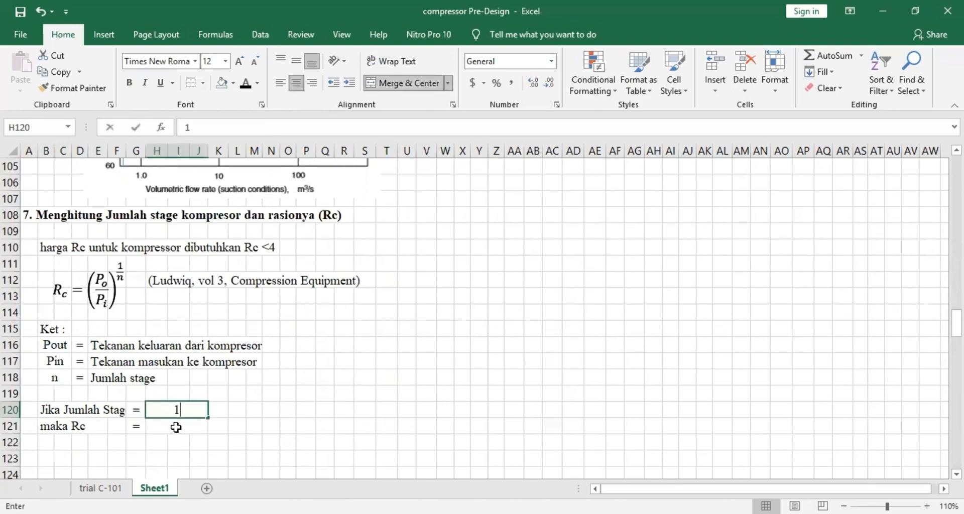
# - Begin the Rc formula in H121 by dividing P out (F24) by P in (F23) and opening the exponent (1/
pyautogui.click(175, 427)
pyautogui.write('=')
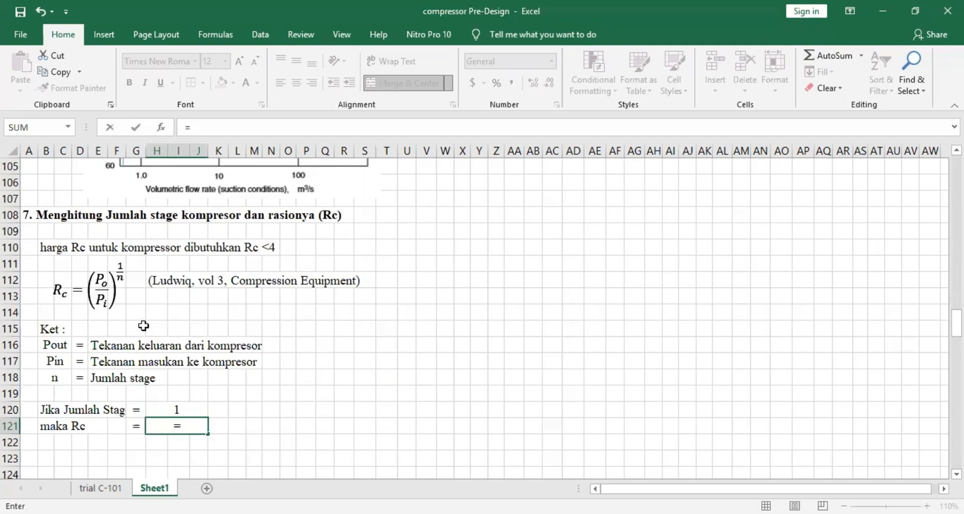
pyautogui.scroll(20, 143, 326)
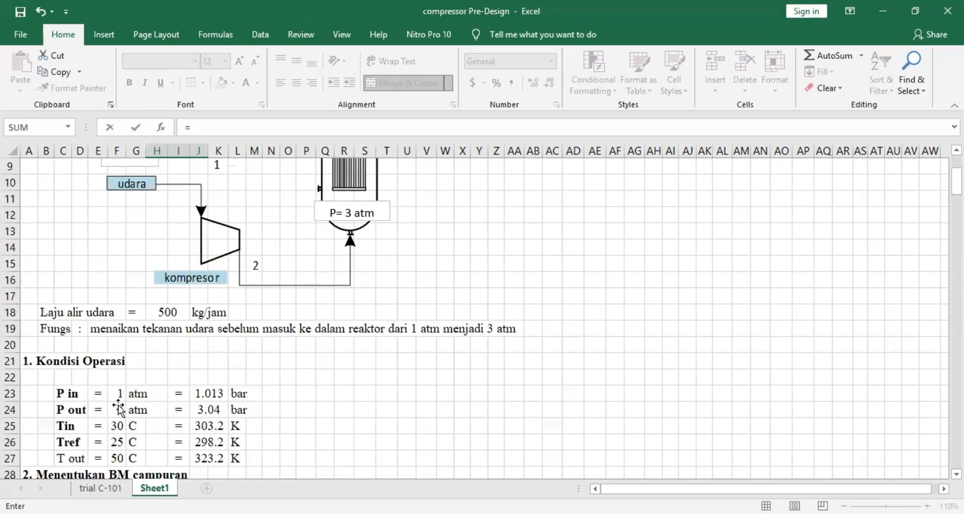
pyautogui.click(118, 409)
pyautogui.write('/')
pyautogui.click(119, 393)
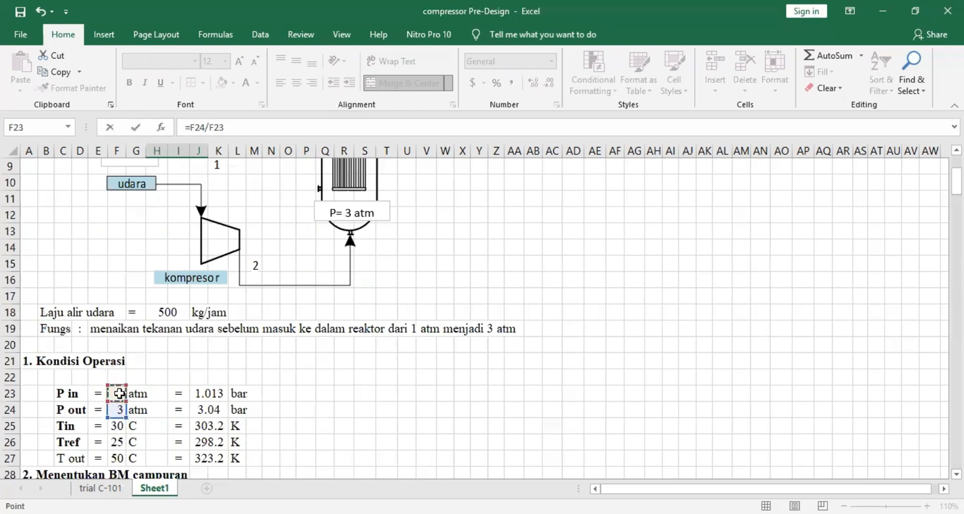
pyautogui.write(')^(1/')
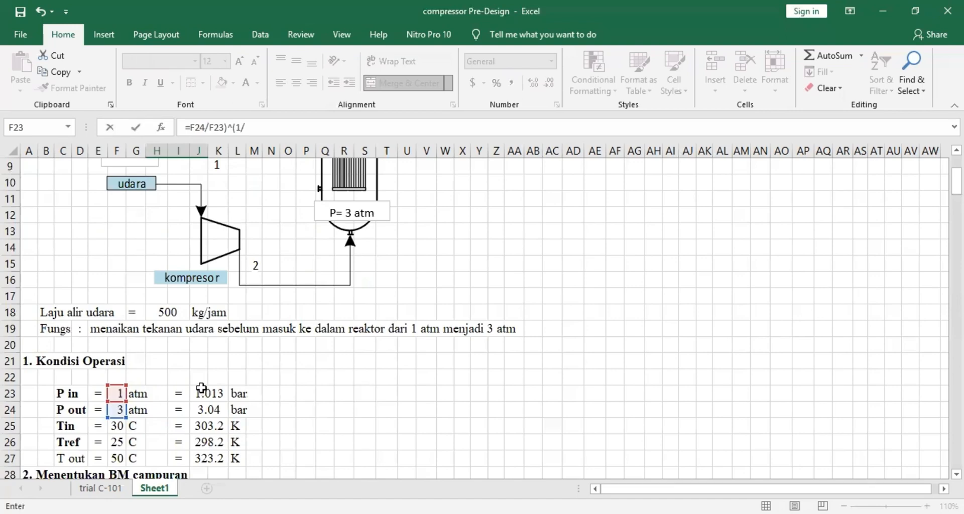
# - Complete the Rc formula in H121 with the stage count H120 and the missing parentheses, giving =(F24/F23)^(1/H120)
pyautogui.scroll(-3, 183, 399)
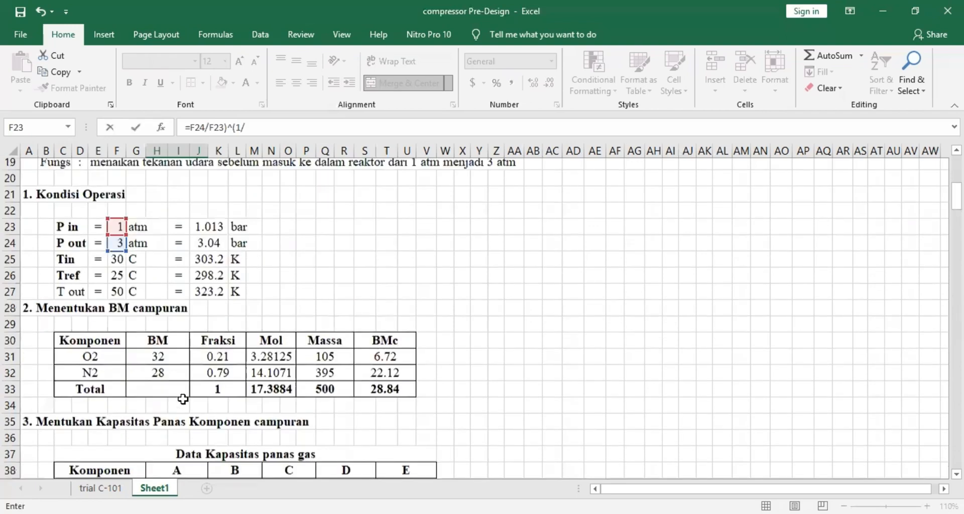
pyautogui.scroll(-14, 182, 399)
pyautogui.scroll(-15, 94, 417)
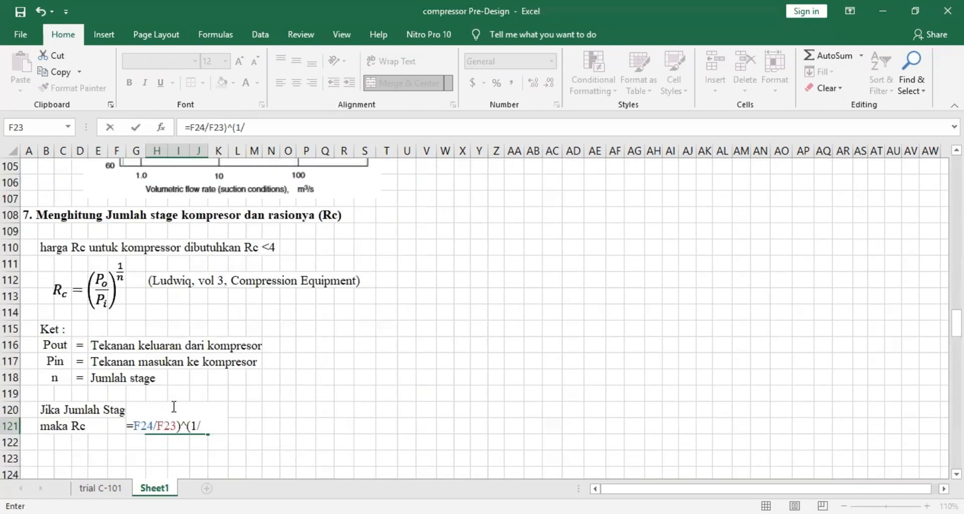
pyautogui.press('Up')
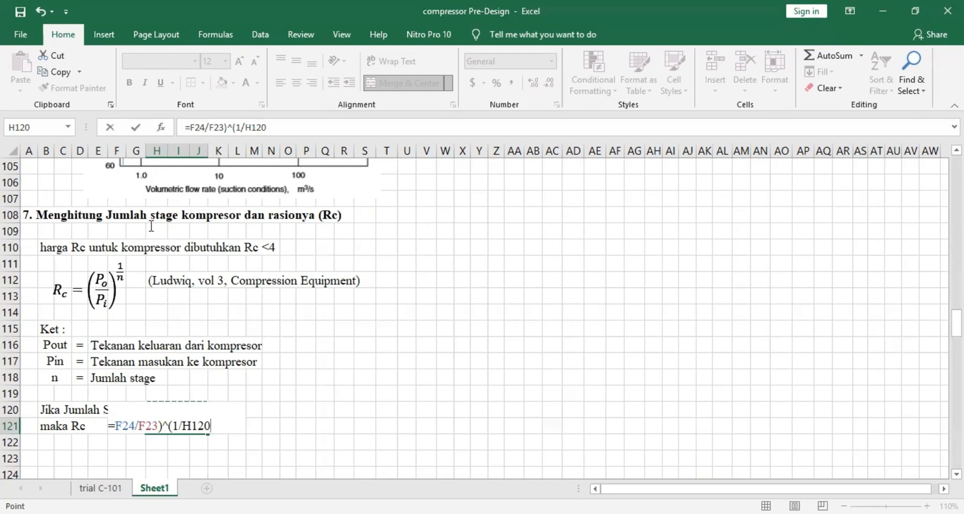
pyautogui.click(278, 128)
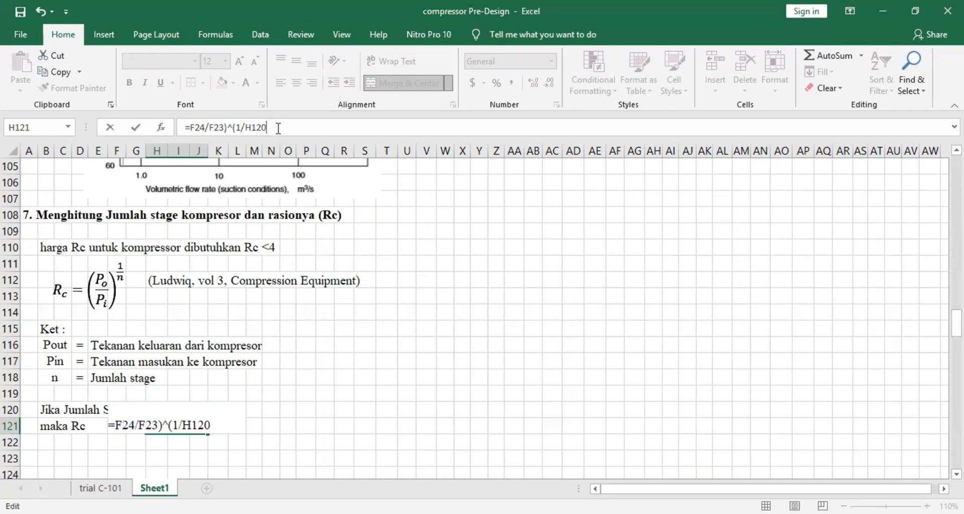
pyautogui.write(')')
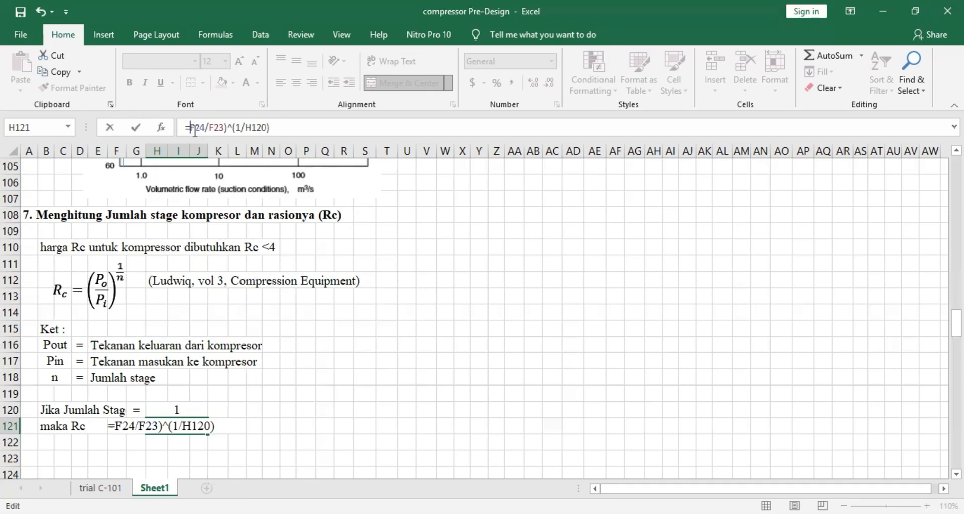
pyautogui.click(194, 128)
pyautogui.write('(')
pyautogui.press('Return')
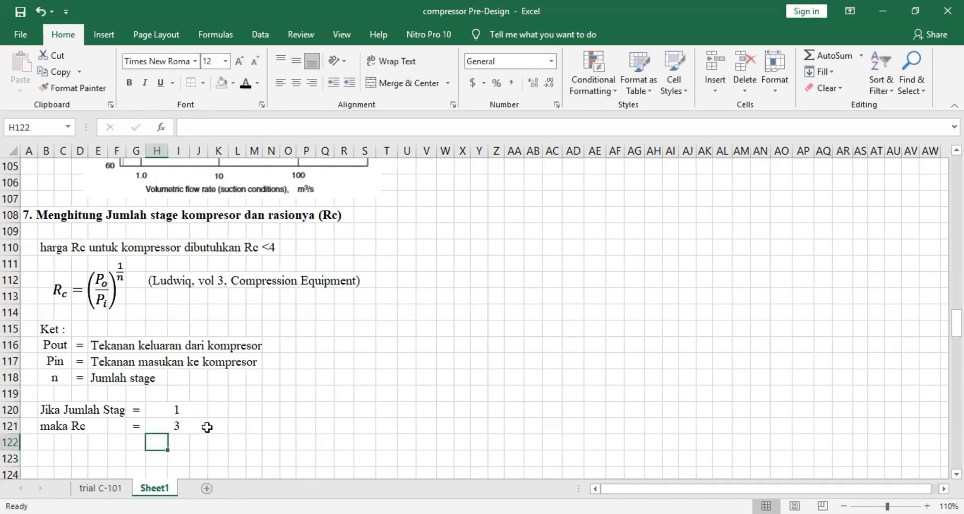
# - Show the stage count and Rc values in H120:H121 with one decimal place
pyautogui.moveTo(193, 410); pyautogui.dragTo(193, 427)
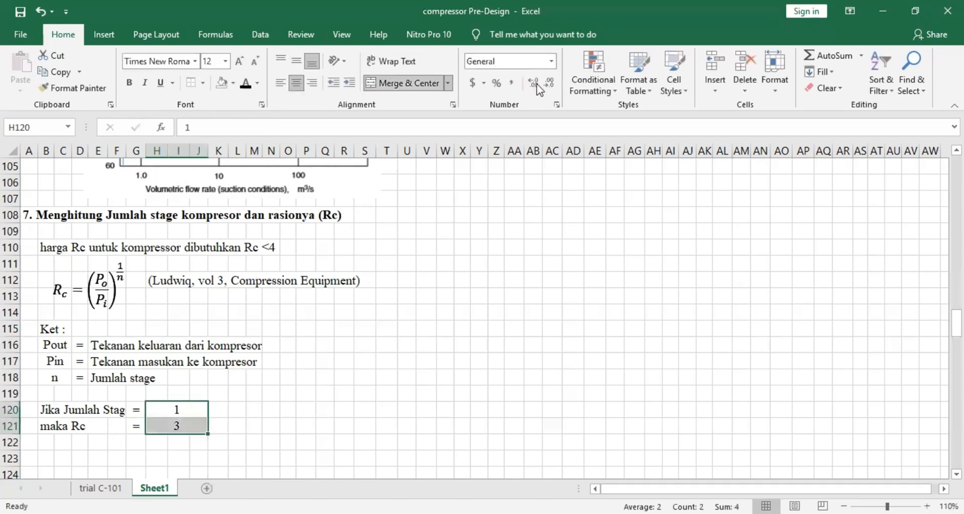
pyautogui.click(534, 82)
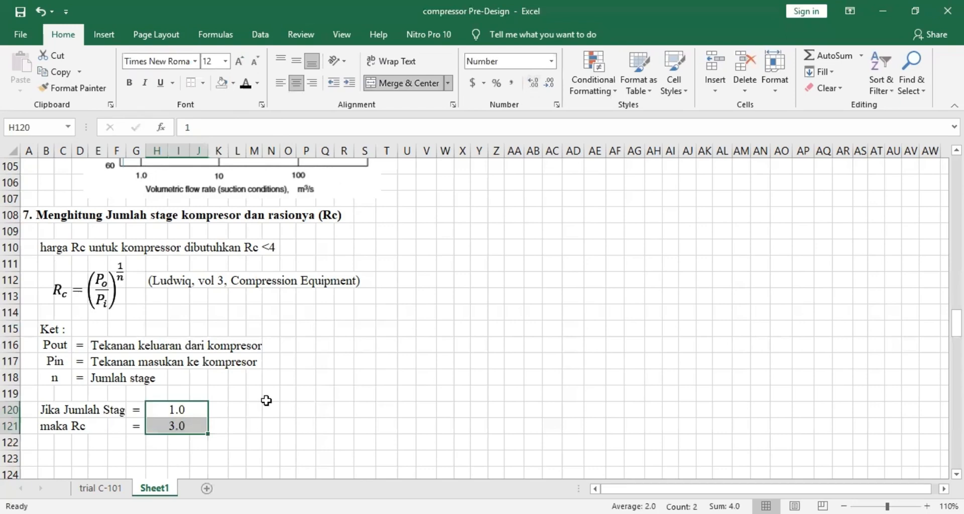
pyautogui.scroll(-1, 266, 399)
pyautogui.click(288, 393)
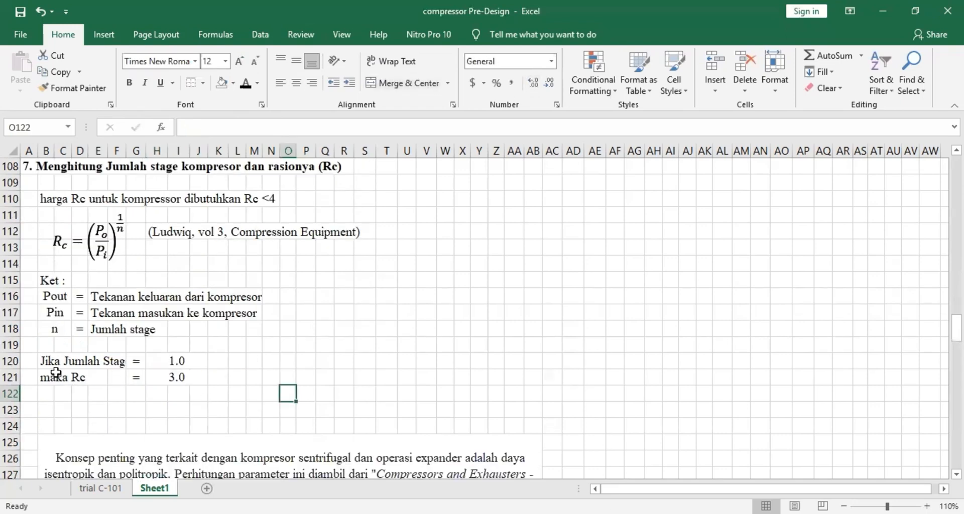
pyautogui.scroll(1, 75, 404)
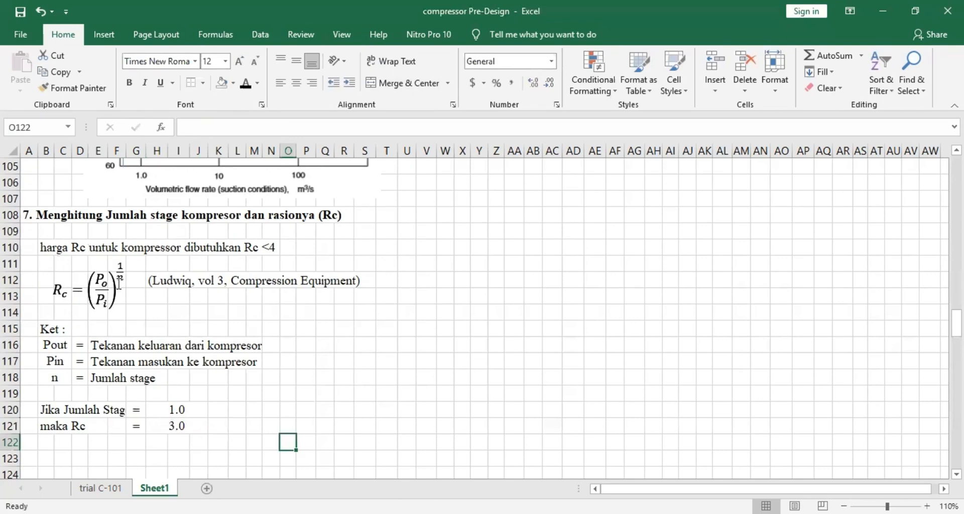
# - Try a stage count of 2 in H120 to compare the resulting Rc, and restore it to 1
pyautogui.click(185, 409)
pyautogui.write('2')
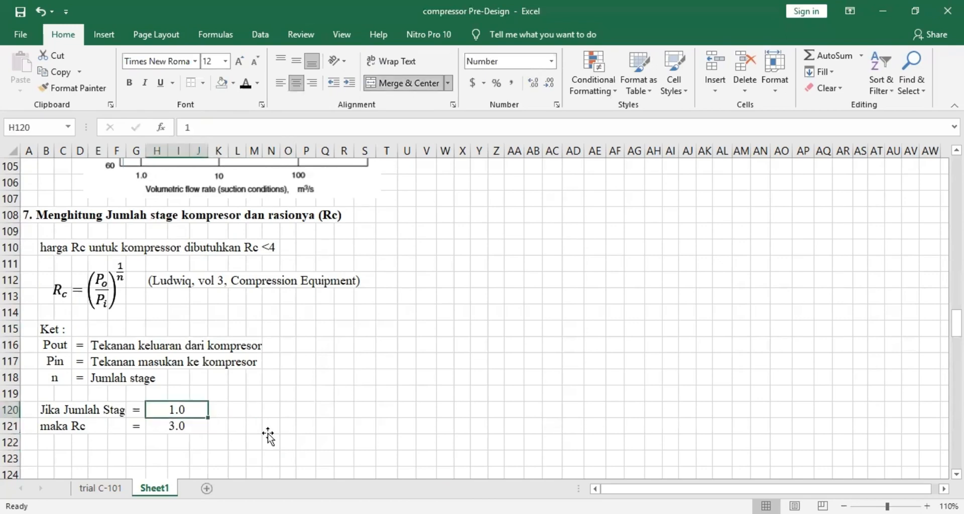
pyautogui.click(271, 426)
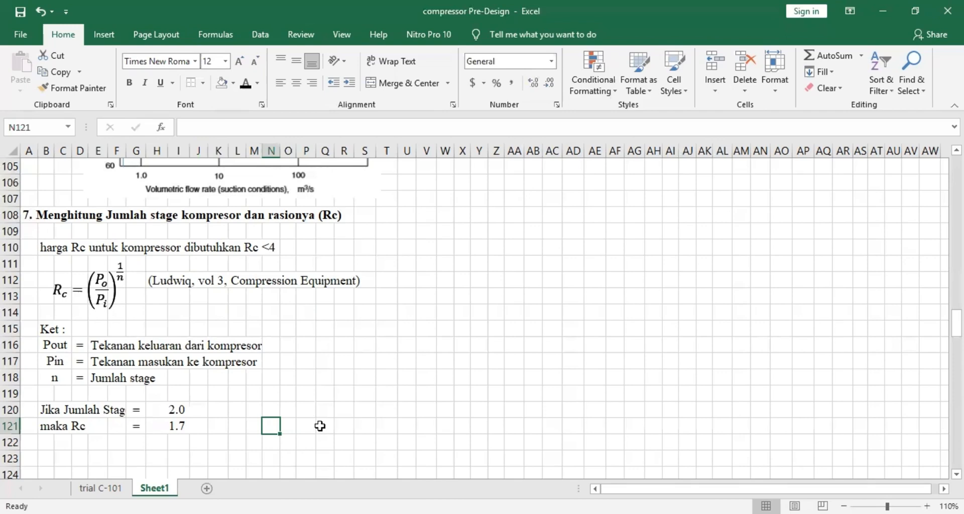
pyautogui.click(182, 412)
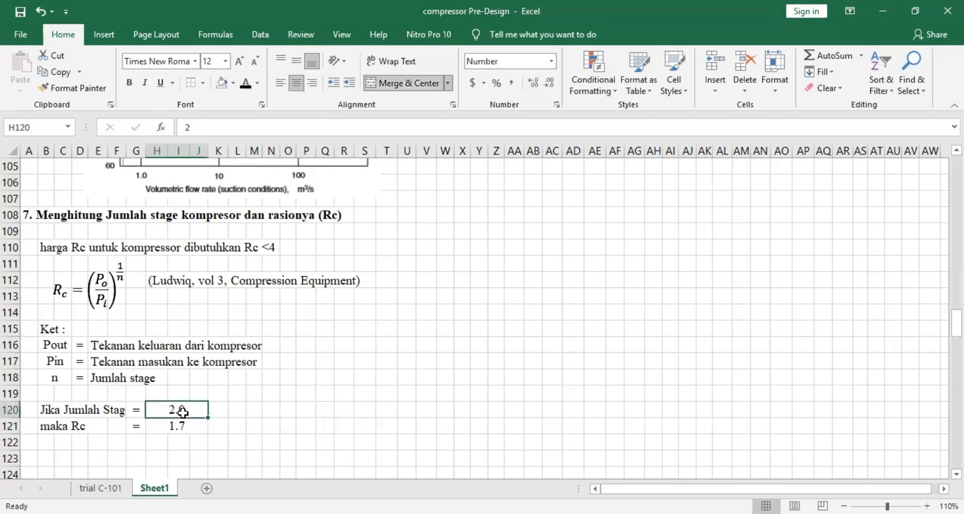
pyautogui.write('1')
pyautogui.click(254, 430)
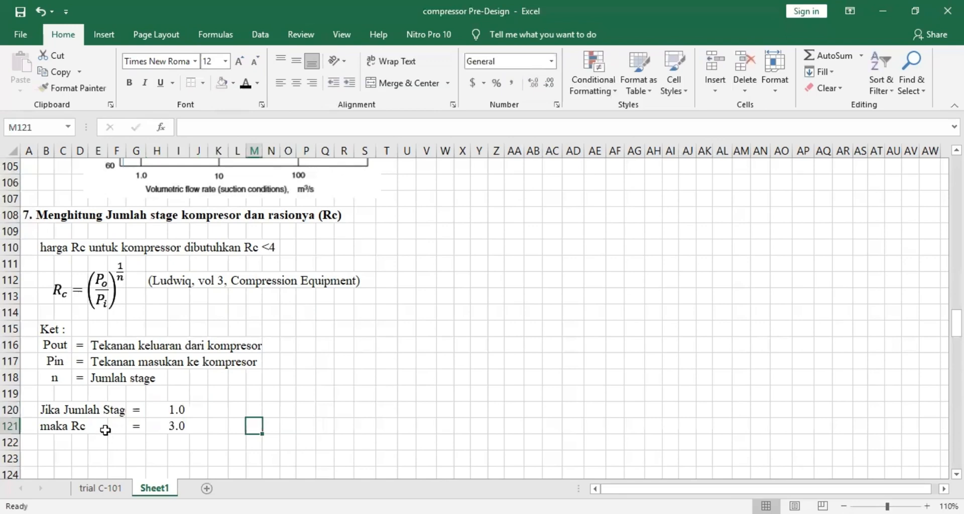
# - Enter the section 8 heading "8. Menentukan nilai n dan m" in A124
pyautogui.scroll(-1, 73, 424)
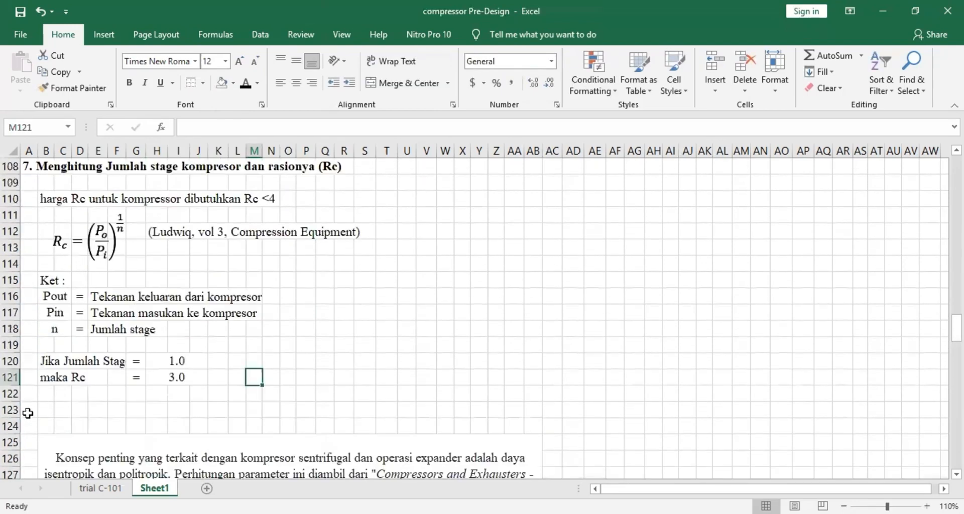
pyautogui.click(29, 421)
pyautogui.write('8.')
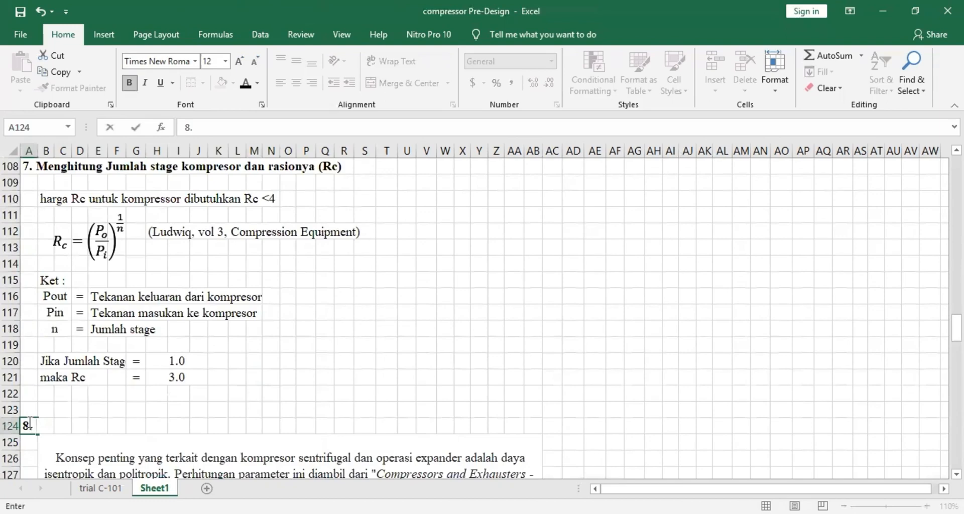
pyautogui.write(' Menentuk')
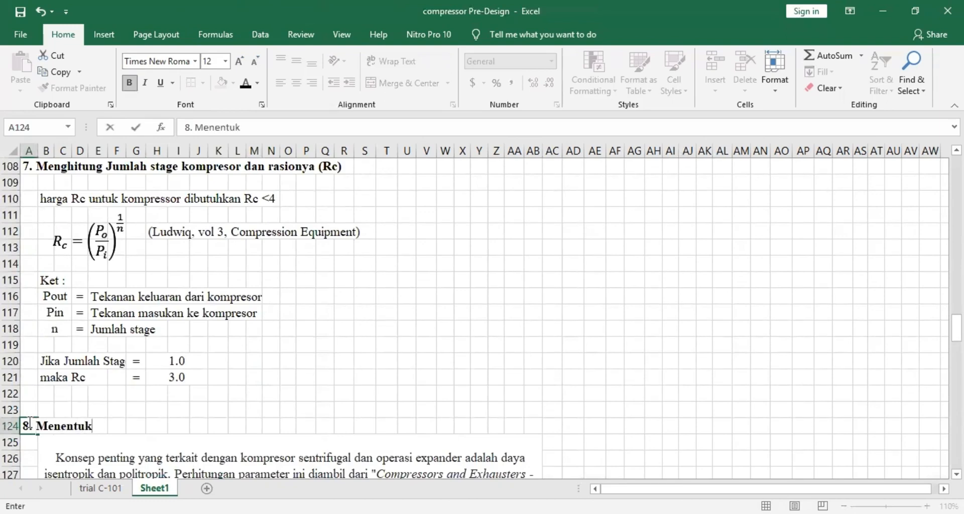
pyautogui.write('an nilai ')
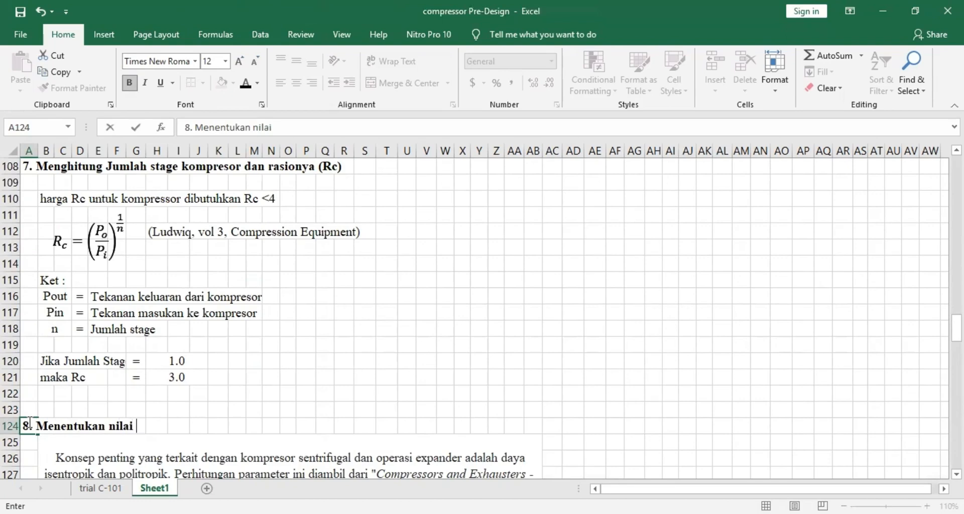
pyautogui.write('n dan m')
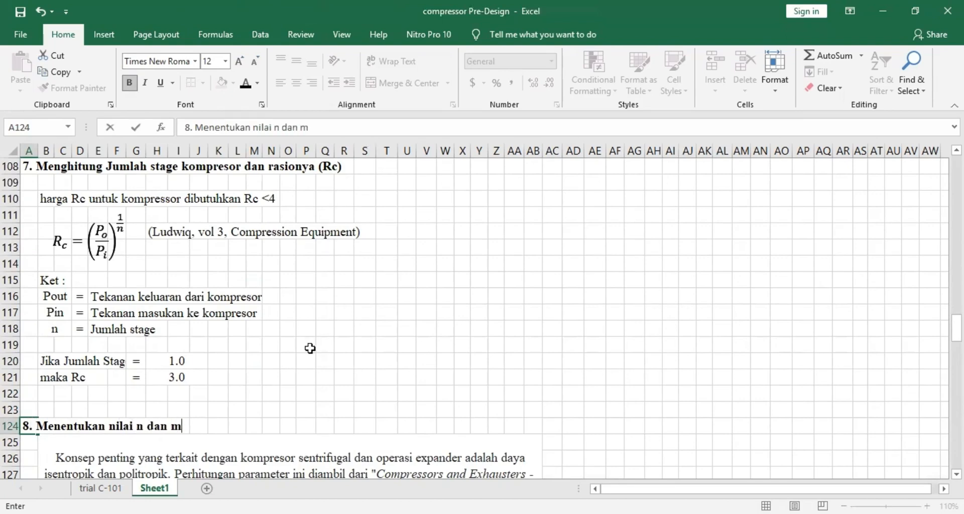
pyautogui.scroll(-1, 310, 348)
pyautogui.click(573, 441)
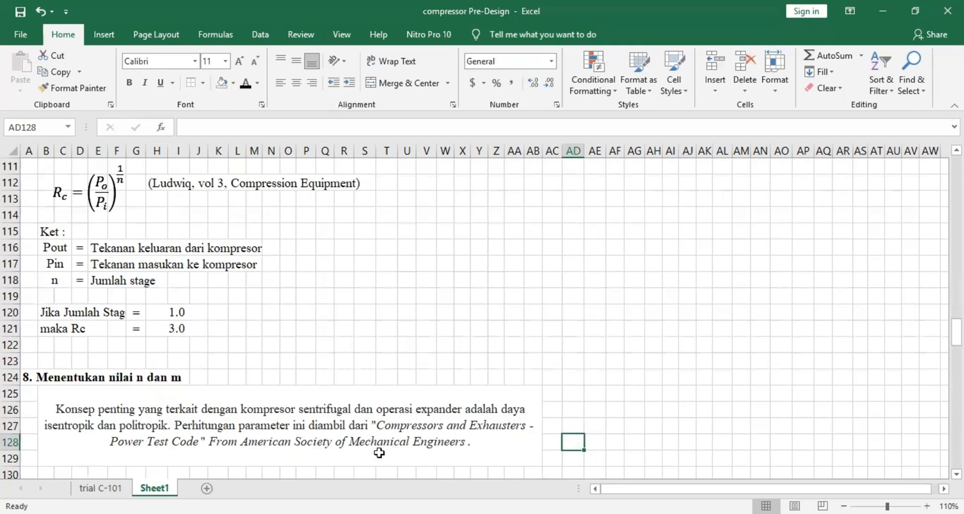
# - Examine section 8's introduction, the compressor work equation with its variable list, and the formulas for n and m
pyautogui.scroll(-1, 62, 380)
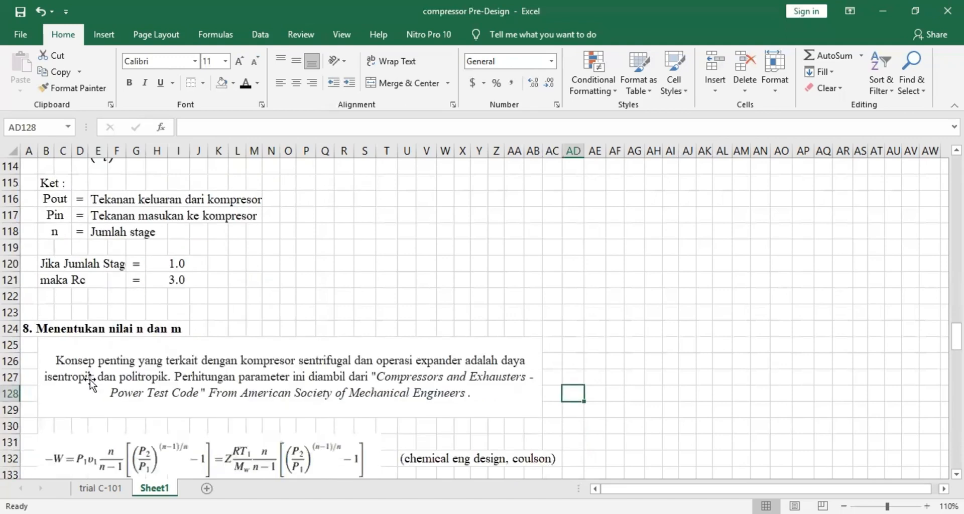
pyautogui.scroll(-2, 89, 379)
pyautogui.click(82, 360)
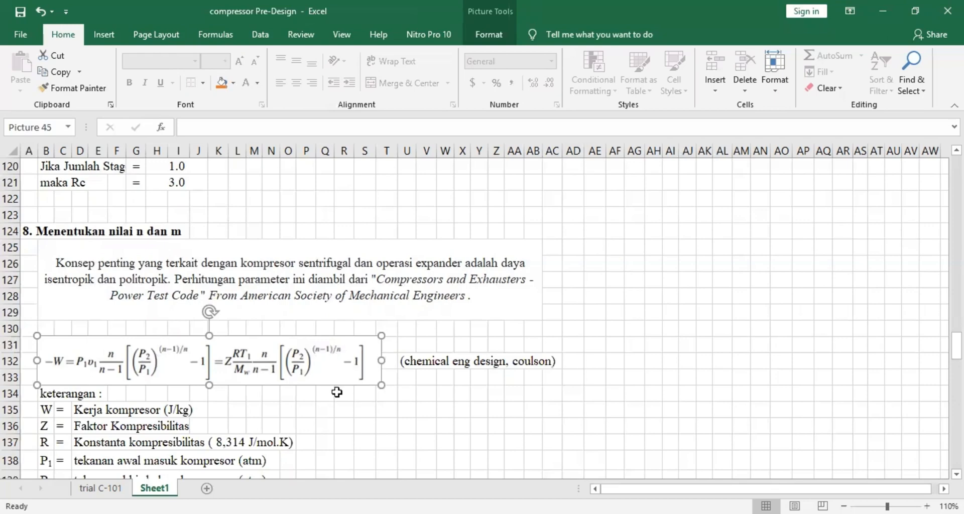
pyautogui.scroll(-1, 336, 381)
pyautogui.scroll(-2, 154, 402)
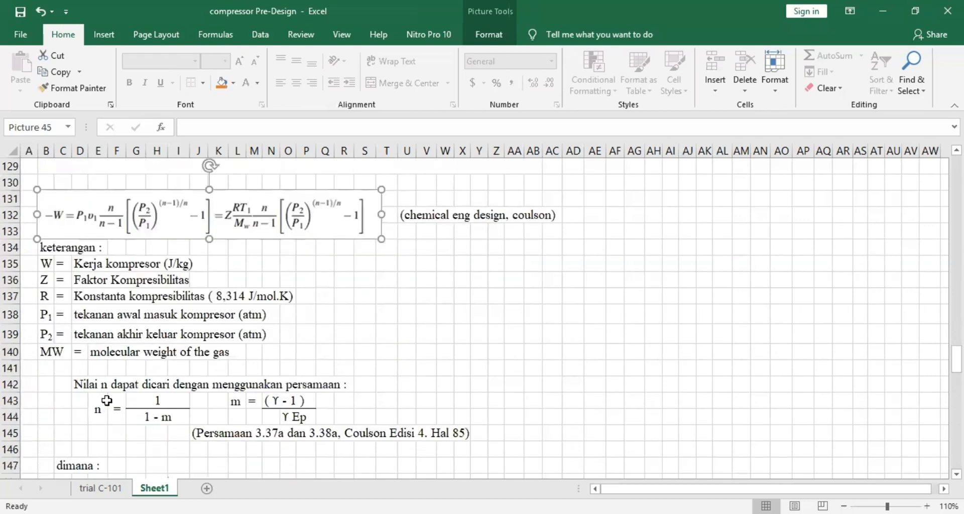
pyautogui.click(98, 409)
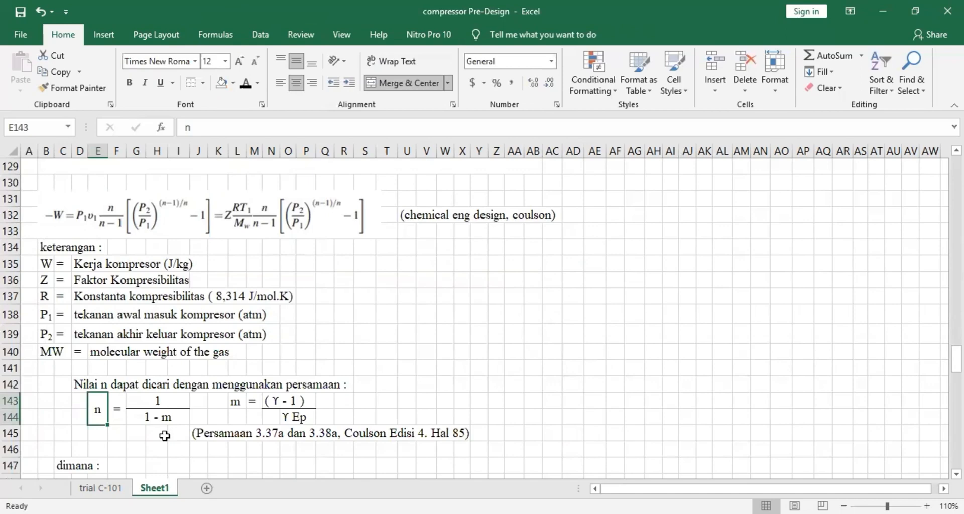
pyautogui.click(158, 422)
pyautogui.scroll(2, 158, 422)
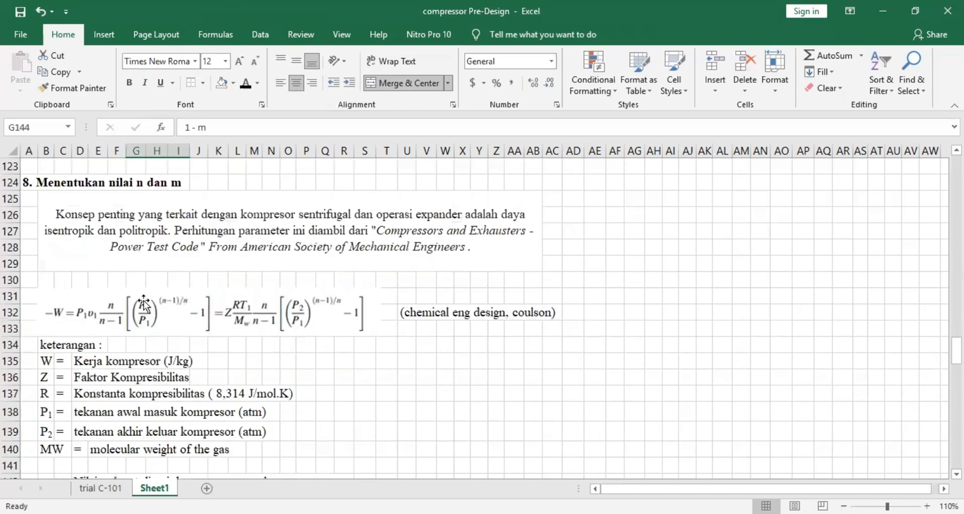
pyautogui.scroll(-2, 240, 447)
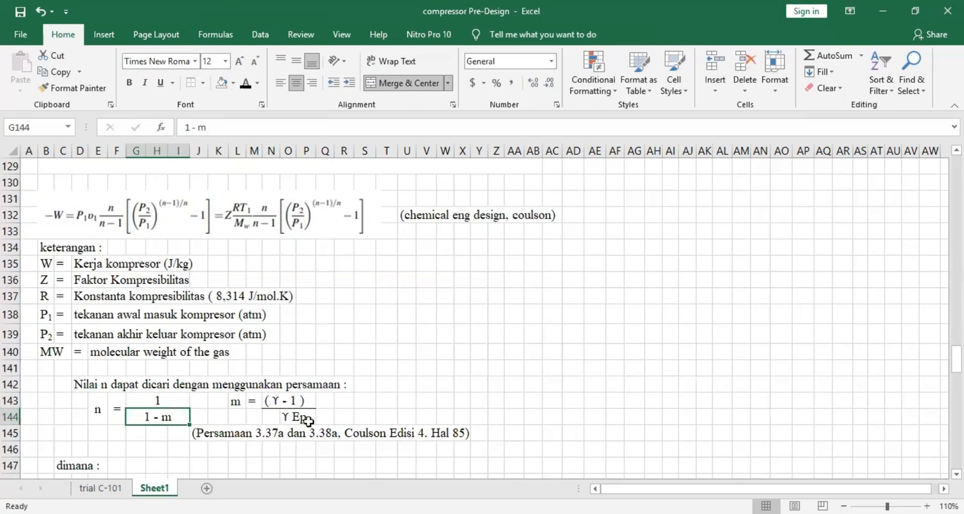
pyautogui.click(304, 449)
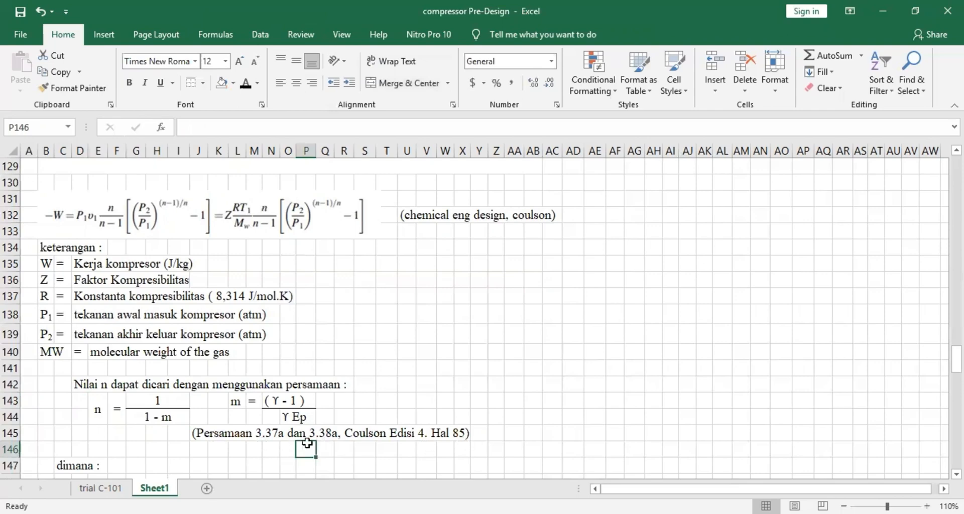
# - Link the Cp numerator of the ϒ calculation in H150 to the total Cp.yi in row 49 of section 3
pyautogui.scroll(-2, 194, 410)
pyautogui.click(186, 416)
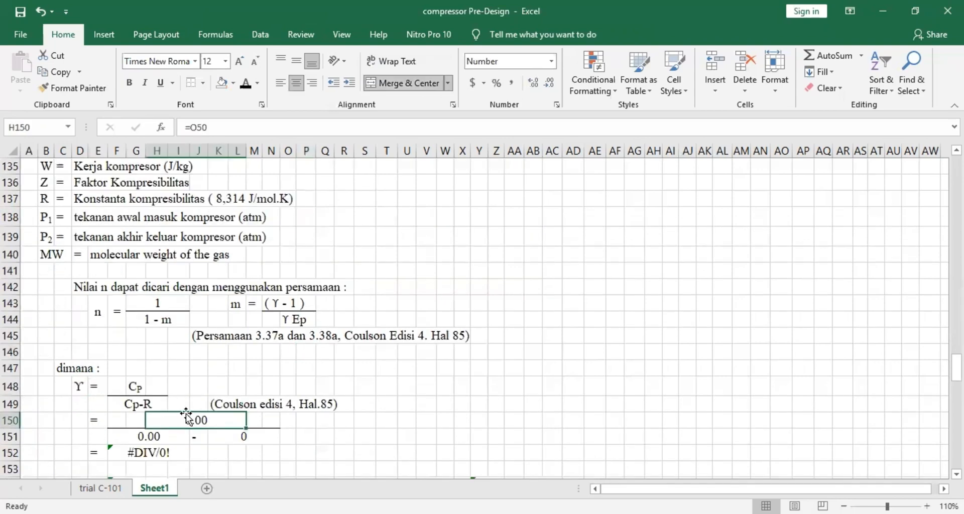
pyautogui.write('=')
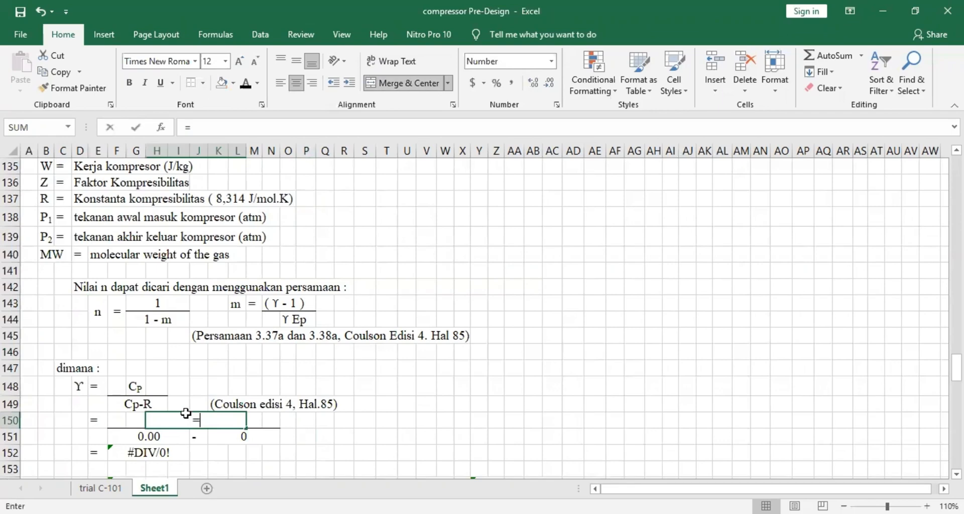
pyautogui.scroll(20, 185, 413)
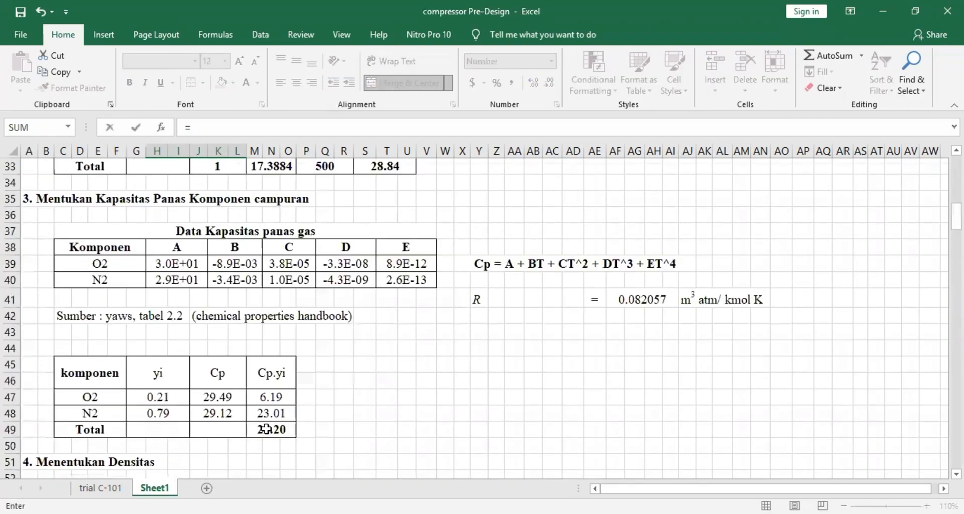
pyautogui.click(266, 429)
pyautogui.press('Return')
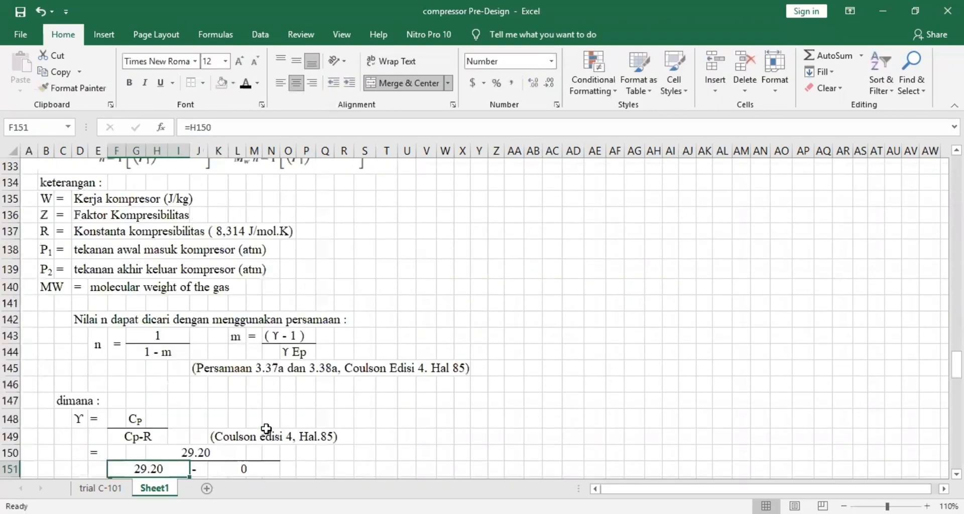
# - Link the R term of the ϒ denominator in K151 to the gas constant 8.314 J/mol.K in row 73
pyautogui.scroll(-2, 262, 377)
pyautogui.click(262, 375)
pyautogui.write('=')
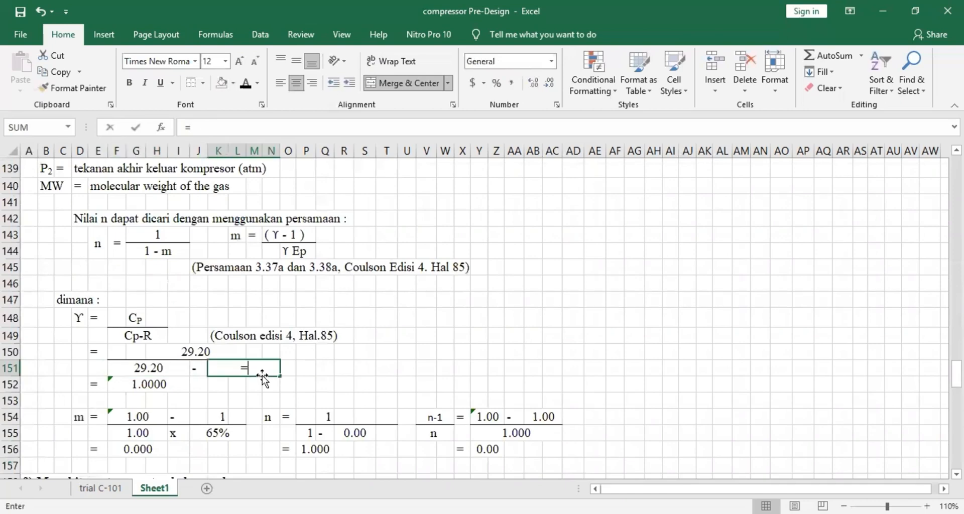
pyautogui.scroll(5, 246, 329)
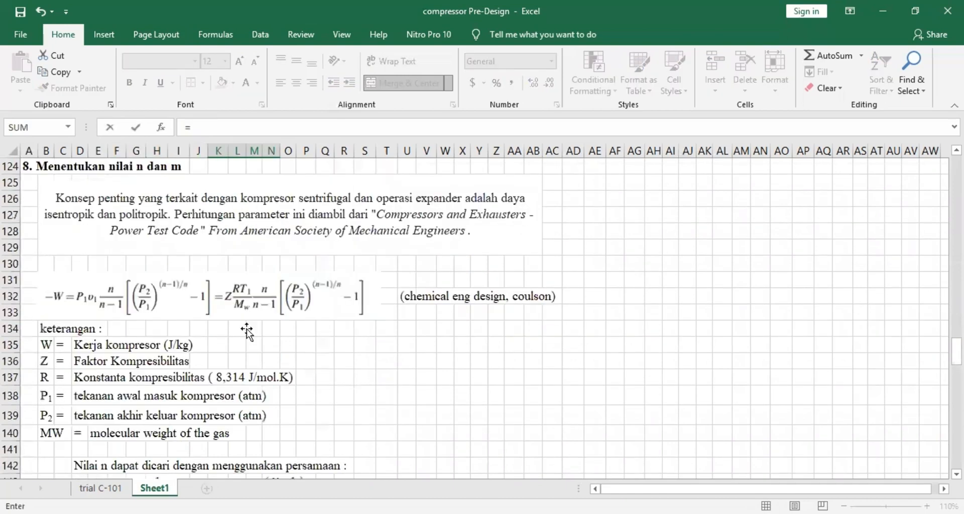
pyautogui.scroll(20, 246, 329)
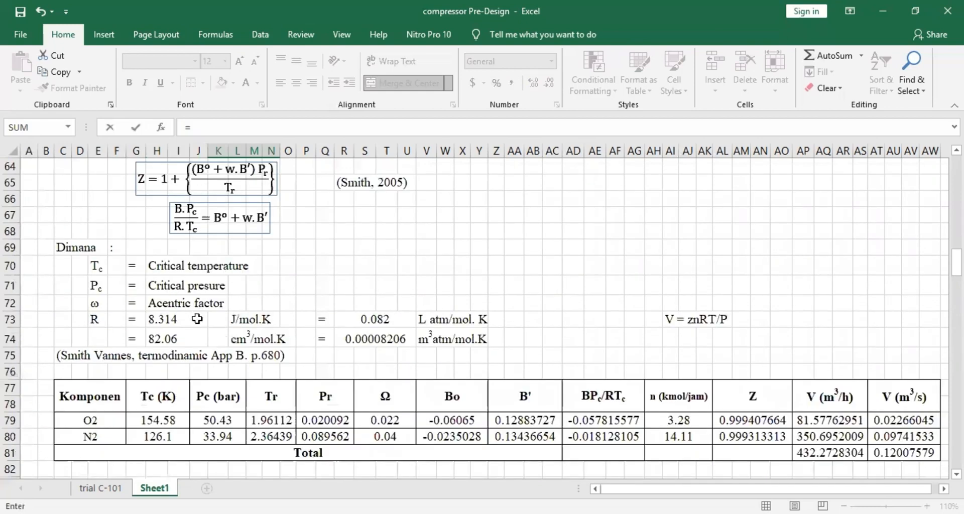
pyautogui.click(198, 318)
pyautogui.press('Return')
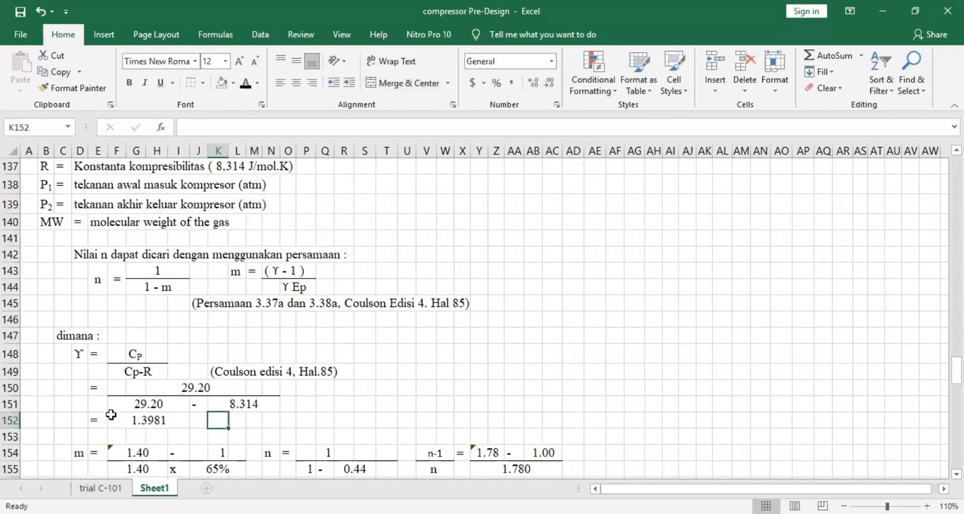
# - Review the ϒ formula in F152 and the m and n calculations in rows 154 to 156
pyautogui.click(131, 420)
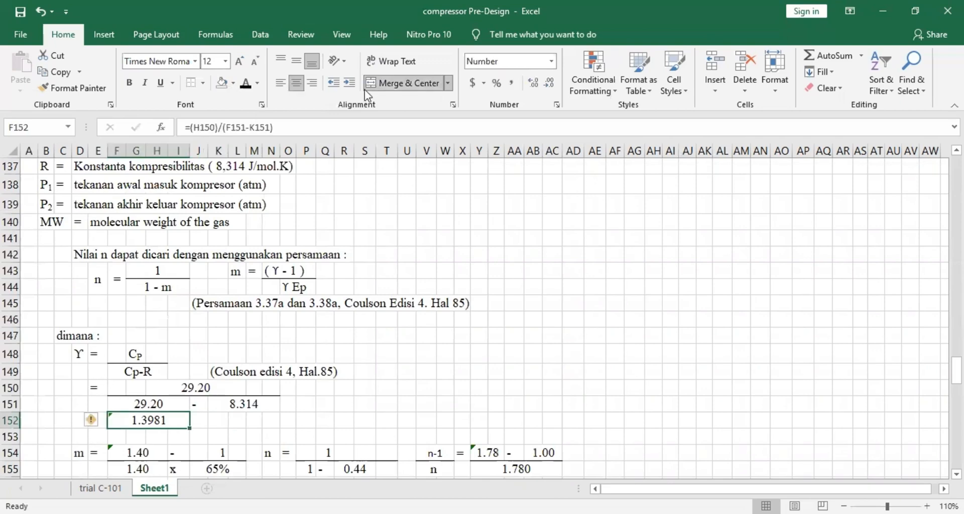
pyautogui.click(259, 421)
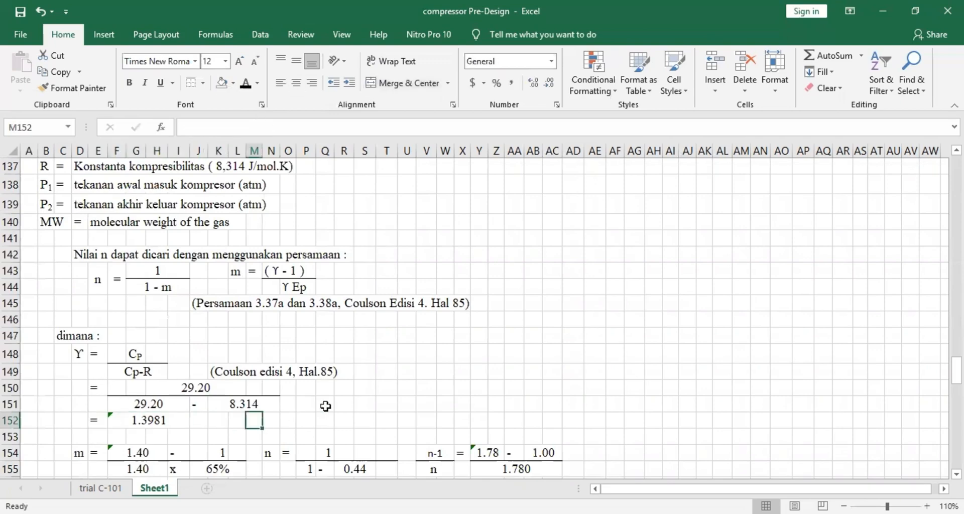
pyautogui.scroll(-1, 133, 411)
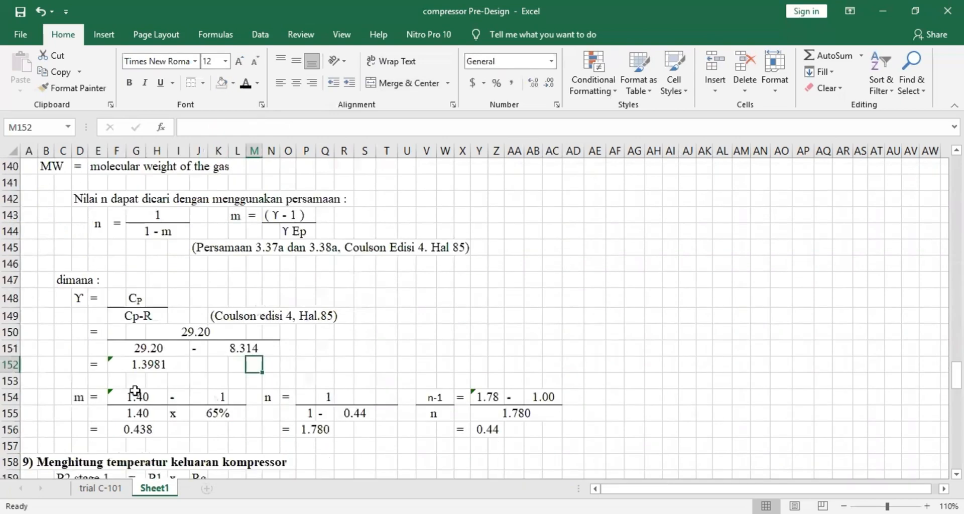
pyautogui.click(136, 395)
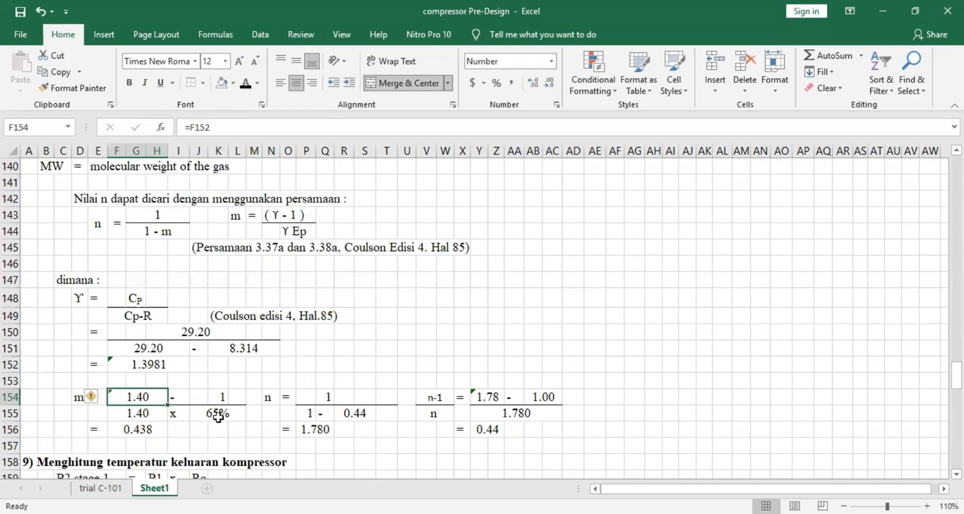
pyautogui.click(151, 432)
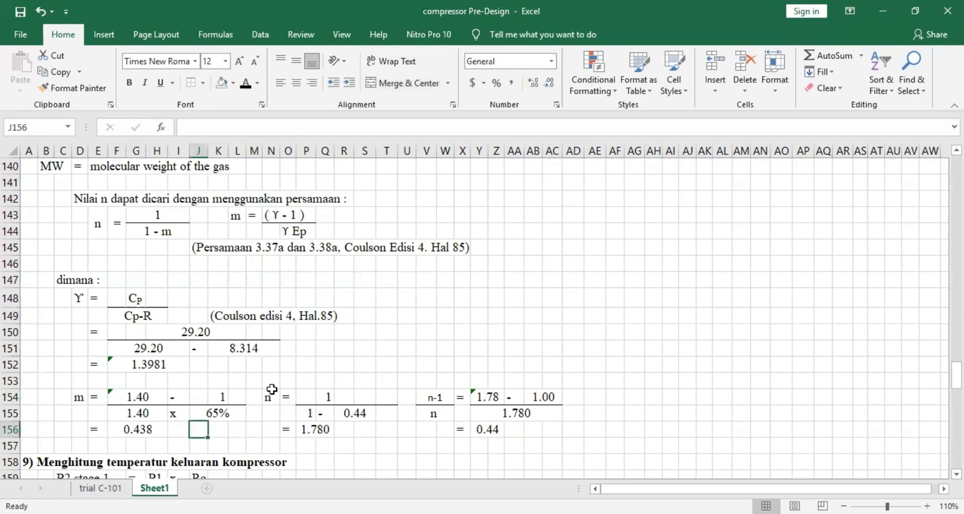
pyautogui.moveTo(269, 384); pyautogui.dragTo(395, 437)
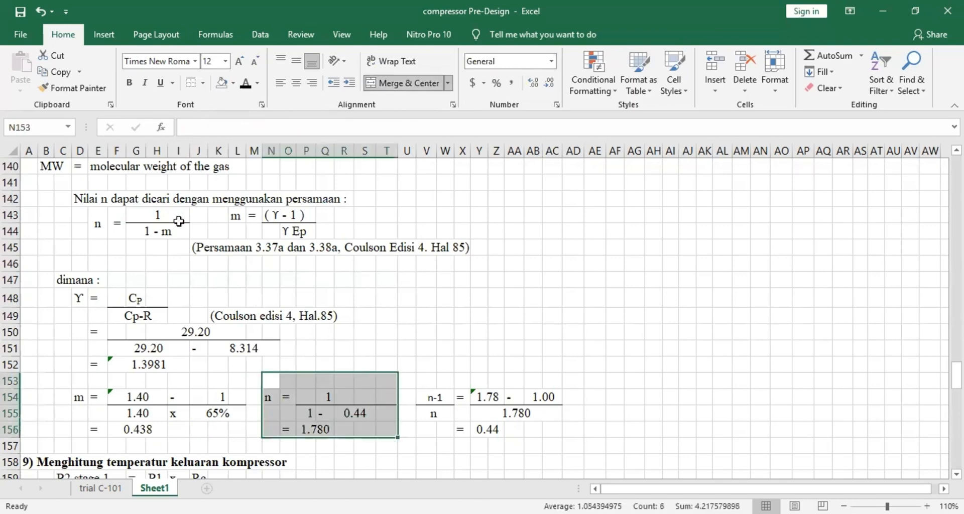
# - Examine the terms and formulas behind m, n and (n-1)/n in rows 154 to 156 against the section 8 equations
pyautogui.click(324, 398)
pyautogui.click(309, 416)
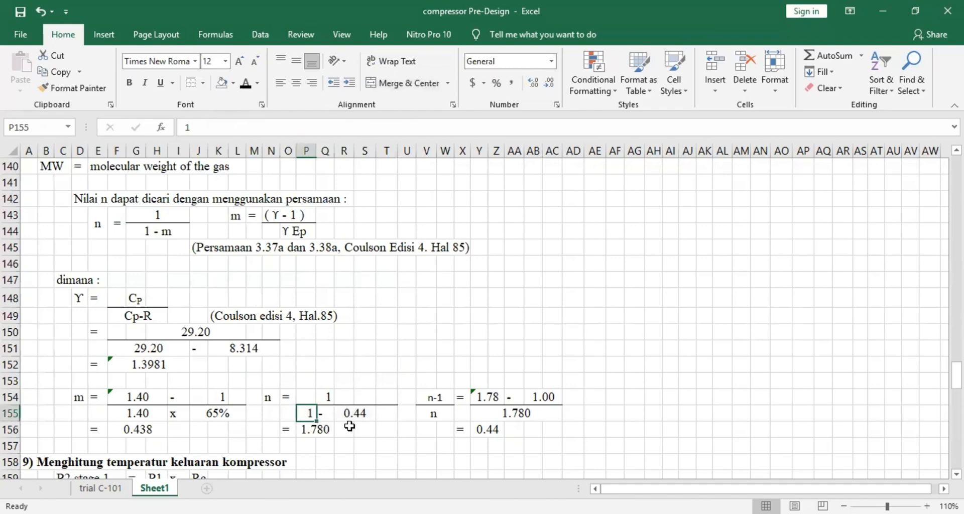
pyautogui.click(137, 428)
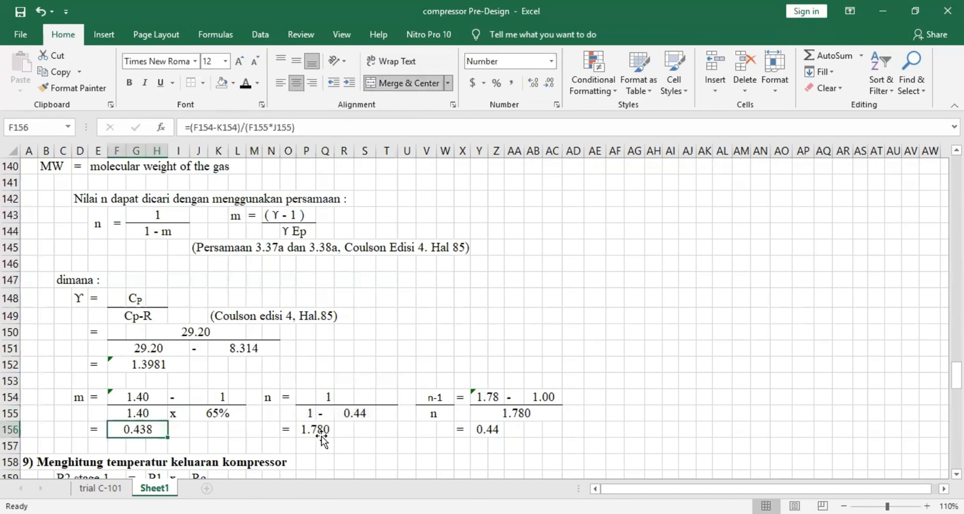
pyautogui.click(322, 432)
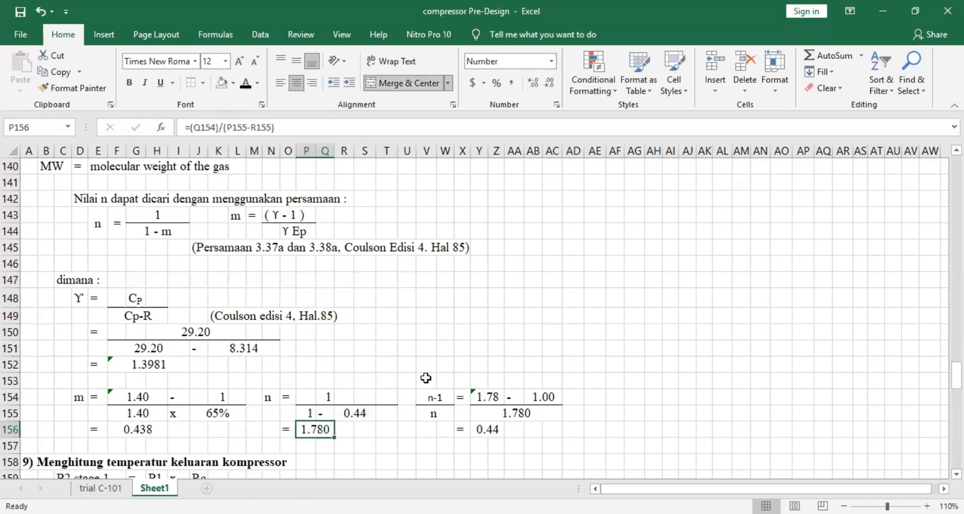
pyautogui.click(488, 396)
pyautogui.click(488, 429)
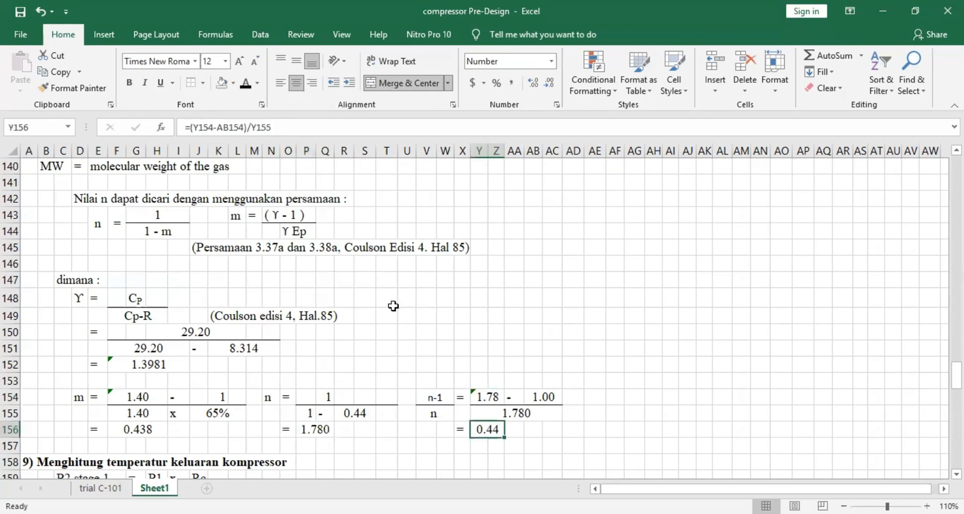
pyautogui.scroll(-1, 393, 306)
pyautogui.scroll(5, 390, 306)
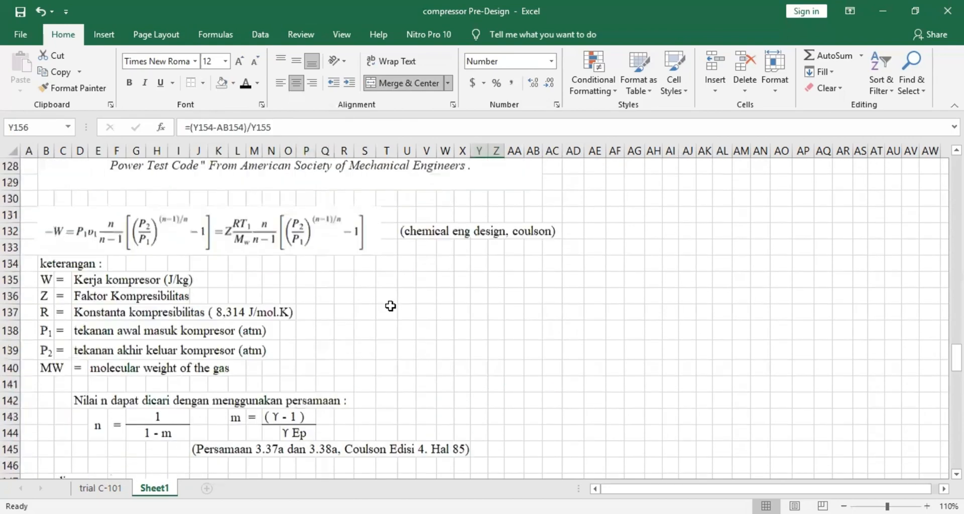
pyautogui.scroll(-4, 390, 306)
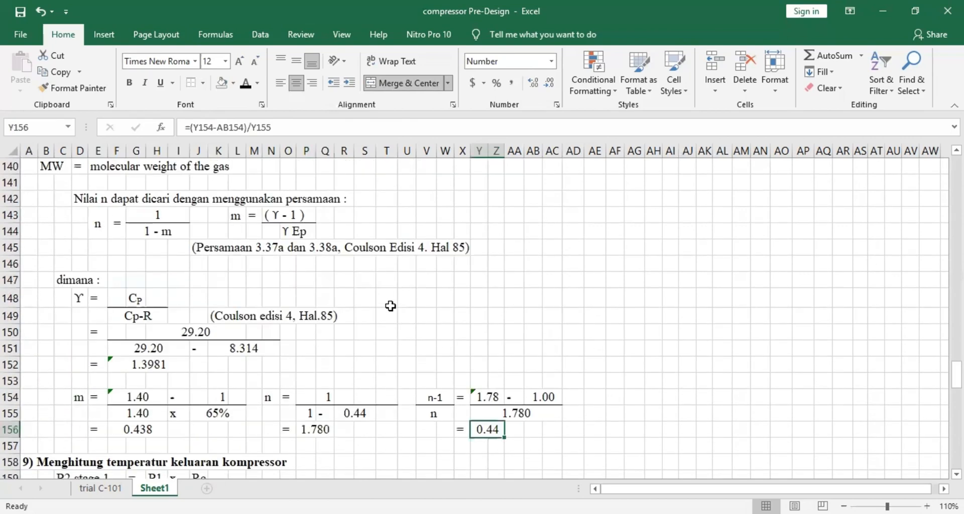
# - Link the Rc factor of P2 stage 1 in J160 to the Rc value in H121, and merge J160 with K160
pyautogui.scroll(-2, 391, 305)
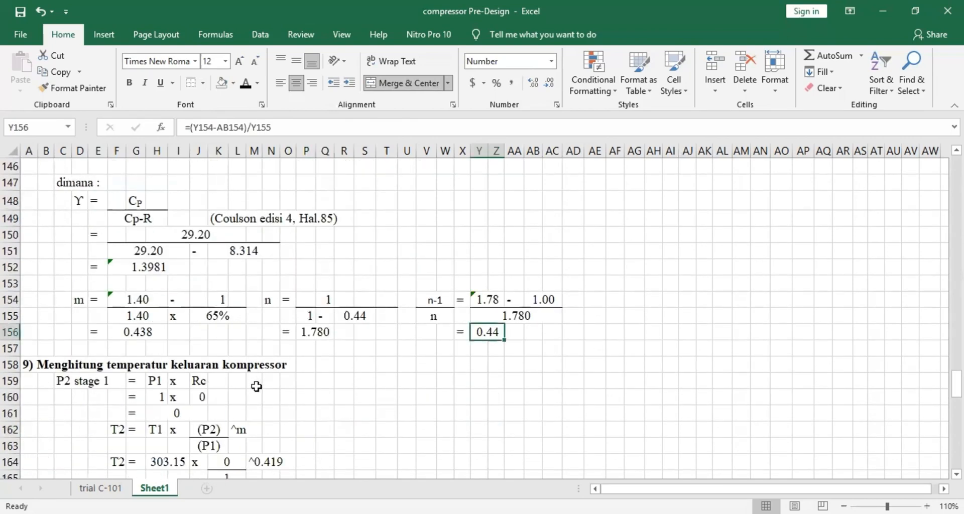
pyautogui.scroll(1, 256, 386)
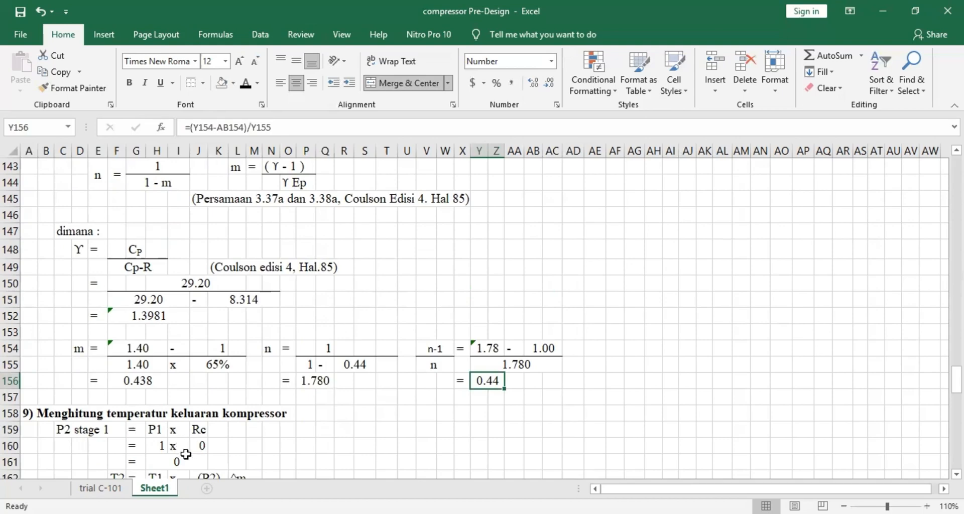
pyautogui.scroll(-2, 185, 454)
pyautogui.scroll(2, 186, 455)
pyautogui.click(200, 447)
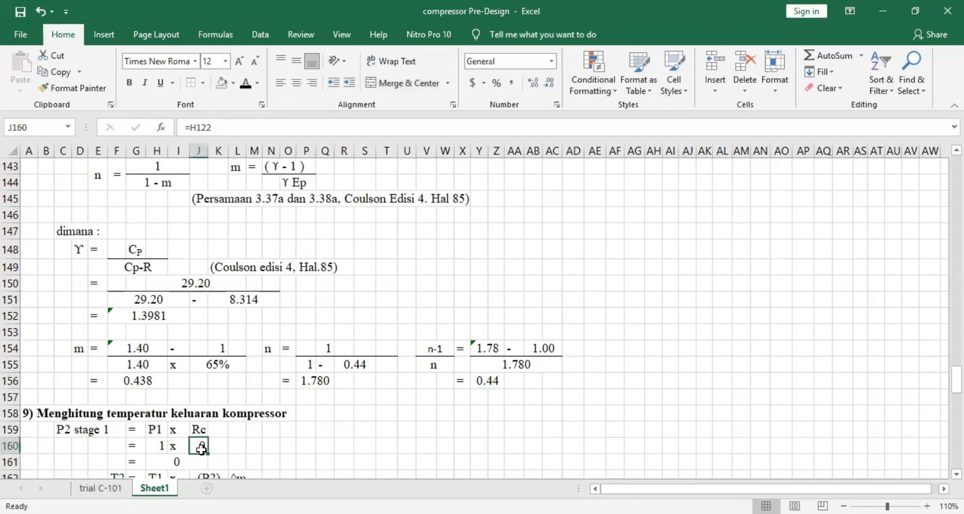
pyautogui.press('Delete')
pyautogui.write('=')
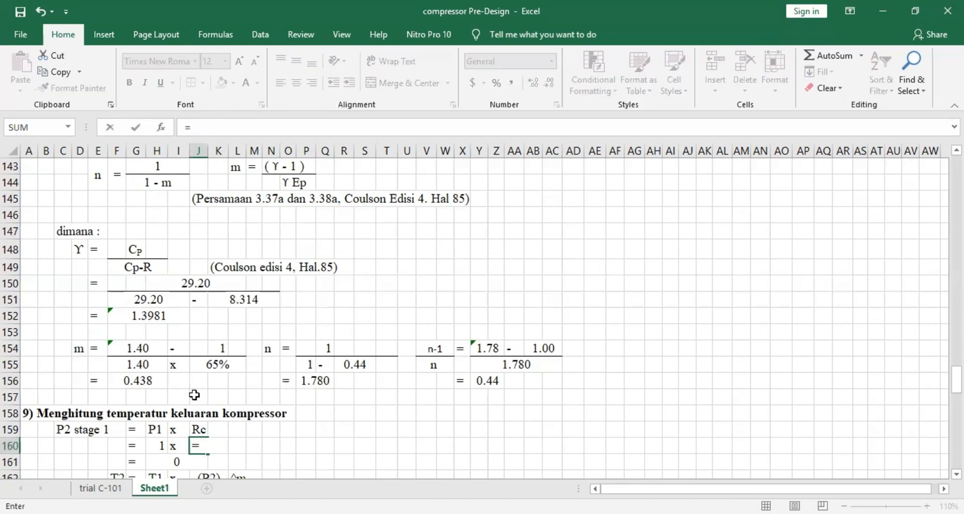
pyautogui.scroll(9, 194, 395)
pyautogui.click(177, 247)
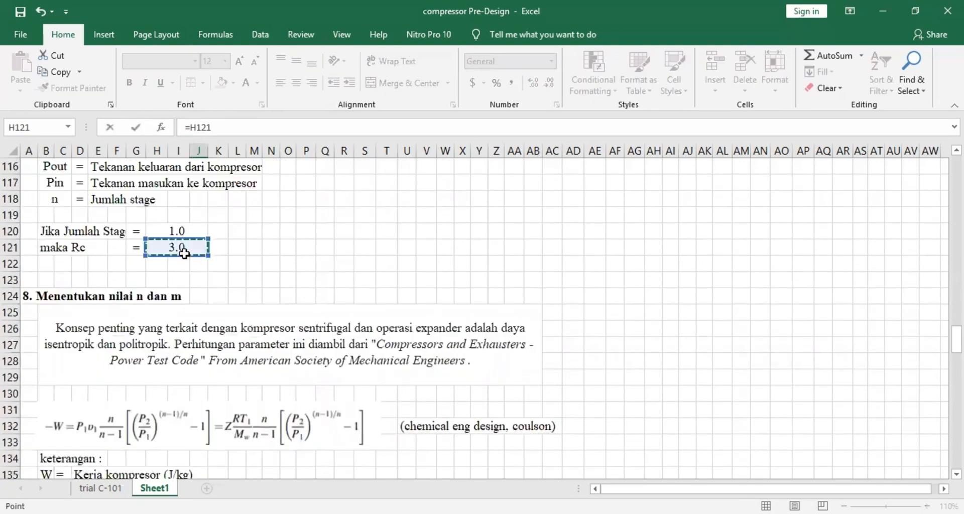
pyautogui.press('Return')
pyautogui.click(208, 397)
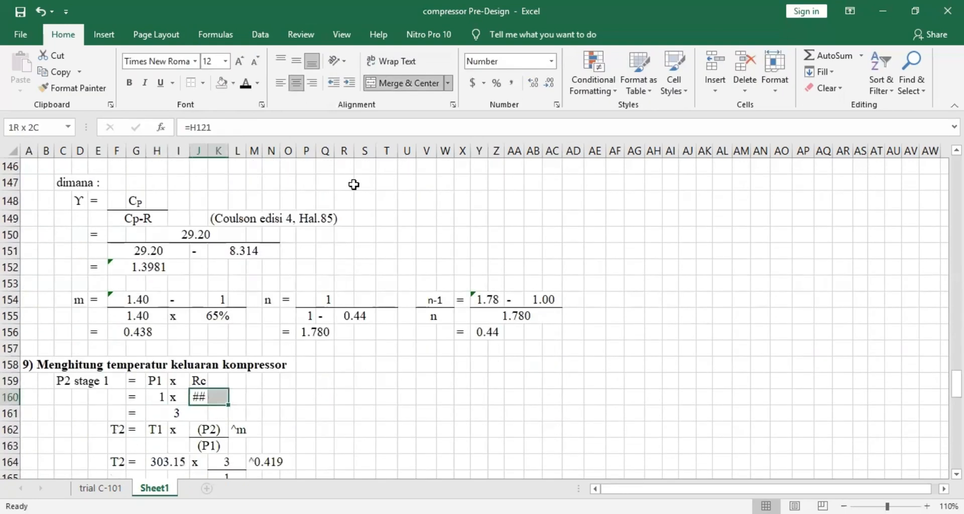
pyautogui.click(417, 83)
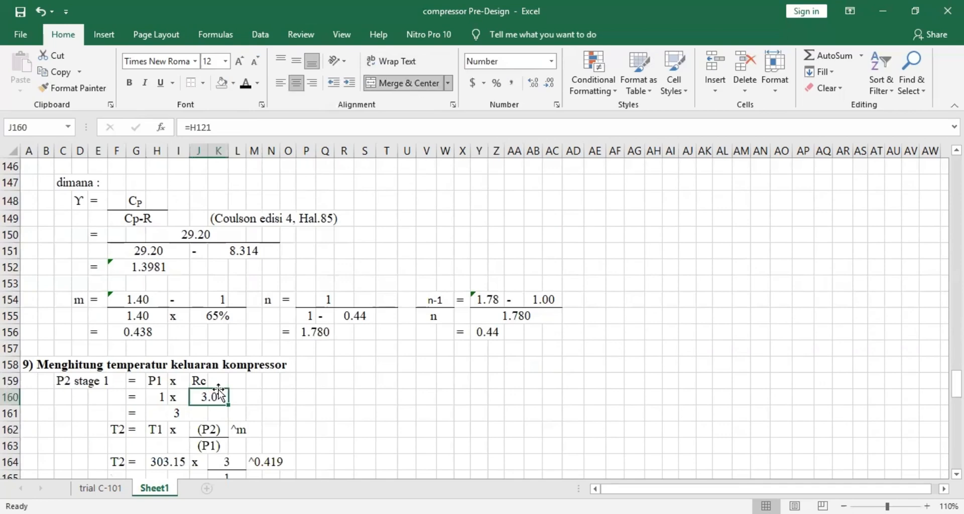
pyautogui.click(264, 409)
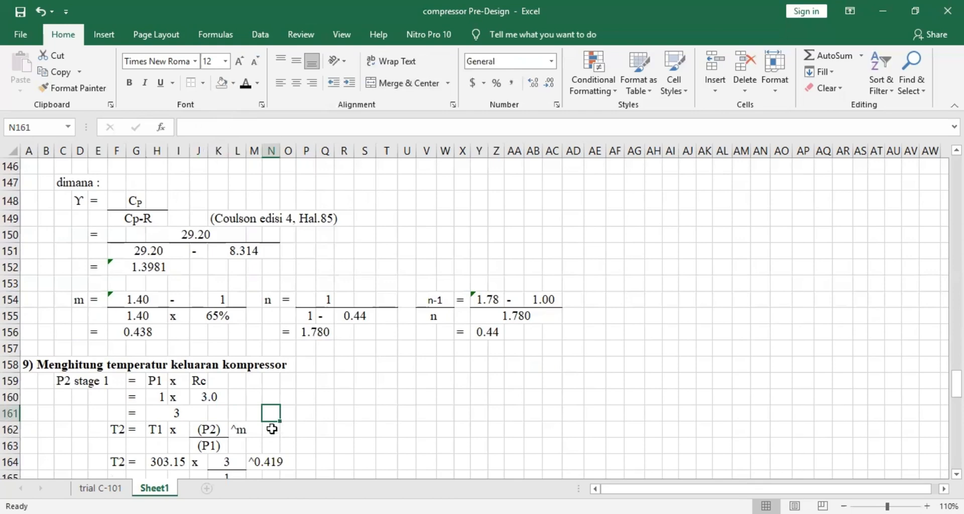
# - Check the T1 and P2 links in row 164 and set the exponent text in M164 to ^0.438
pyautogui.click(164, 463)
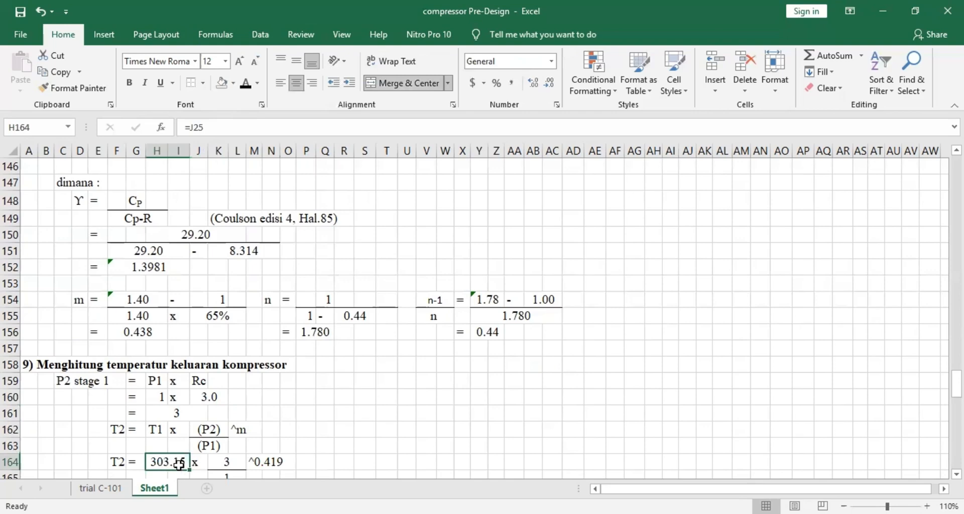
pyautogui.click(227, 463)
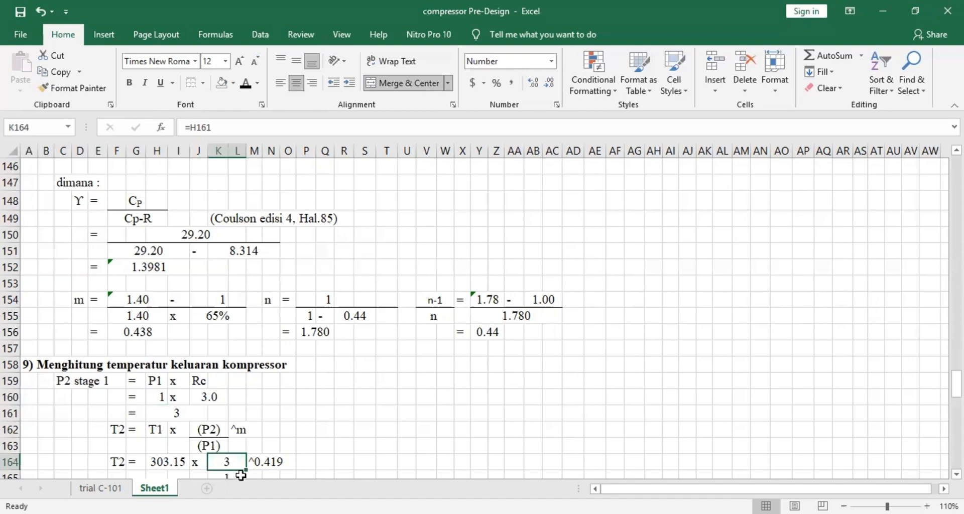
pyautogui.press('Return')
pyautogui.click(254, 461)
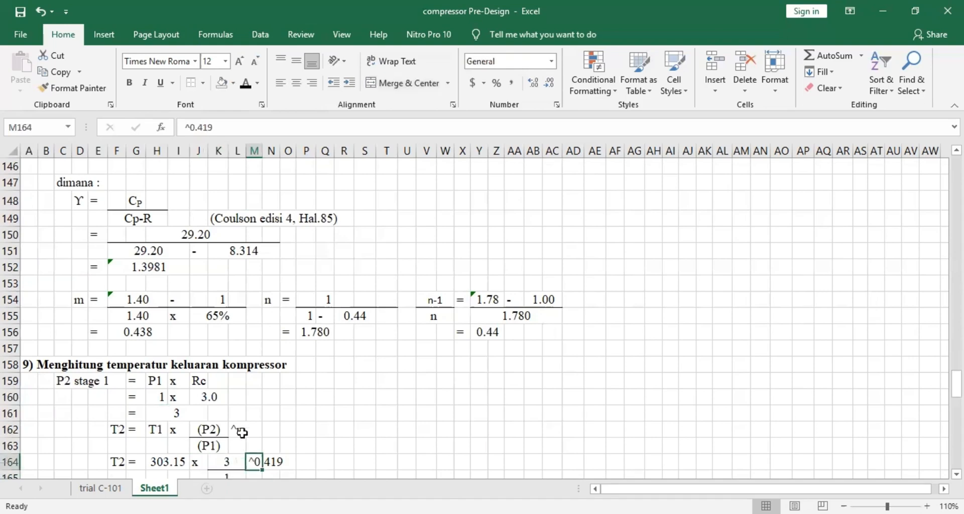
pyautogui.moveTo(217, 128)
pyautogui.mouseDown()
pyautogui.moveTo(206, 125)
pyautogui.moveTo(203, 137)
pyautogui.mouseUp()
pyautogui.write('38')
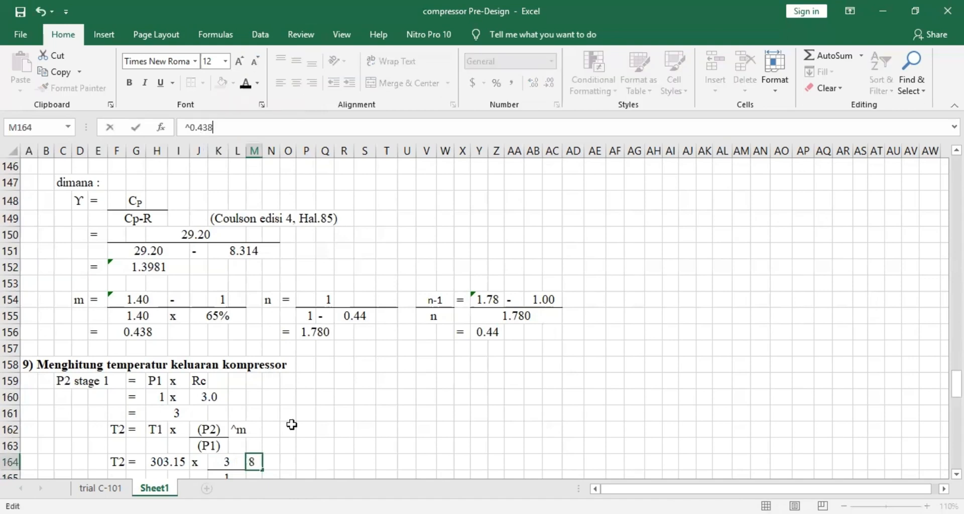
pyautogui.click(288, 427)
# - Enclose the pressure-ratio power term of the T2 formula in H166 in parentheses, giving =H164*((K164/K165)^F156)
pyautogui.scroll(-1, 193, 414)
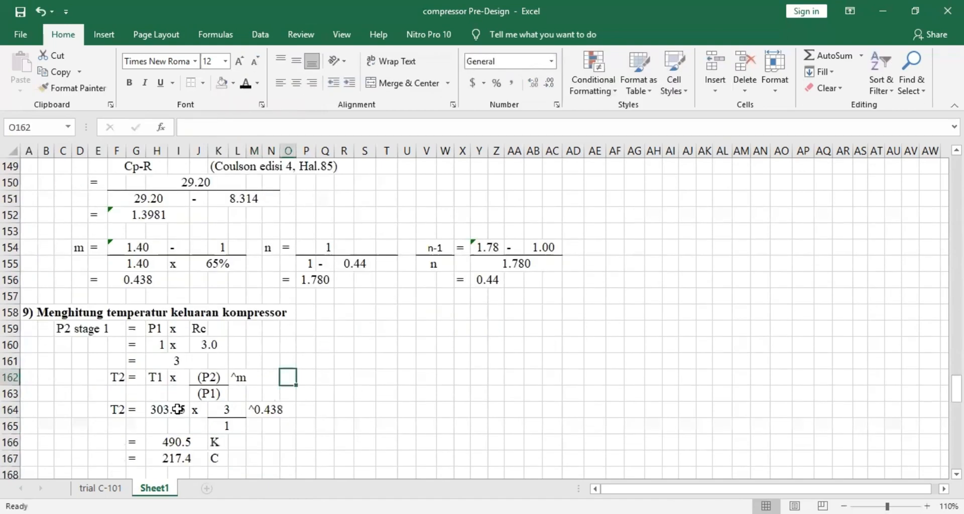
pyautogui.click(172, 441)
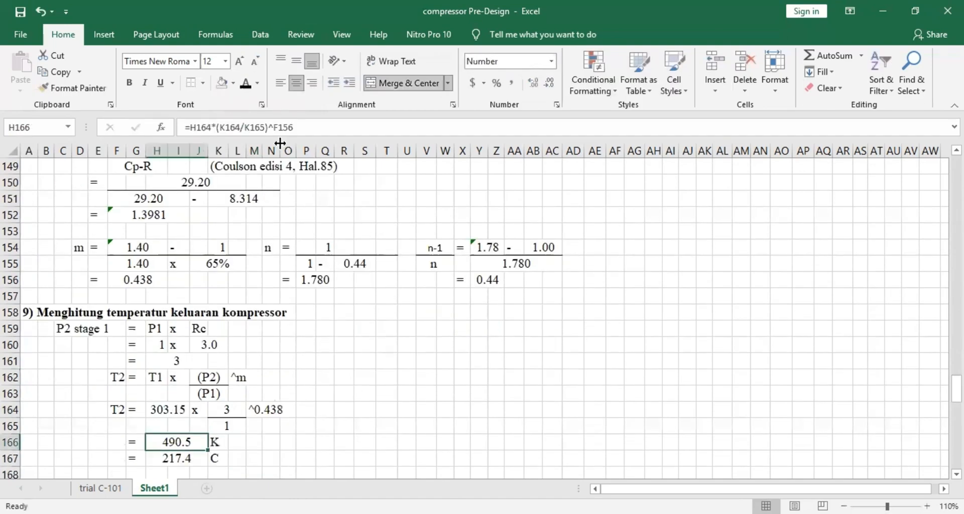
pyautogui.click(303, 125)
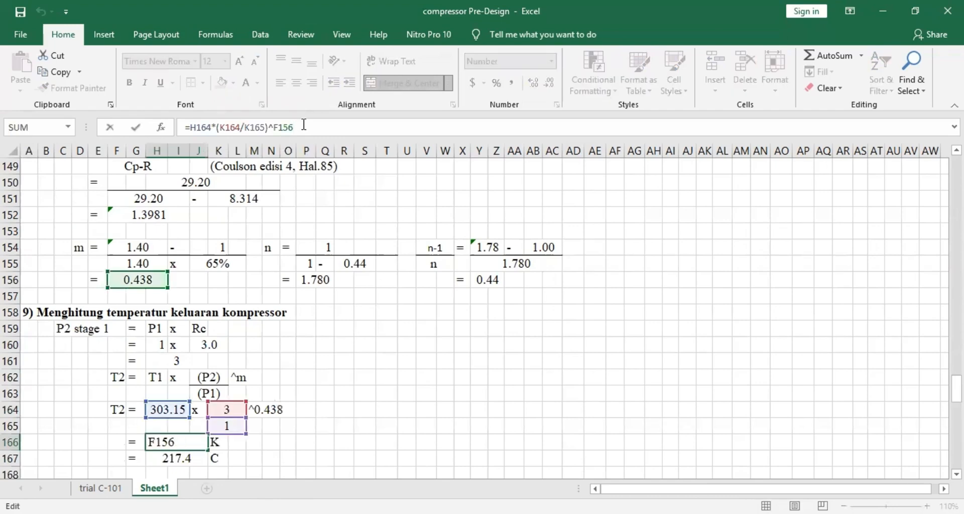
pyautogui.write(')')
pyautogui.click(217, 129)
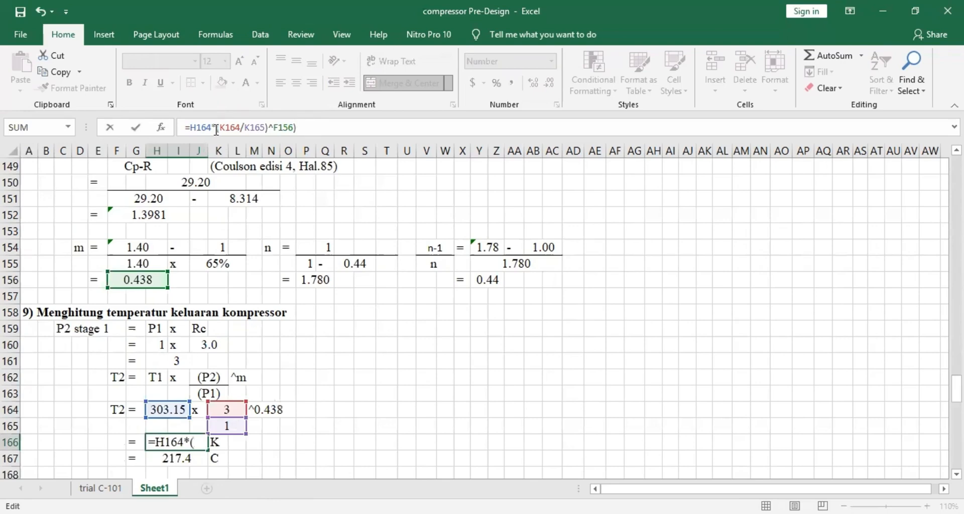
pyautogui.write('(')
pyautogui.press('Return')
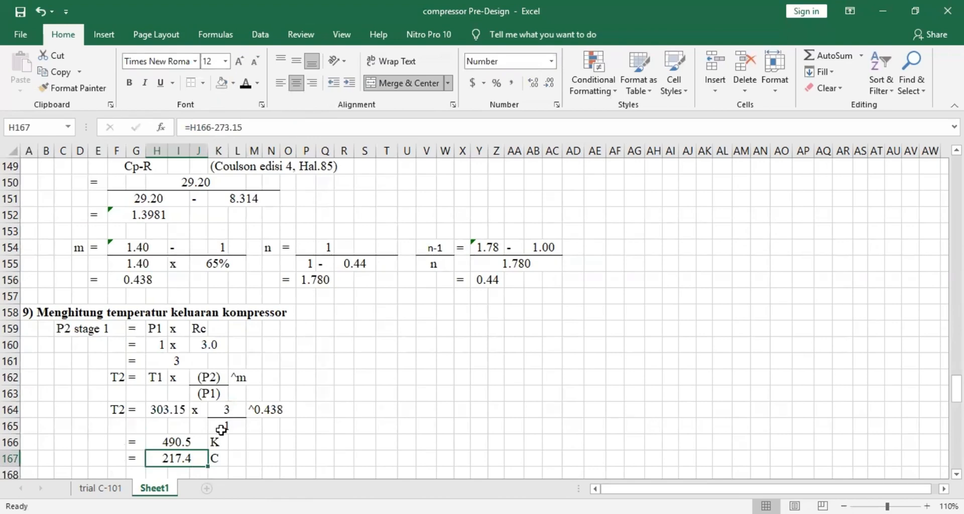
# - Start a new W formula in D175 of section 10 with the total Z in AL81 as the first factor
pyautogui.scroll(-1, 221, 430)
pyautogui.scroll(1, 213, 424)
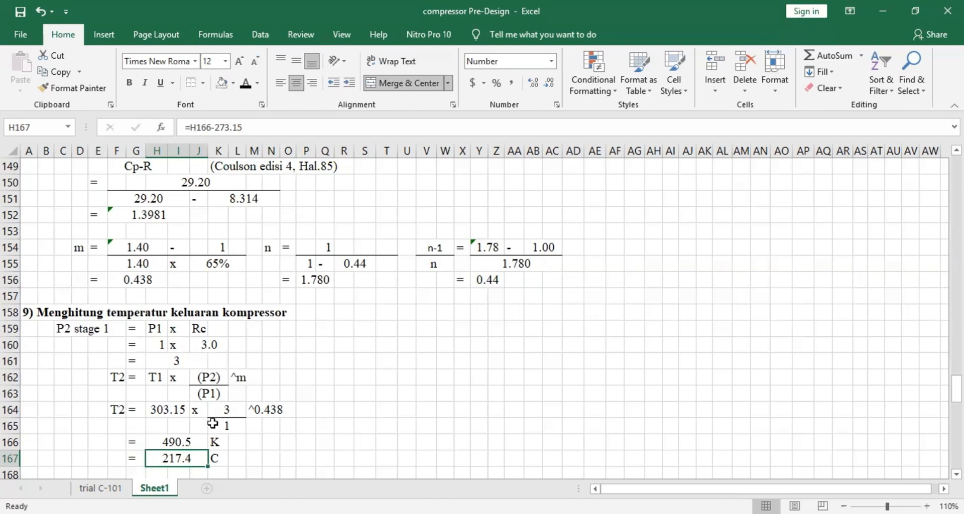
pyautogui.scroll(-4, 212, 423)
pyautogui.click(426, 377)
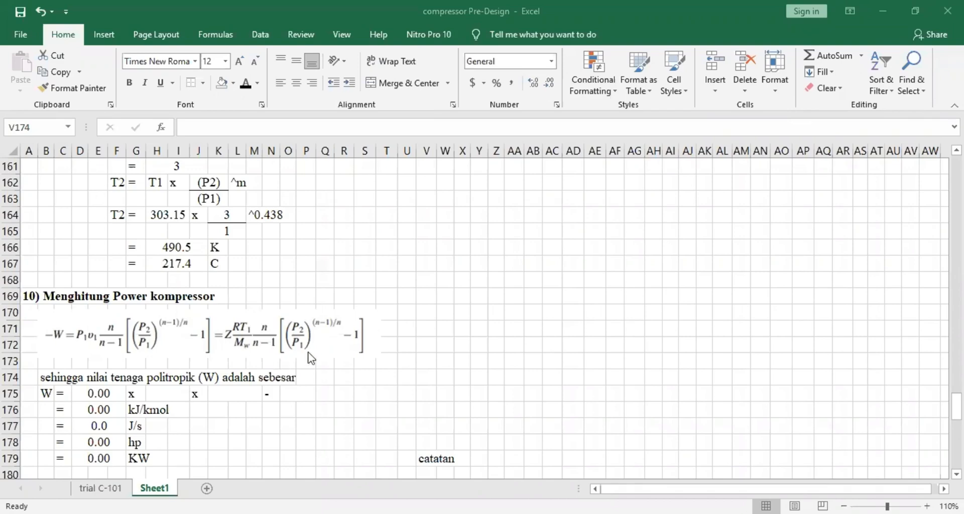
pyautogui.click(97, 397)
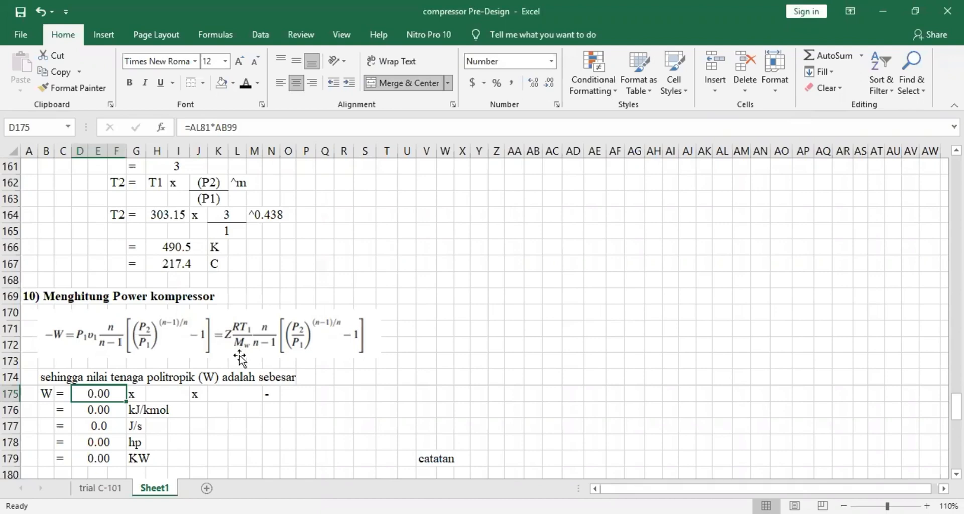
pyautogui.write('=')
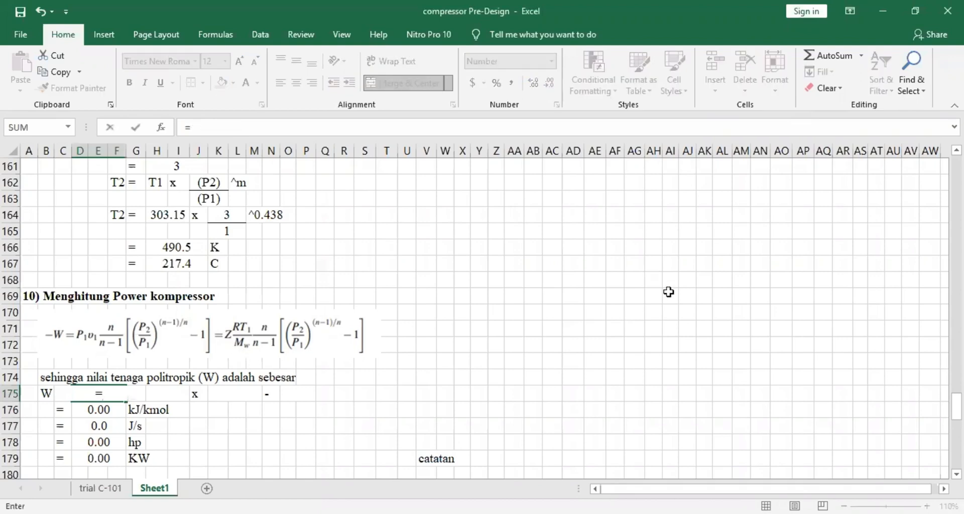
pyautogui.scroll(7, 668, 293)
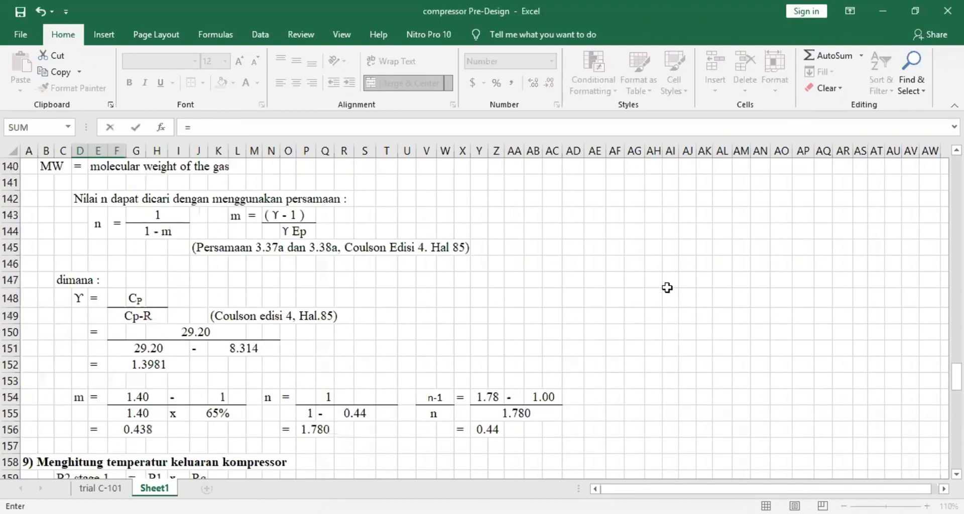
pyautogui.scroll(20, 667, 287)
pyautogui.scroll(1, 775, 383)
pyautogui.click(775, 384)
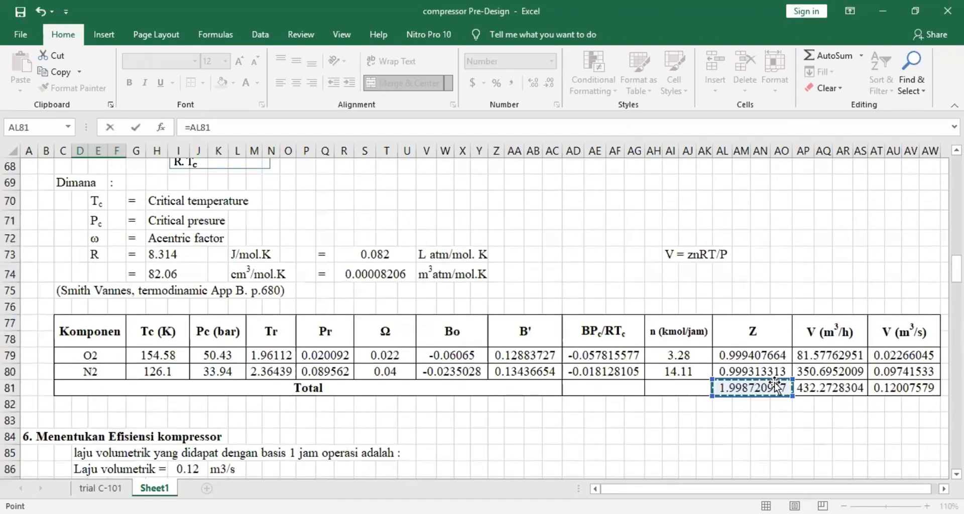
pyautogui.write('*')
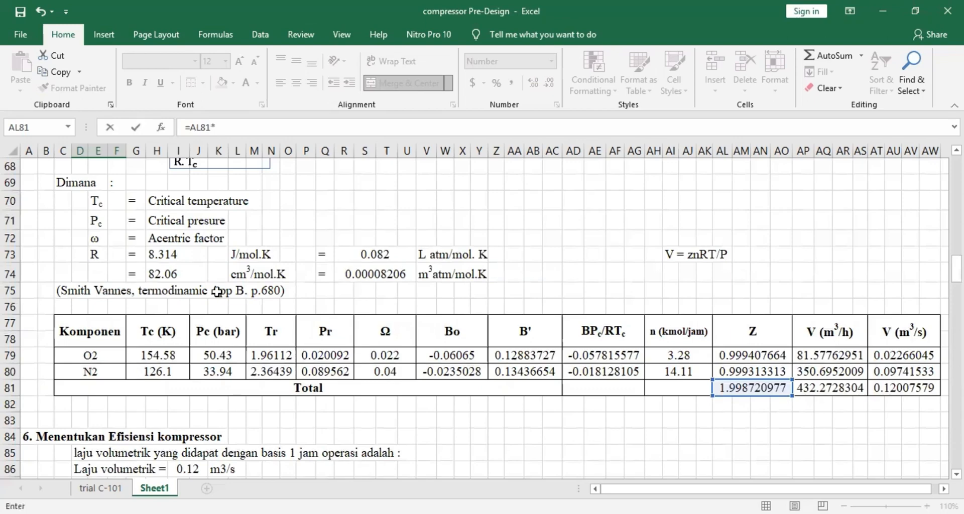
# - Complete the D175 formula as =AL81*H73*J25/S33, using R, the inlet temperature in K and the total BMc
pyautogui.click(210, 260)
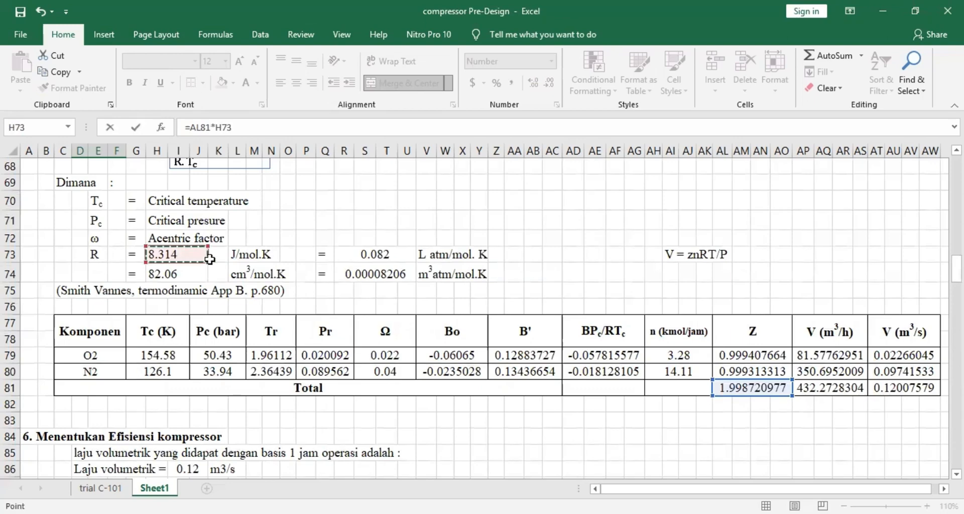
pyautogui.write('*')
pyautogui.scroll(15, 211, 259)
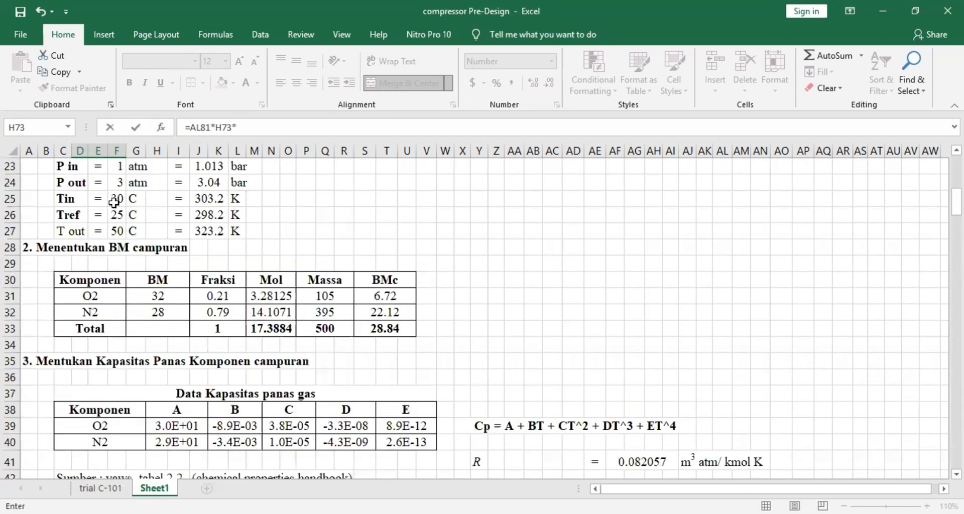
pyautogui.click(200, 200)
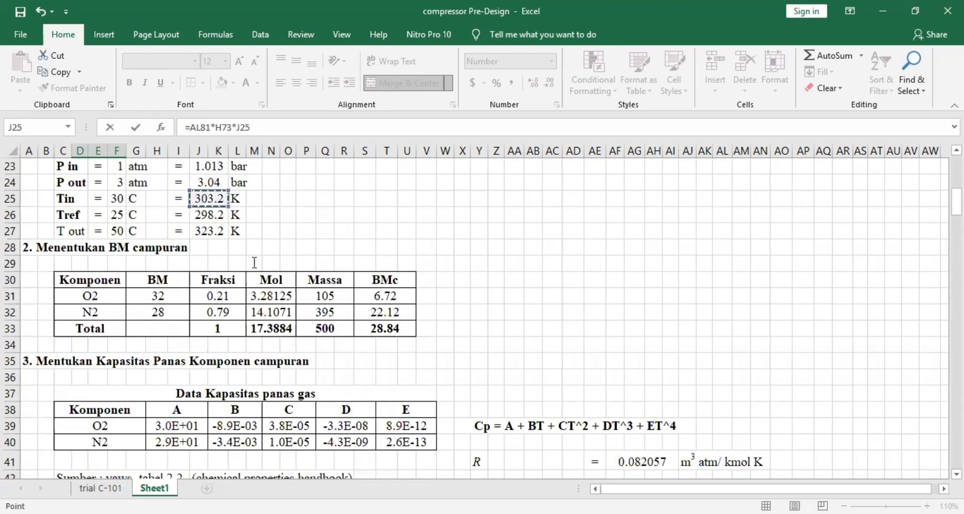
pyautogui.write('/')
pyautogui.scroll(-17, 281, 291)
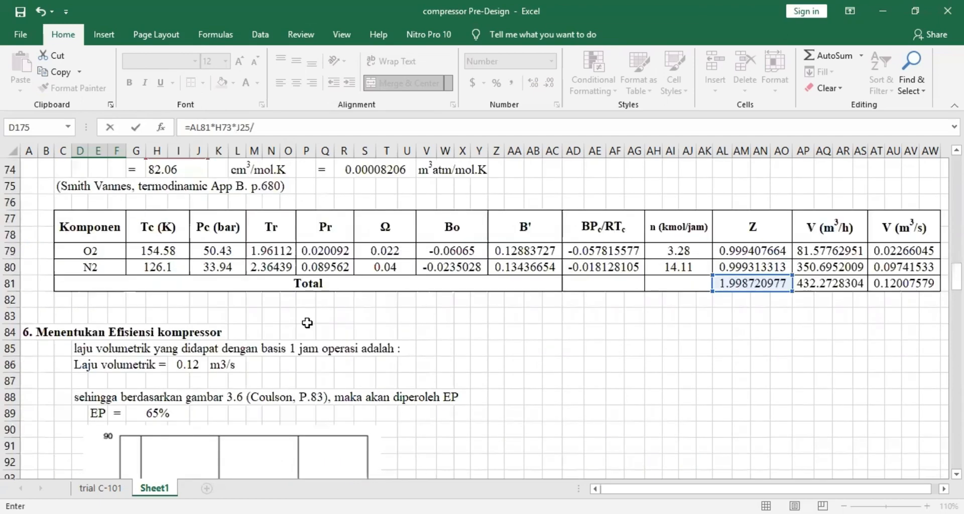
pyautogui.scroll(-15, 307, 322)
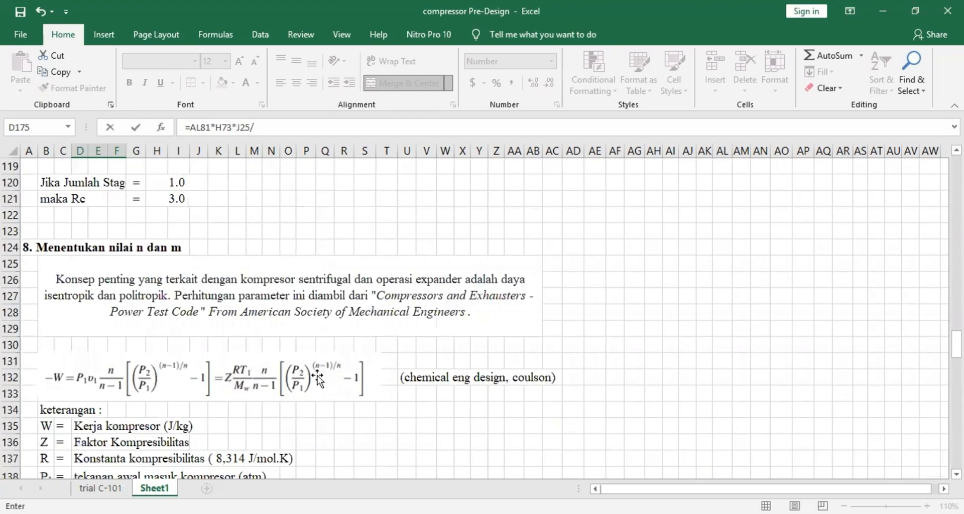
pyautogui.scroll(20, 317, 375)
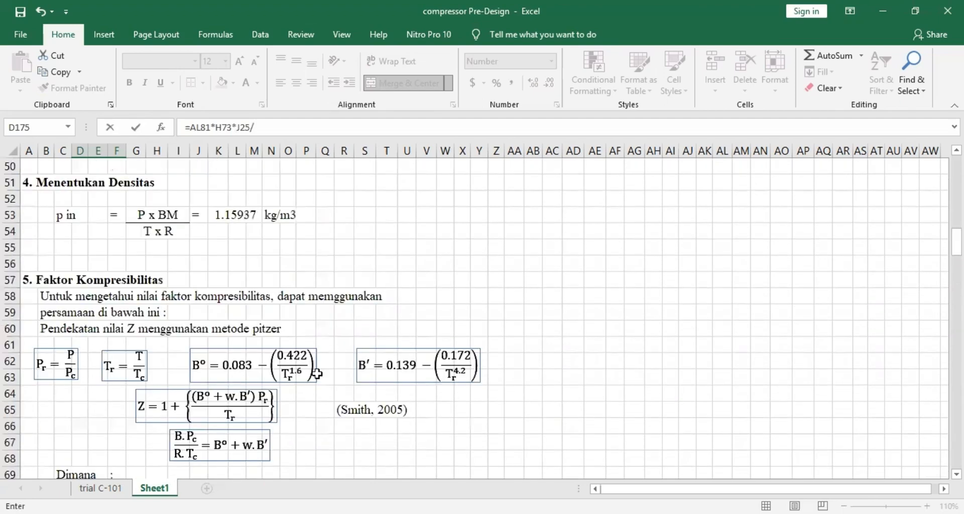
pyautogui.scroll(8, 320, 376)
pyautogui.click(370, 282)
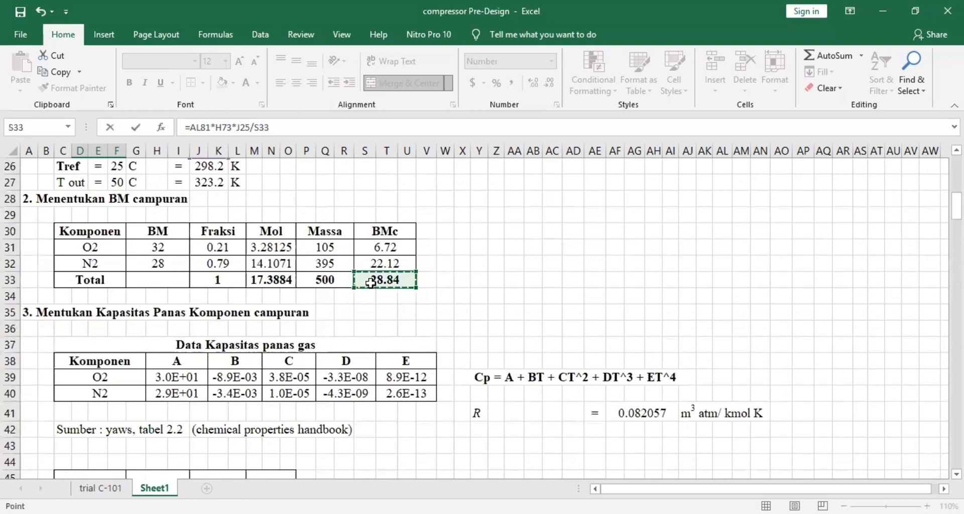
pyautogui.press('Return')
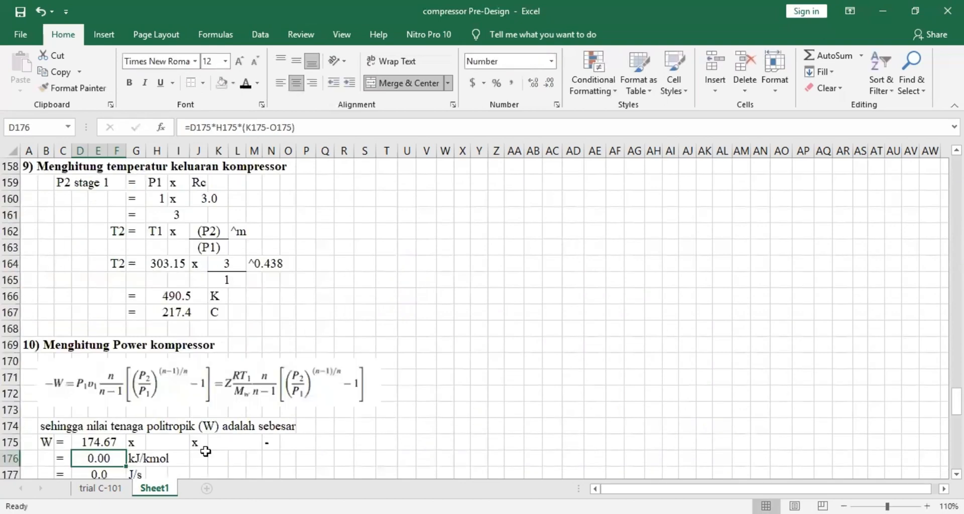
# - Enter the n/(n-1) factor in H175 as =P156/(P156-1), using the n result from section 8
pyautogui.click(172, 445)
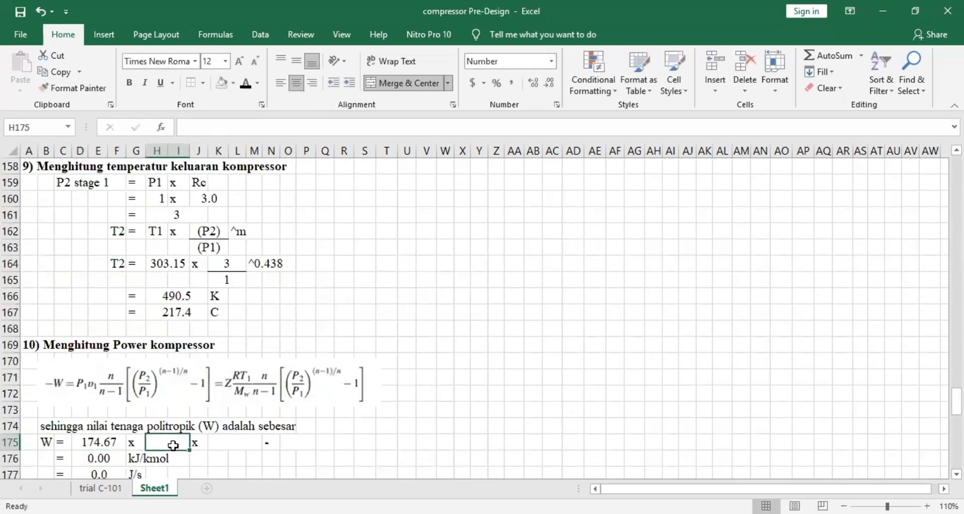
pyautogui.write('=')
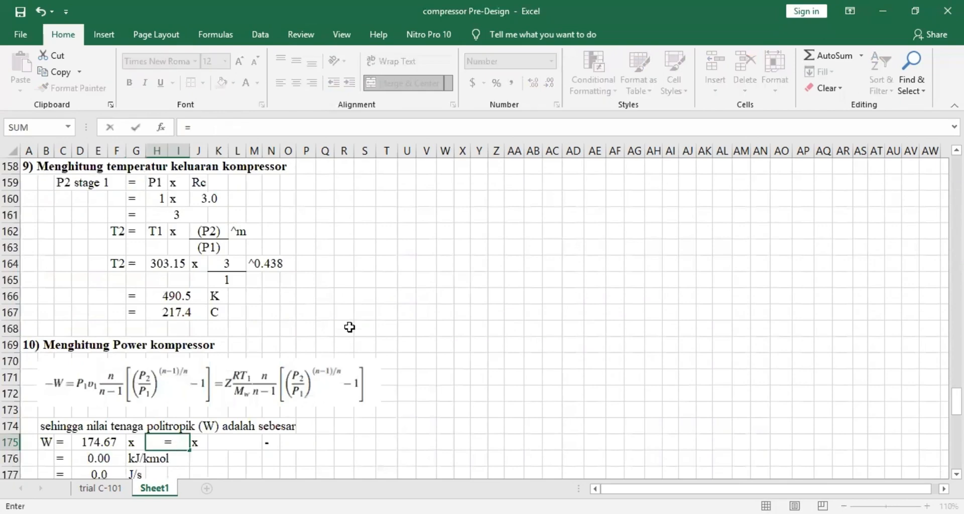
pyautogui.scroll(2, 364, 316)
pyautogui.scroll(-1, 361, 317)
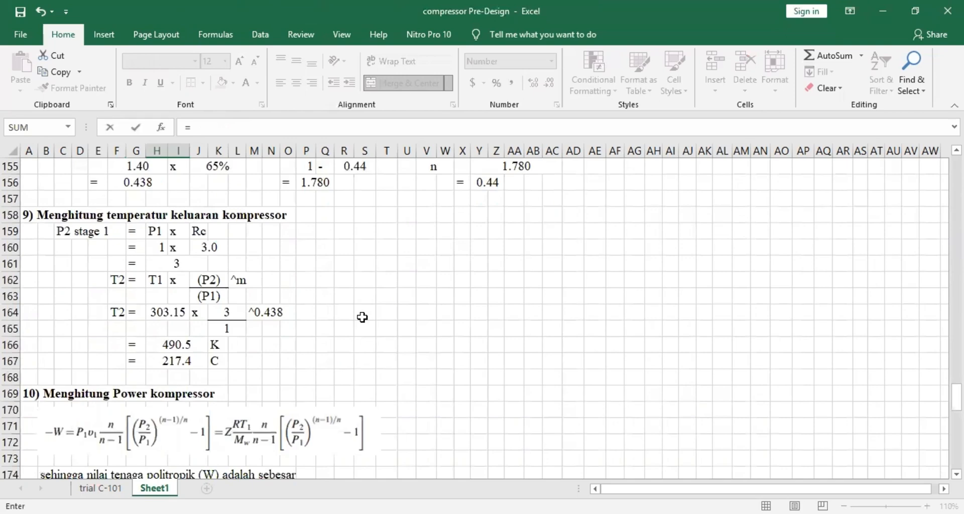
pyautogui.scroll(2, 441, 262)
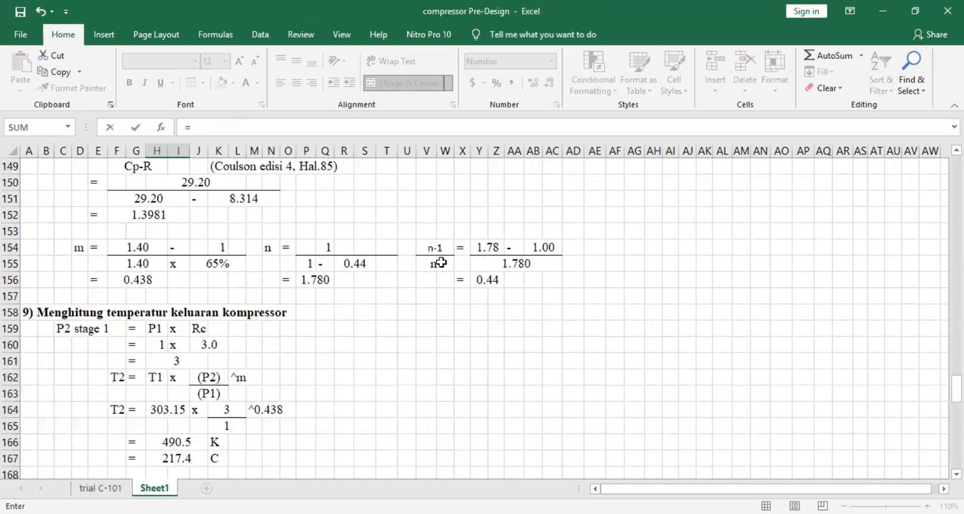
pyautogui.scroll(-2, 279, 393)
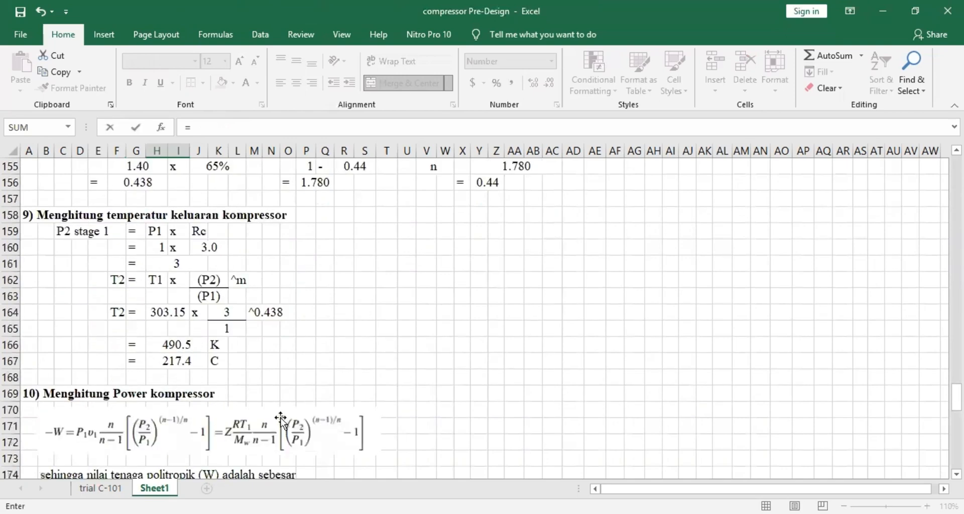
pyautogui.click(213, 127)
pyautogui.scroll(1, 288, 232)
pyautogui.click(310, 230)
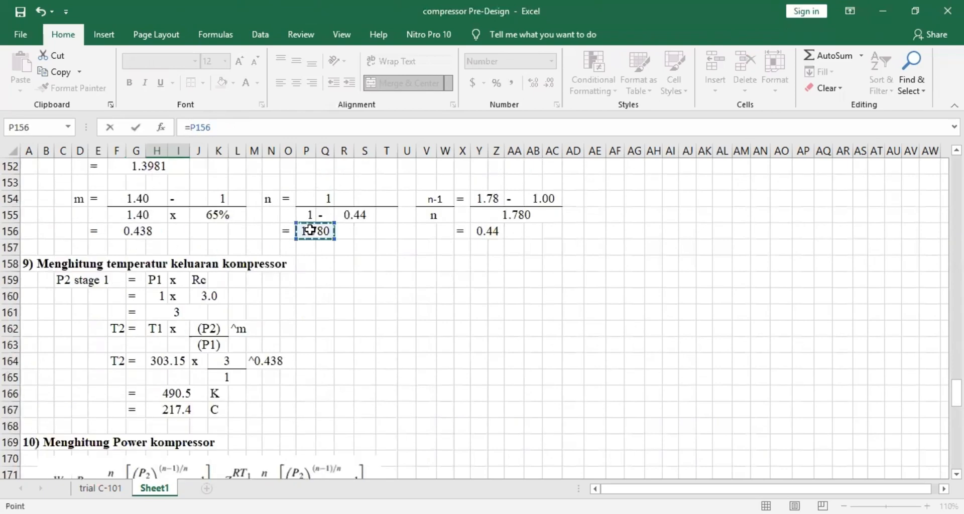
pyautogui.write('/(')
pyautogui.click(311, 230)
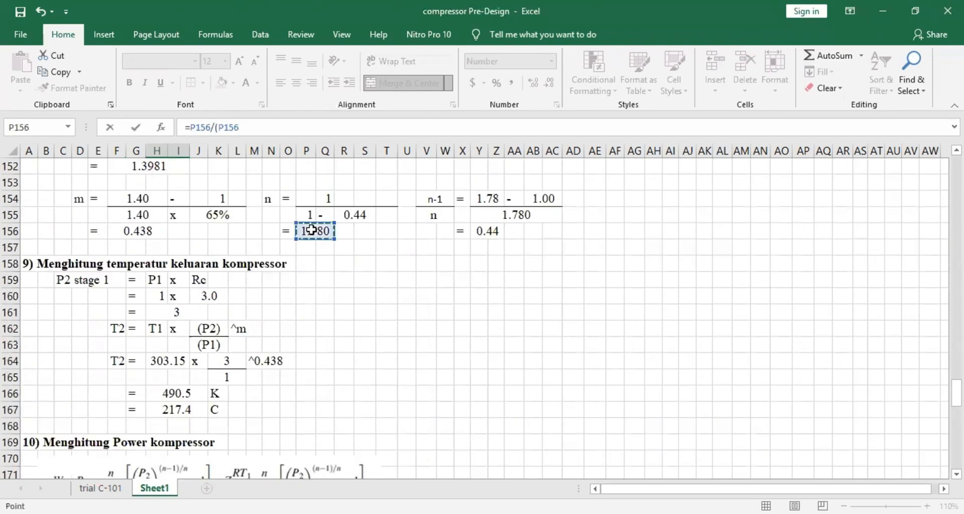
pyautogui.write('-1')
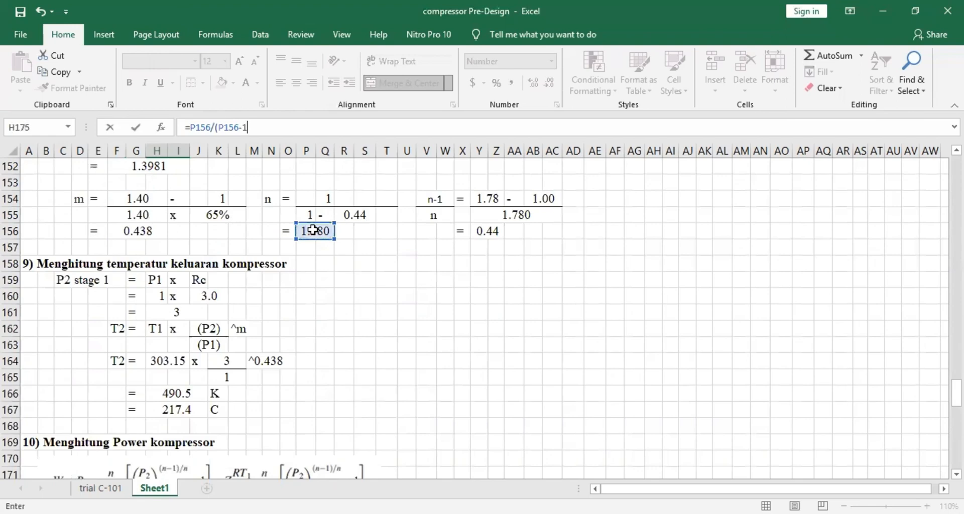
pyautogui.write(')')
pyautogui.press('Return')
# - Enter the P2/P1 pressure ratio in K175 as =K164/K165
pyautogui.scroll(-2, 230, 457)
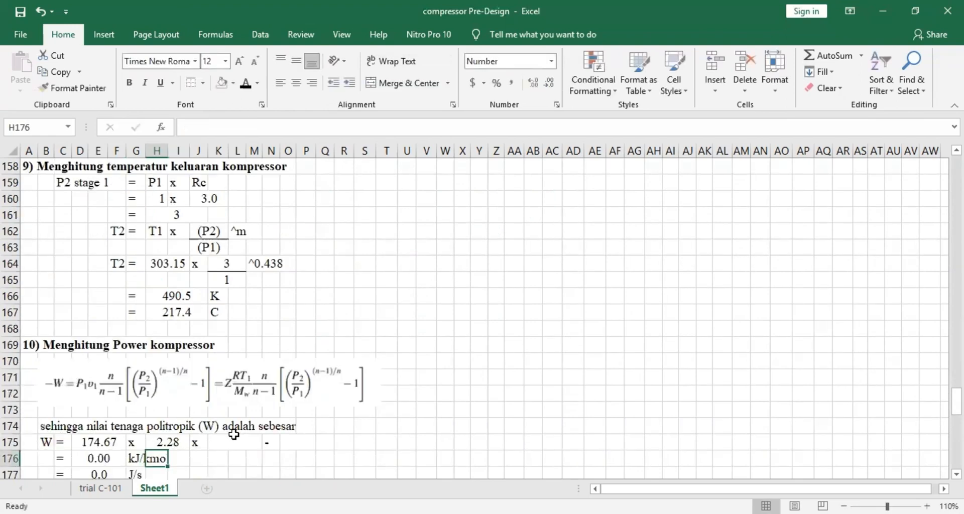
pyautogui.click(238, 446)
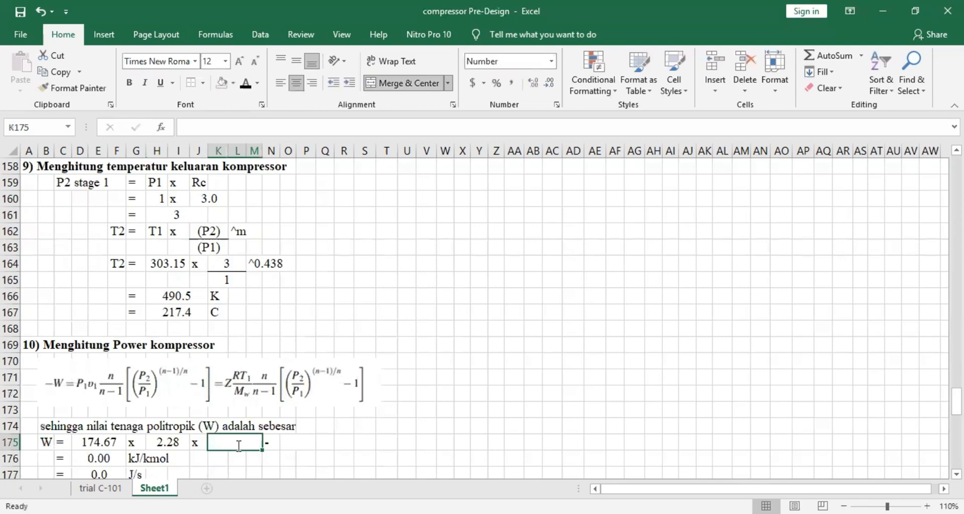
pyautogui.write('=')
pyautogui.click(233, 261)
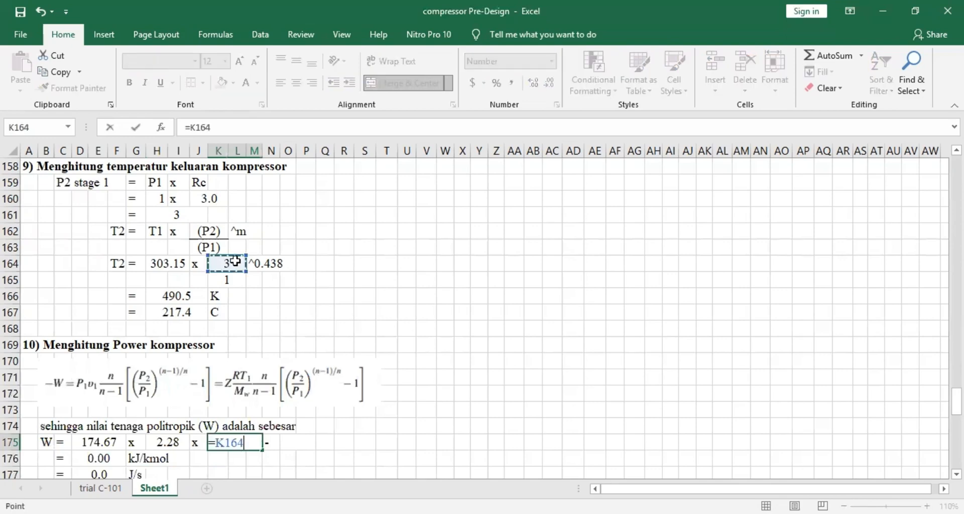
pyautogui.write('/')
pyautogui.click(238, 277)
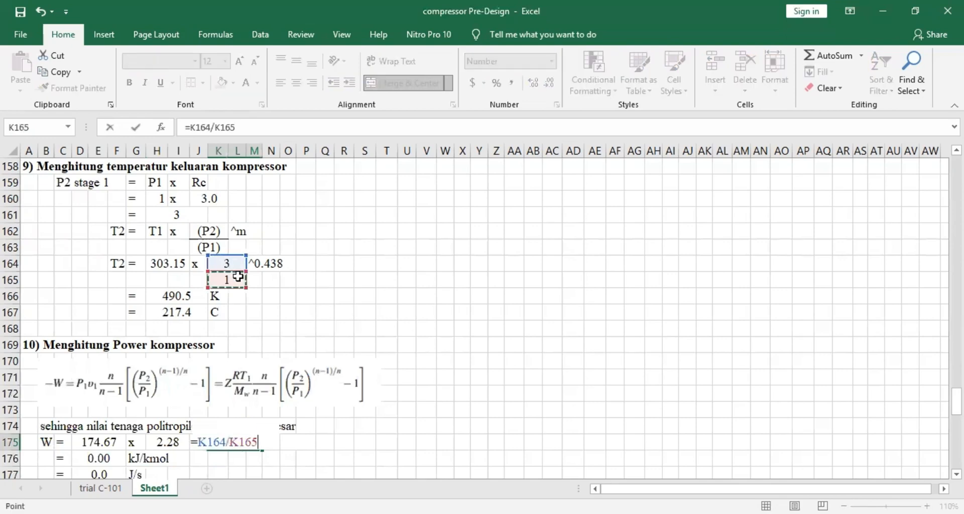
pyautogui.write(')')
pyautogui.press('Return')
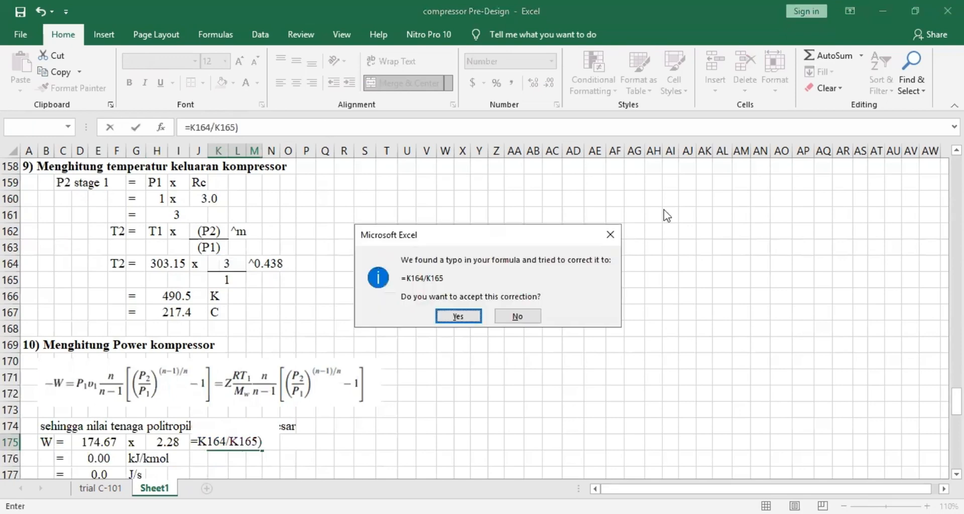
pyautogui.press('Escape')
pyautogui.press('BackSpace')
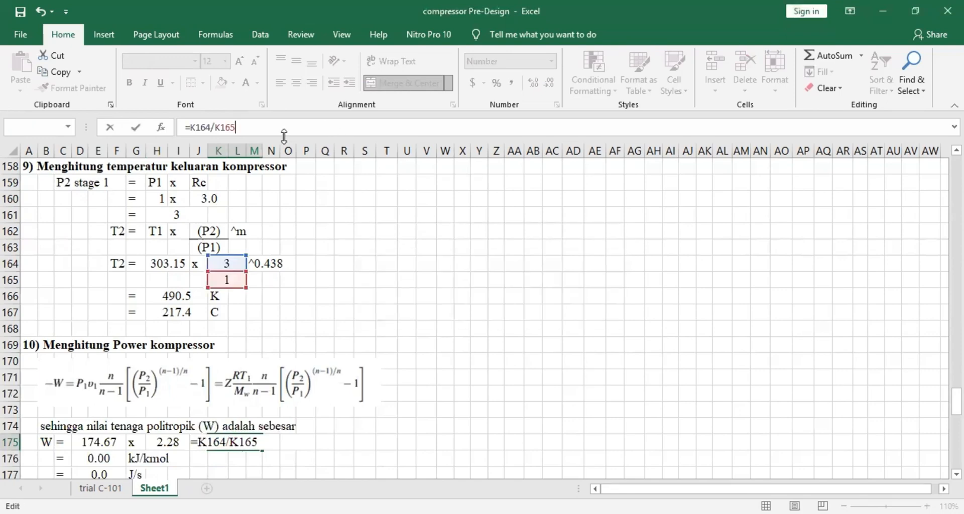
pyautogui.press('Return')
# - Enter 1 as the subtracted term in O175 and check the cell references of the W formula in D176
pyautogui.press('Up')
pyautogui.press('Right')
pyautogui.press('Right')
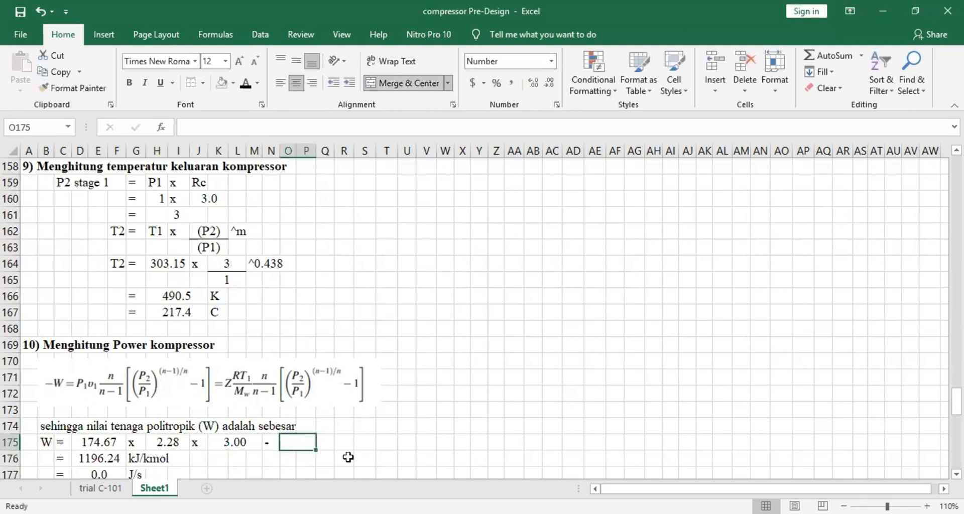
pyautogui.write('1')
pyautogui.press('Return')
pyautogui.click(103, 456)
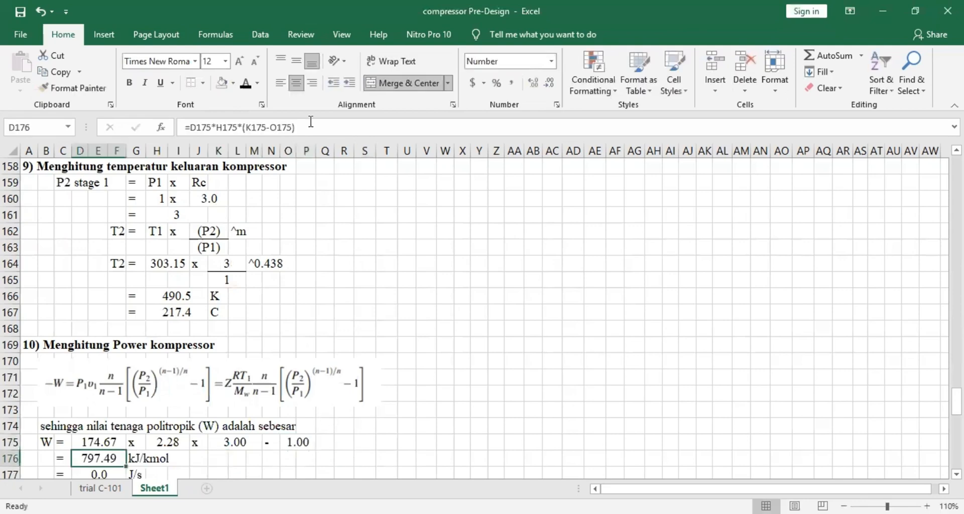
pyautogui.click(312, 127)
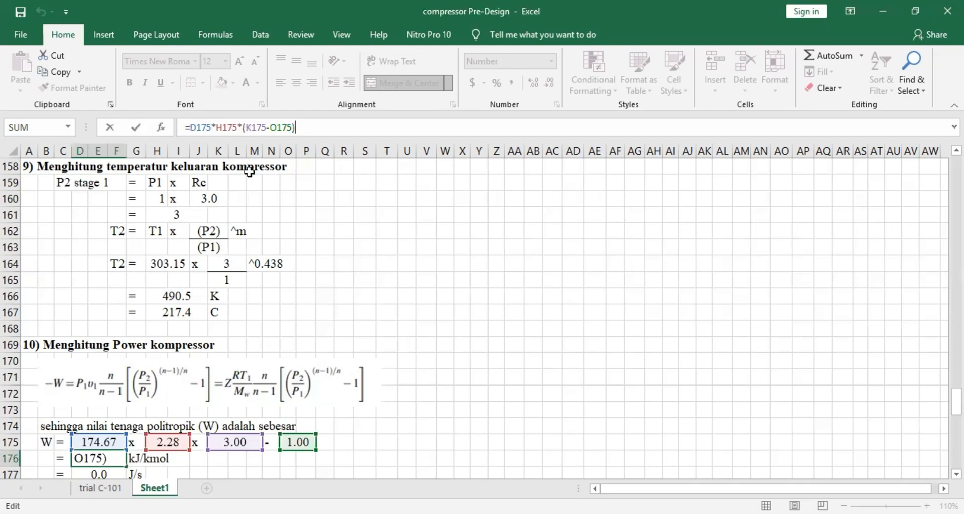
# - Enclose the pressure ratio in K175 in parentheses and raise it to the (n-1)/n result in row 156
pyautogui.click(250, 442)
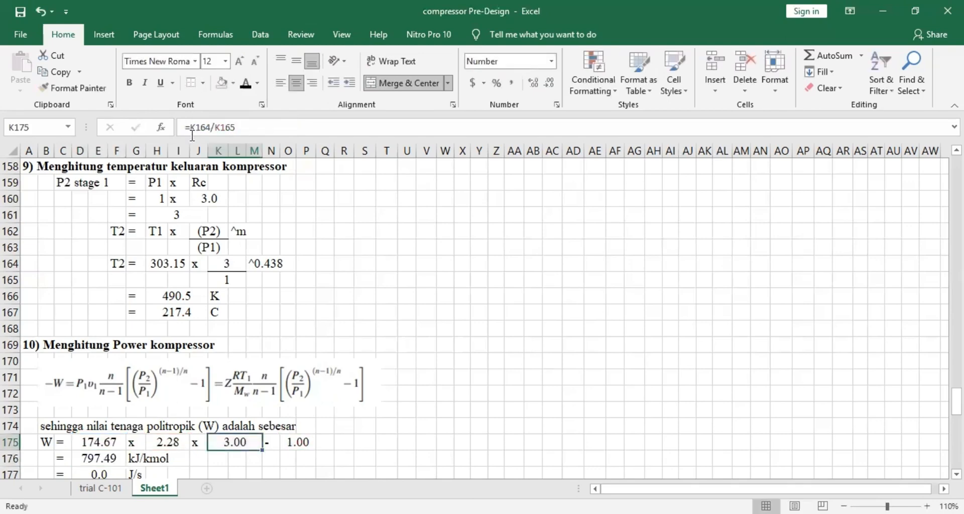
pyautogui.click(192, 135)
pyautogui.write('(')
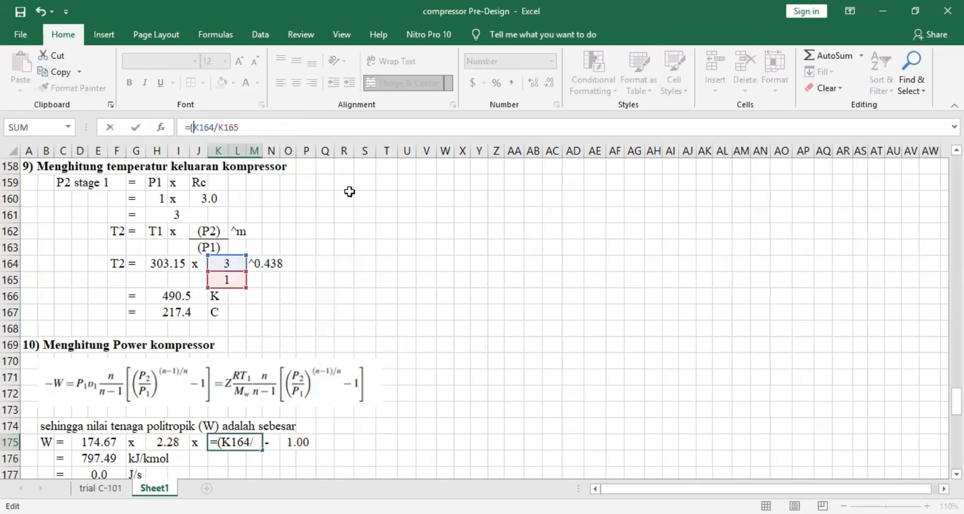
pyautogui.click(287, 123)
pyautogui.write(')^')
pyautogui.scroll(2, 485, 236)
pyautogui.click(485, 236)
pyautogui.press('Return')
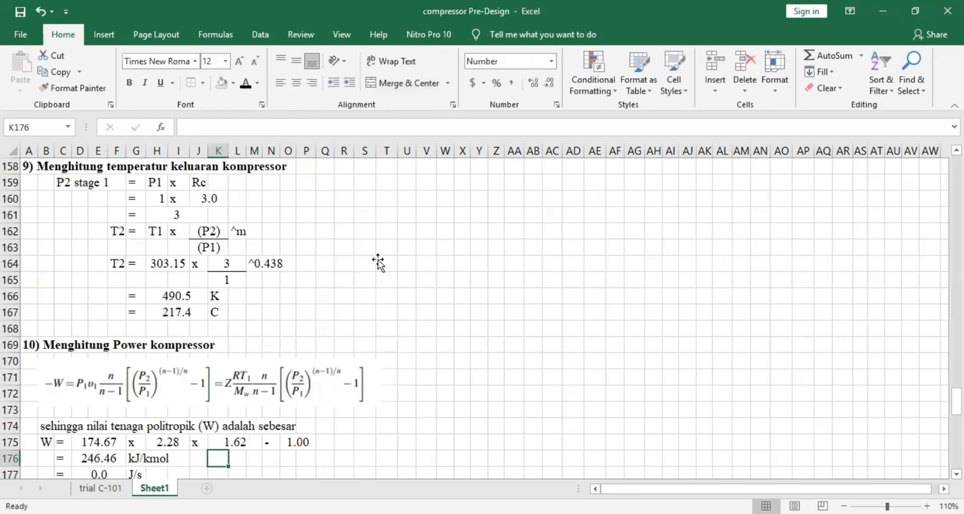
# - Examine the W formula in D176 and the J/s conversion formula in D177 for the cells they reference
pyautogui.click(377, 262)
pyautogui.scroll(-1, 113, 401)
pyautogui.click(99, 409)
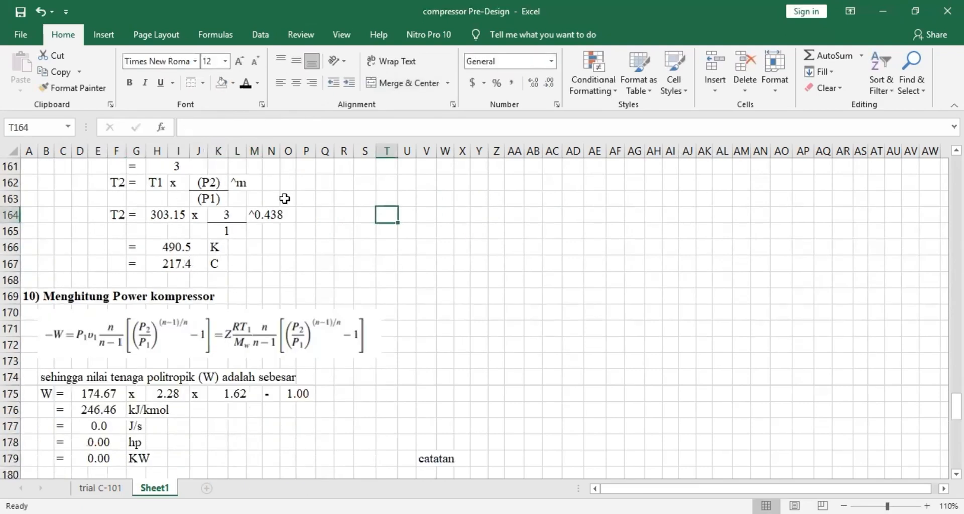
pyautogui.press('F2')
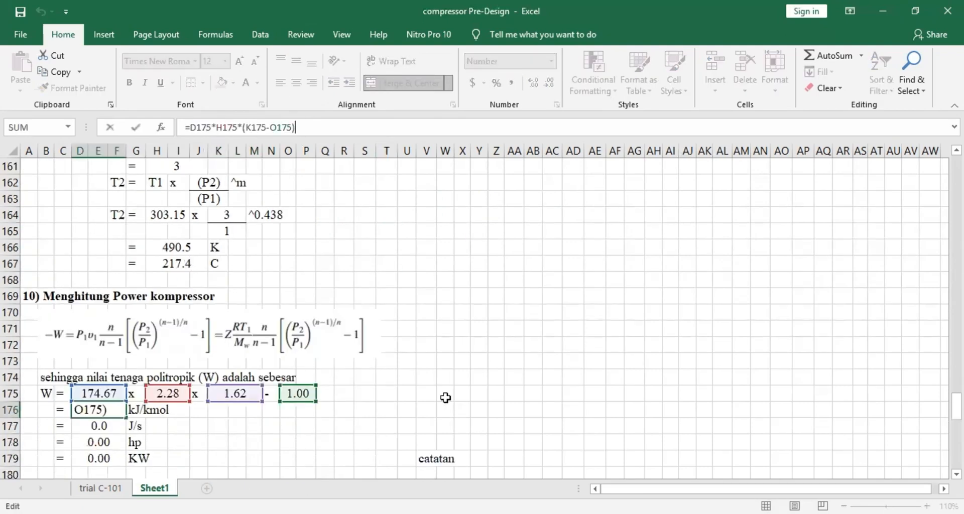
pyautogui.click(445, 394)
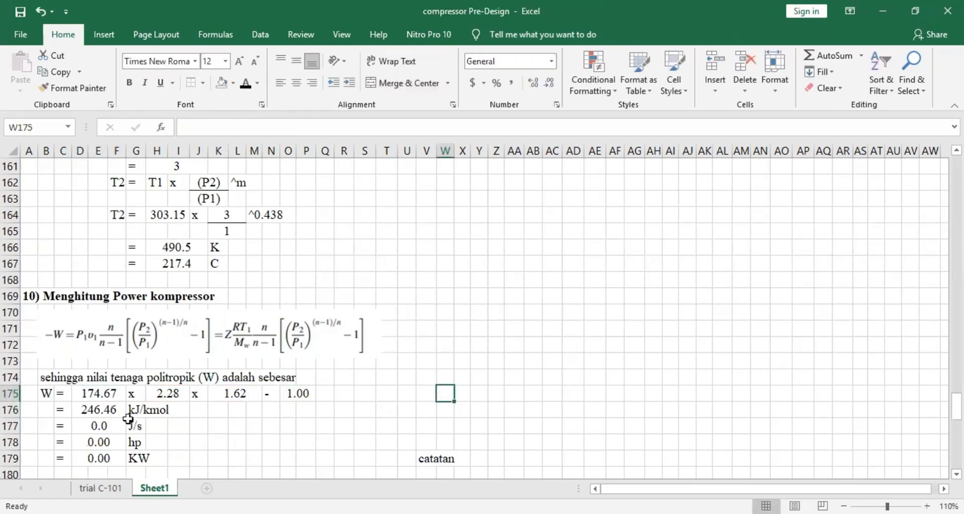
pyautogui.click(108, 426)
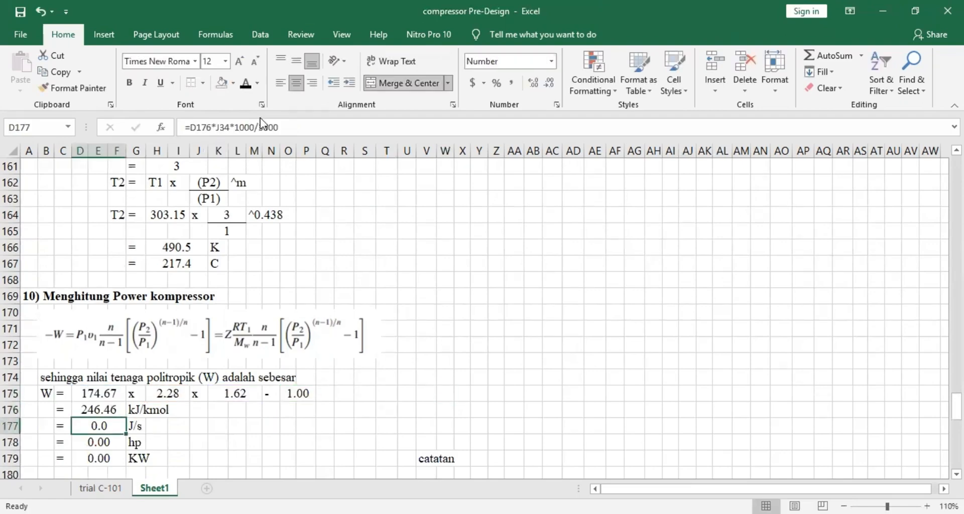
pyautogui.click(304, 128)
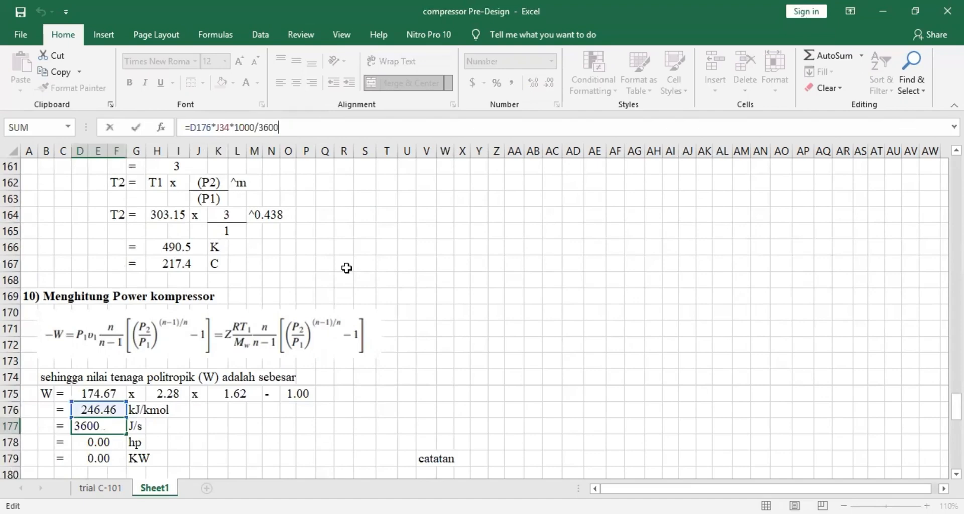
pyautogui.click(346, 267)
pyautogui.click(104, 410)
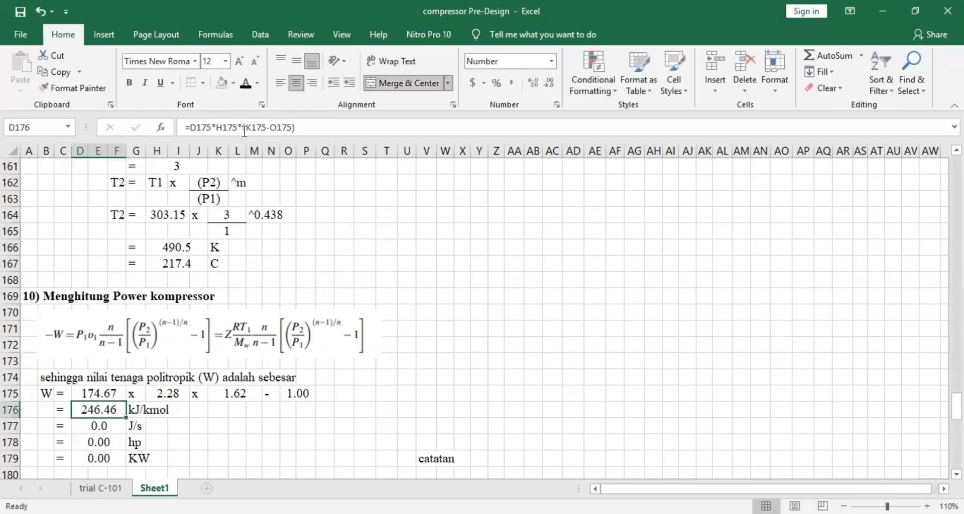
pyautogui.click(239, 127)
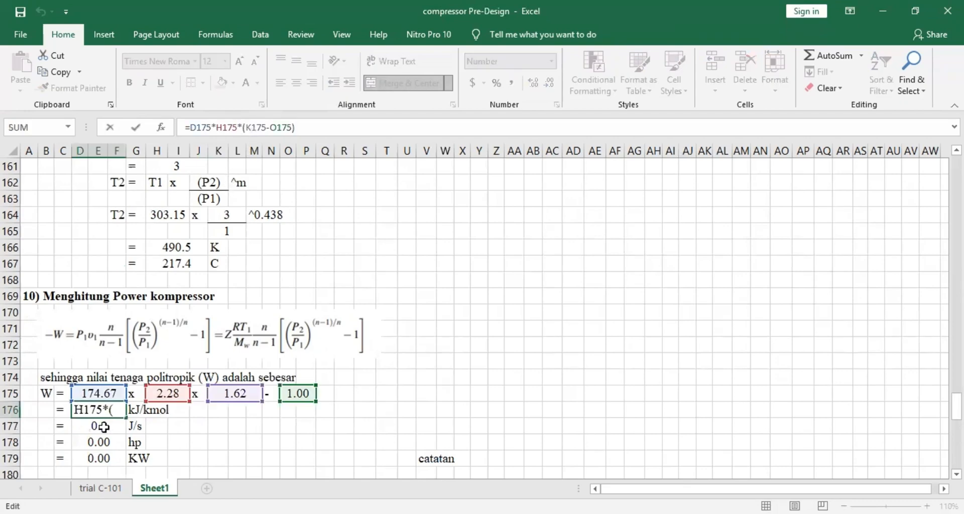
# - Correct the J/s conversion in D177 to =D176*M33*1000/3600, referencing the total mol in section 2 in place of J34
pyautogui.click(427, 426)
pyautogui.click(99, 426)
pyautogui.press('F2')
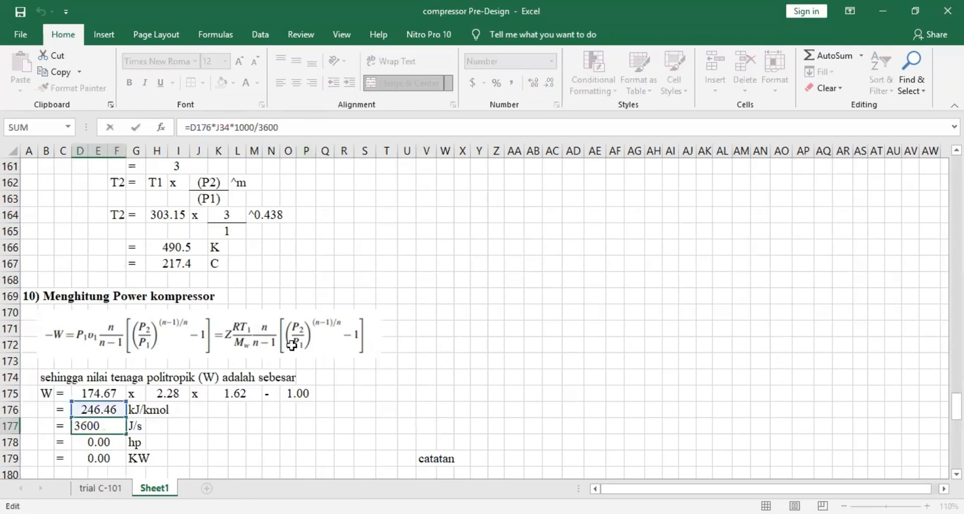
pyautogui.scroll(2, 291, 345)
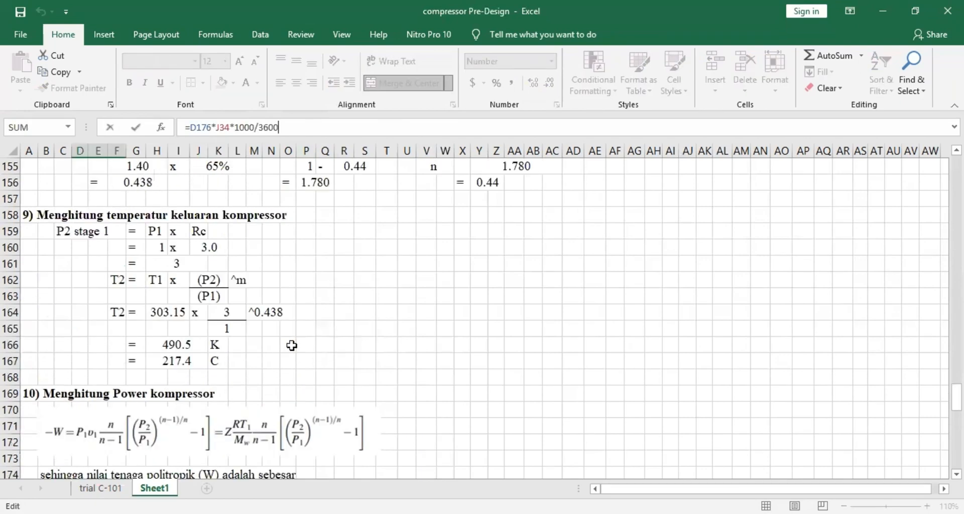
pyautogui.scroll(19, 292, 345)
pyautogui.scroll(20, 291, 347)
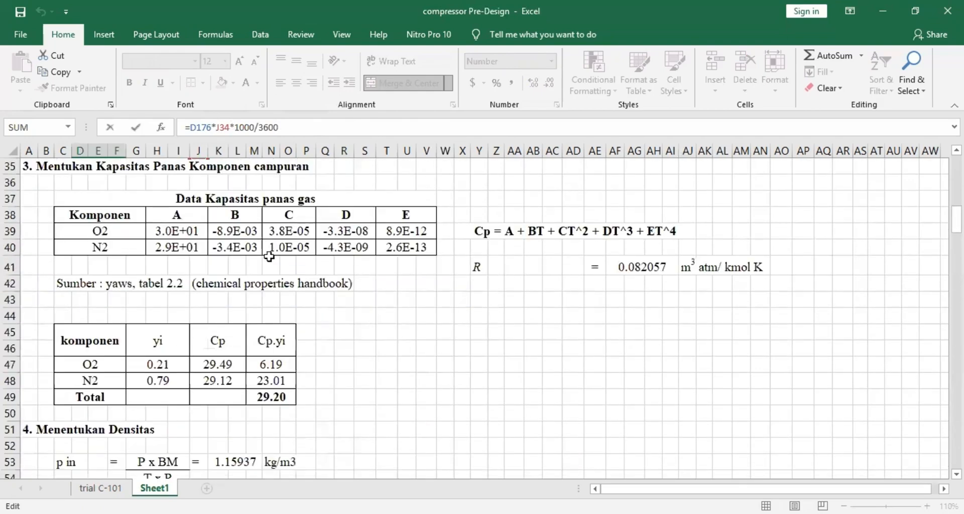
pyautogui.scroll(6, 286, 426)
pyautogui.click(287, 427)
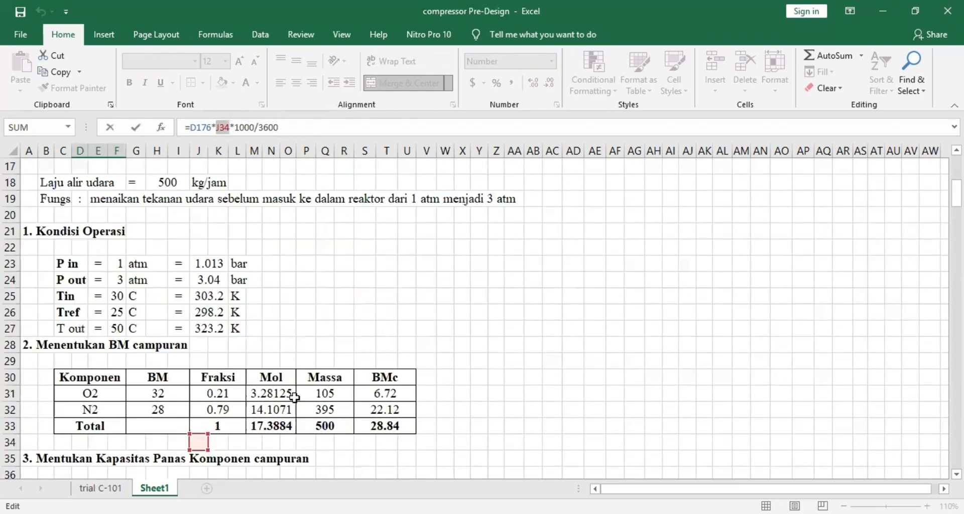
pyautogui.press('Return')
pyautogui.click(237, 344)
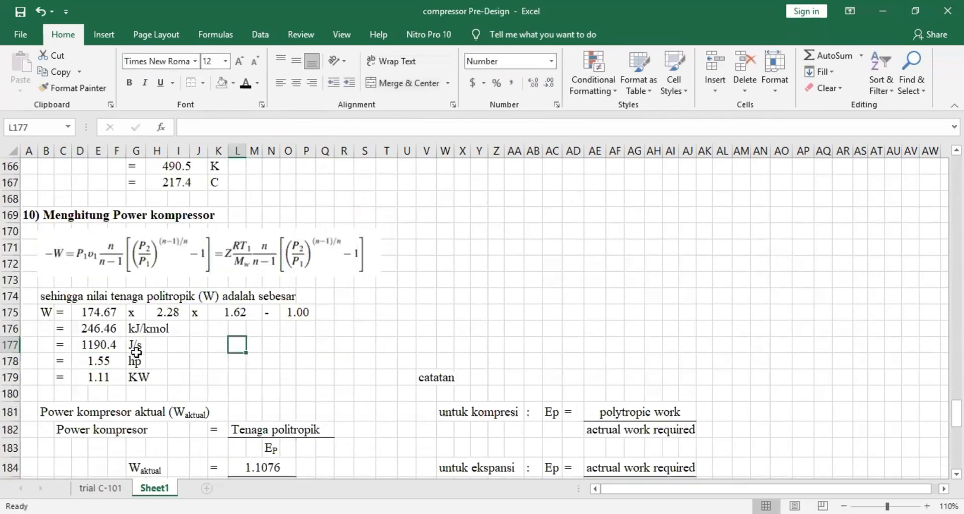
# - Examine the conversion formulas for J/s in D177, hp in D178 and kW in D179
pyautogui.press('Left')
pyautogui.press('Left')
pyautogui.press('Left')
pyautogui.press('Left')
pyautogui.press('Left')
pyautogui.press('Left')
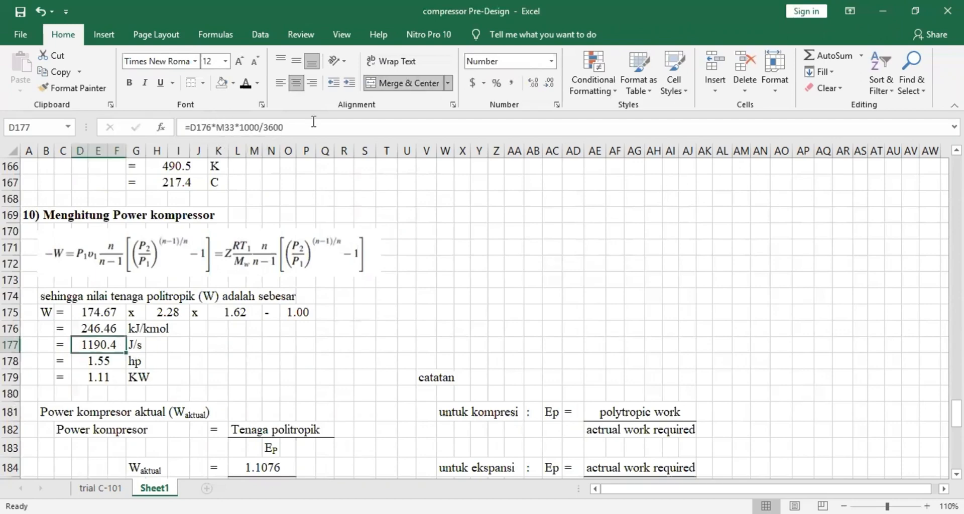
pyautogui.click(213, 362)
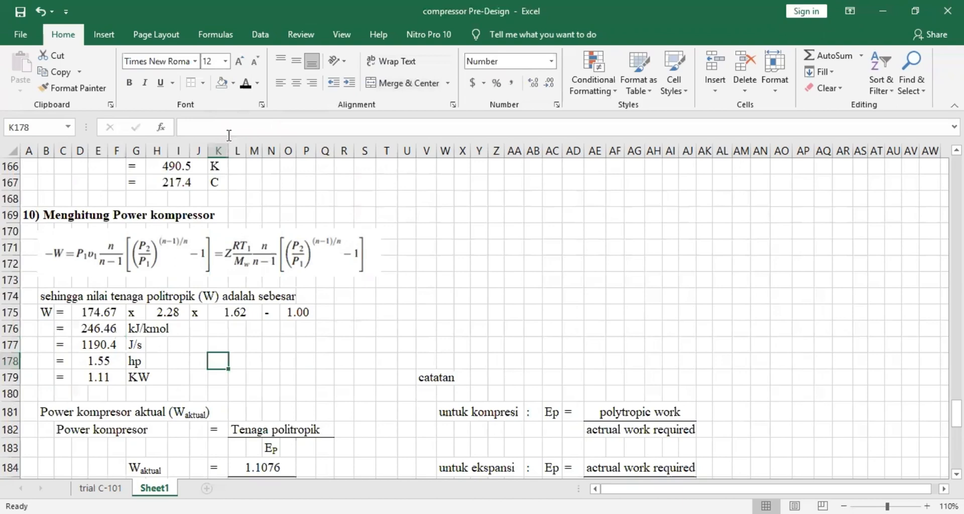
pyautogui.click(103, 360)
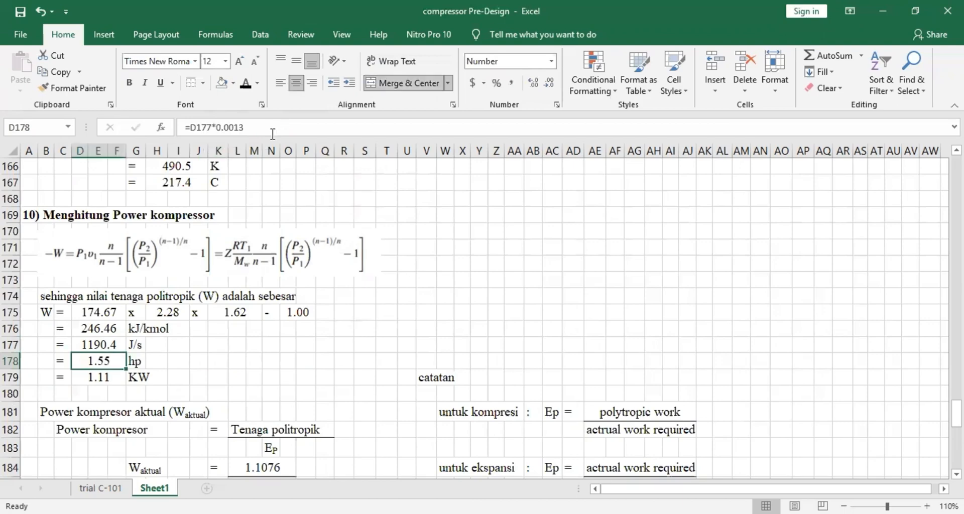
pyautogui.click(253, 134)
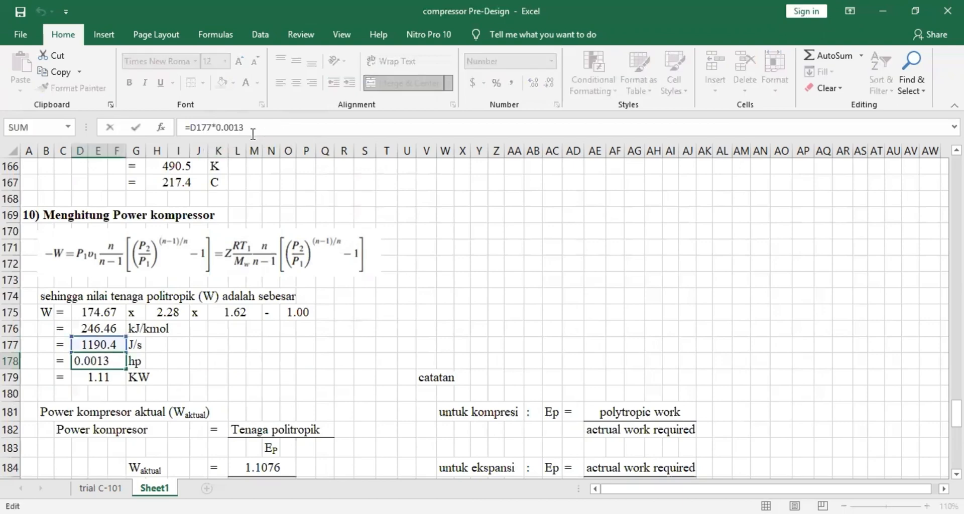
pyautogui.click(181, 361)
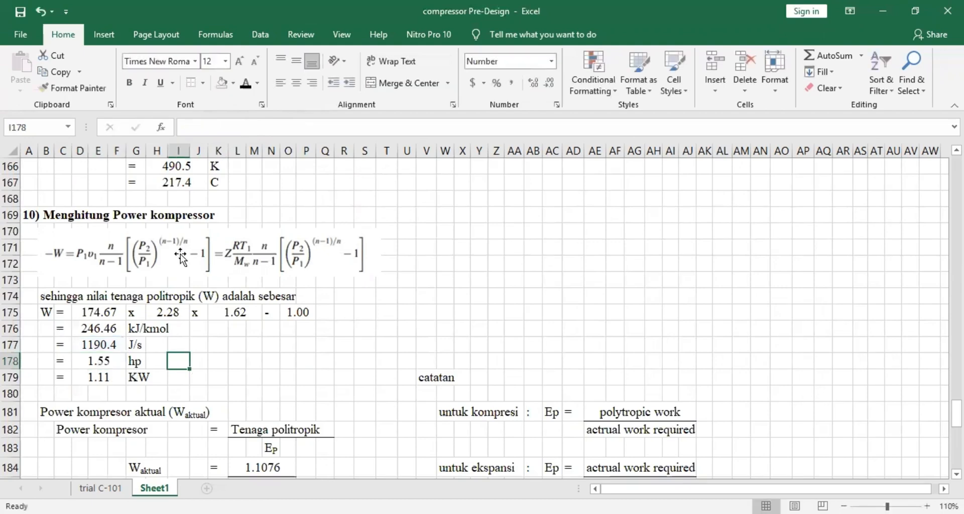
pyautogui.click(99, 377)
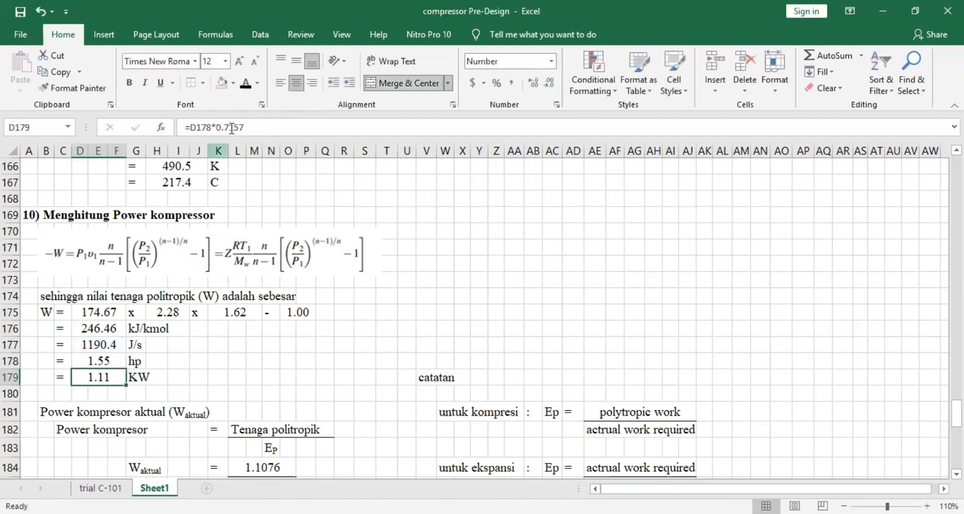
pyautogui.click(186, 366)
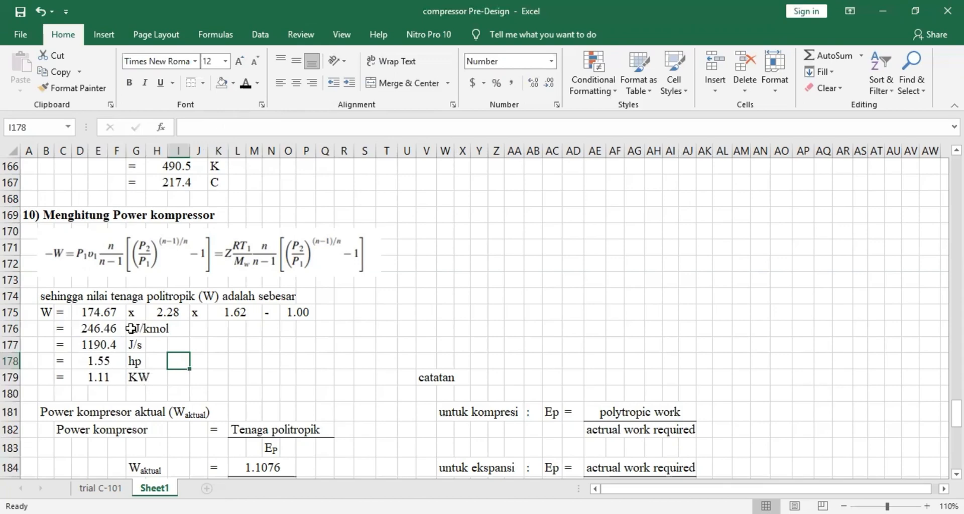
# - Review the actual compressor power section and the notes defining Ep for compression and expansion
pyautogui.click(47, 413)
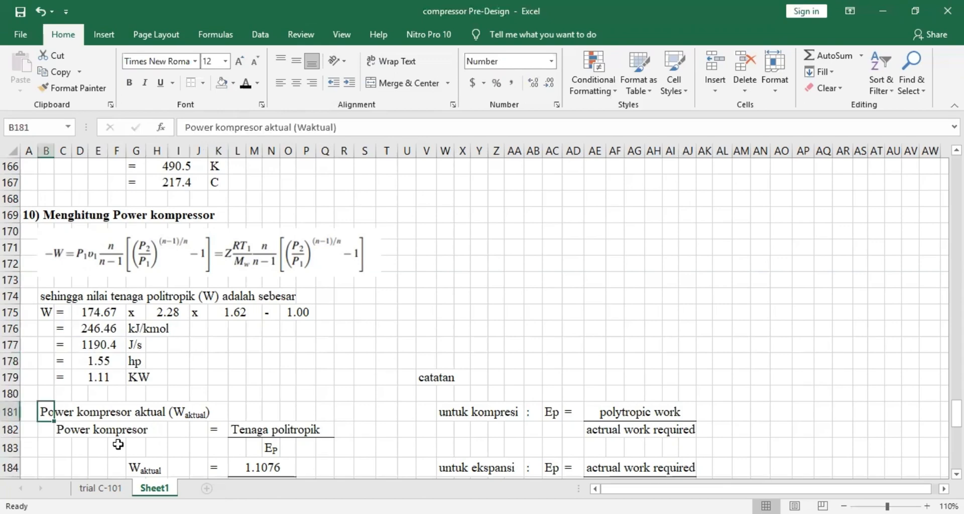
pyautogui.keyDown('shift'); pyautogui.click(193, 449); pyautogui.keyUp('shift')
pyautogui.click(273, 381)
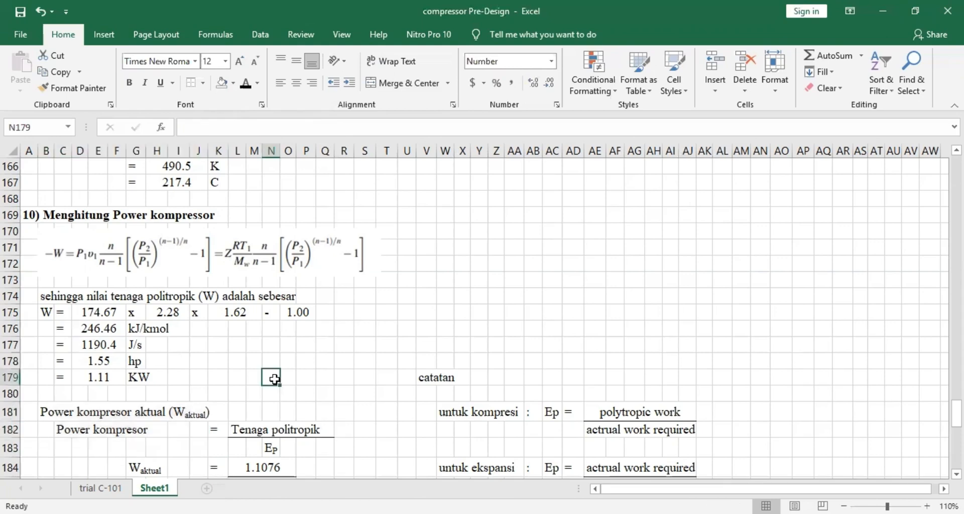
pyautogui.scroll(-1, 271, 380)
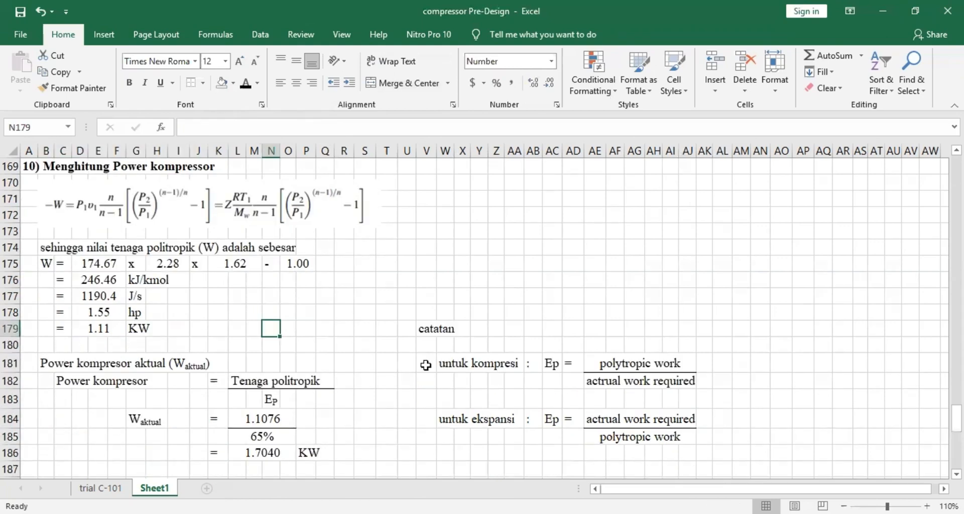
pyautogui.moveTo(426, 312); pyautogui.dragTo(748, 454)
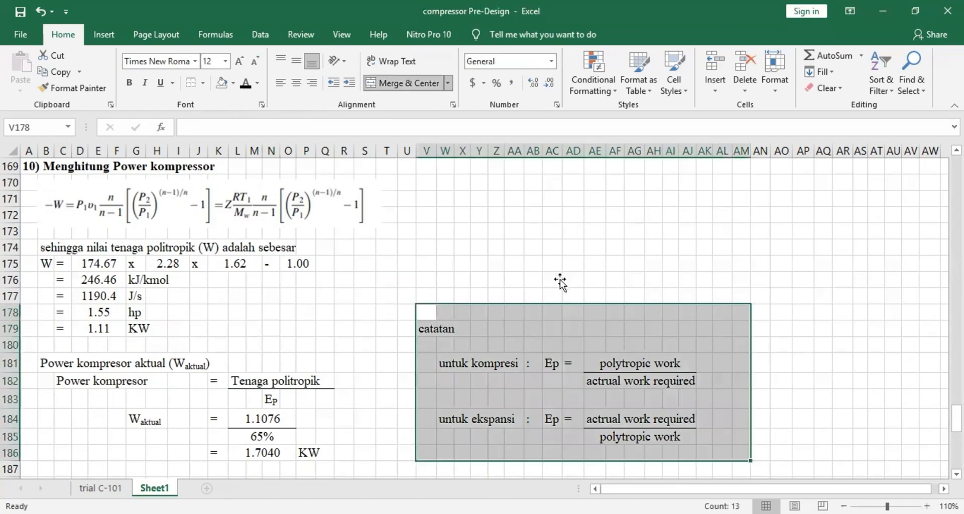
pyautogui.click(560, 281)
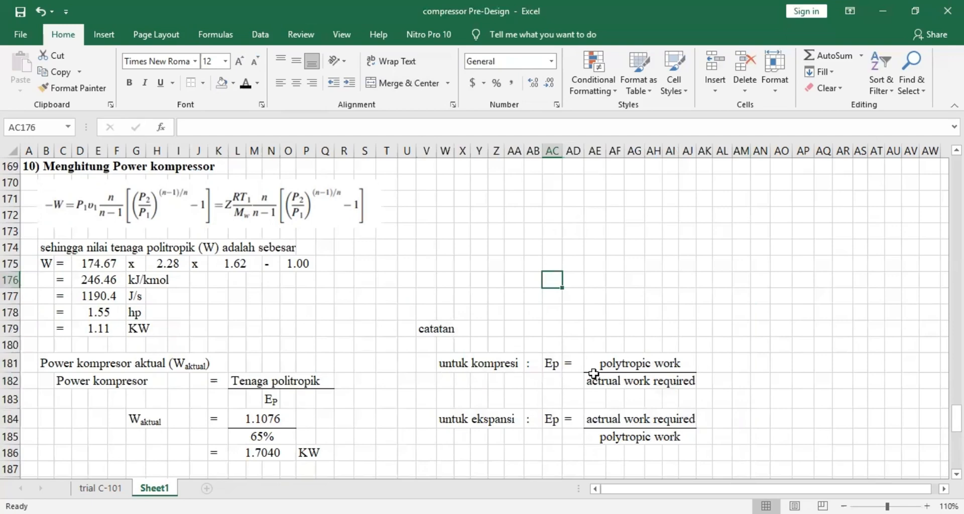
pyautogui.click(609, 384)
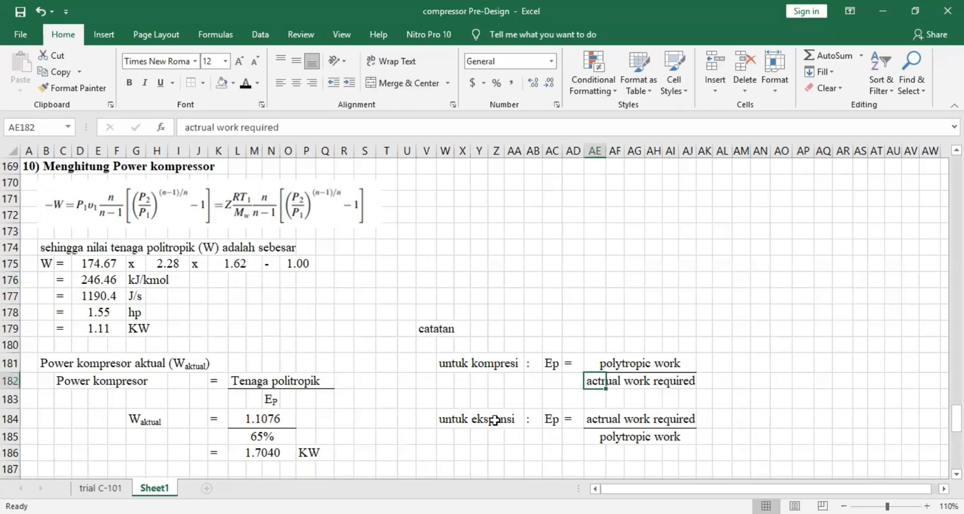
pyautogui.click(503, 423)
pyautogui.click(608, 433)
pyautogui.click(558, 422)
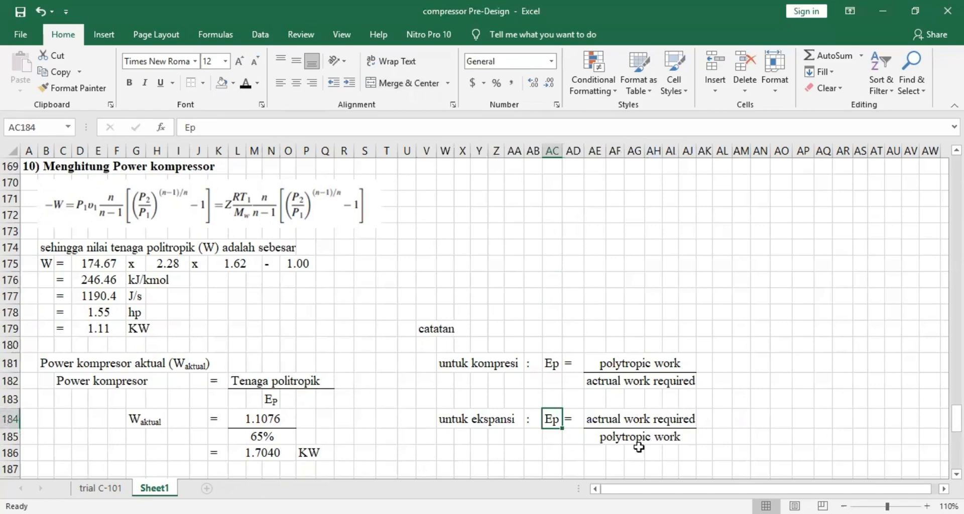
# - Trace the polytropic power in L184 to its source cell and check the Ep divisor beneath it
pyautogui.click(299, 310)
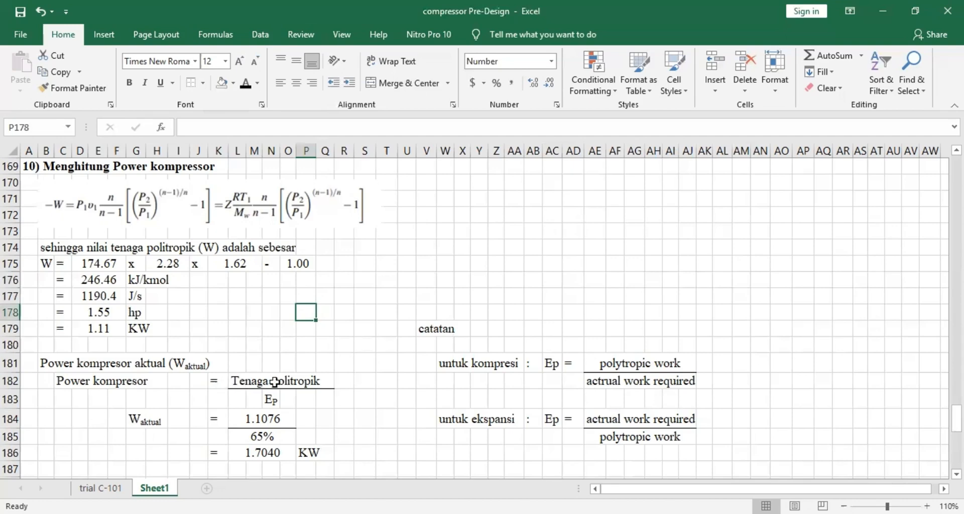
pyautogui.click(269, 400)
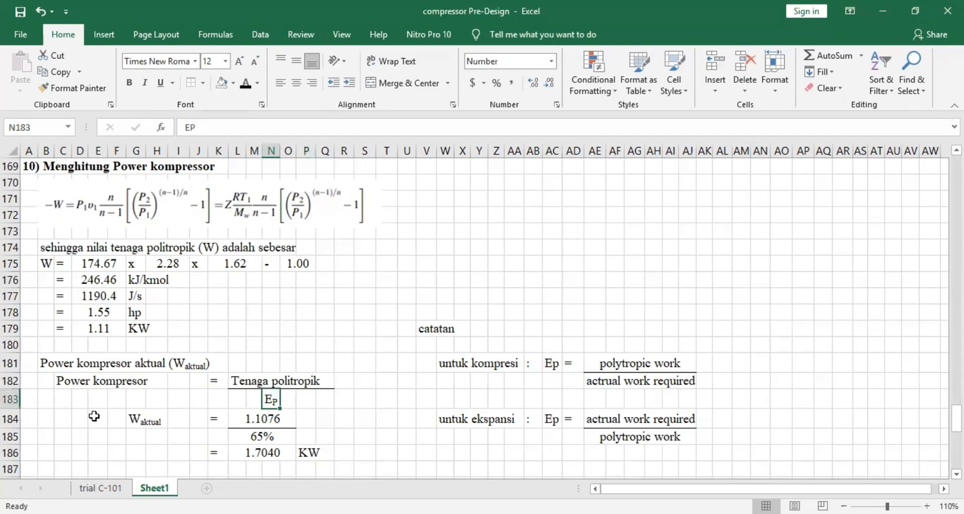
pyautogui.click(275, 418)
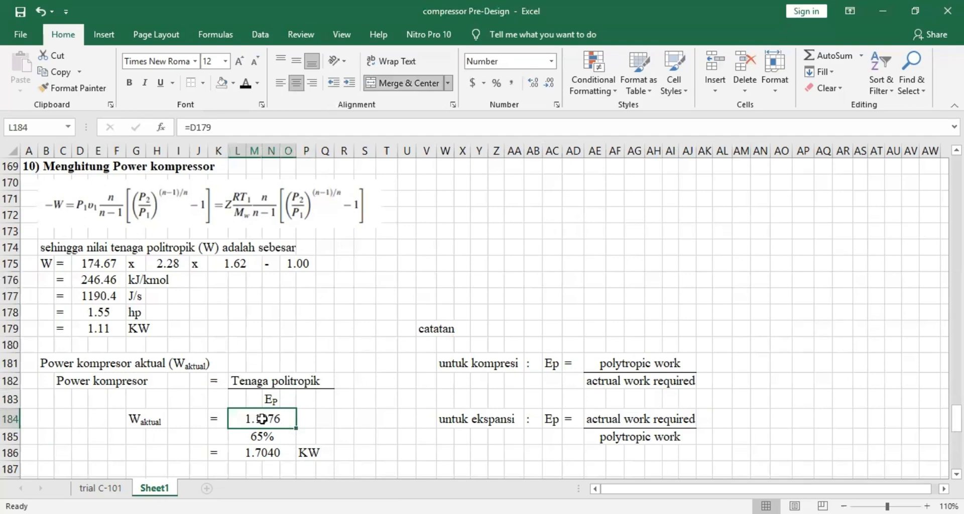
pyautogui.doubleClick(232, 413)
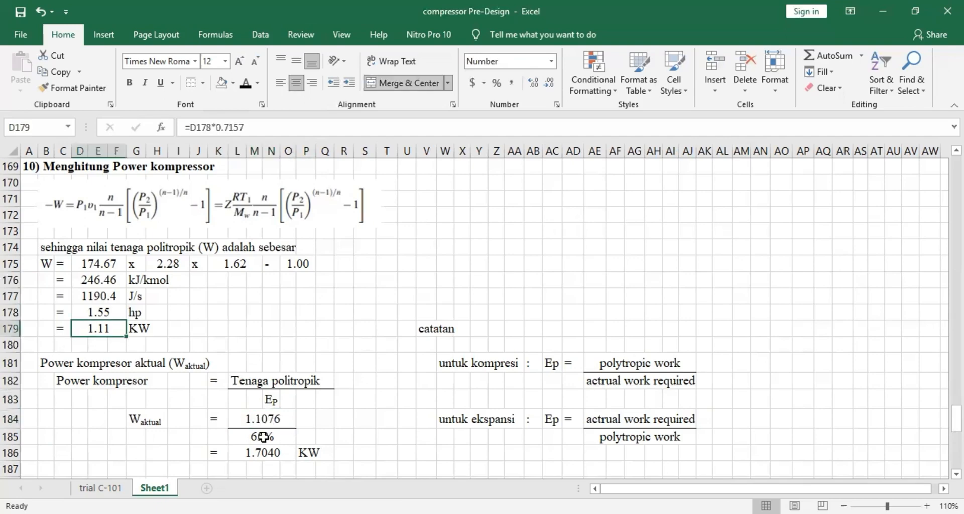
pyautogui.click(276, 434)
pyautogui.click(324, 422)
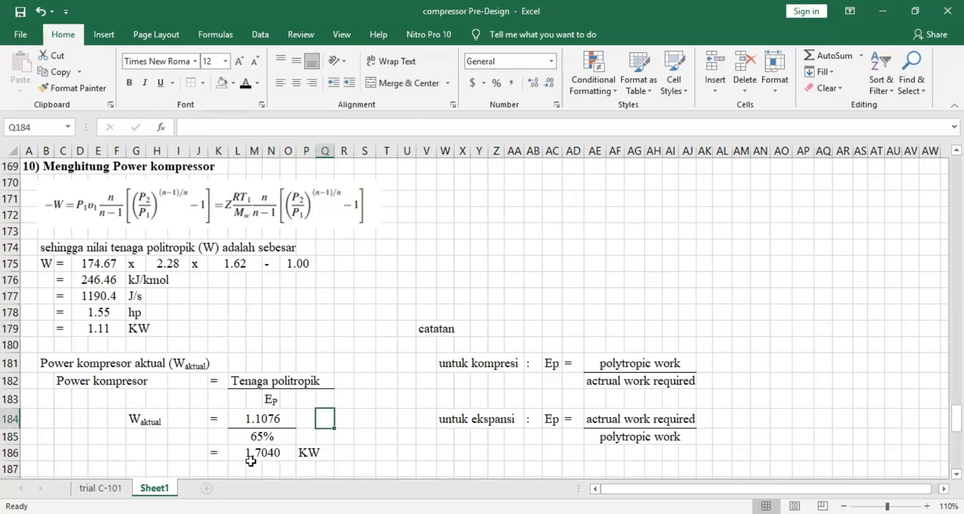
# - Fill in Tabel 5 with Kompresor as the Nama and C-101 as the Kode
pyautogui.scroll(-7, 322, 408)
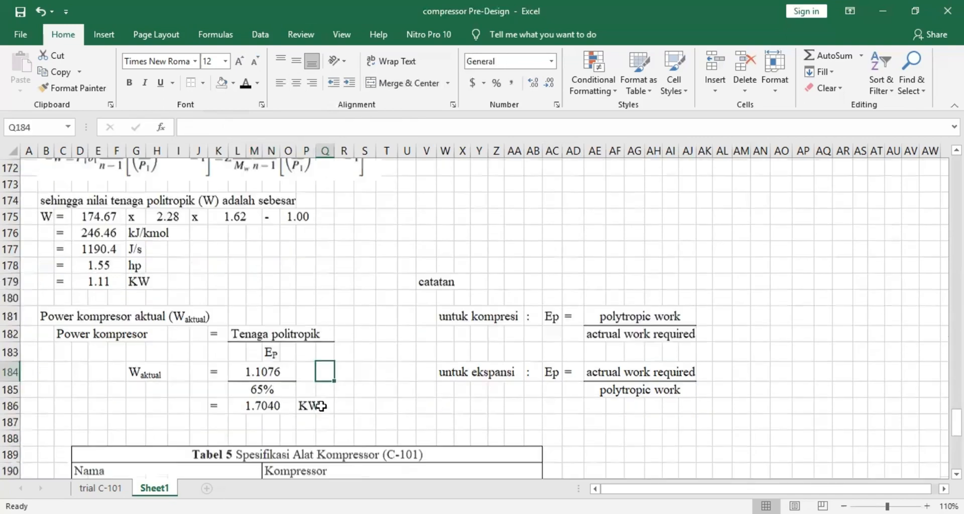
pyautogui.click(595, 247)
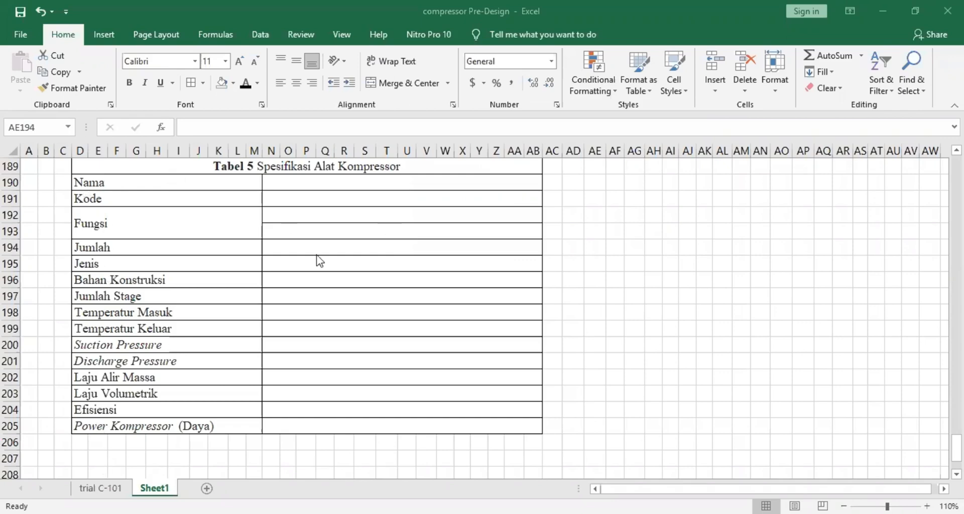
pyautogui.click(284, 182)
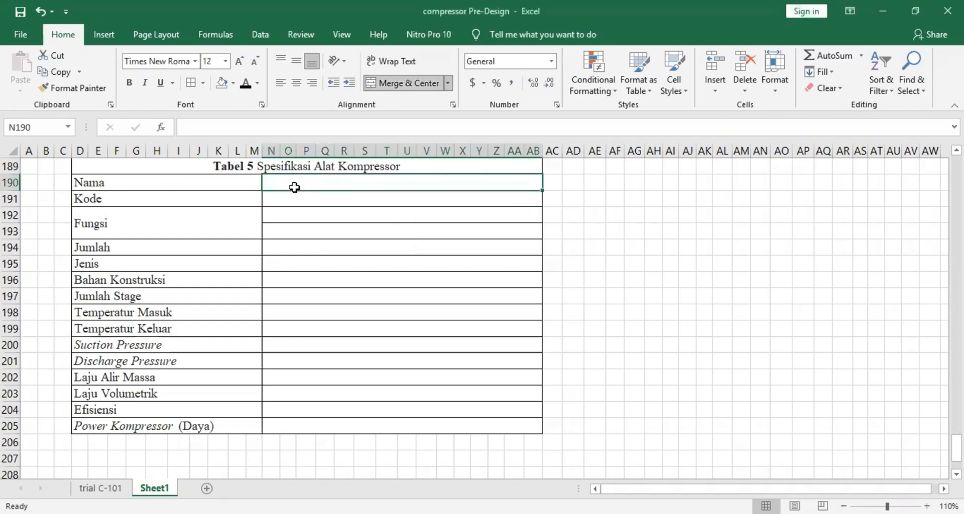
pyautogui.write('Kompr')
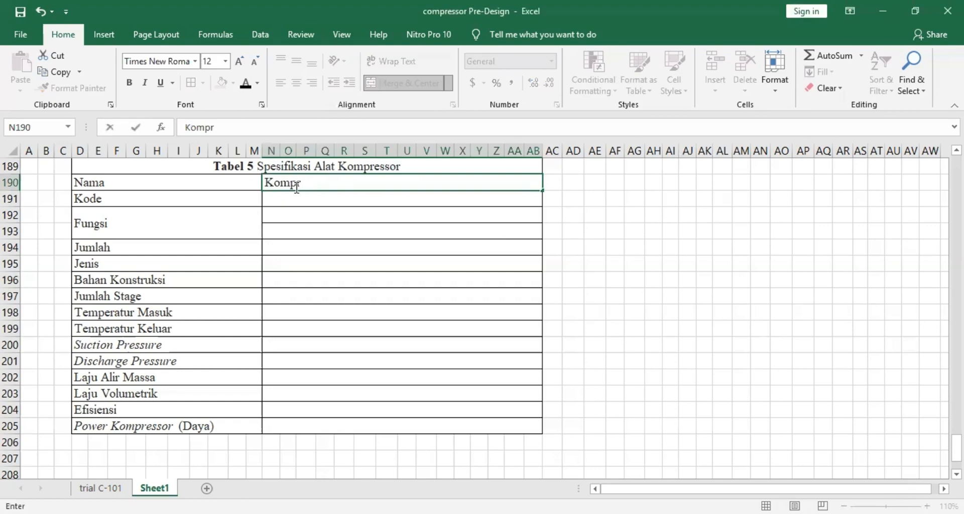
pyautogui.write('esor')
pyautogui.press('Return')
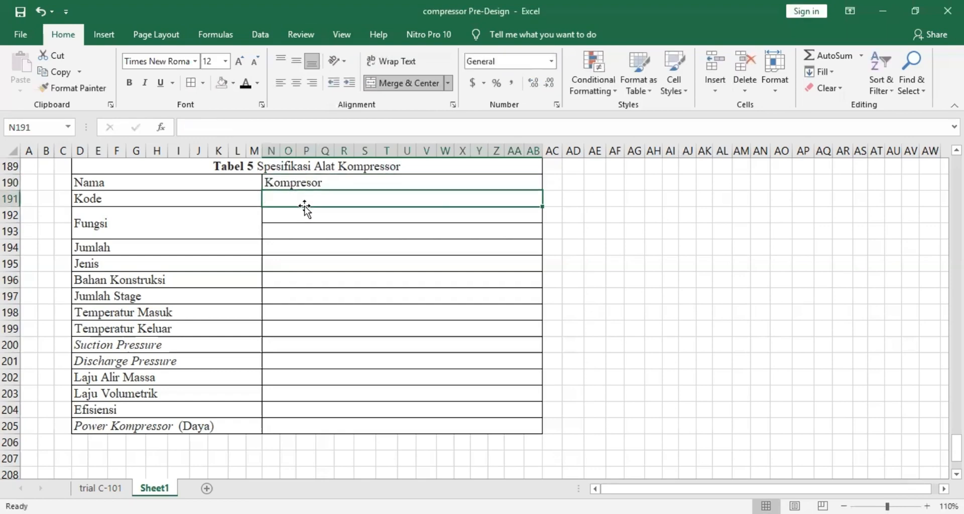
pyautogui.write('C-1')
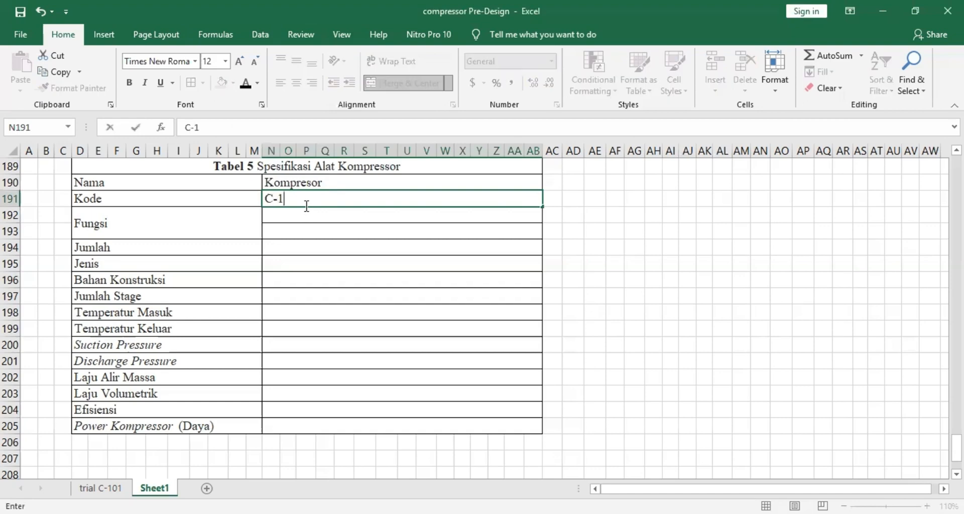
pyautogui.write('01')
# - Fill in Fungsi on two lines: "menaikan tekanan udara sebelum masuk reaktor" and "dari 1 atm menjadi 3 atm"
pyautogui.click(322, 218)
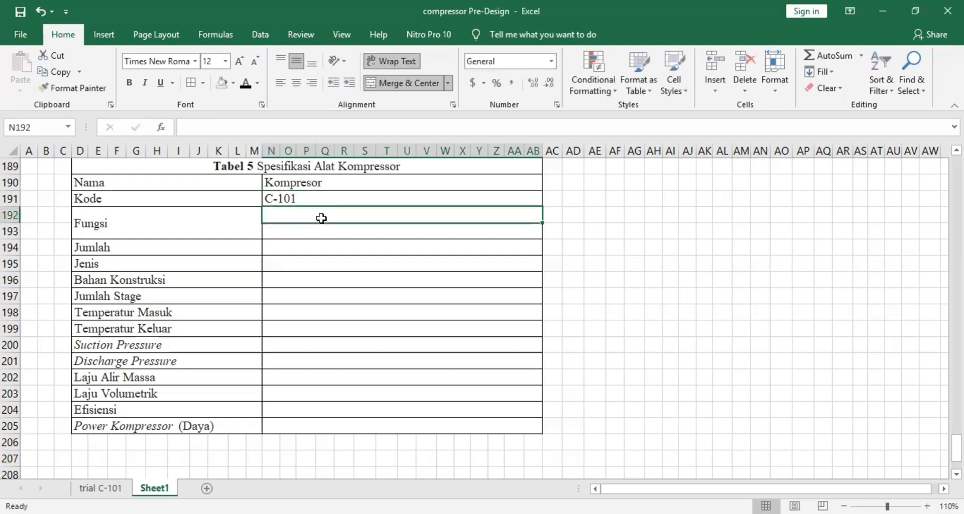
pyautogui.write('menaikan te')
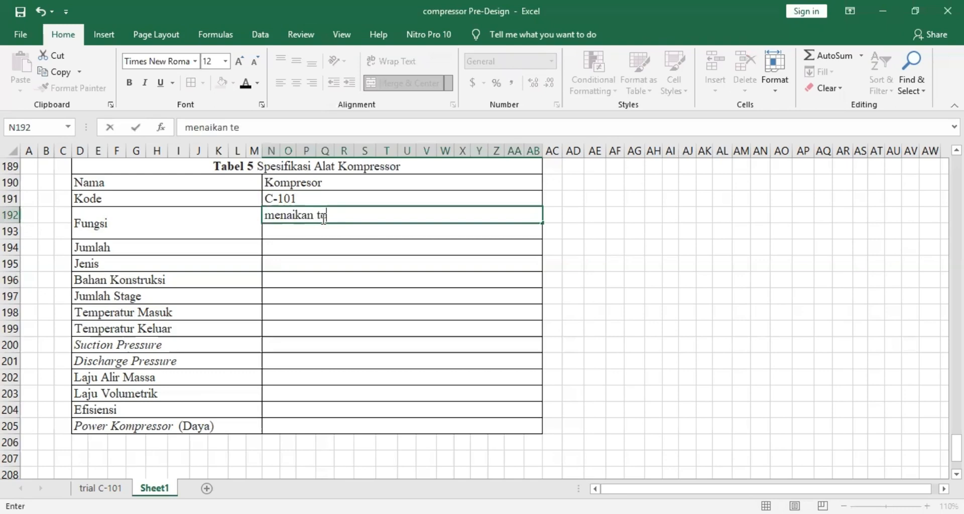
pyautogui.write('kanan udara sebelum ')
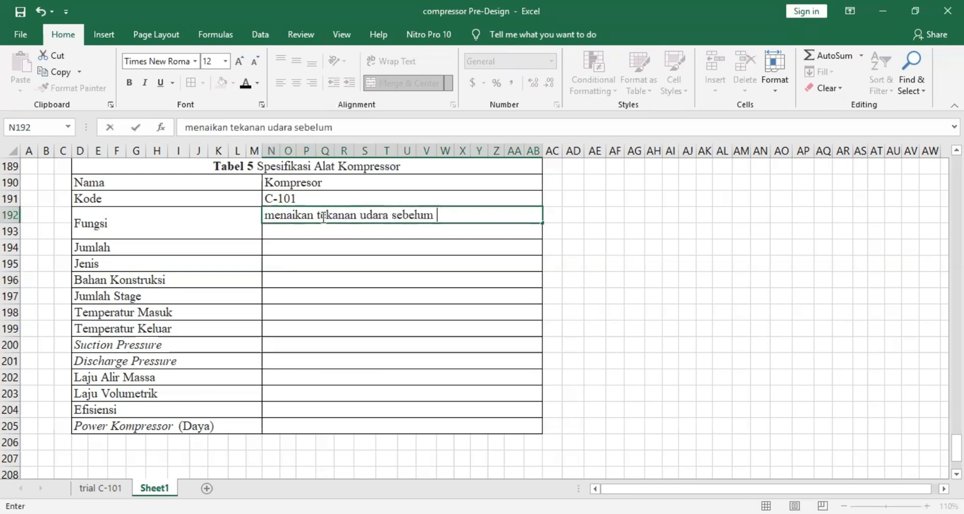
pyautogui.write('masuk rea')
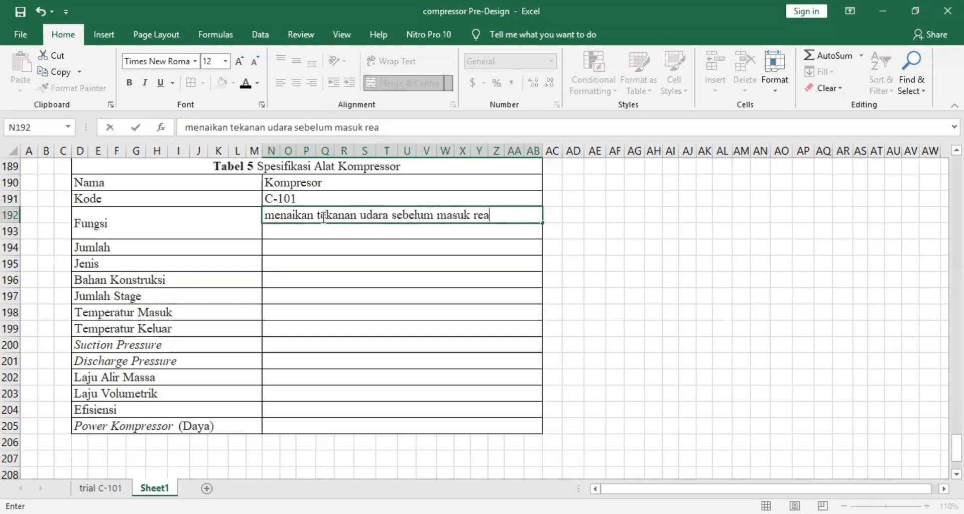
pyautogui.write('ktor')
pyautogui.press('Return')
pyautogui.write('dari 1 at')
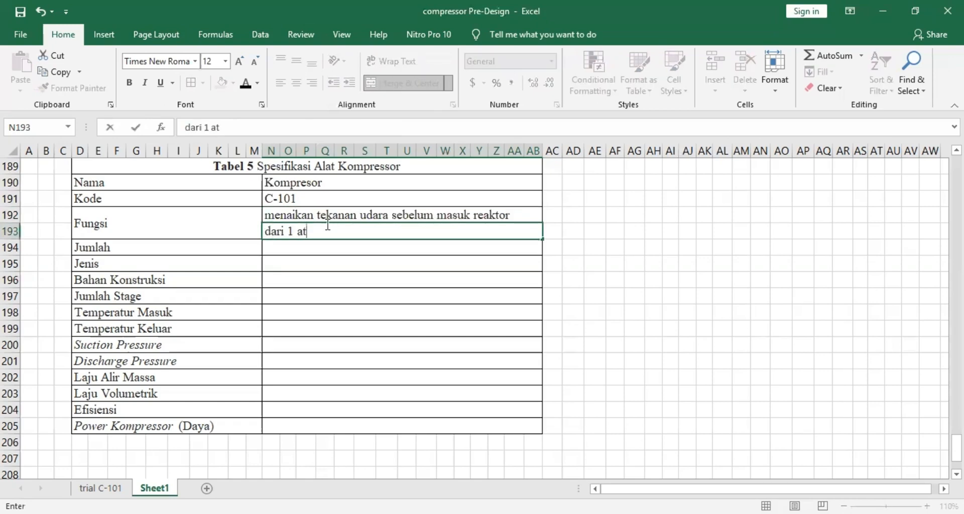
pyautogui.write('m menjadi 3 ')
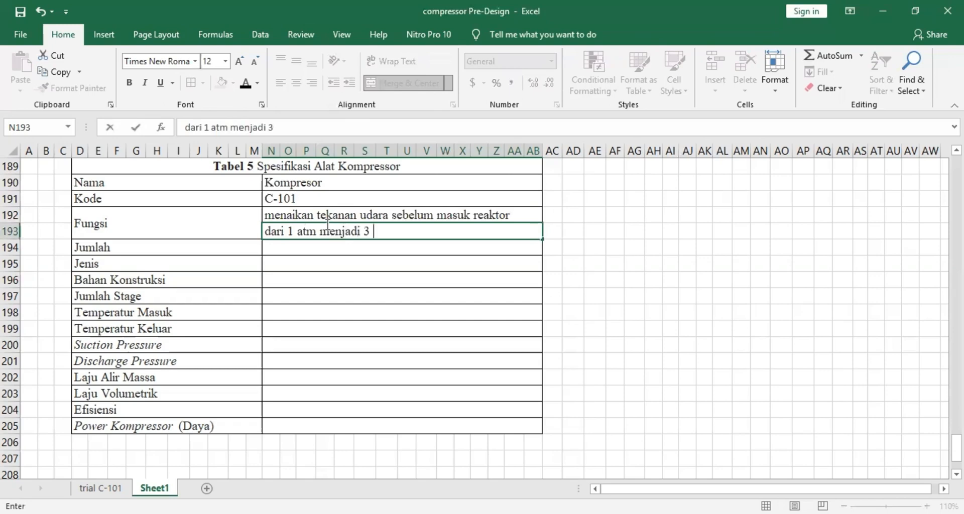
pyautogui.write('atm')
pyautogui.press('Return')
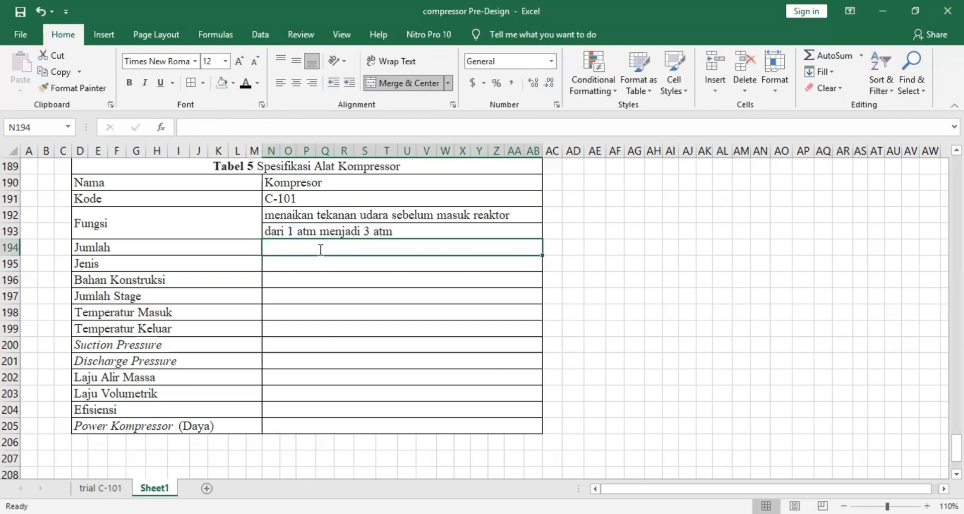
# - Fill in Jumlah as "1 utama + 1 cadangan" and Jenis as "sentrifugal" in Tabel 5
pyautogui.write('1')
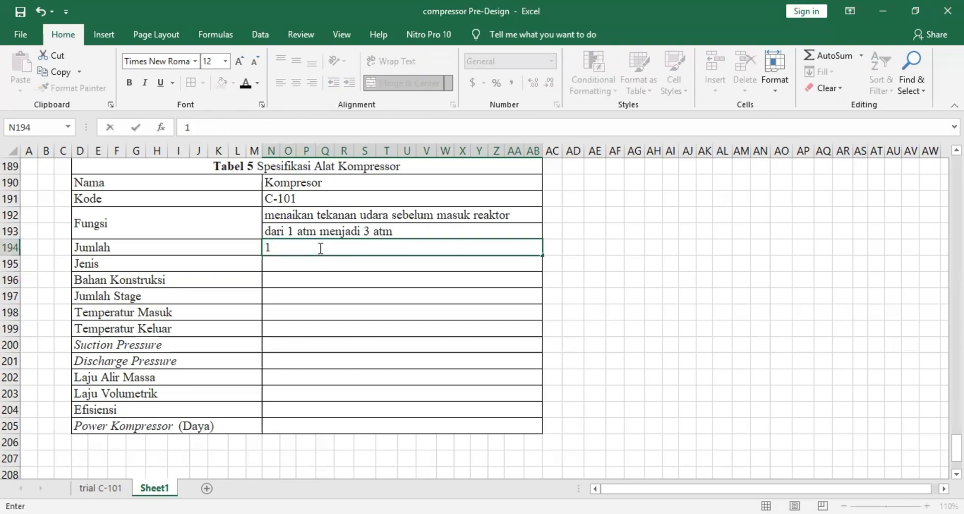
pyautogui.write(' utama + 1 cadangan')
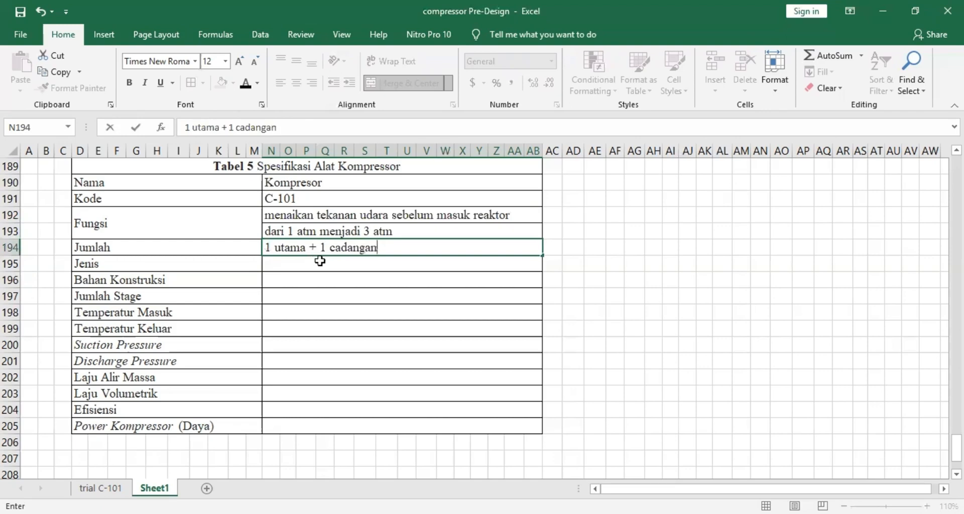
pyautogui.click(320, 261)
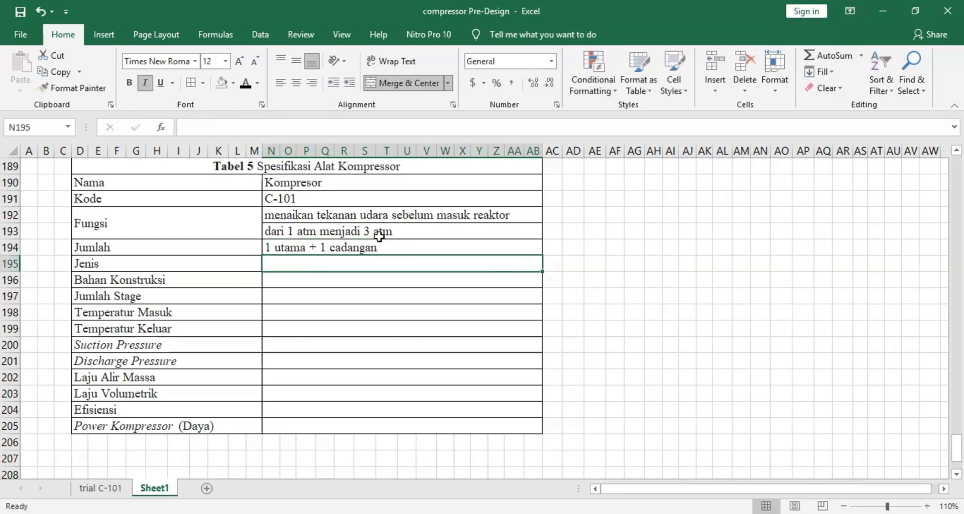
pyautogui.scroll(20, 379, 236)
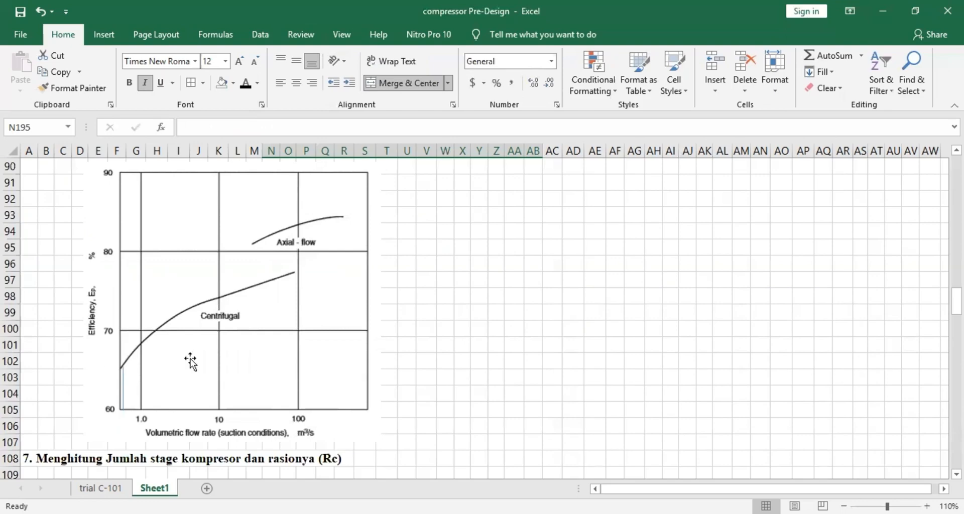
pyautogui.scroll(-20, 191, 359)
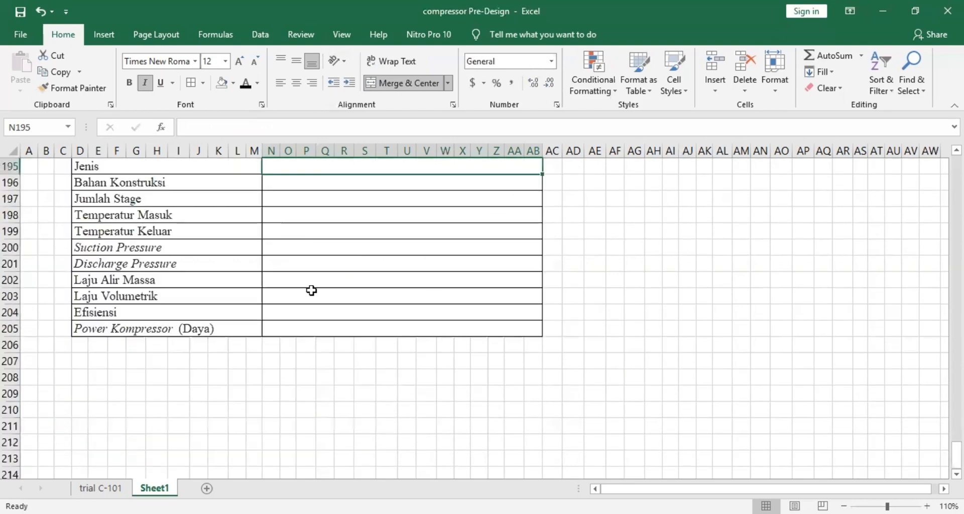
pyautogui.scroll(2, 311, 277)
pyautogui.write('sent')
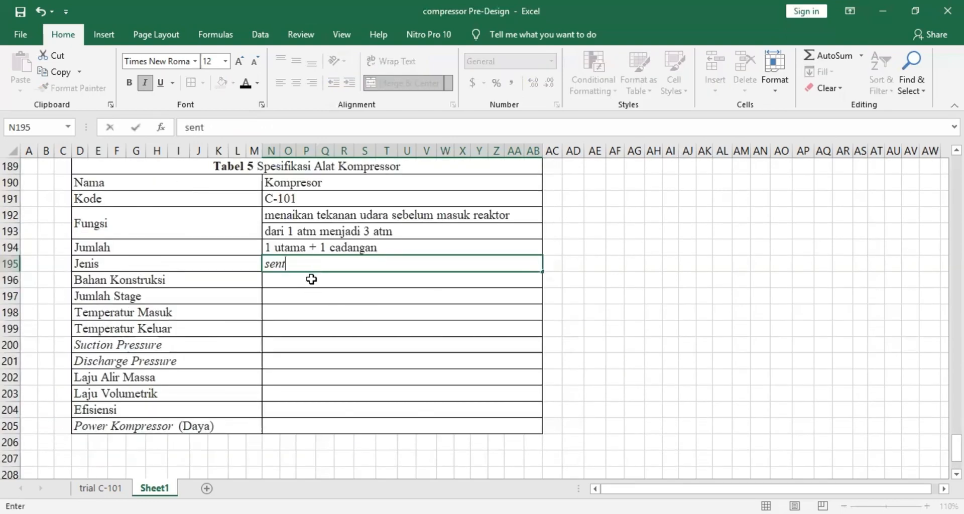
pyautogui.write('rifugal')
pyautogui.press('Return')
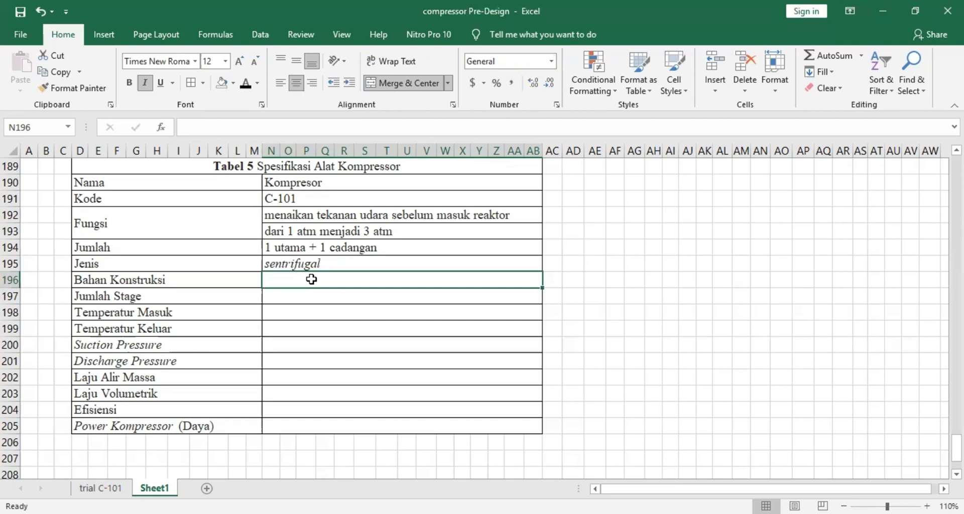
# - Enter "Carbon steel" as the Bahan Konstruksi and left-align it
pyautogui.write('C')
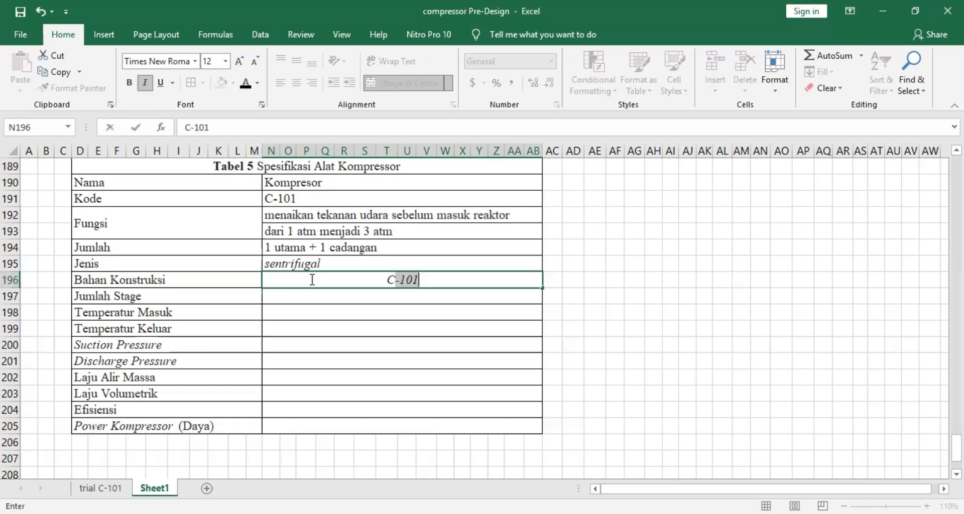
pyautogui.write('arbon steel')
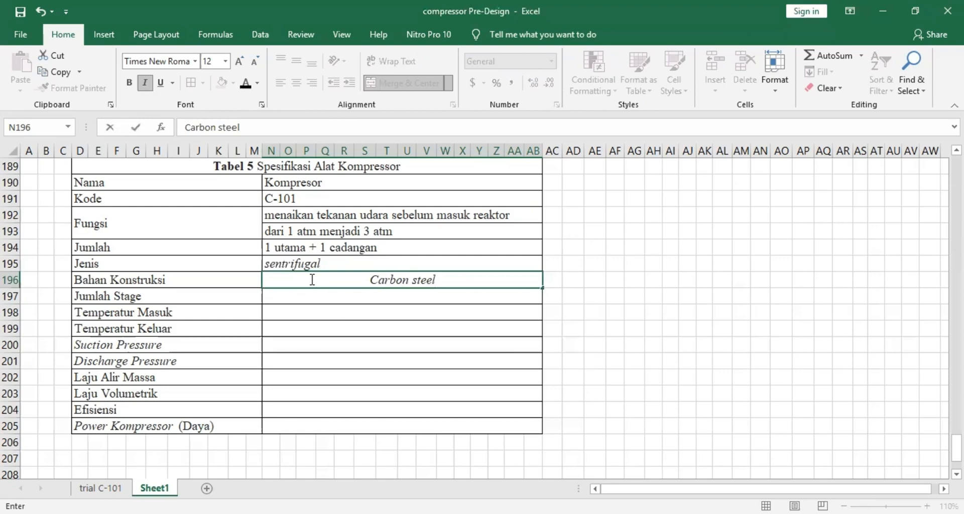
pyautogui.press('Return')
pyautogui.click(345, 280)
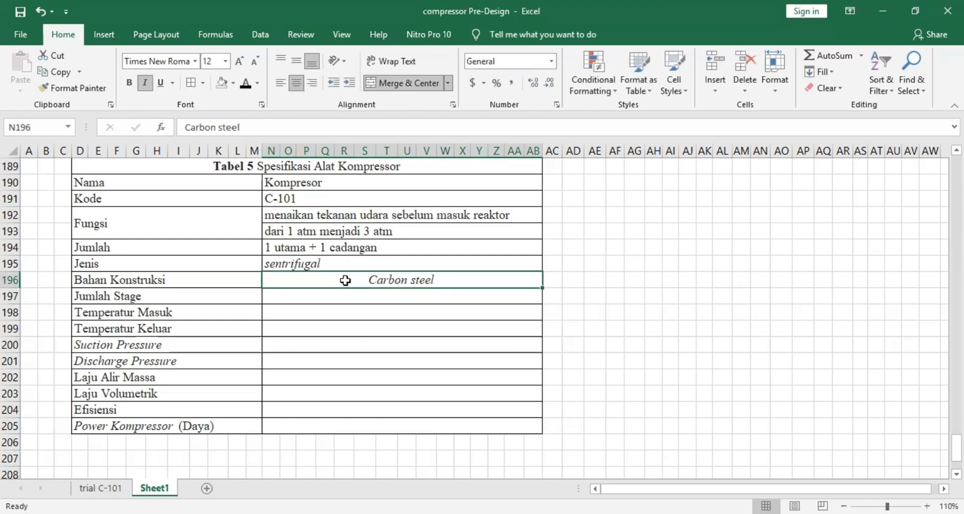
pyautogui.hotkey('alt', 'h')
pyautogui.press('a')
pyautogui.press('l')
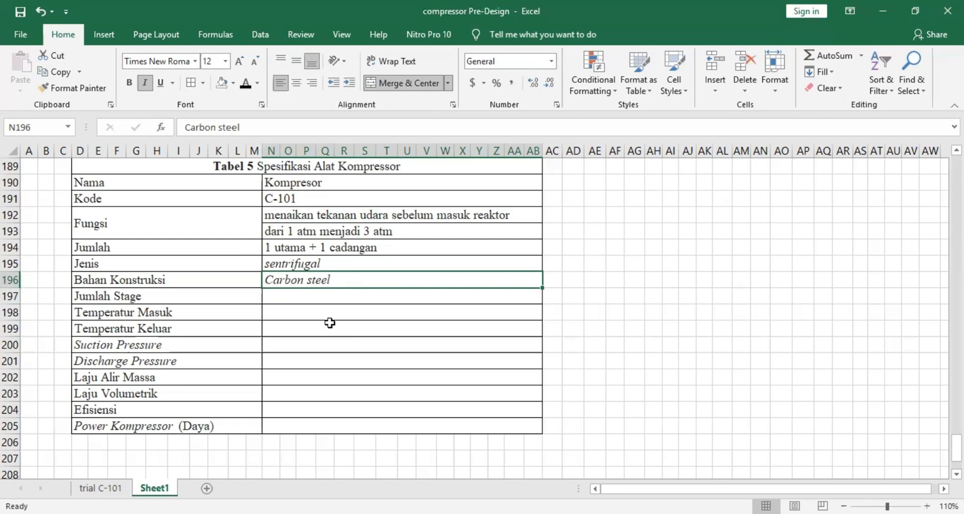
# - Set Jumlah Stage to 1 and Temperatur Masuk to 30 C in the specification table
pyautogui.click(314, 299)
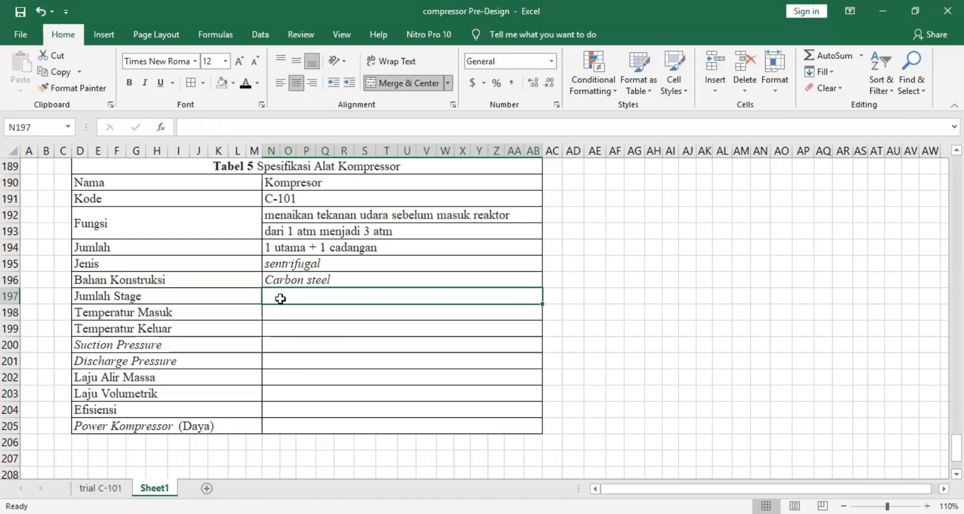
pyautogui.write('1')
pyautogui.press('Return')
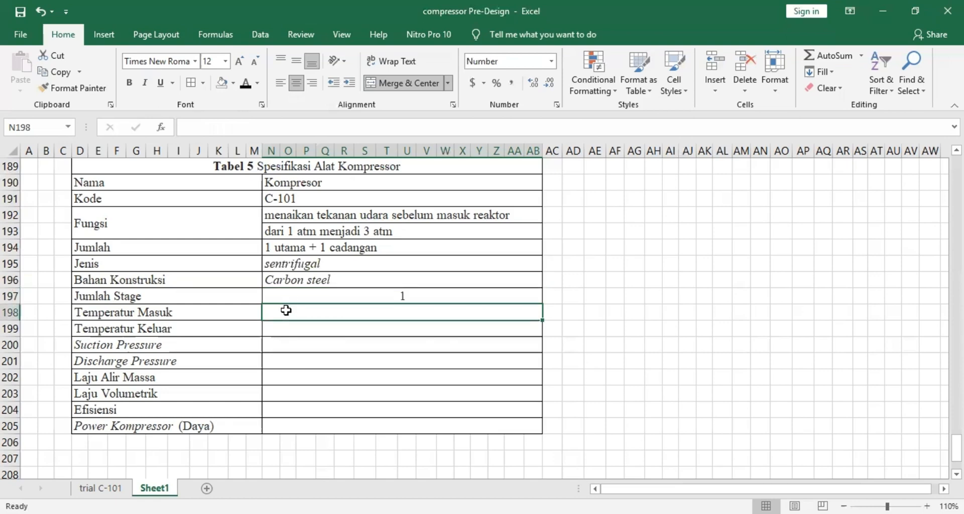
pyautogui.write('30')
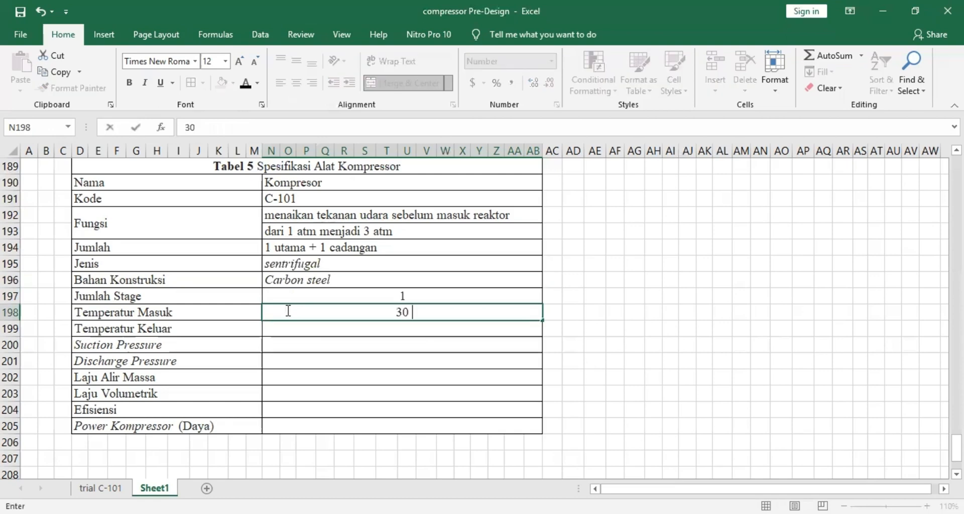
pyautogui.write(' C')
pyautogui.press('Return')
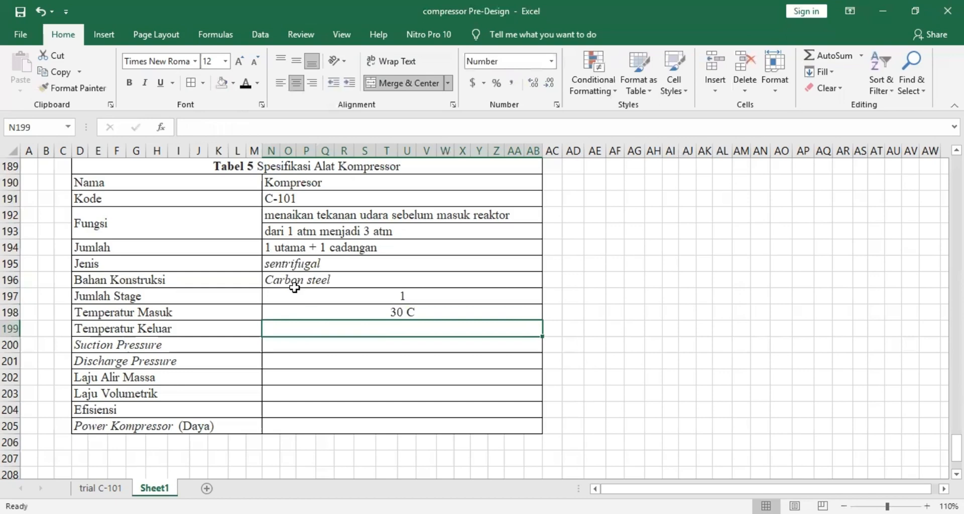
# - Link Temperatur Keluar to the compressor outlet temperature in Celsius in H167 of section 9
pyautogui.write('=')
pyautogui.scroll(11, 189, 348)
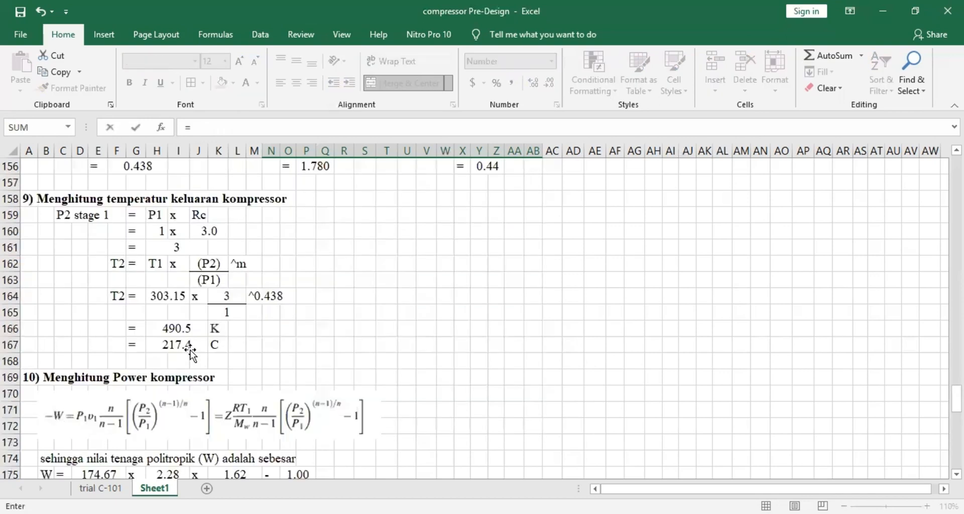
pyautogui.click(191, 350)
pyautogui.press('Return')
# - Replace the formula in the Temperatur Keluar row with the text "217.4 C"
pyautogui.click(463, 450)
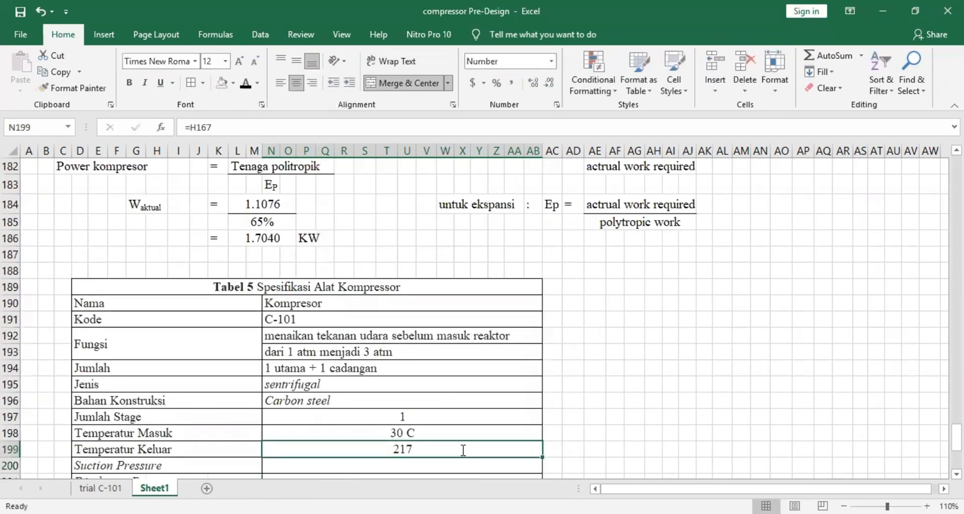
pyautogui.doubleClick(463, 450)
pyautogui.press('BackSpace')
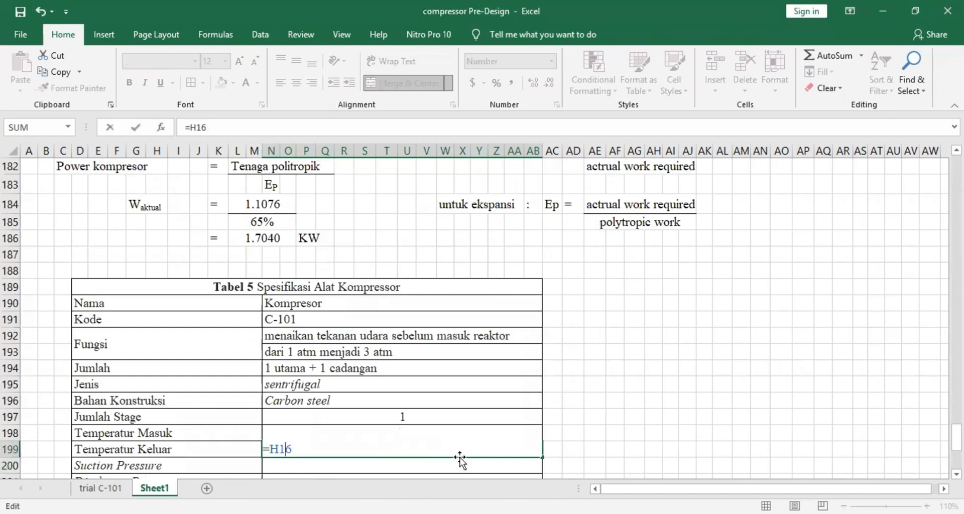
pyautogui.press('Return')
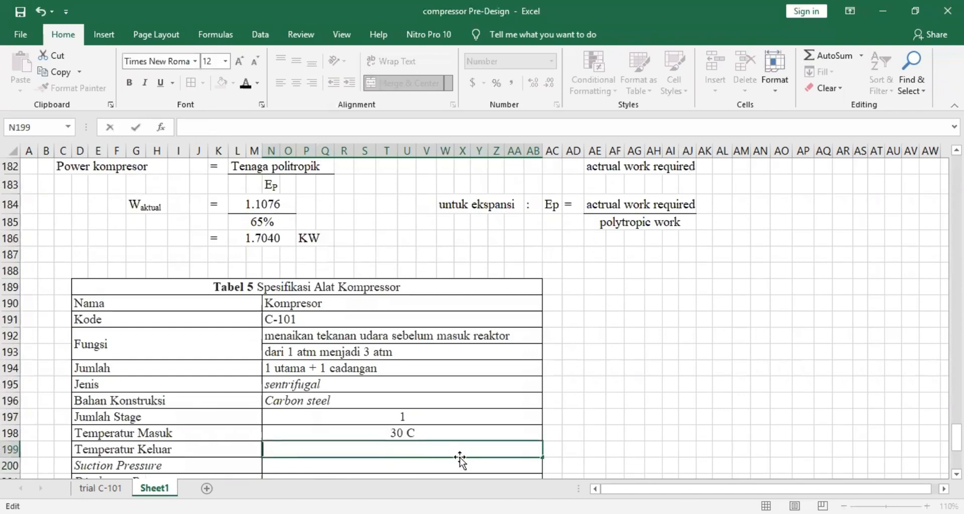
pyautogui.write('217.4 C')
pyautogui.click(577, 432)
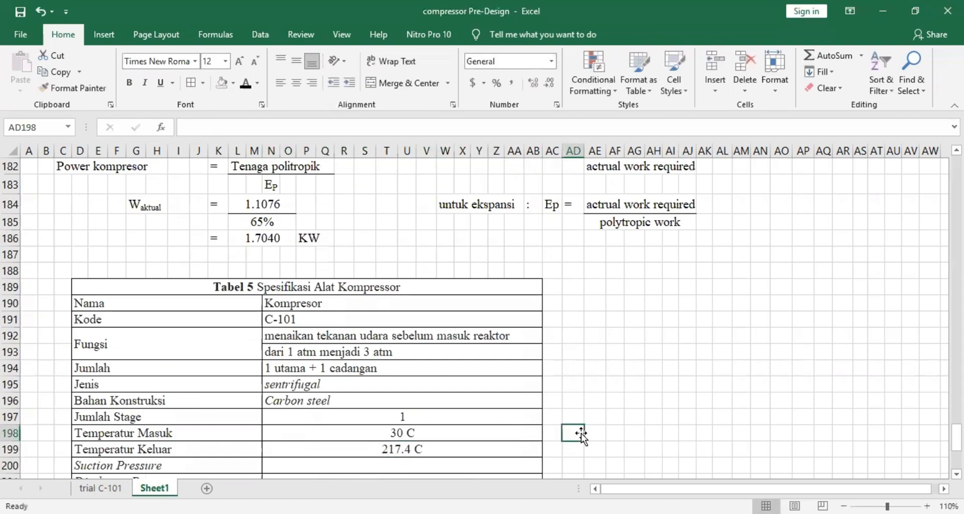
# - Enter 1 atm as the Suction Pressure and 3 atm as the Discharge Pressure
pyautogui.scroll(-2, 426, 361)
pyautogui.click(424, 361)
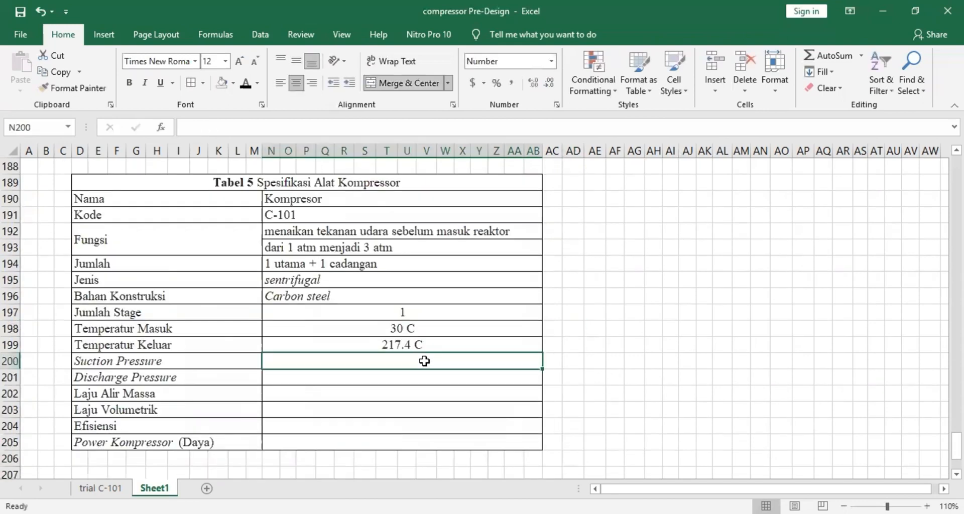
pyautogui.write('1 a')
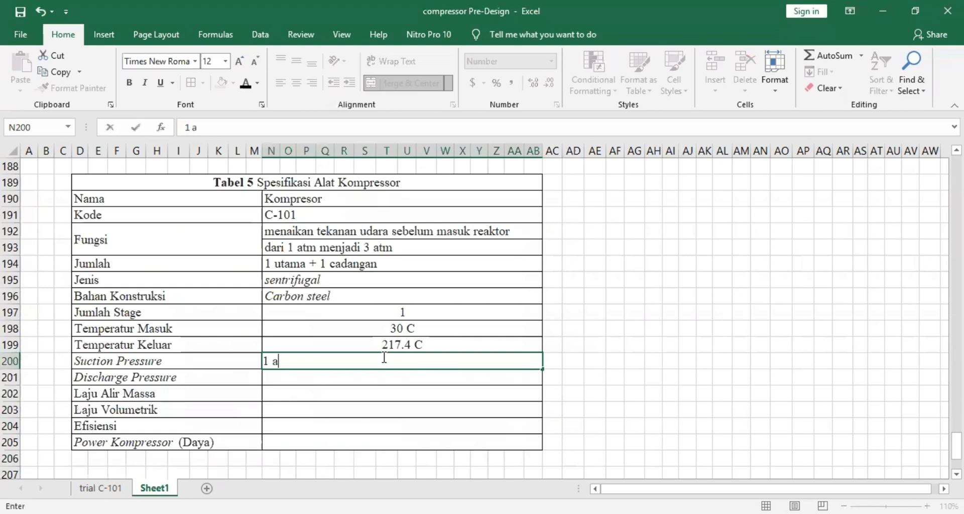
pyautogui.write('tm')
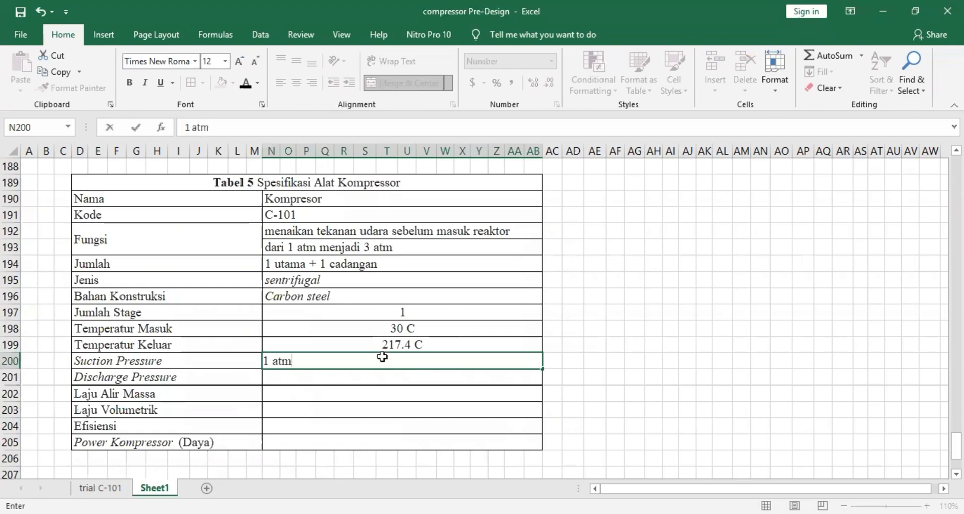
pyautogui.press('Return')
pyautogui.write('3 atm')
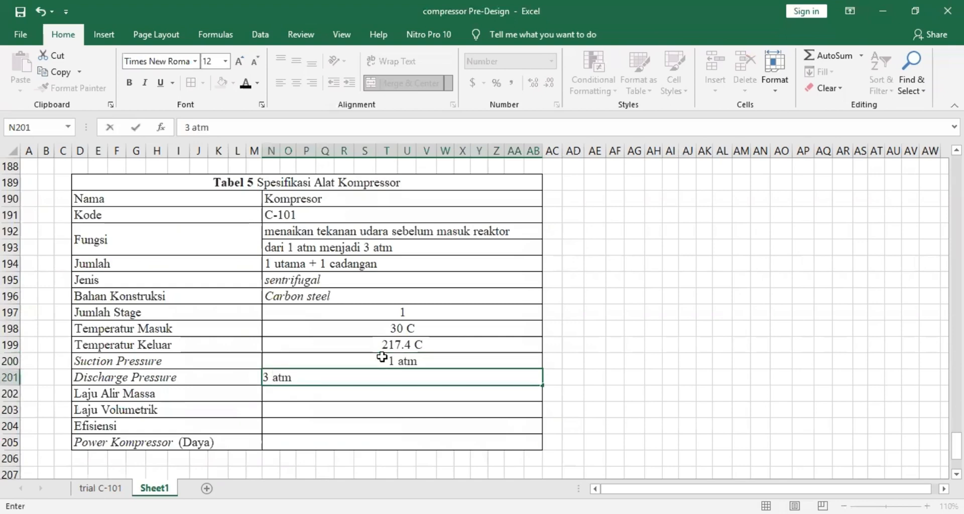
pyautogui.press('Return')
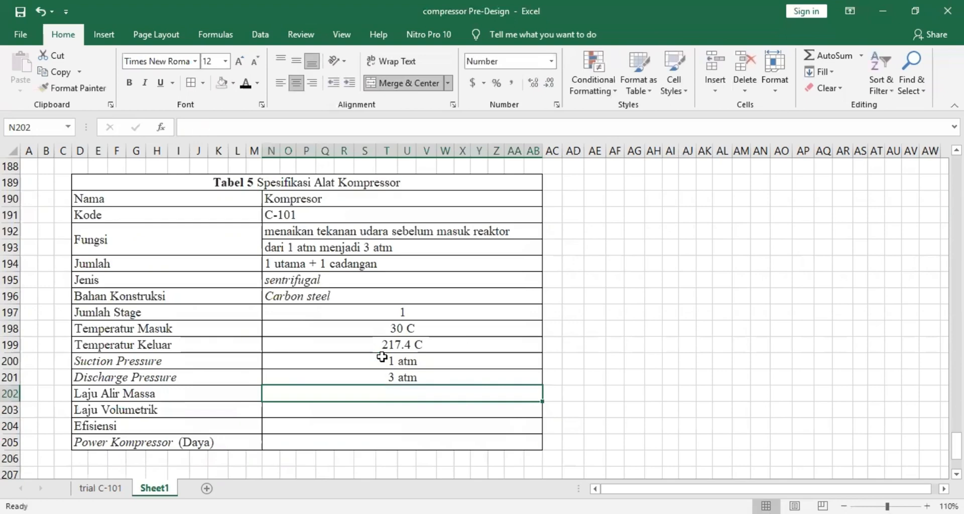
# - Enter 500 kg/jam as the Laju Alir Massa in Tabel 5
pyautogui.write('500 k')
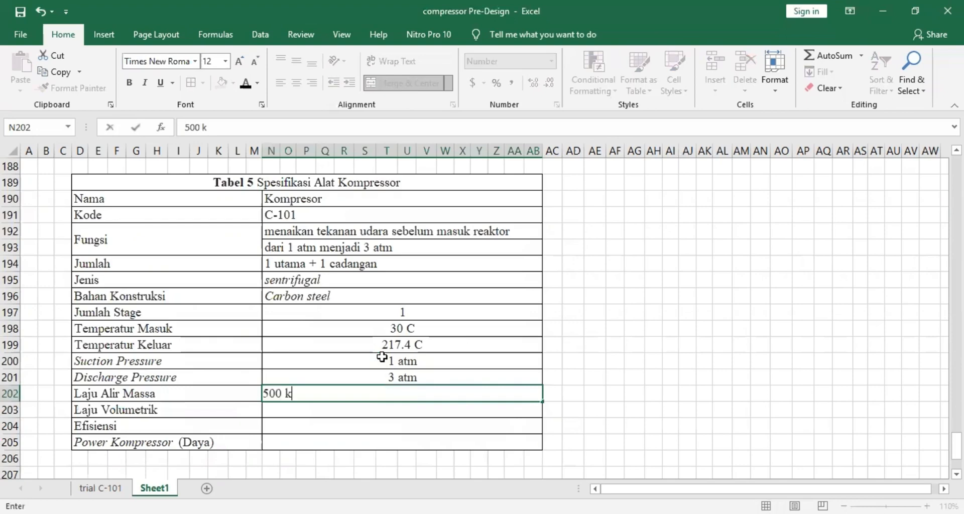
pyautogui.write('g/jam')
pyautogui.press('Return')
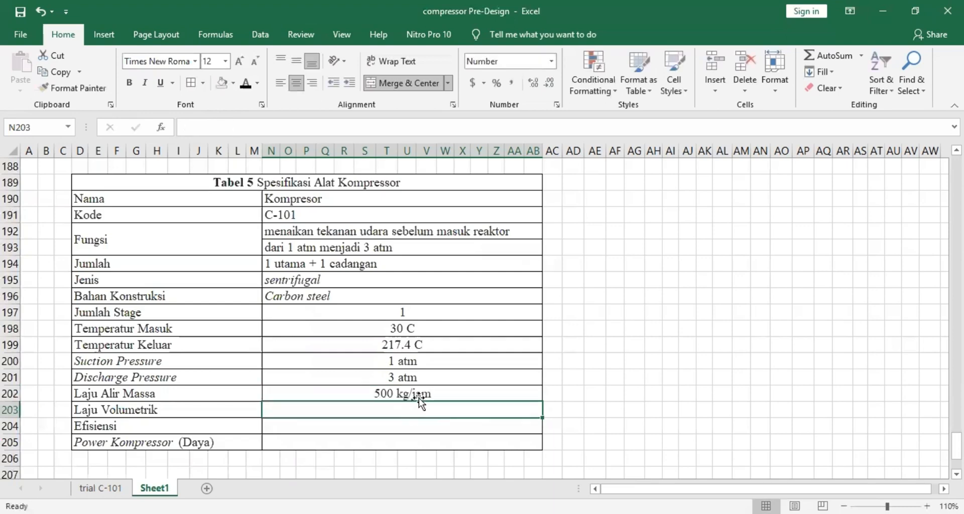
# - Enter 432 m3/jam as the Laju Volumetrik in the compressor specification table
pyautogui.scroll(20, 418, 399)
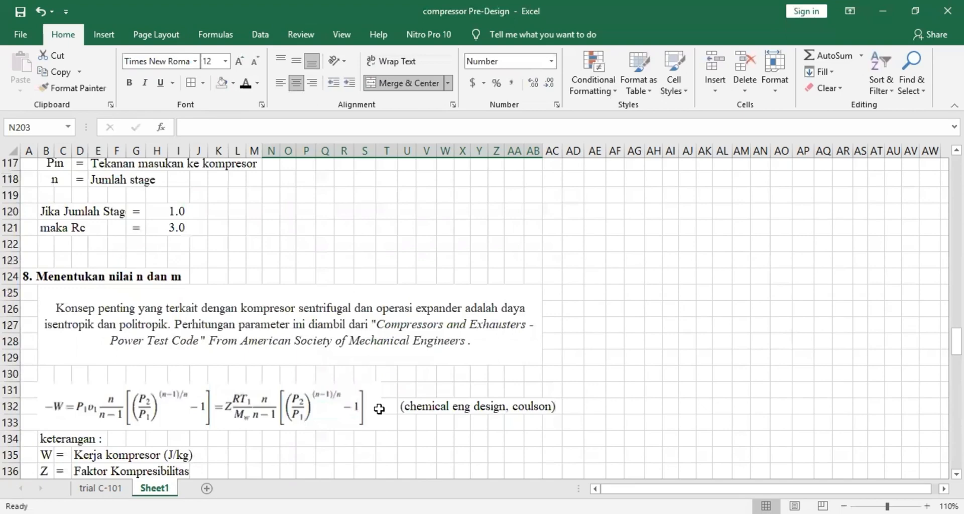
pyautogui.scroll(-20, 379, 409)
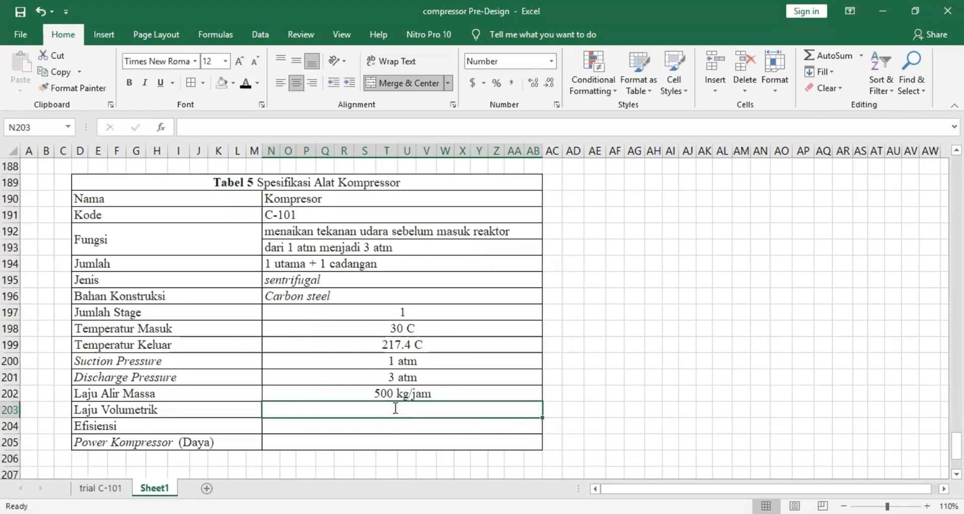
pyautogui.write('432')
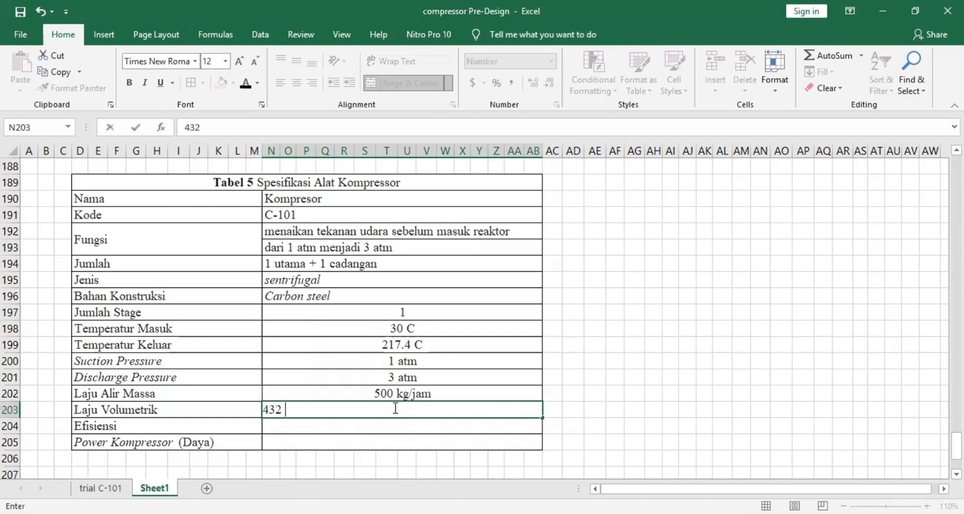
pyautogui.write(' m3/jam')
# - Enter 65% as the Efisiensi in Tabel 5 and format it as a percentage without decimal places
pyautogui.click(412, 426)
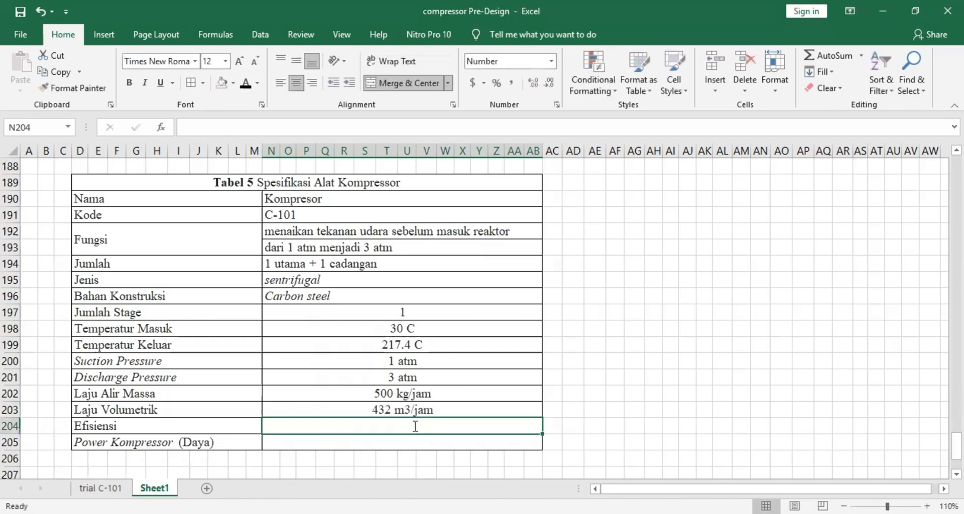
pyautogui.write('65%')
pyautogui.click(421, 442)
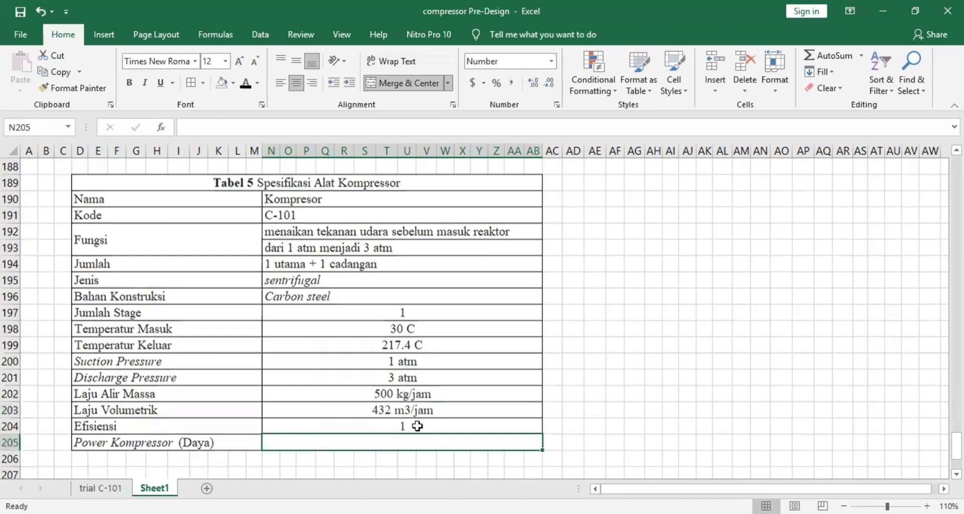
pyautogui.click(422, 428)
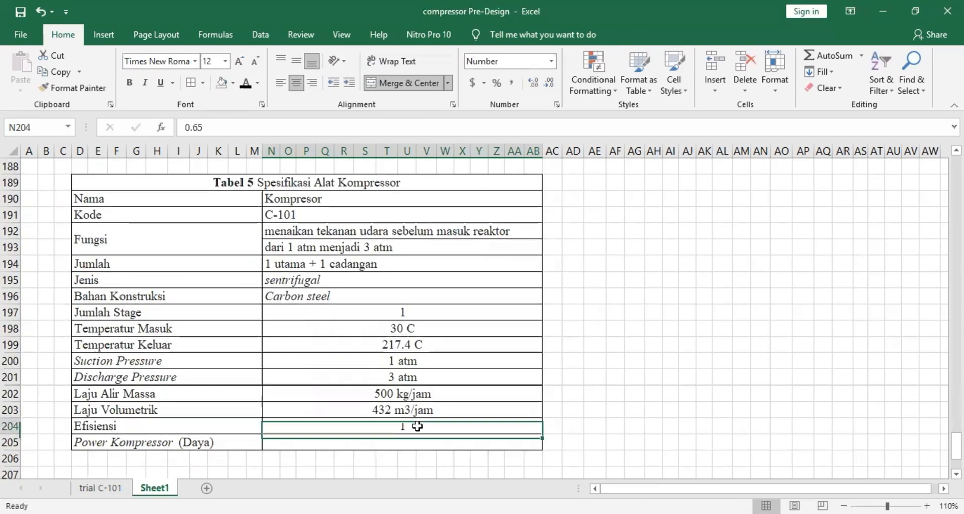
pyautogui.click(552, 61)
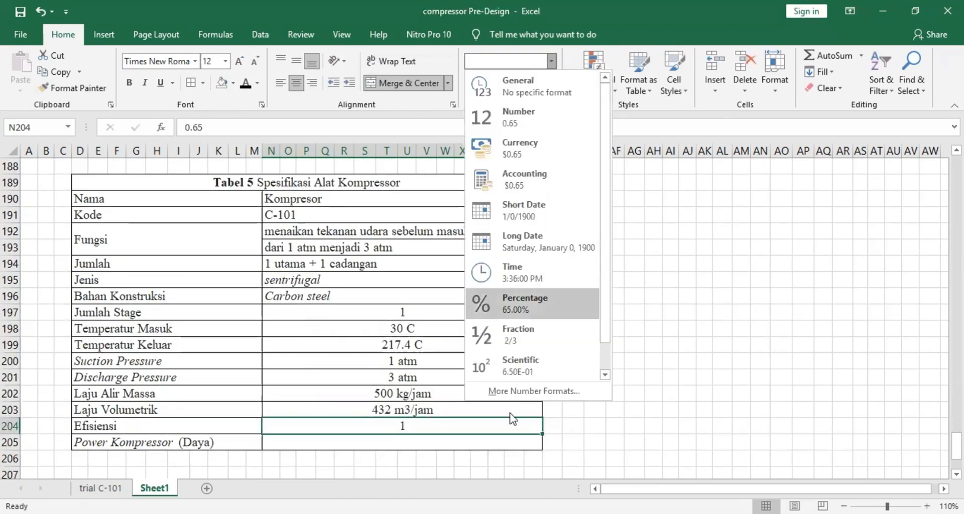
pyautogui.click(566, 302)
pyautogui.click(548, 84)
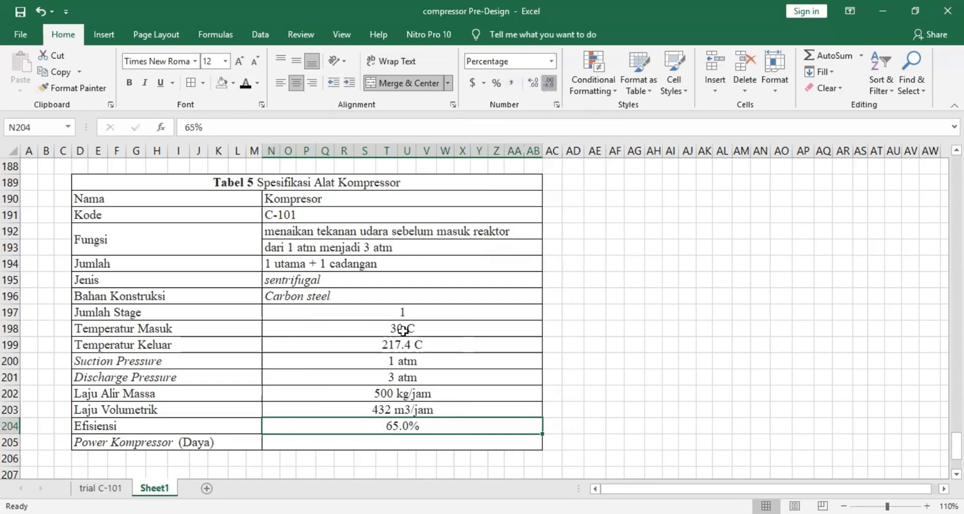
# - Enter 1.7 kW as the Power Kompressor (Daya) in the last row of Tabel 5
pyautogui.scroll(-1, 406, 404)
pyautogui.click(406, 400)
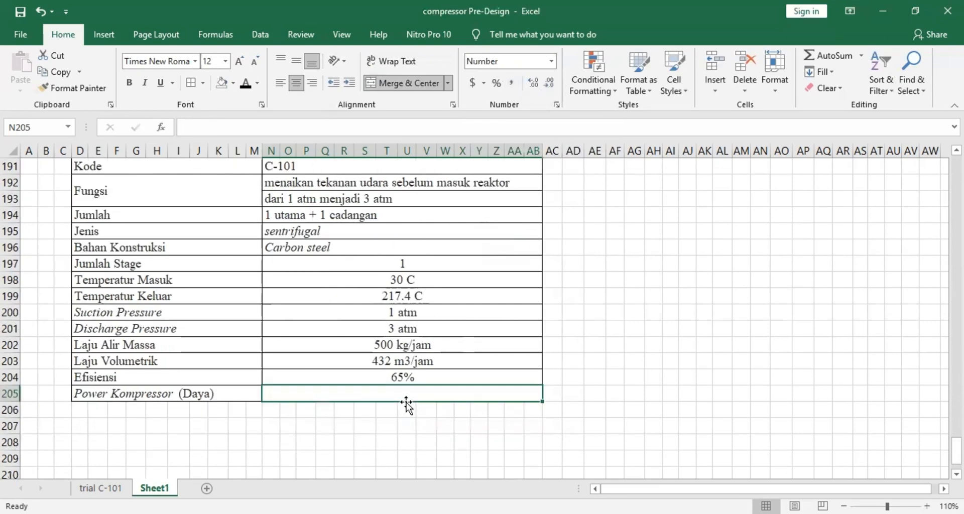
pyautogui.write('1.')
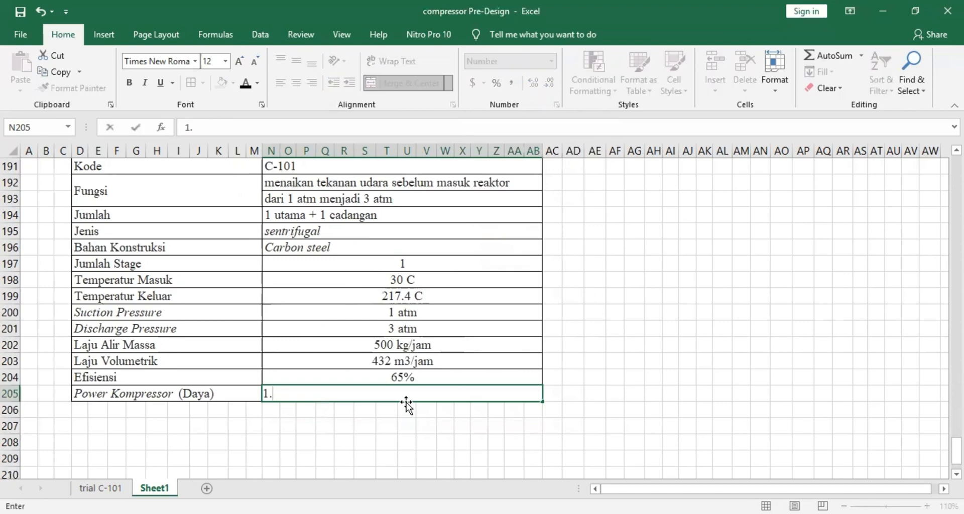
pyautogui.write('7 Kw')
pyautogui.press('BackSpace')
pyautogui.write('W')
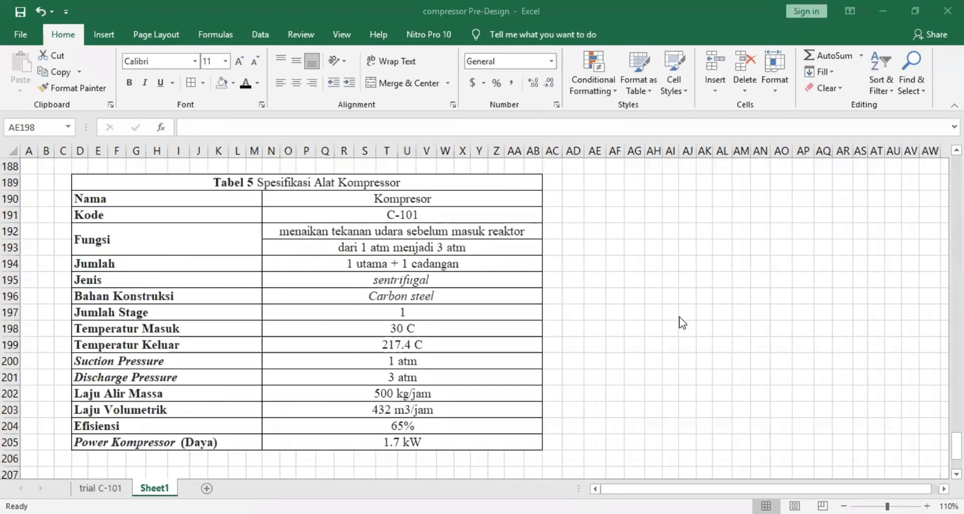